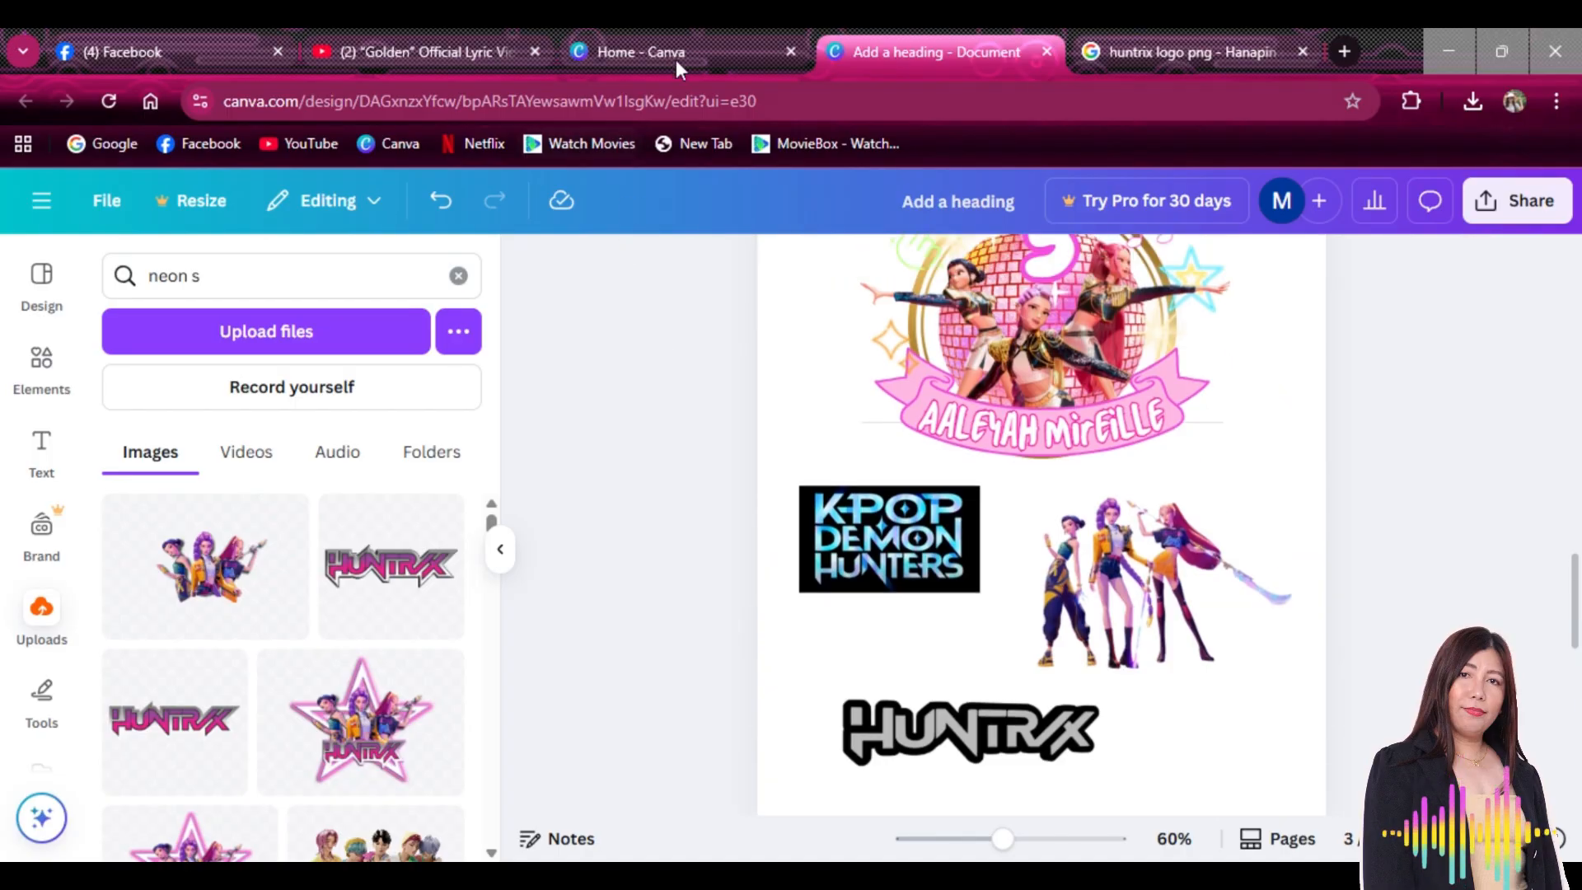
Start a new blank Document (A4 Portrait) from the Canva home page and zoom in on it
click(683, 37)
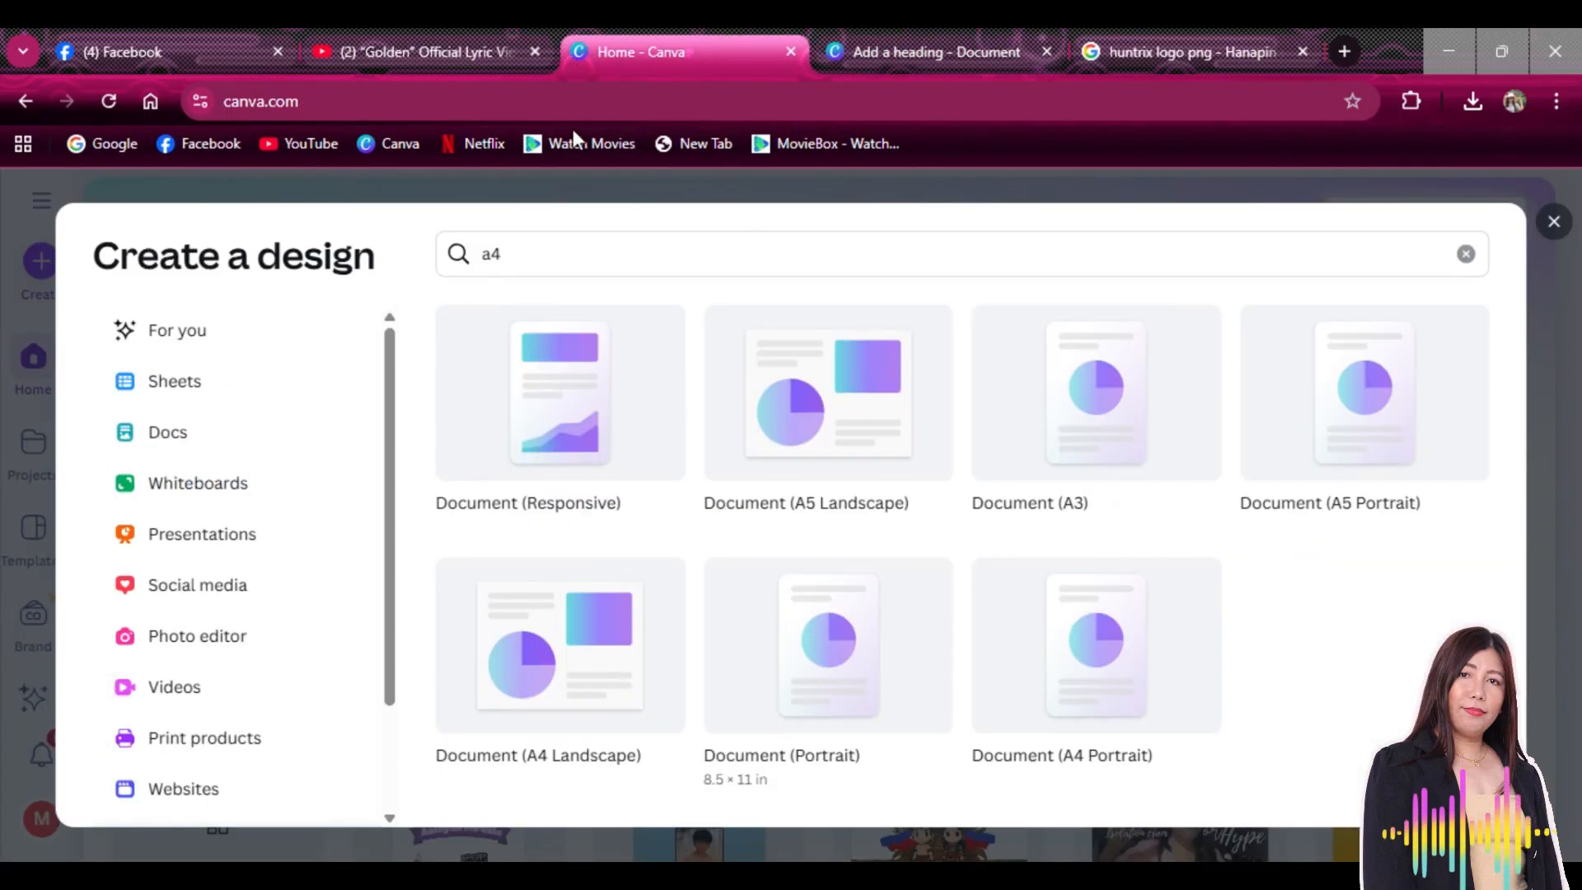
click(1555, 222)
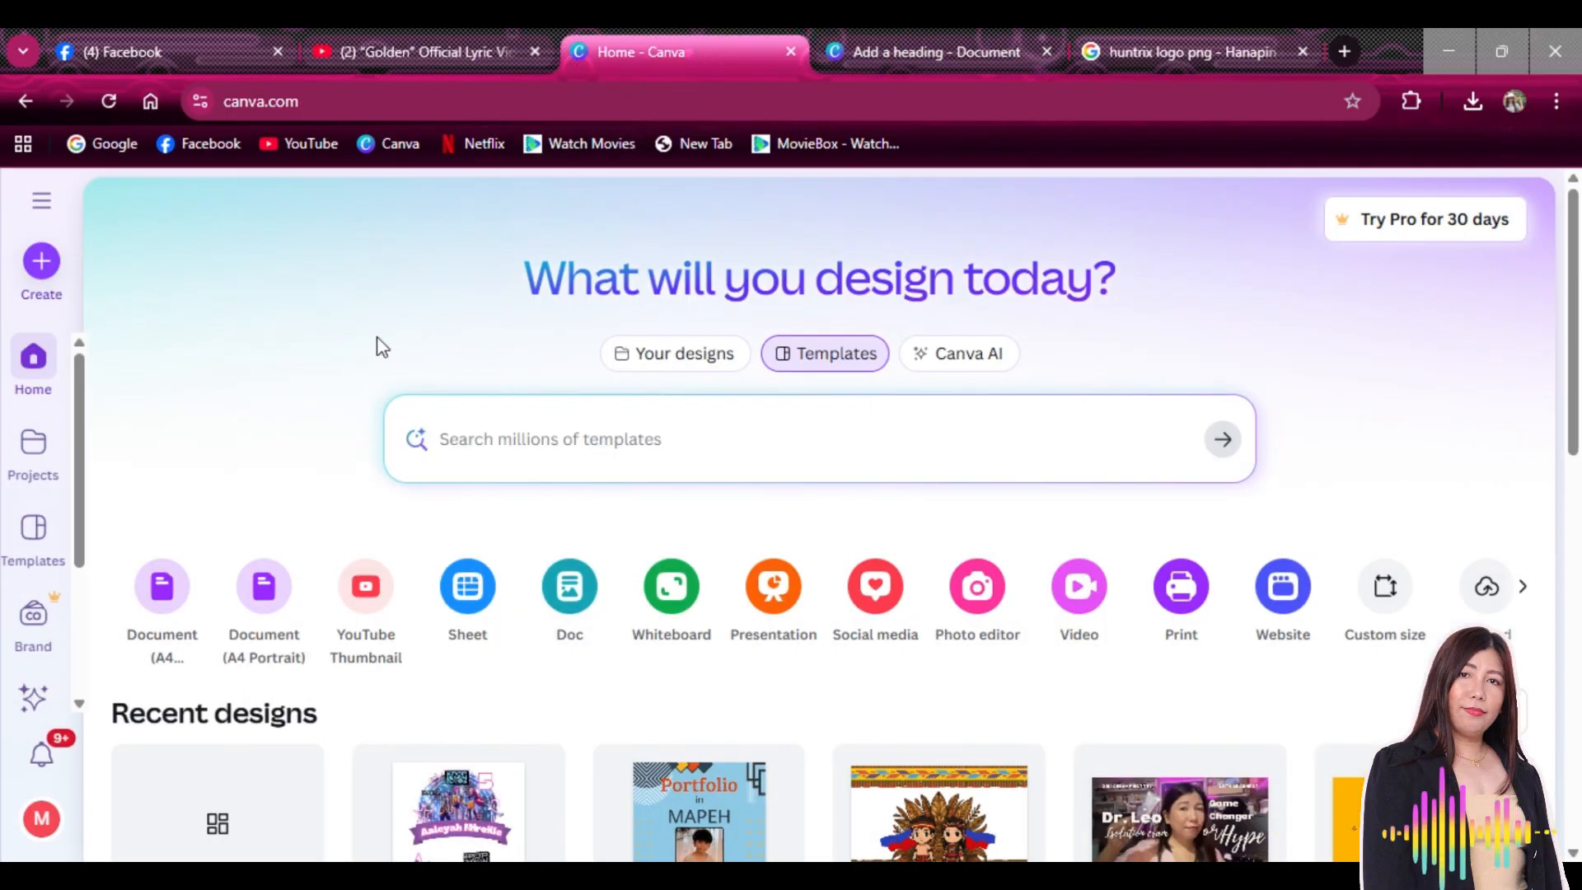
click(42, 260)
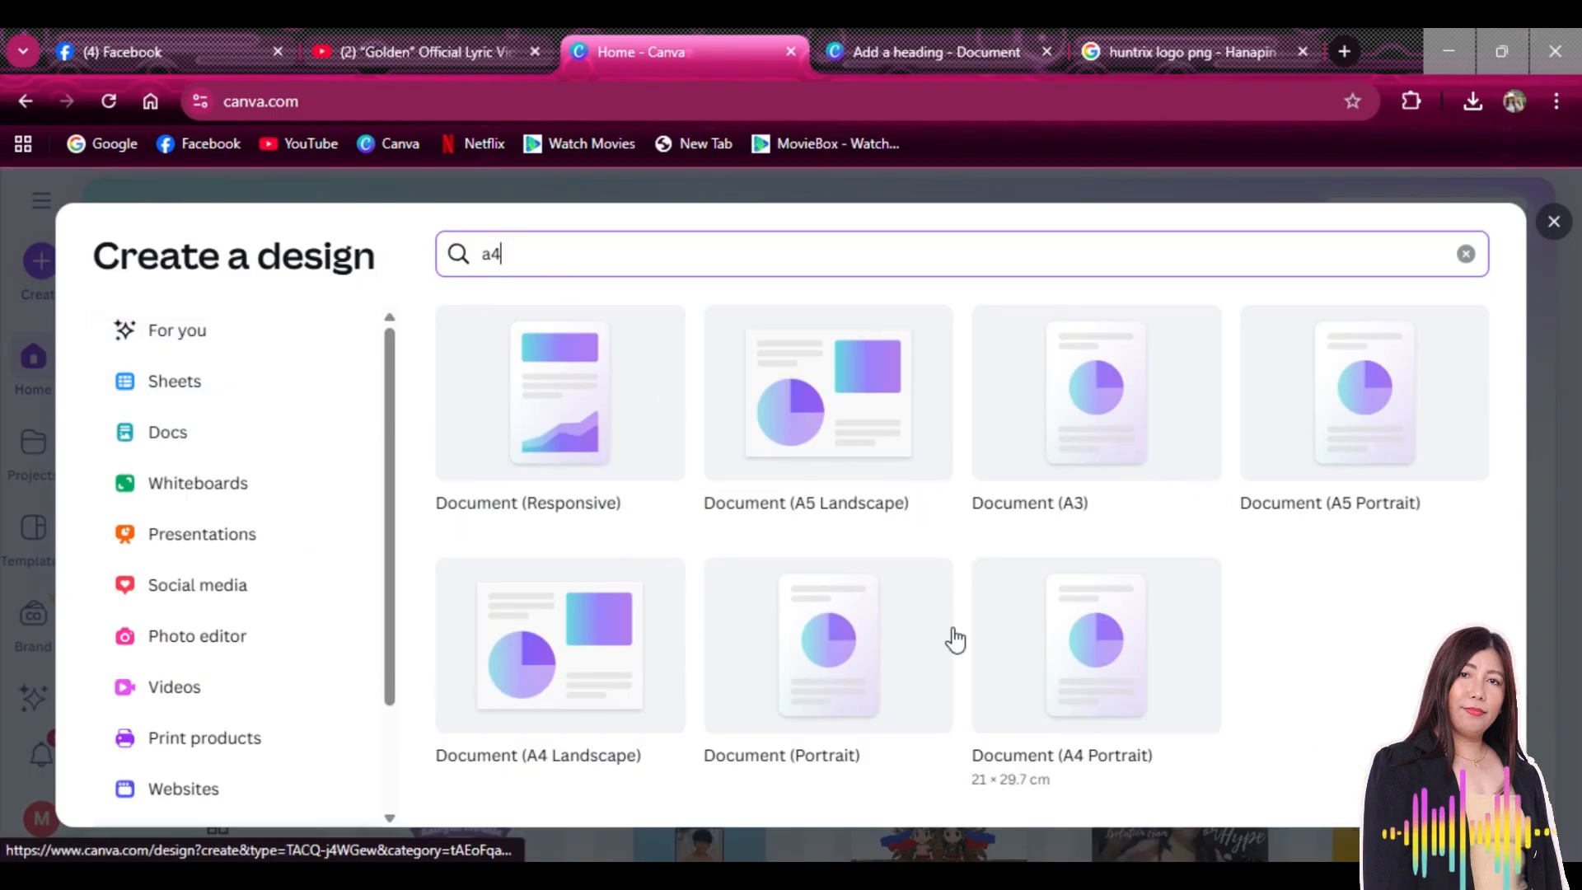
click(1083, 664)
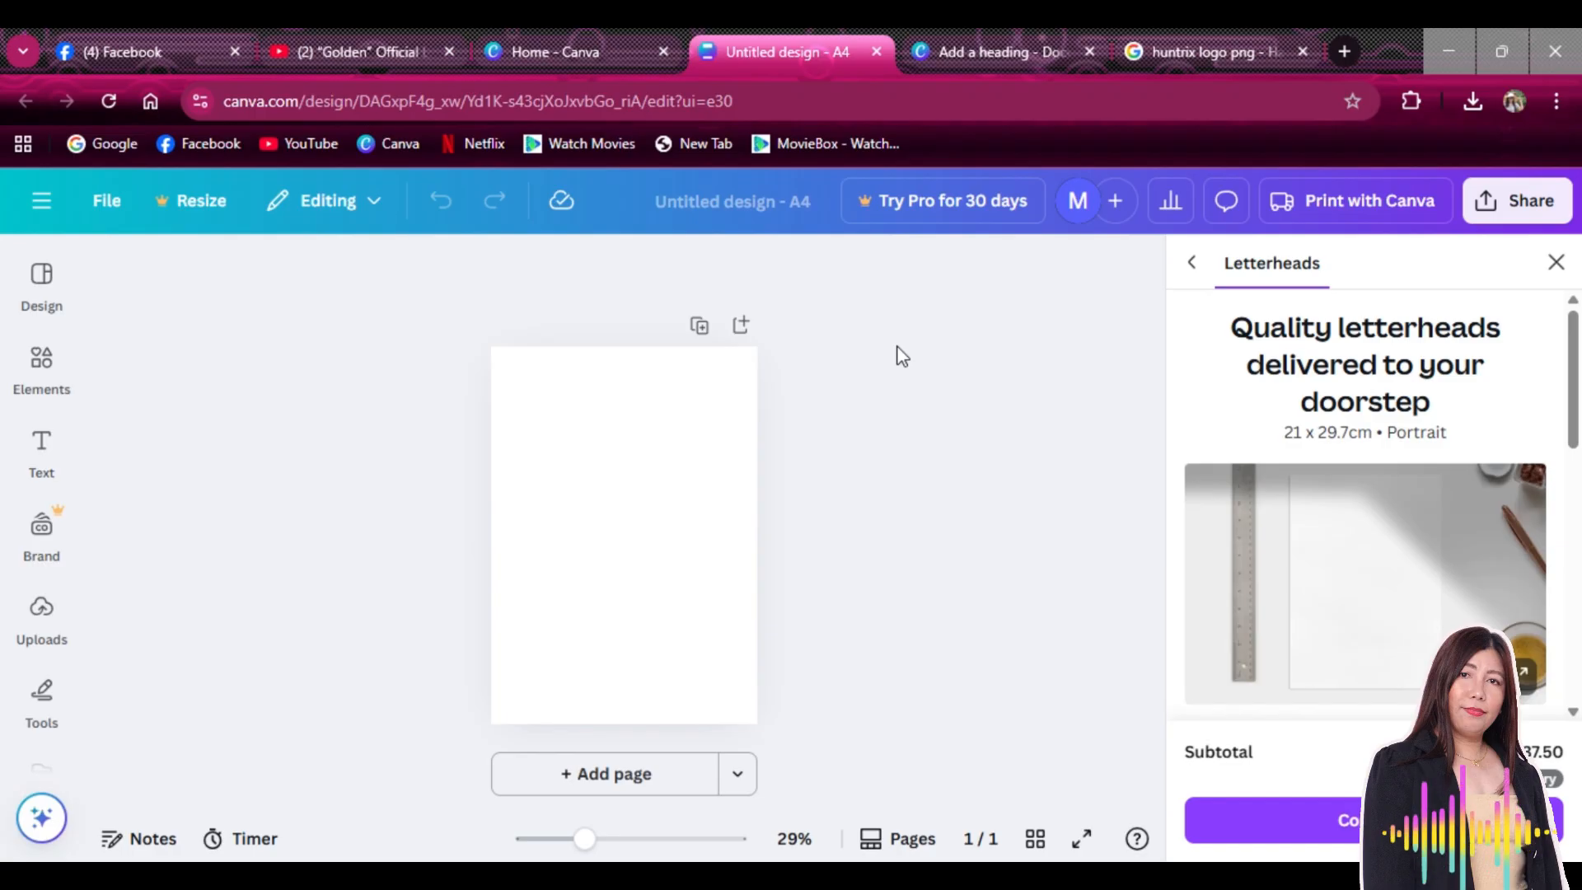
mouse_move(586, 838)
mouse_down()
mouse_move(610, 839)
mouse_move(597, 839)
mouse_up()
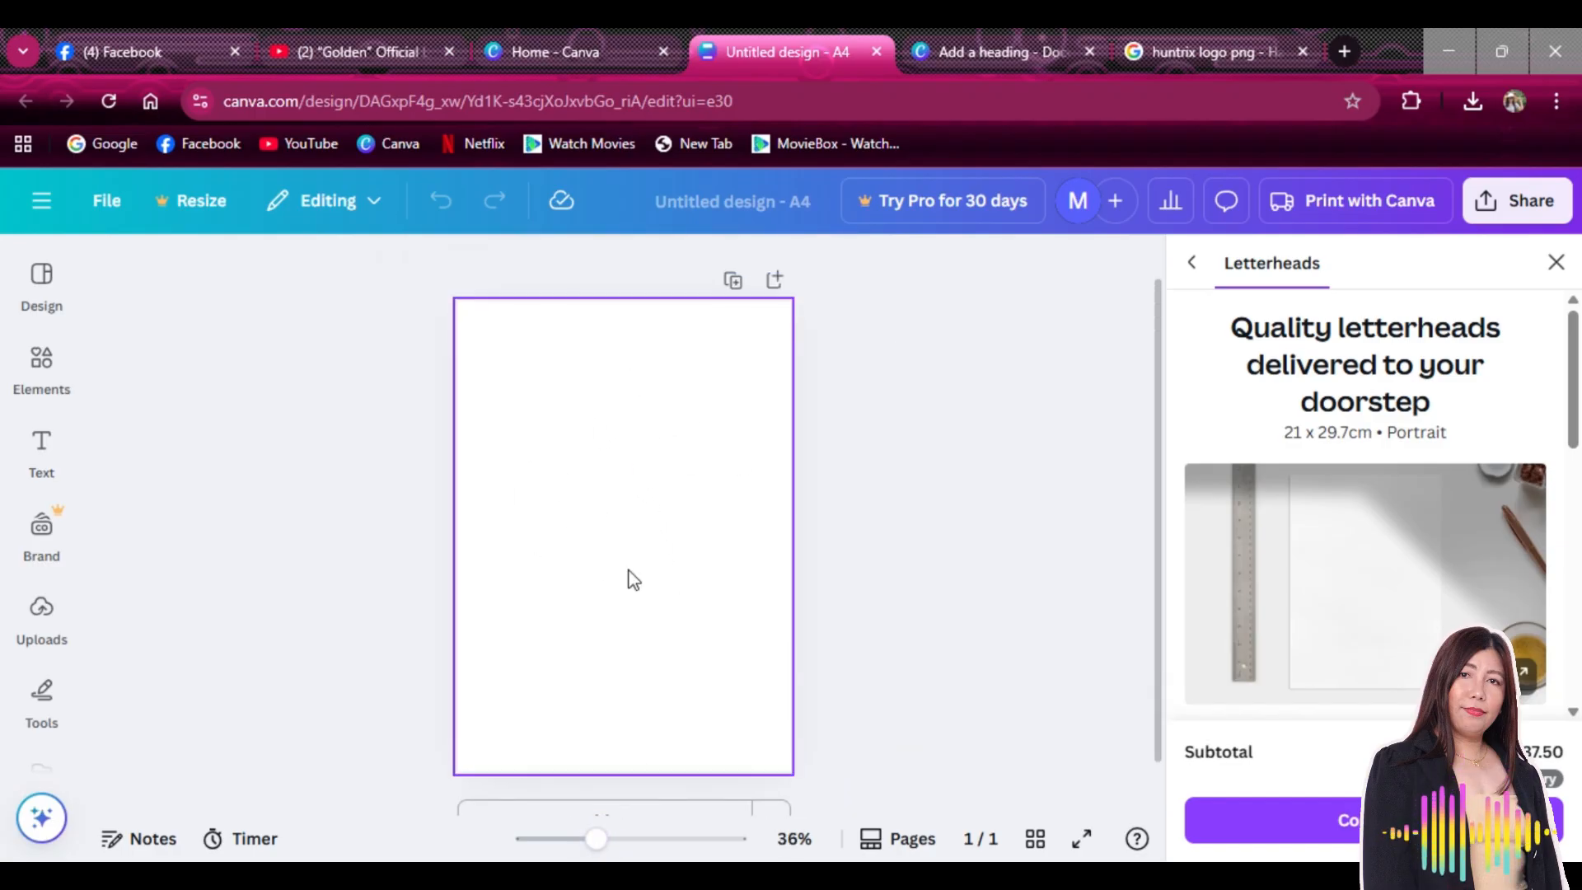
Return to the Huntrix toppers design, scroll past pages 1–3 to blank page 4, zoom to 46%
click(1007, 54)
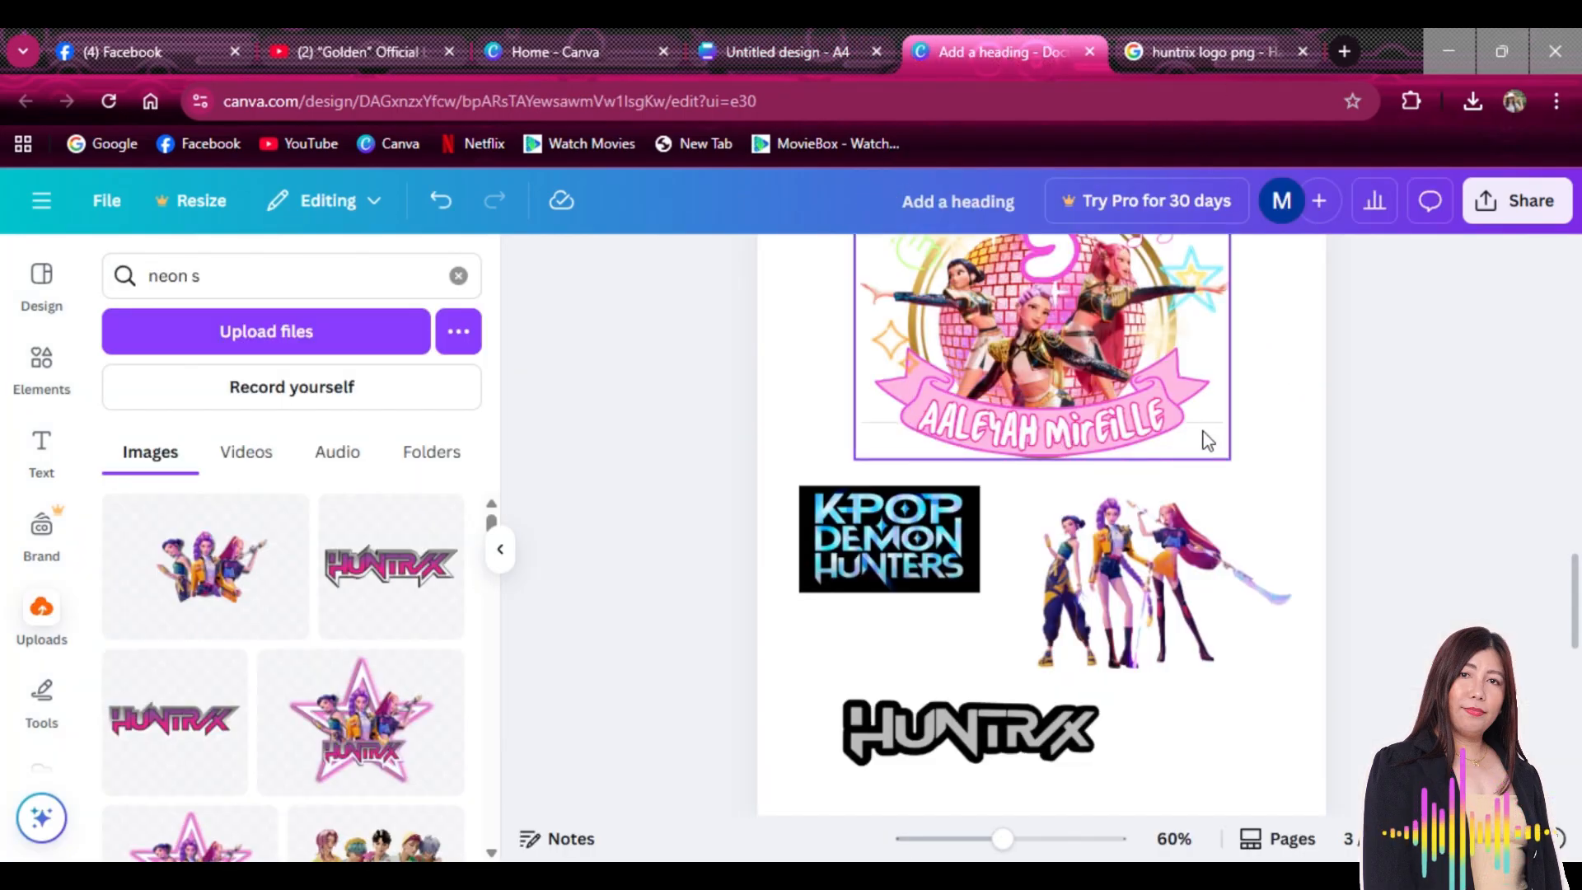
scroll(1473, 522, up, 5)
scroll(1475, 523, up, 10)
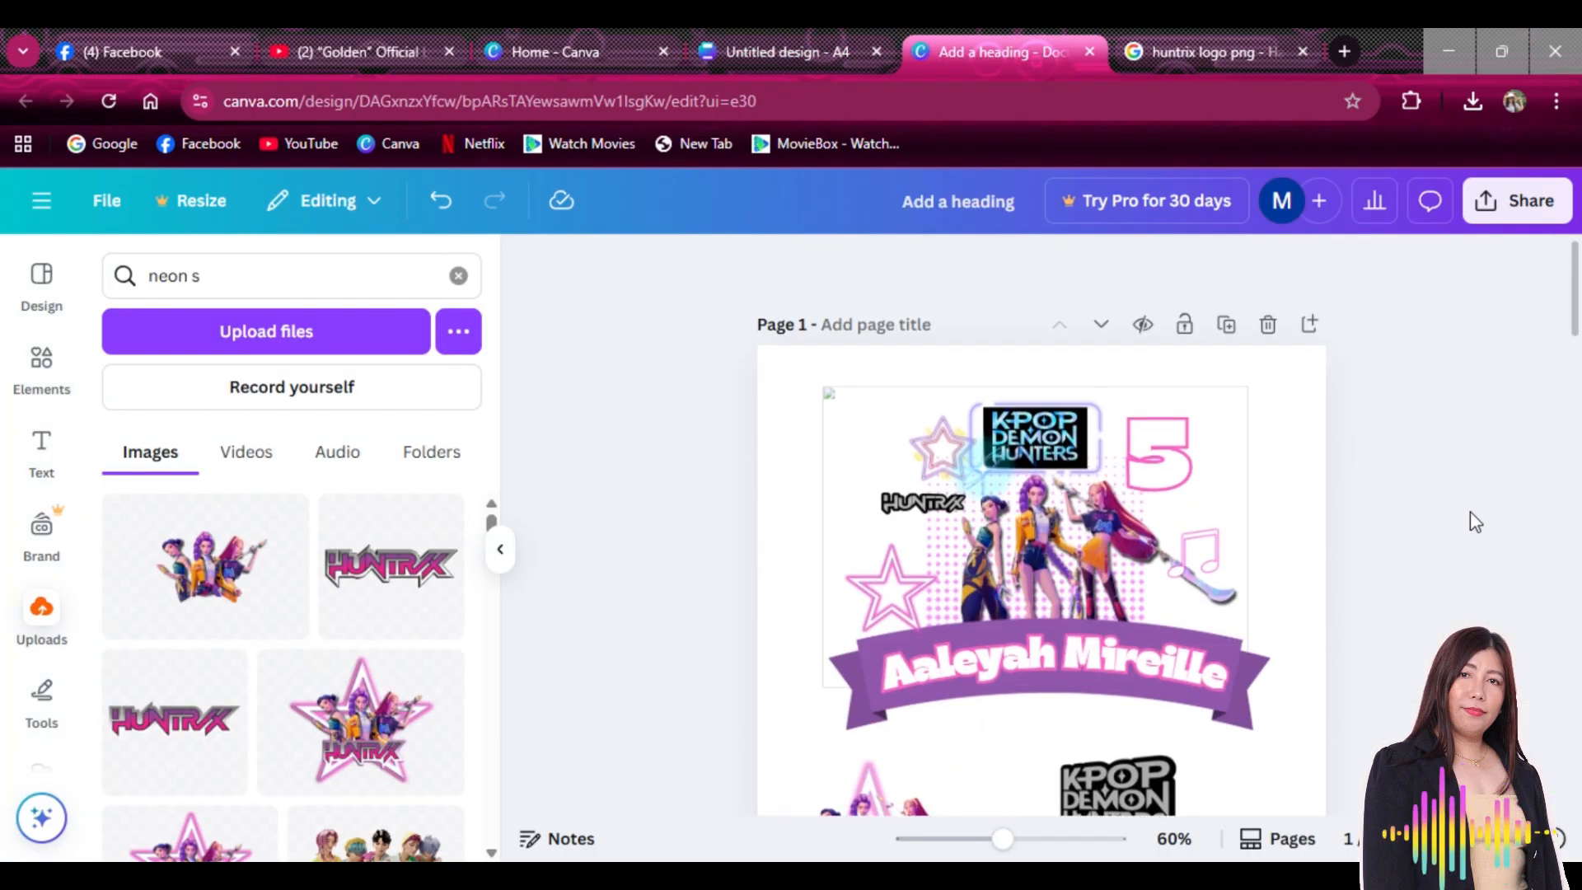
scroll(1475, 523, down, 5)
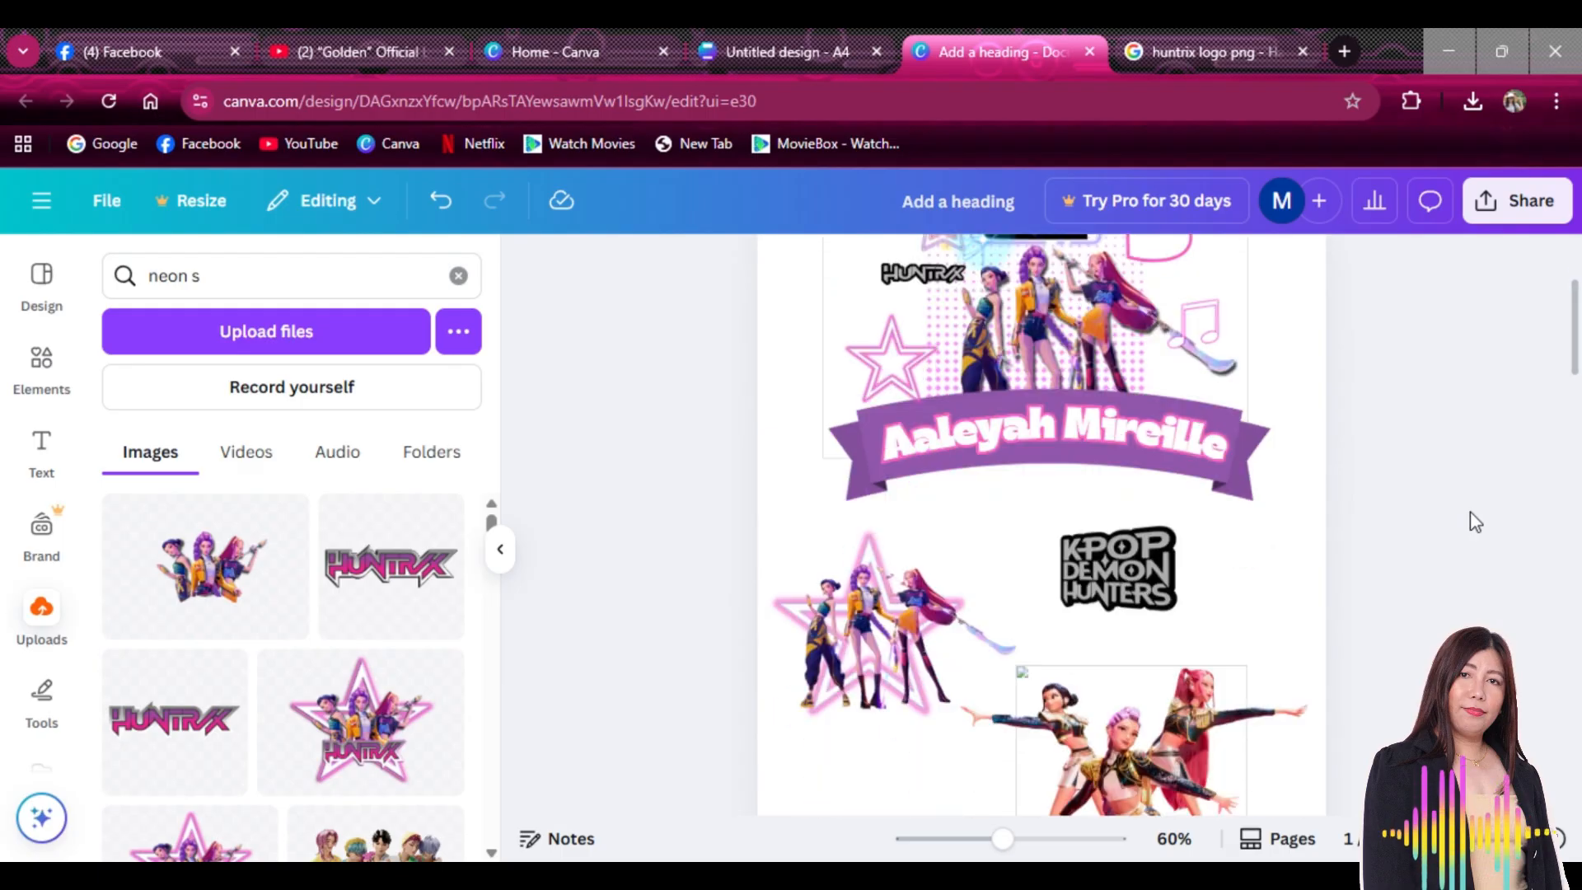
scroll(1475, 523, down, 5)
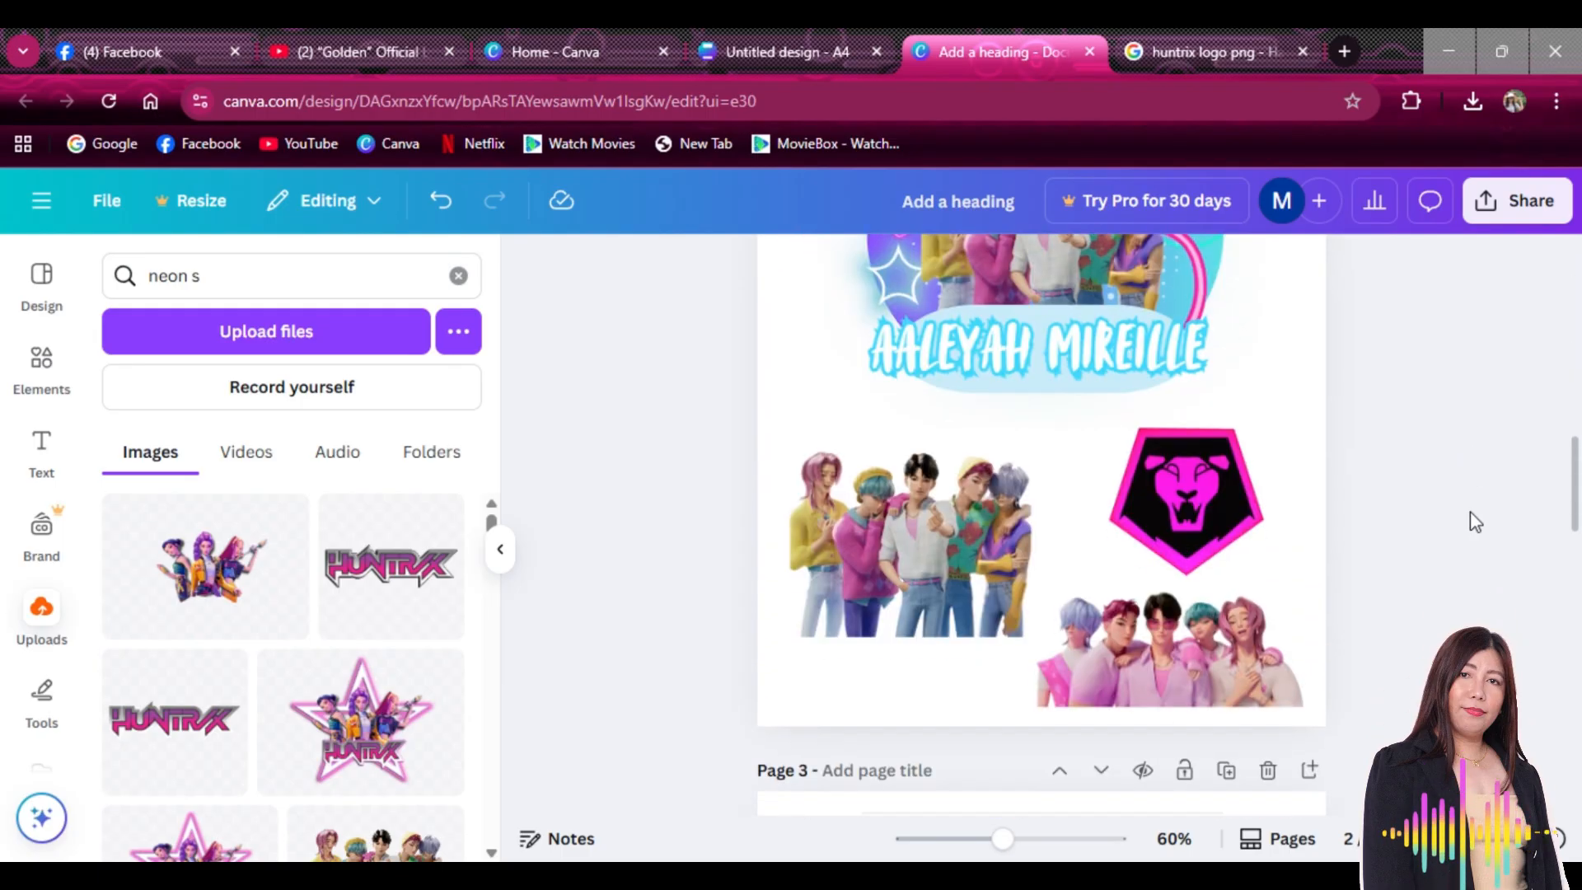
scroll(1475, 522, down, 5)
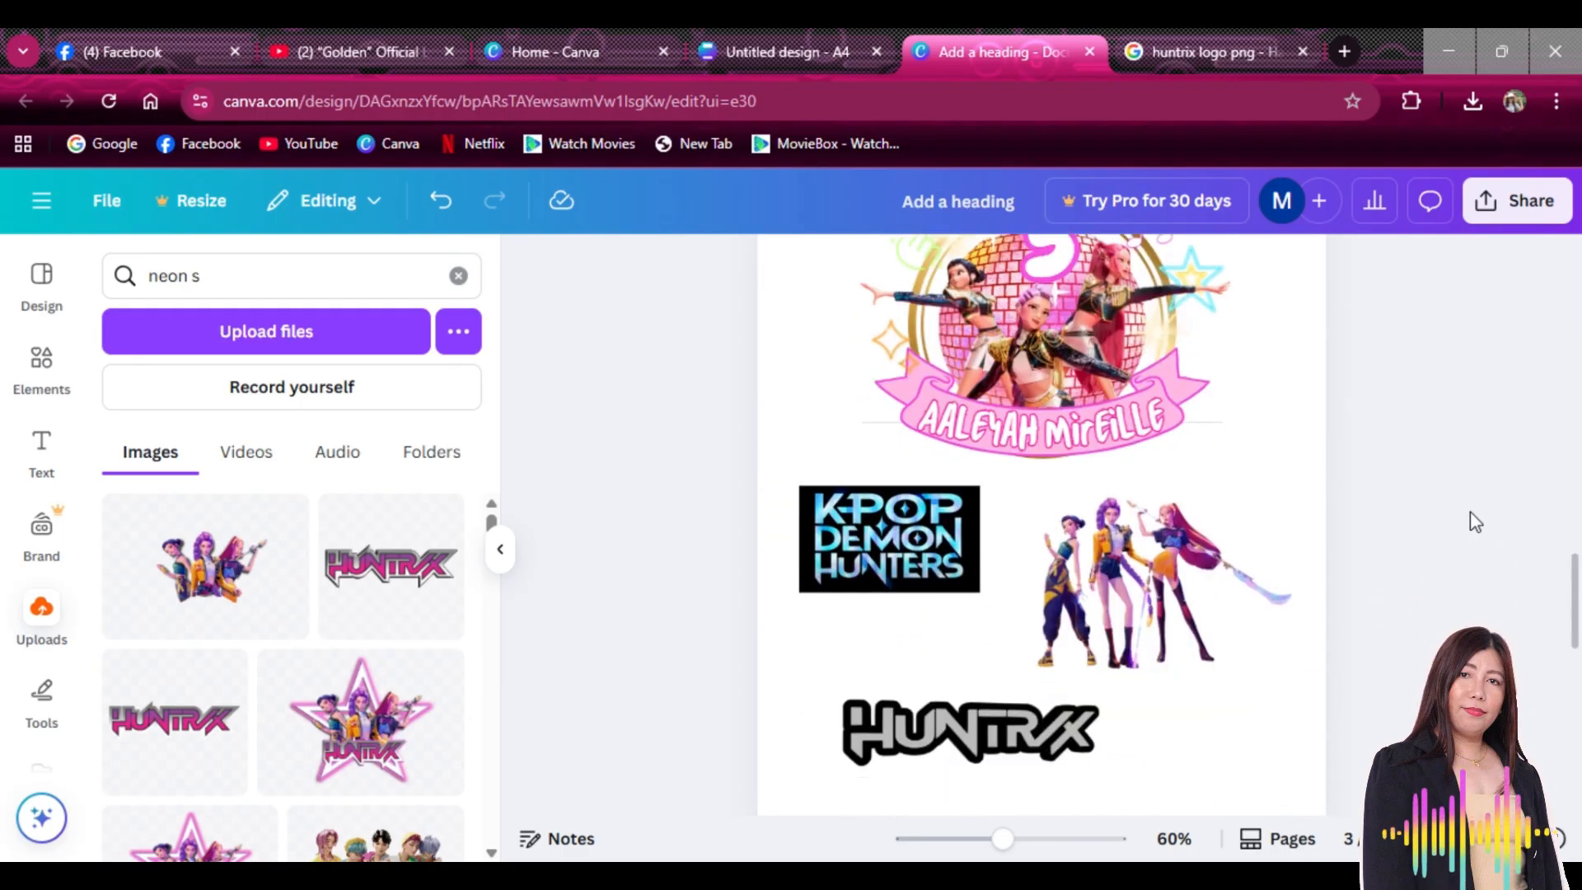
scroll(1470, 511, up, 5)
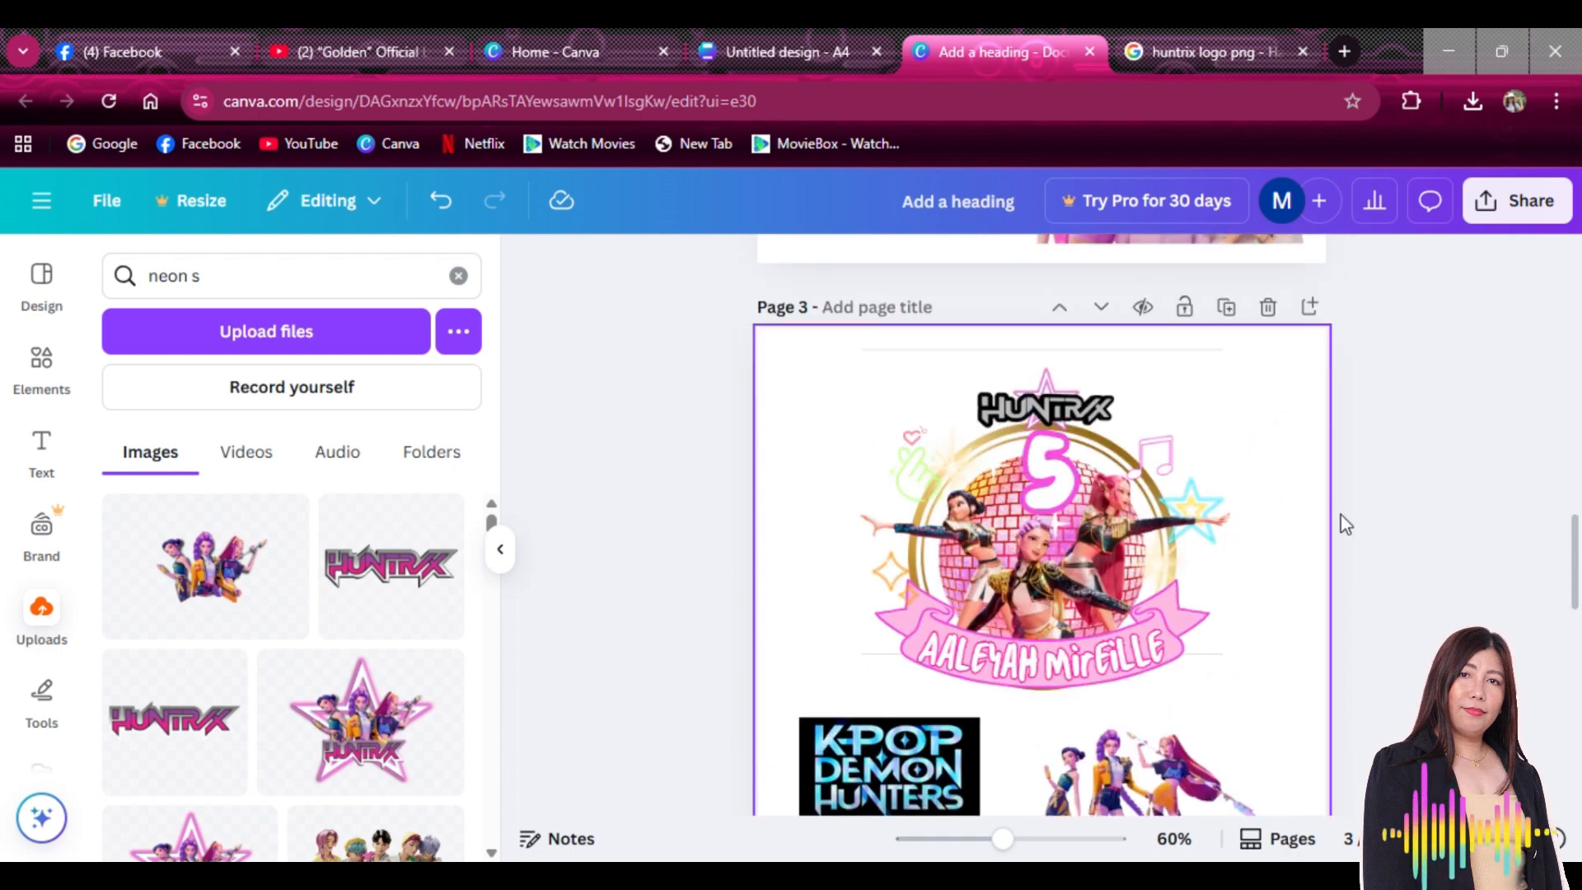
scroll(1427, 467, down, 10)
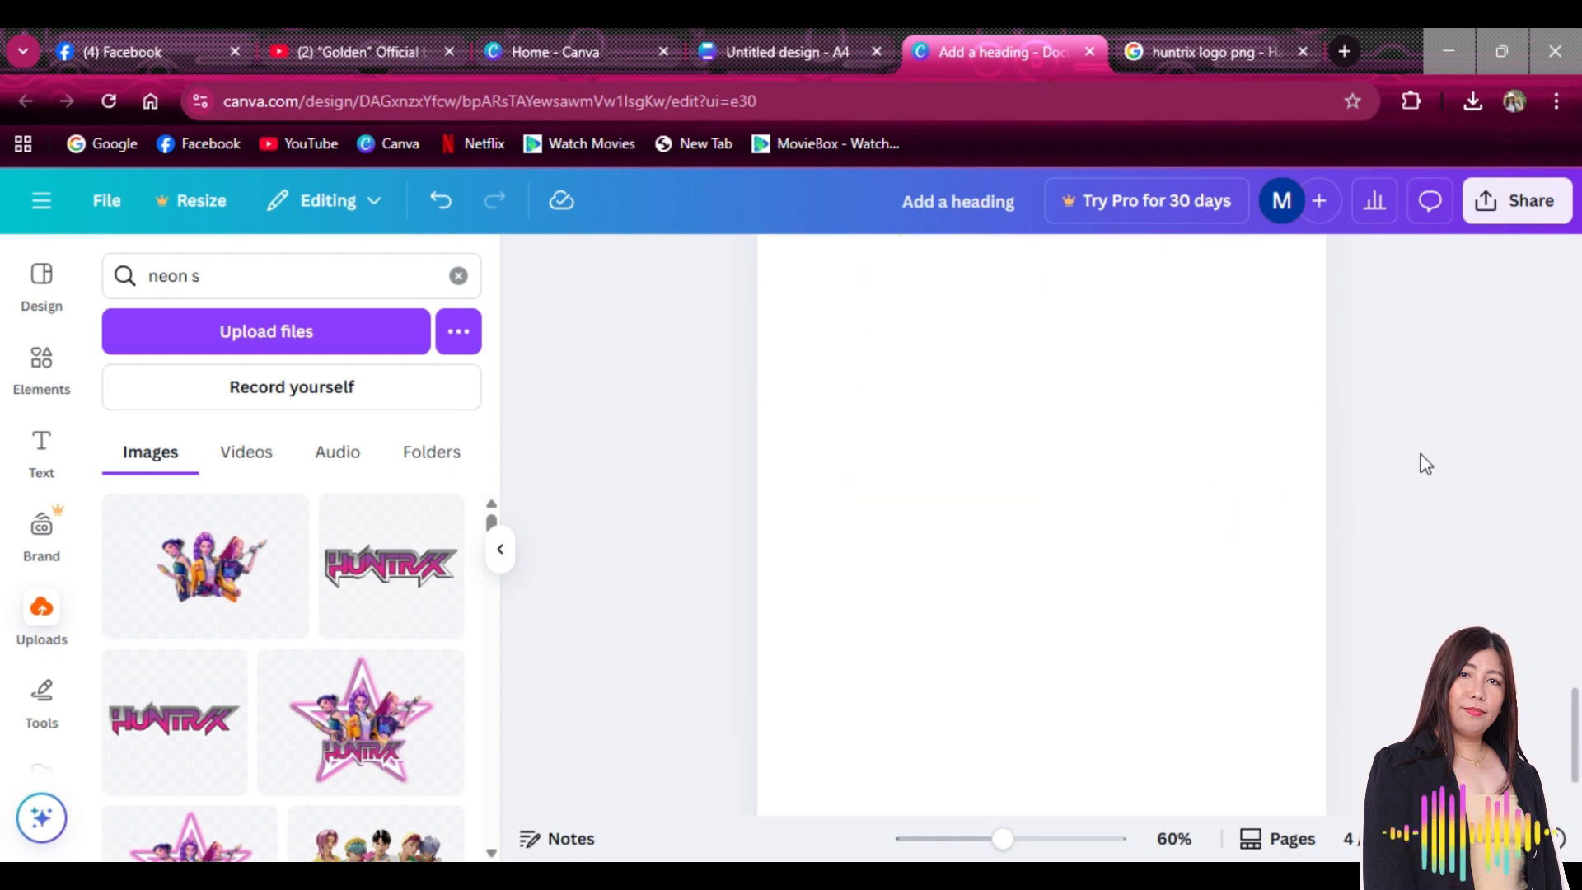
drag(1002, 838, 988, 838)
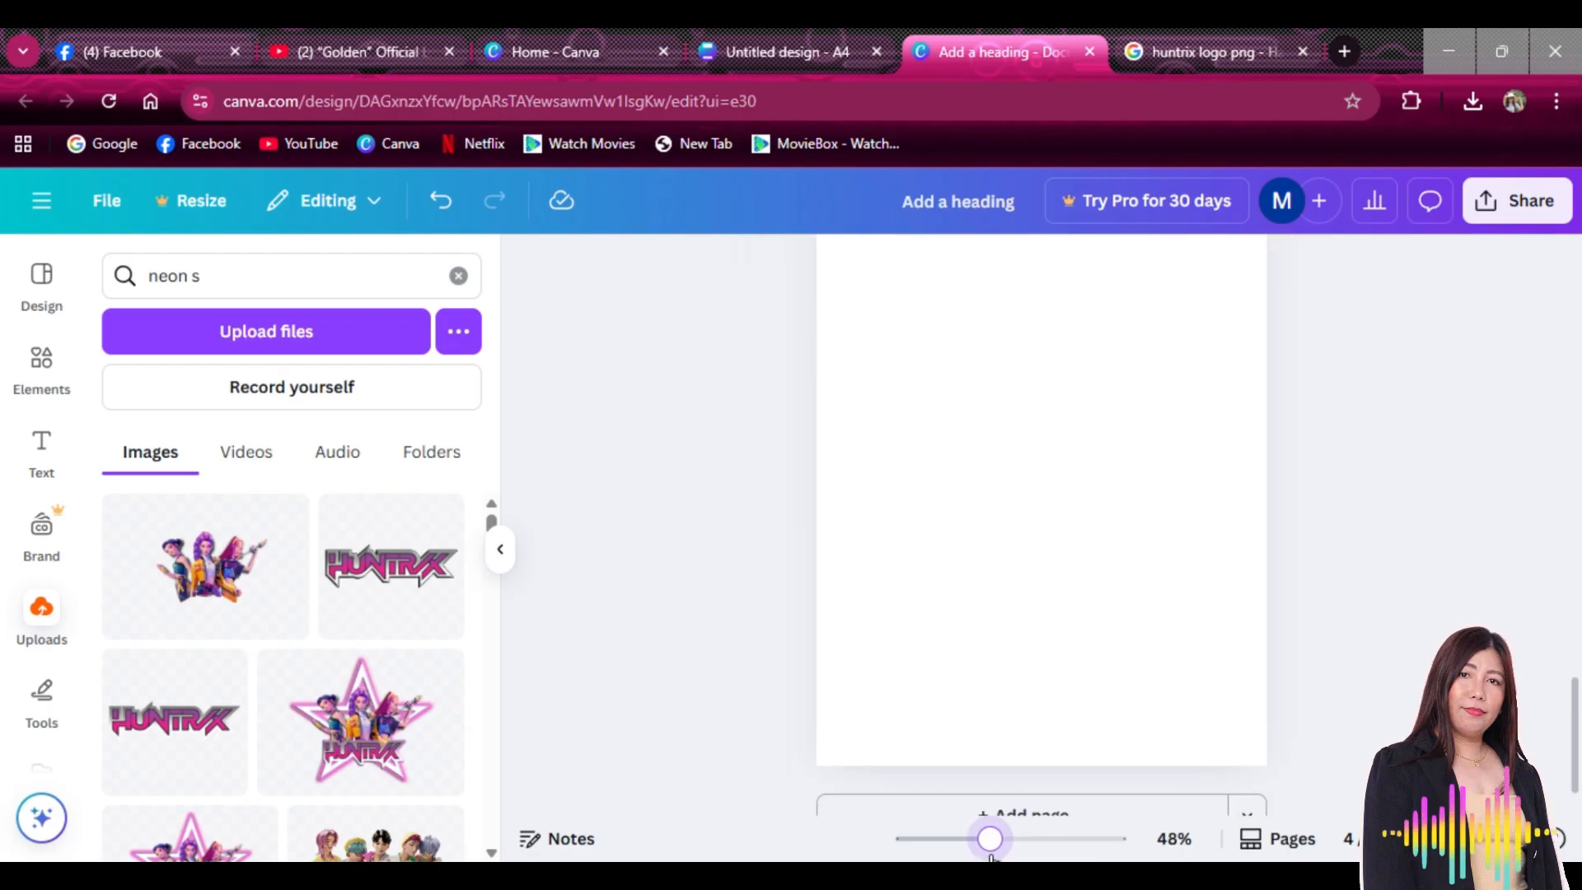
scroll(1343, 660, up, 3)
scroll(1377, 626, down, 3)
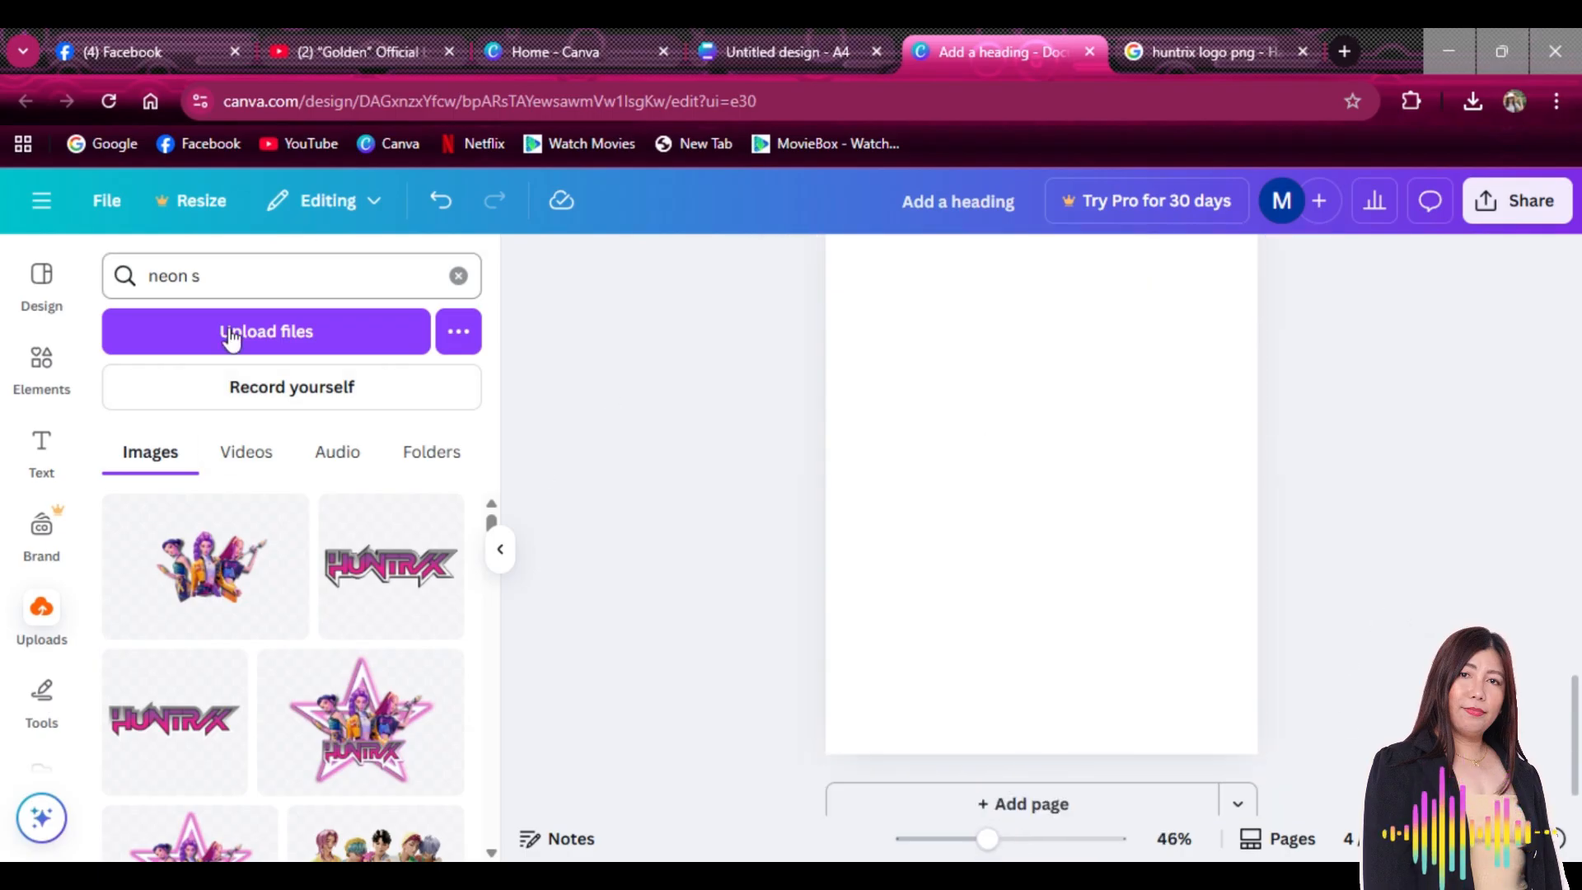
Replace the Neon party element search with 'circle' and add a circle shape to page 4
click(41, 362)
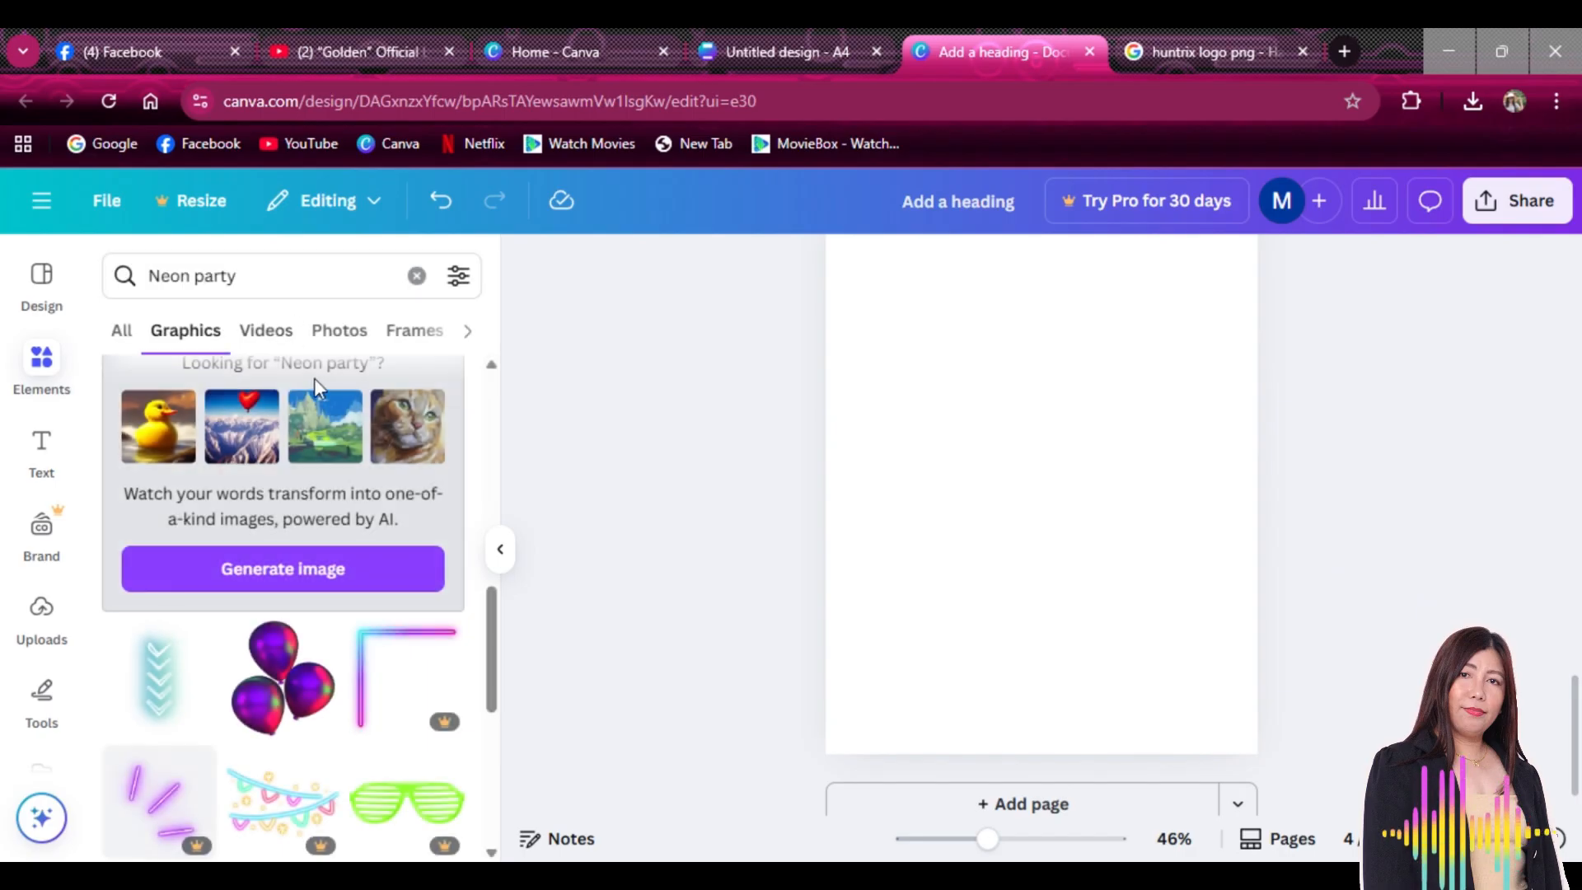
click(416, 275)
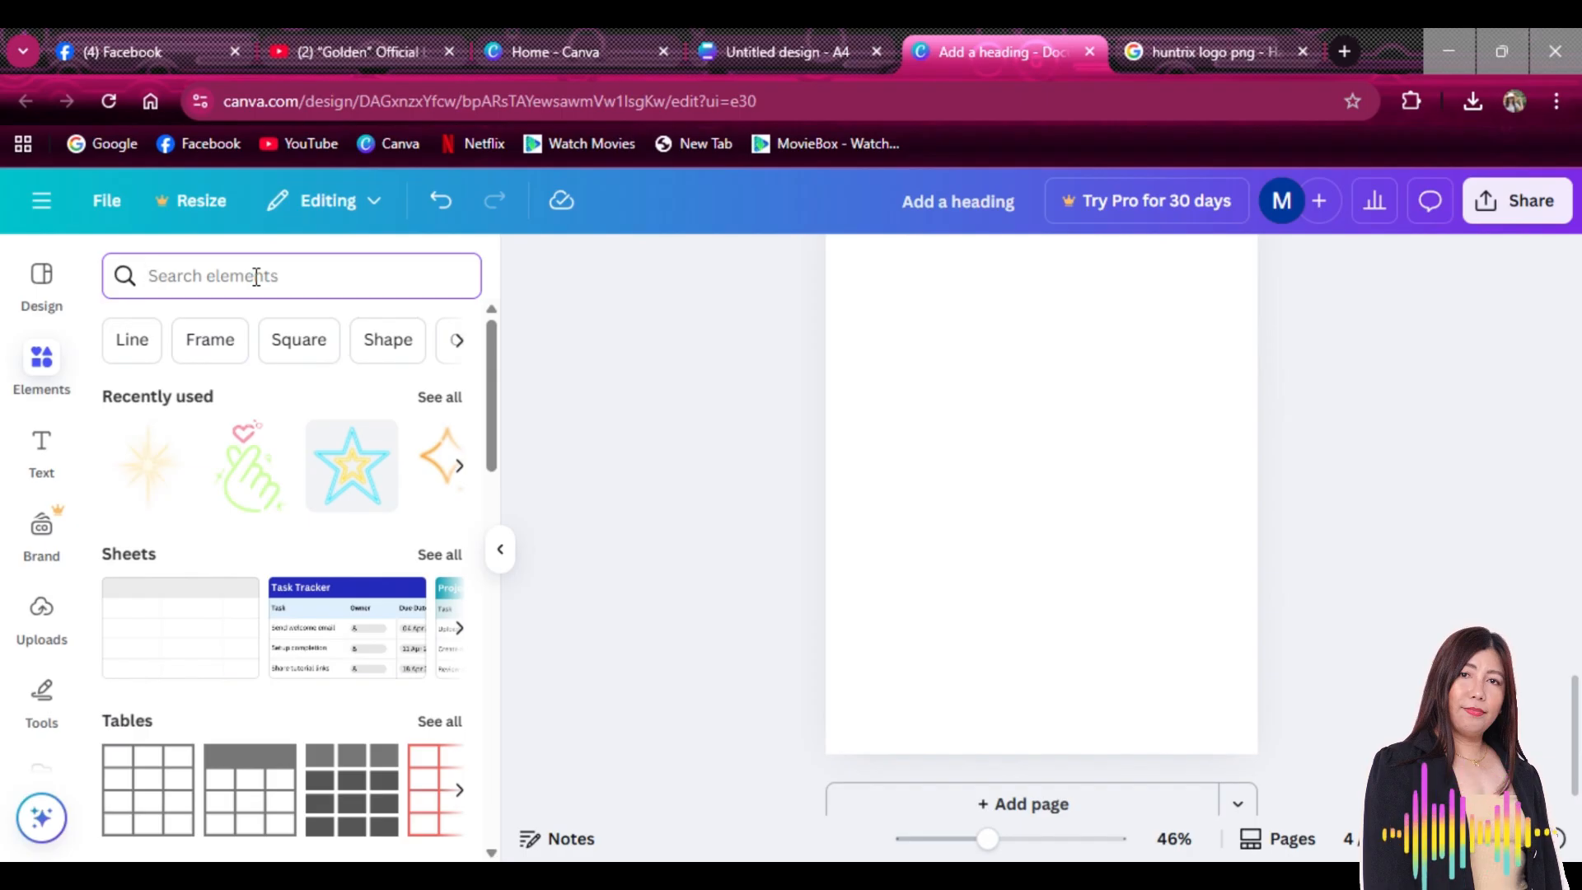
text(cir)
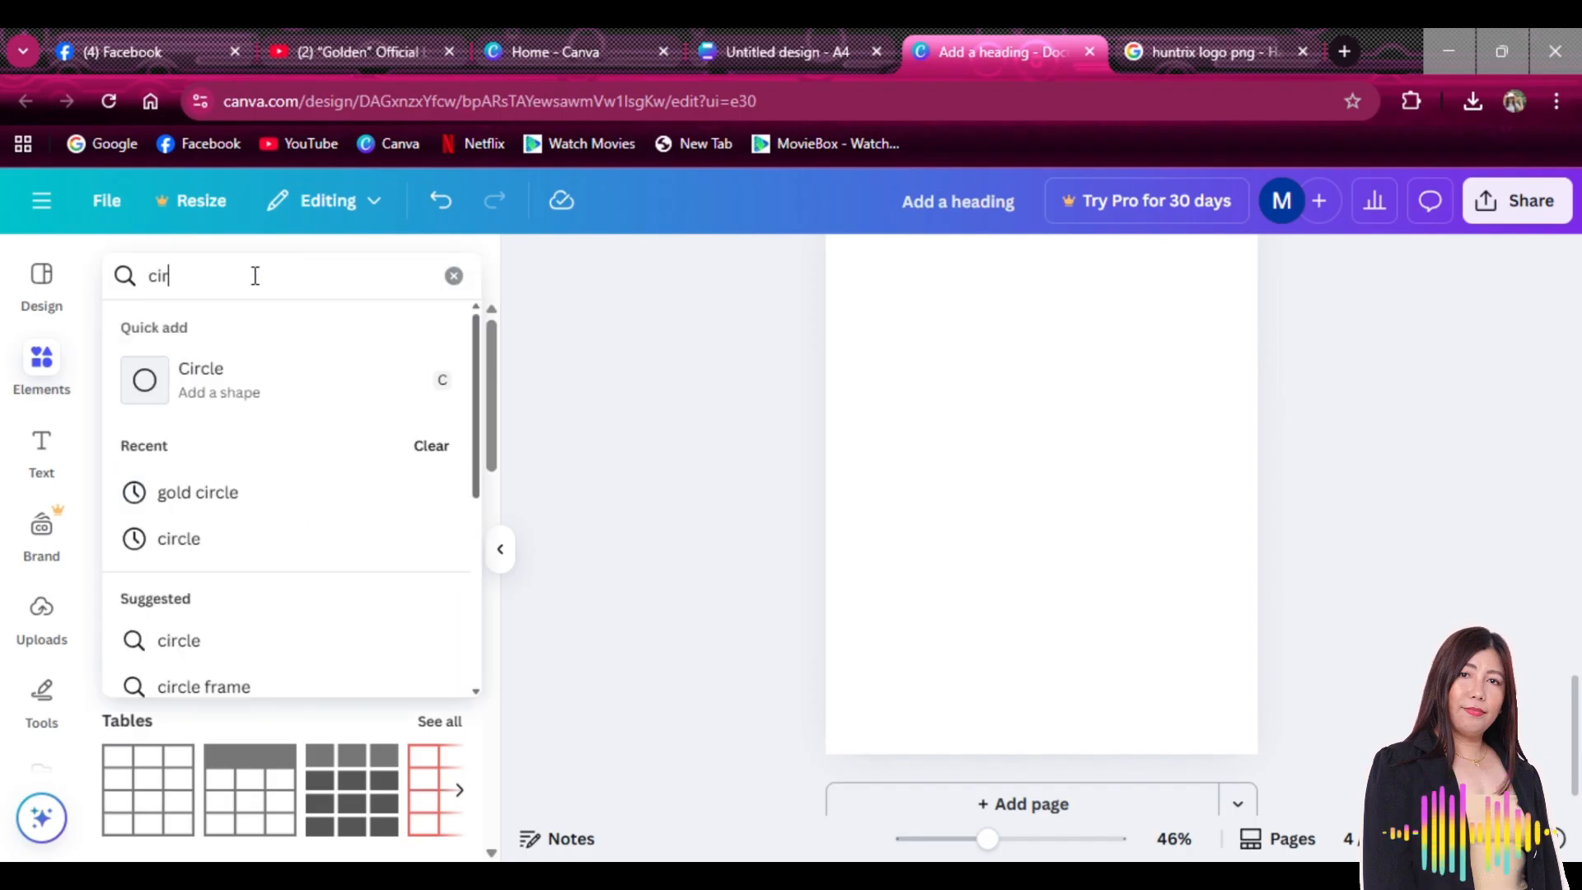
text(cle)
key(Return)
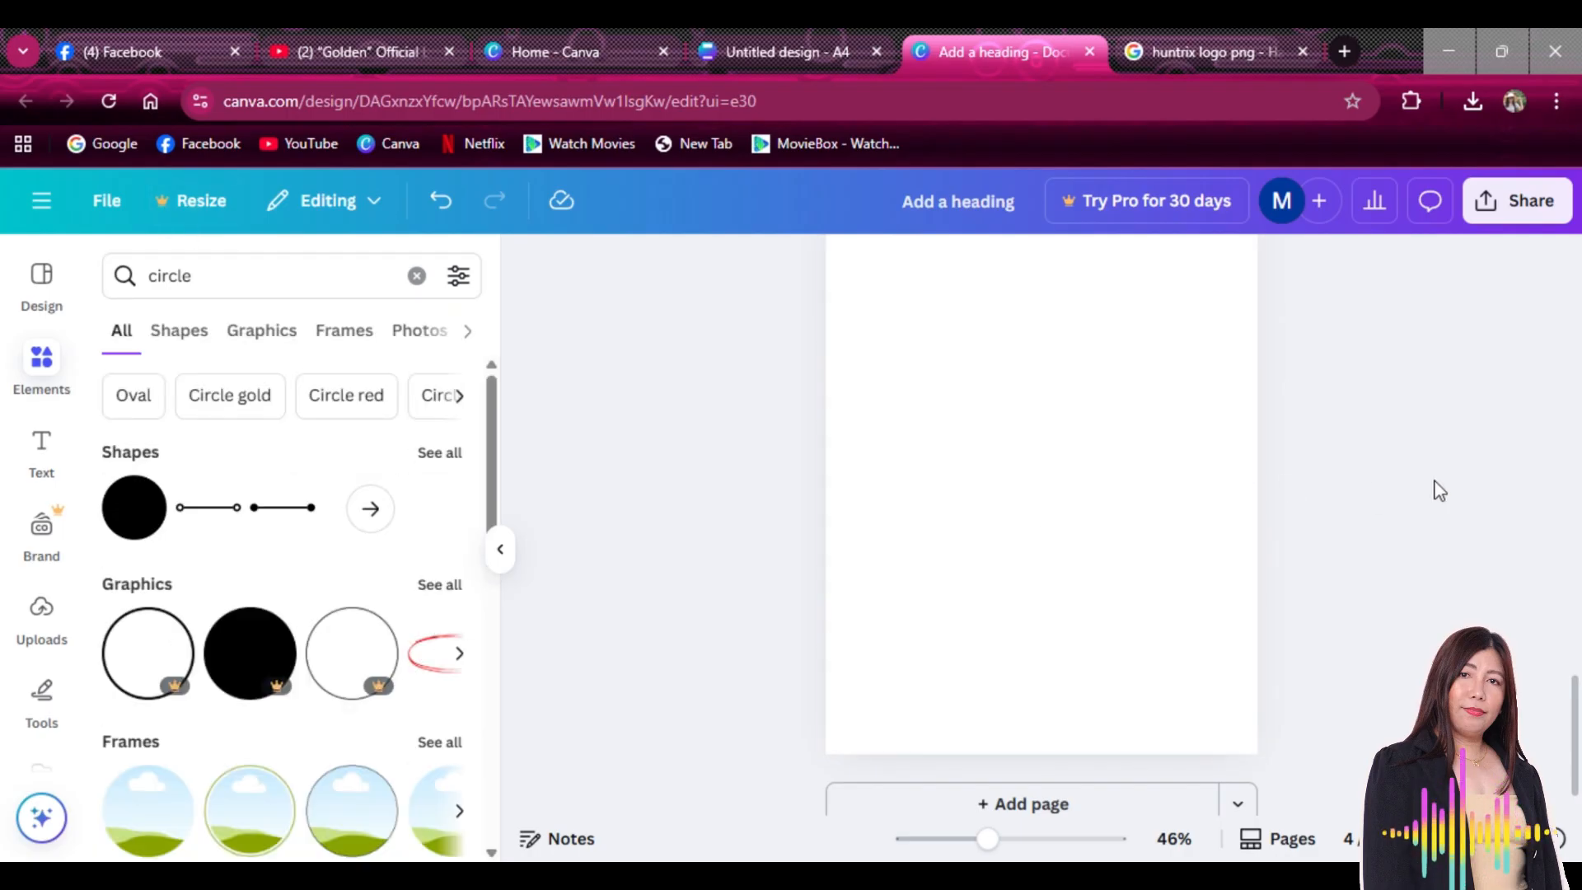
scroll(1440, 491, up, 1)
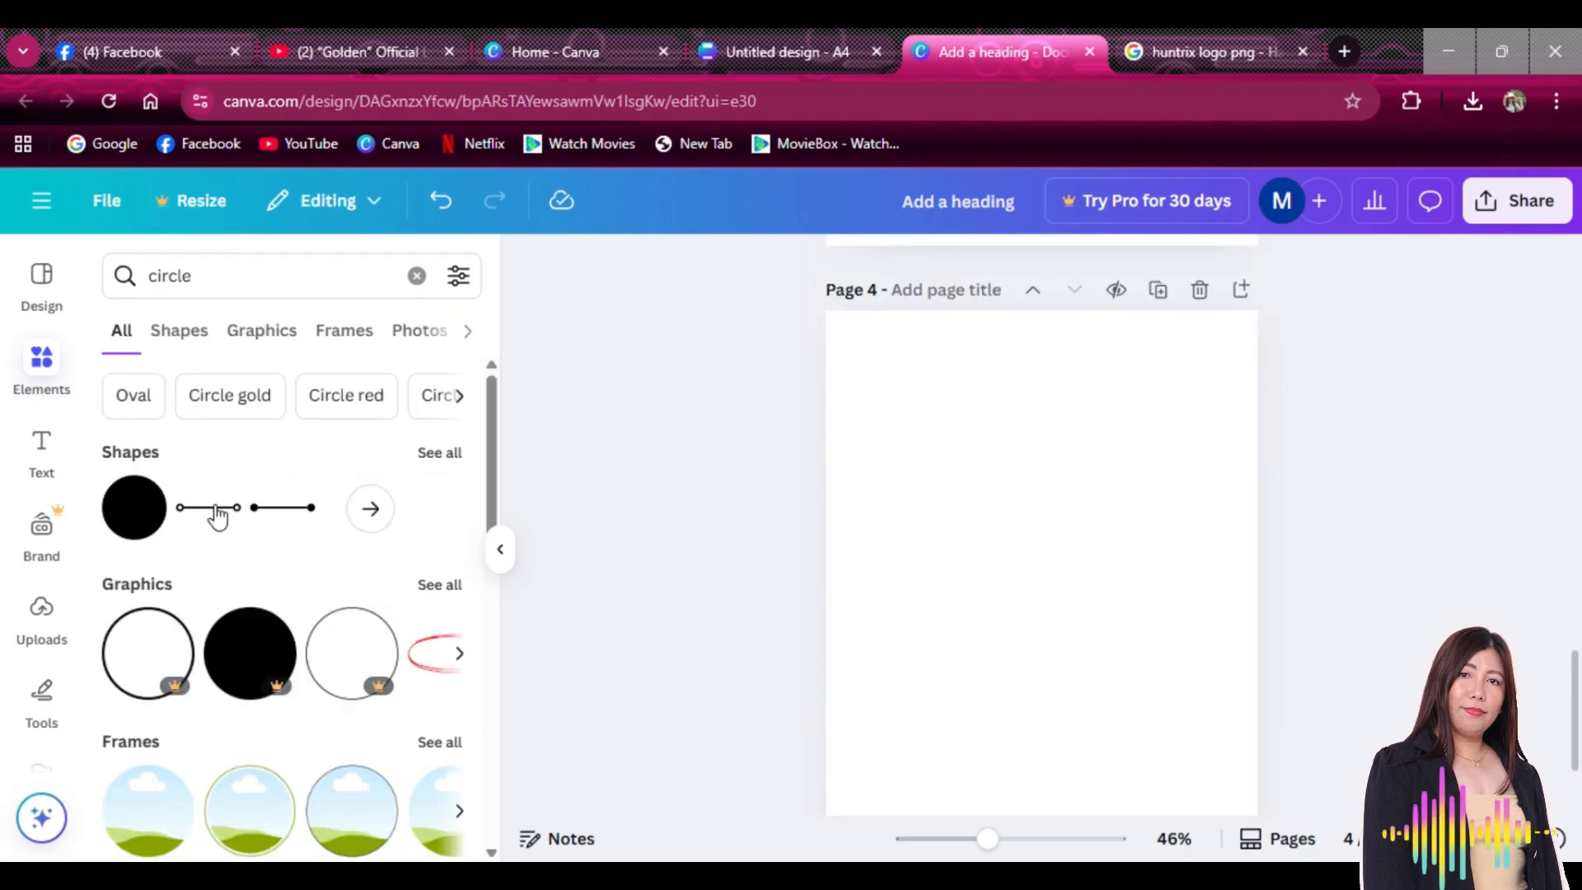
click(136, 507)
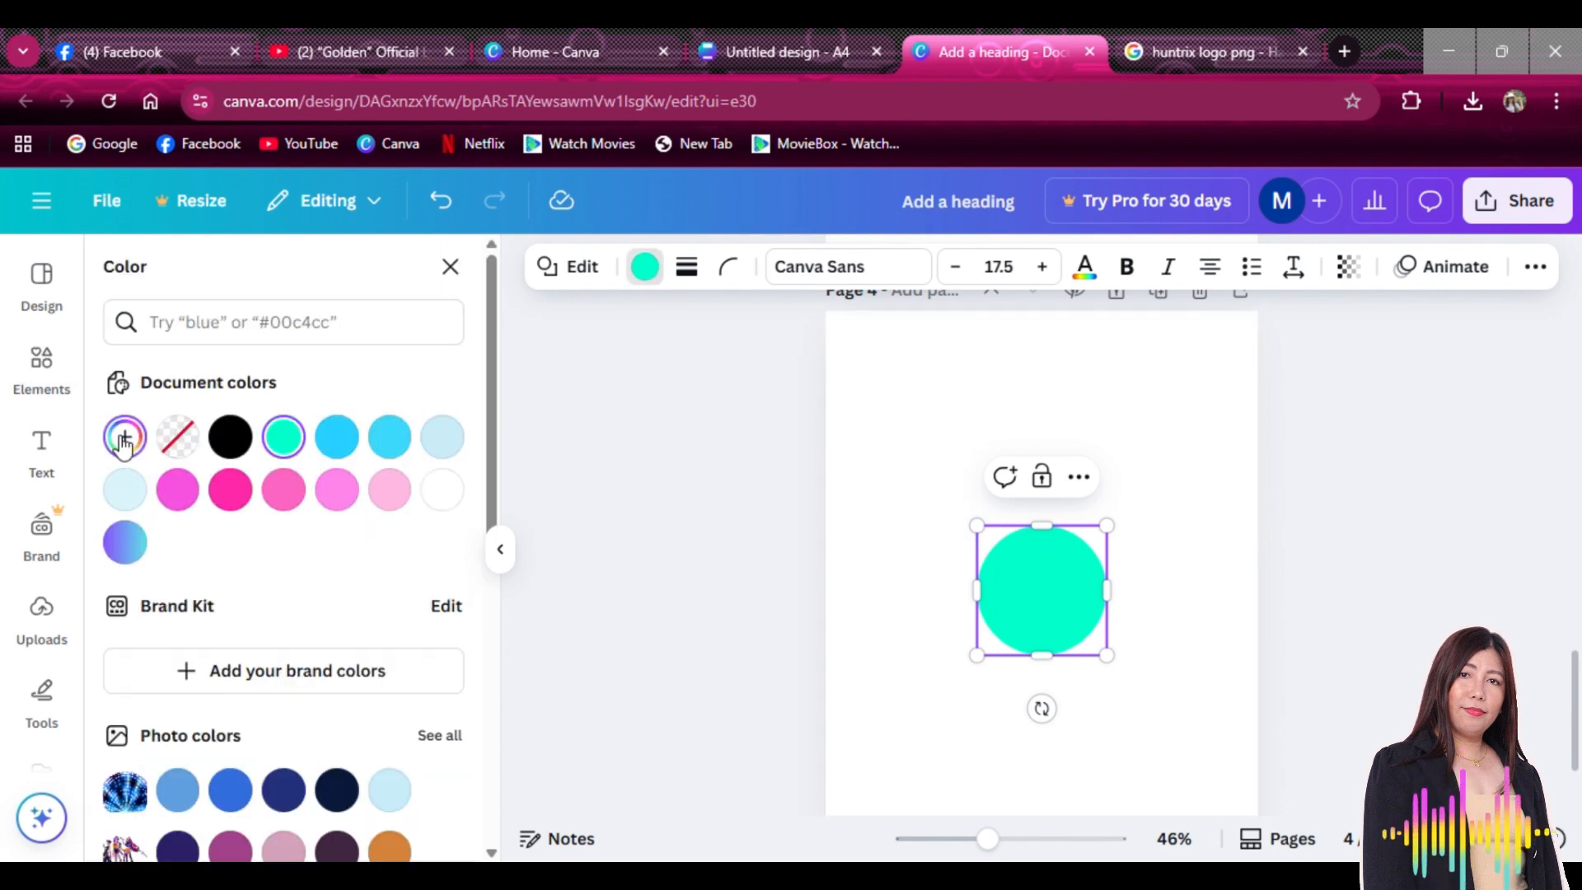
Fill the circle with the blue-to-pink gradient, then enlarge and centre it on the page
click(123, 441)
click(123, 437)
scroll(210, 532, down, 1)
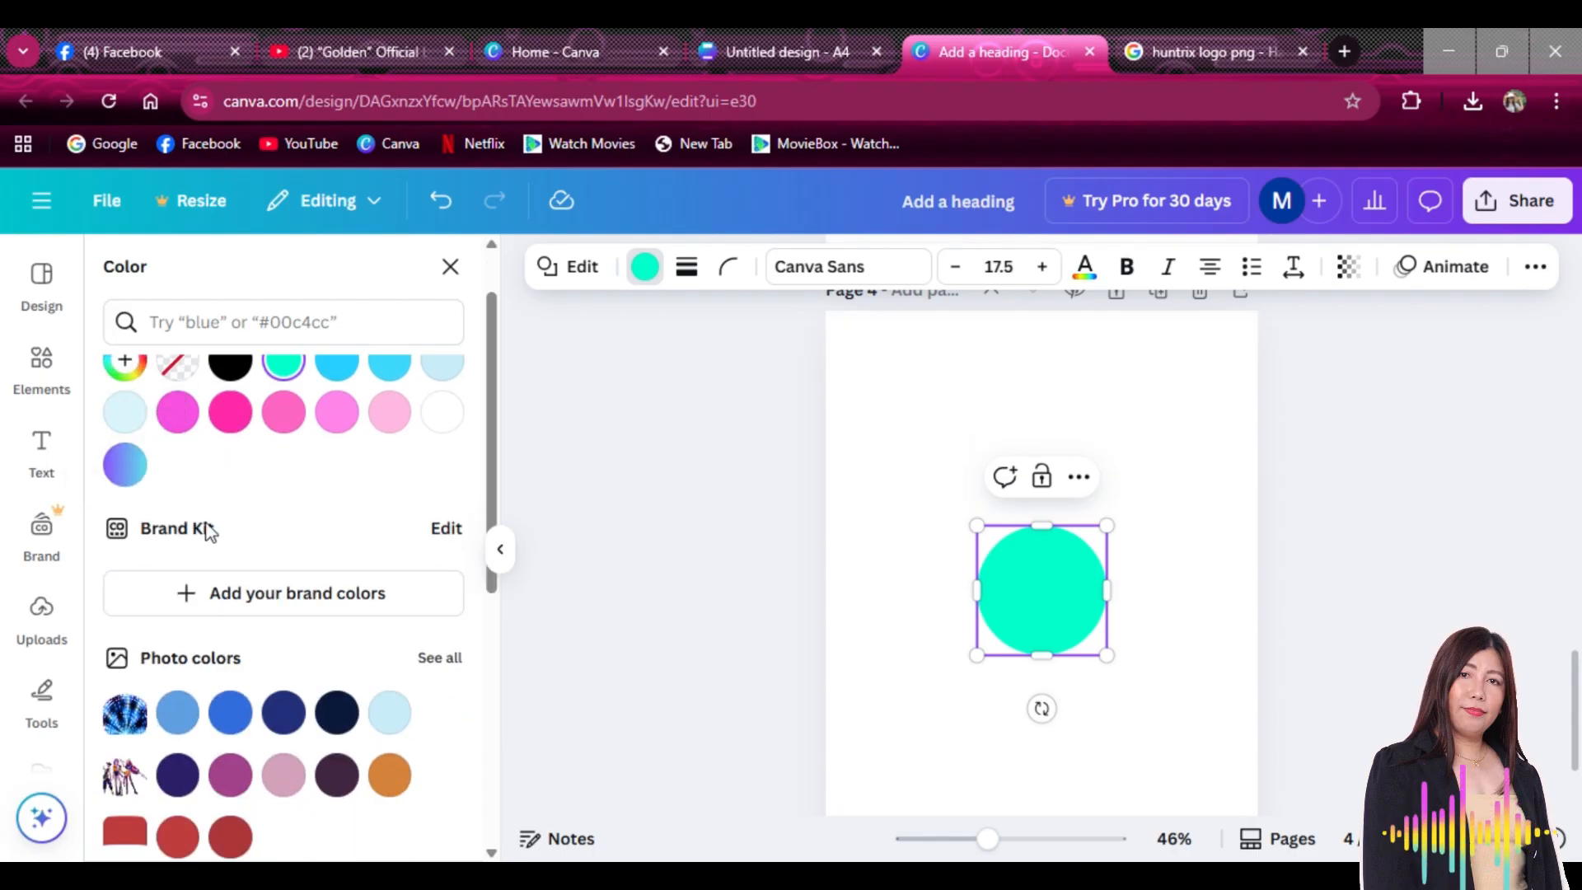
scroll(215, 536, down, 5)
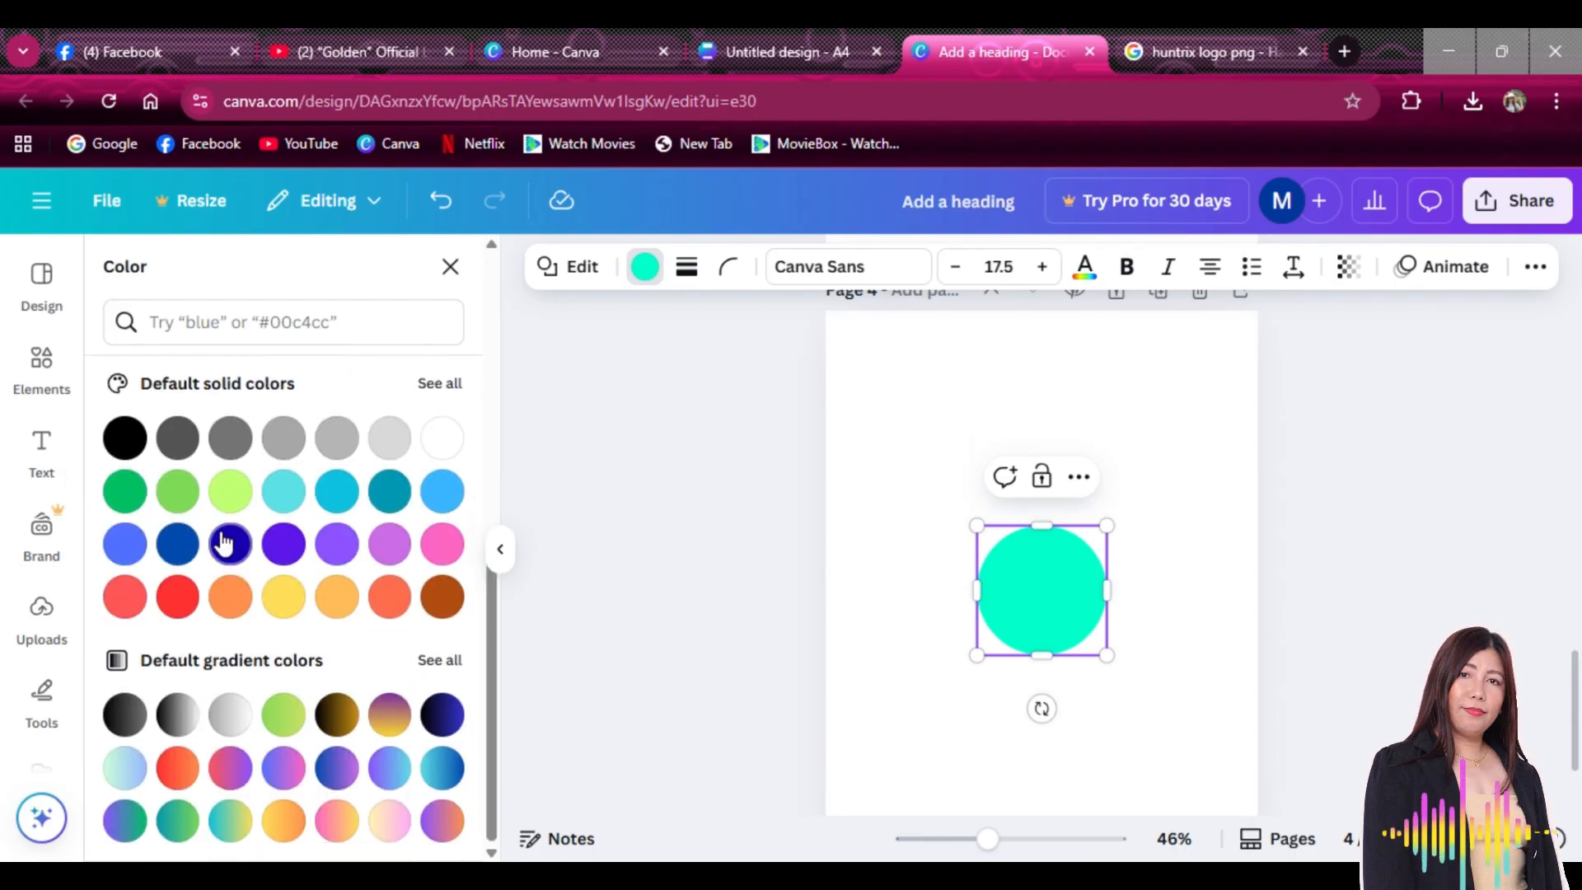
click(283, 773)
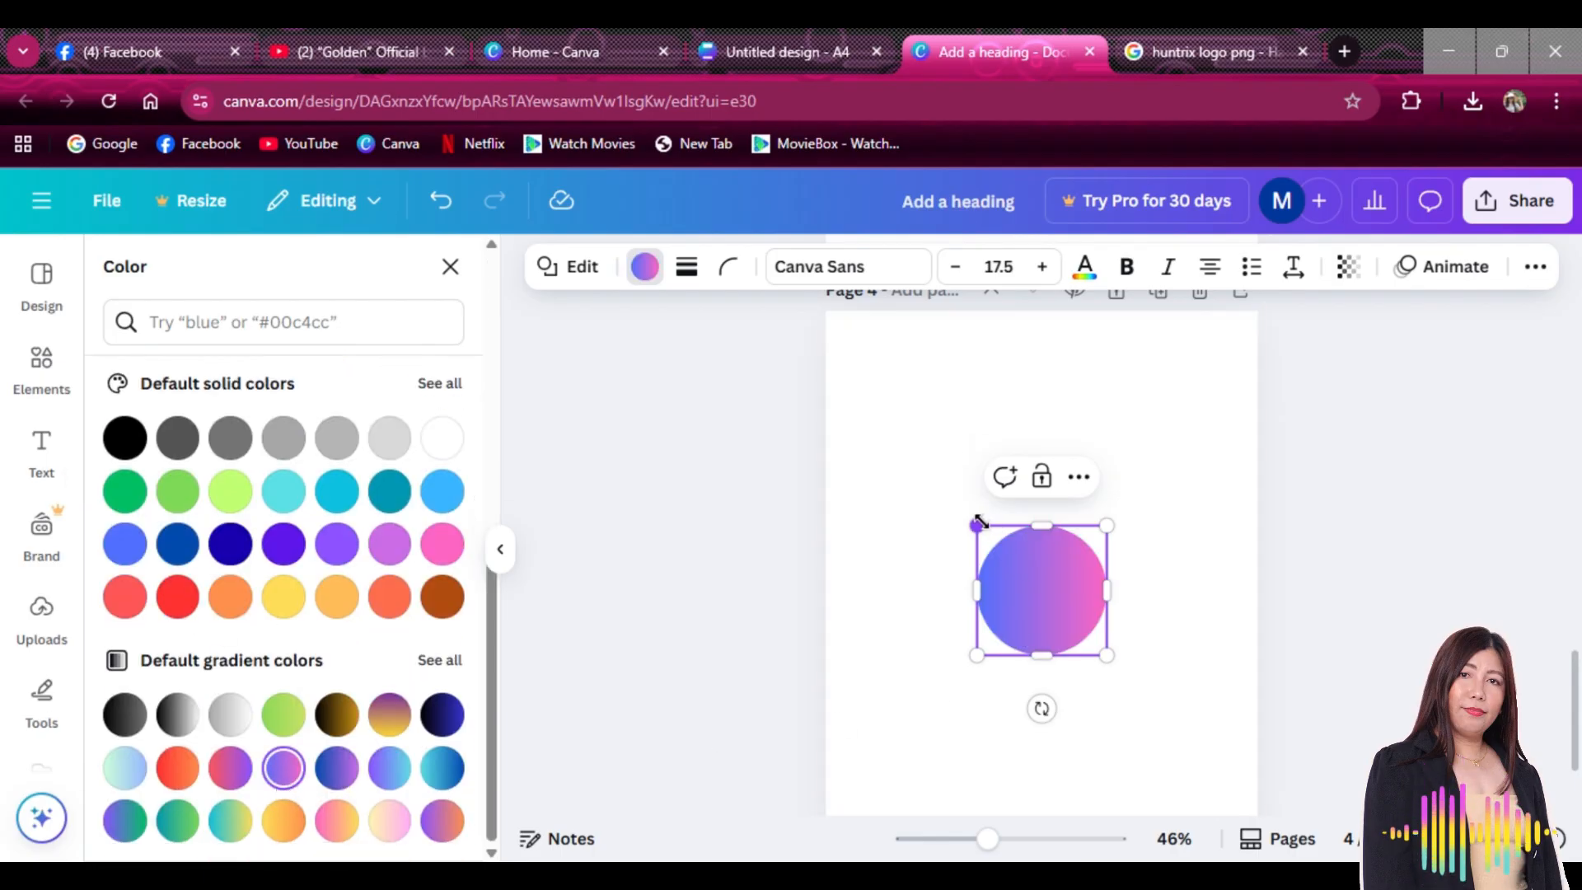
drag(979, 522, 895, 445)
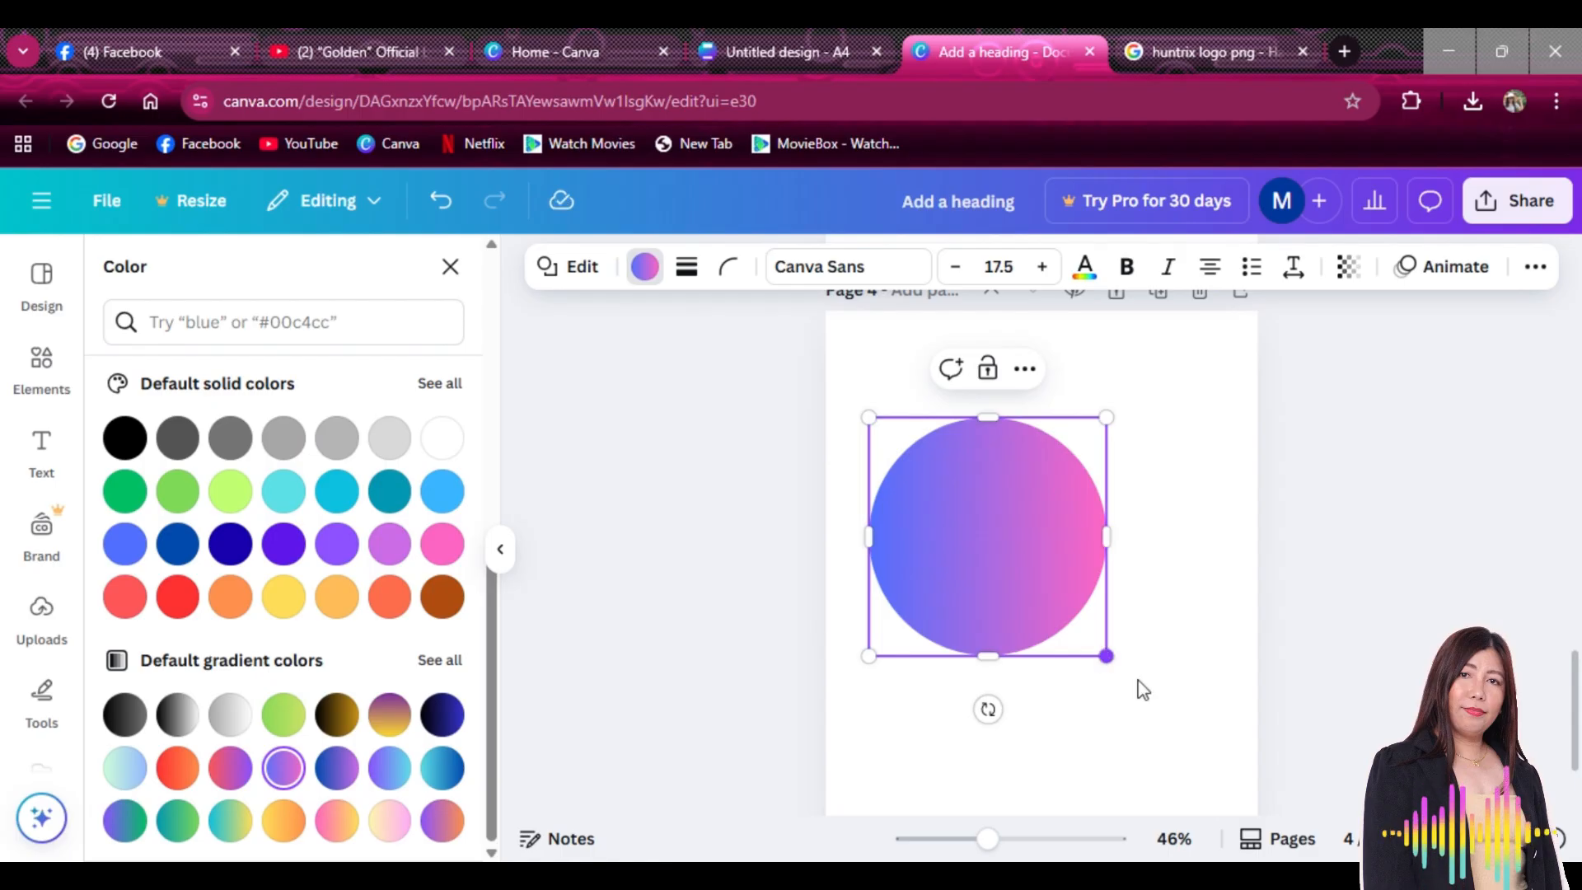
drag(1107, 656, 1150, 697)
drag(1066, 624, 1093, 588)
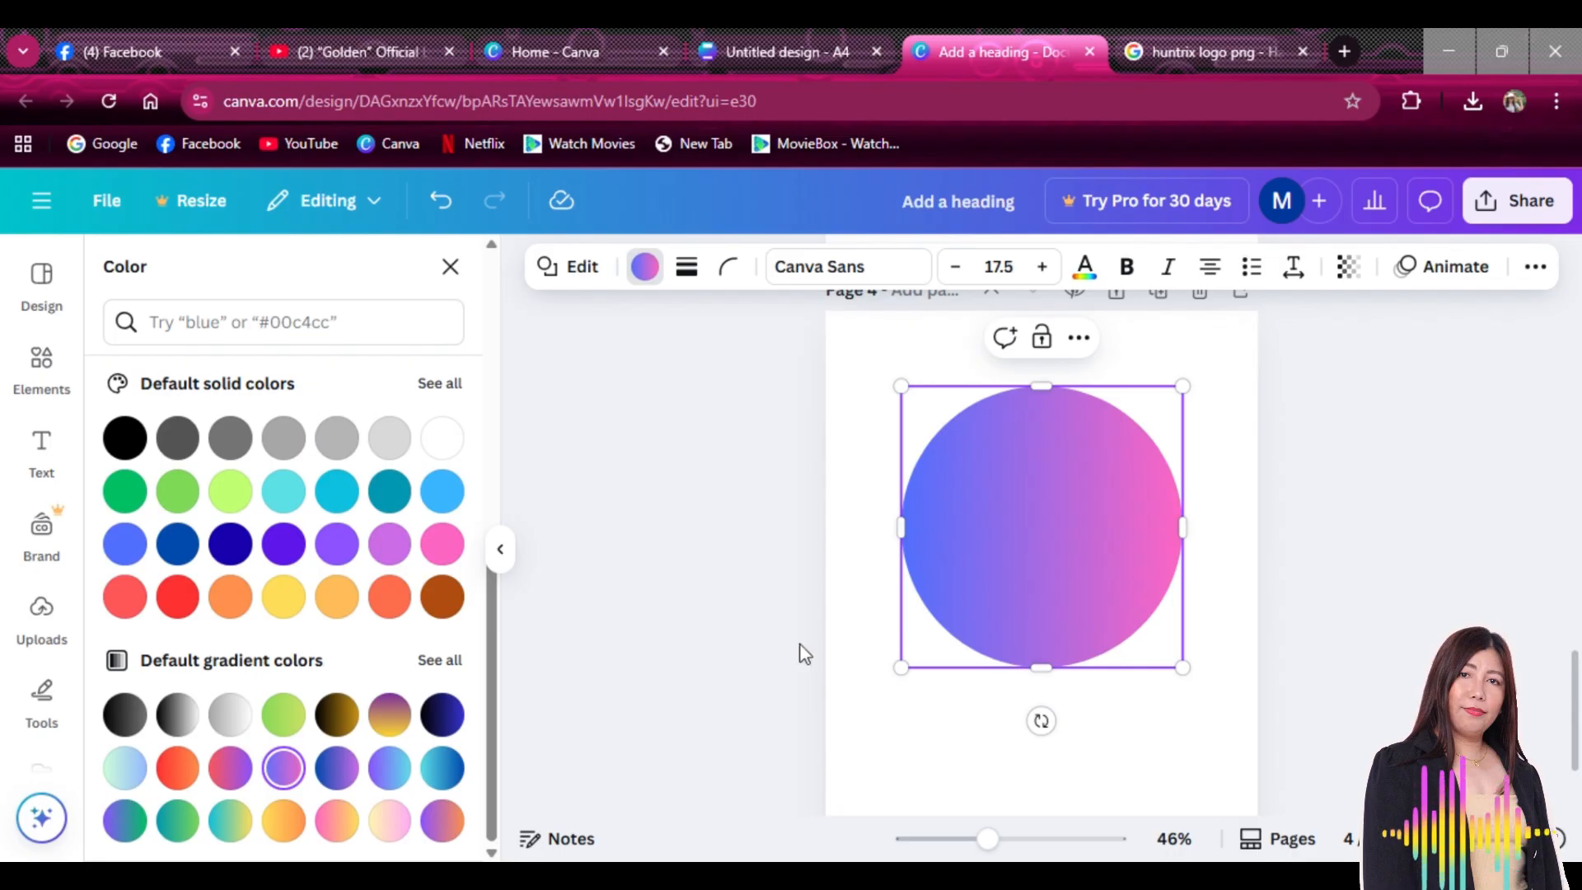
Try yellow-pink, pink-yellow, teal-yellow and green gradients, then return to blue-pink
click(399, 822)
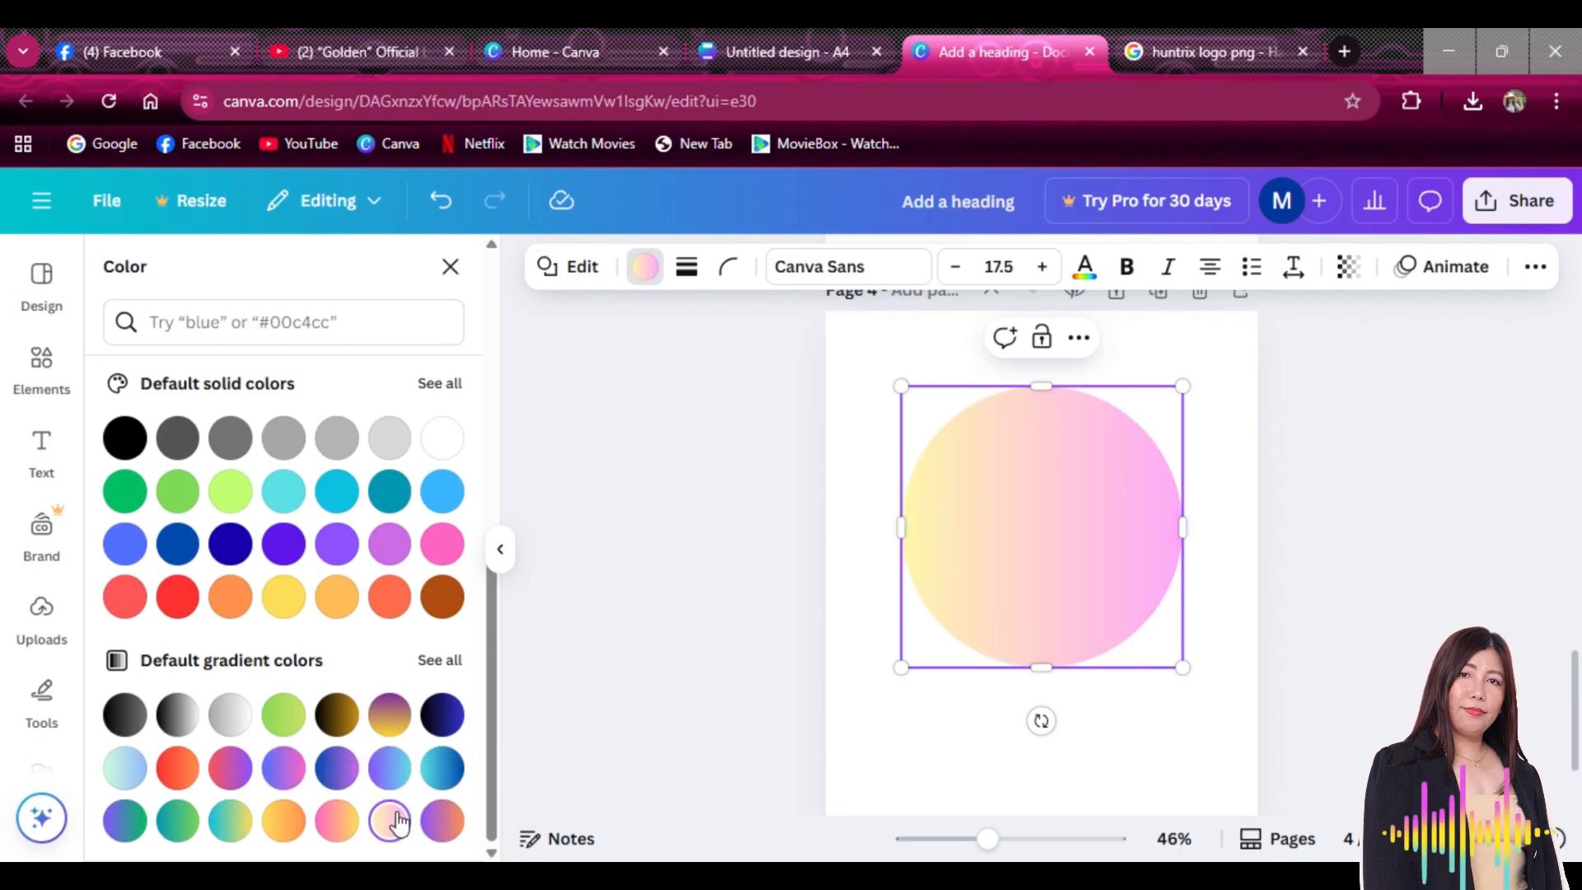
click(337, 823)
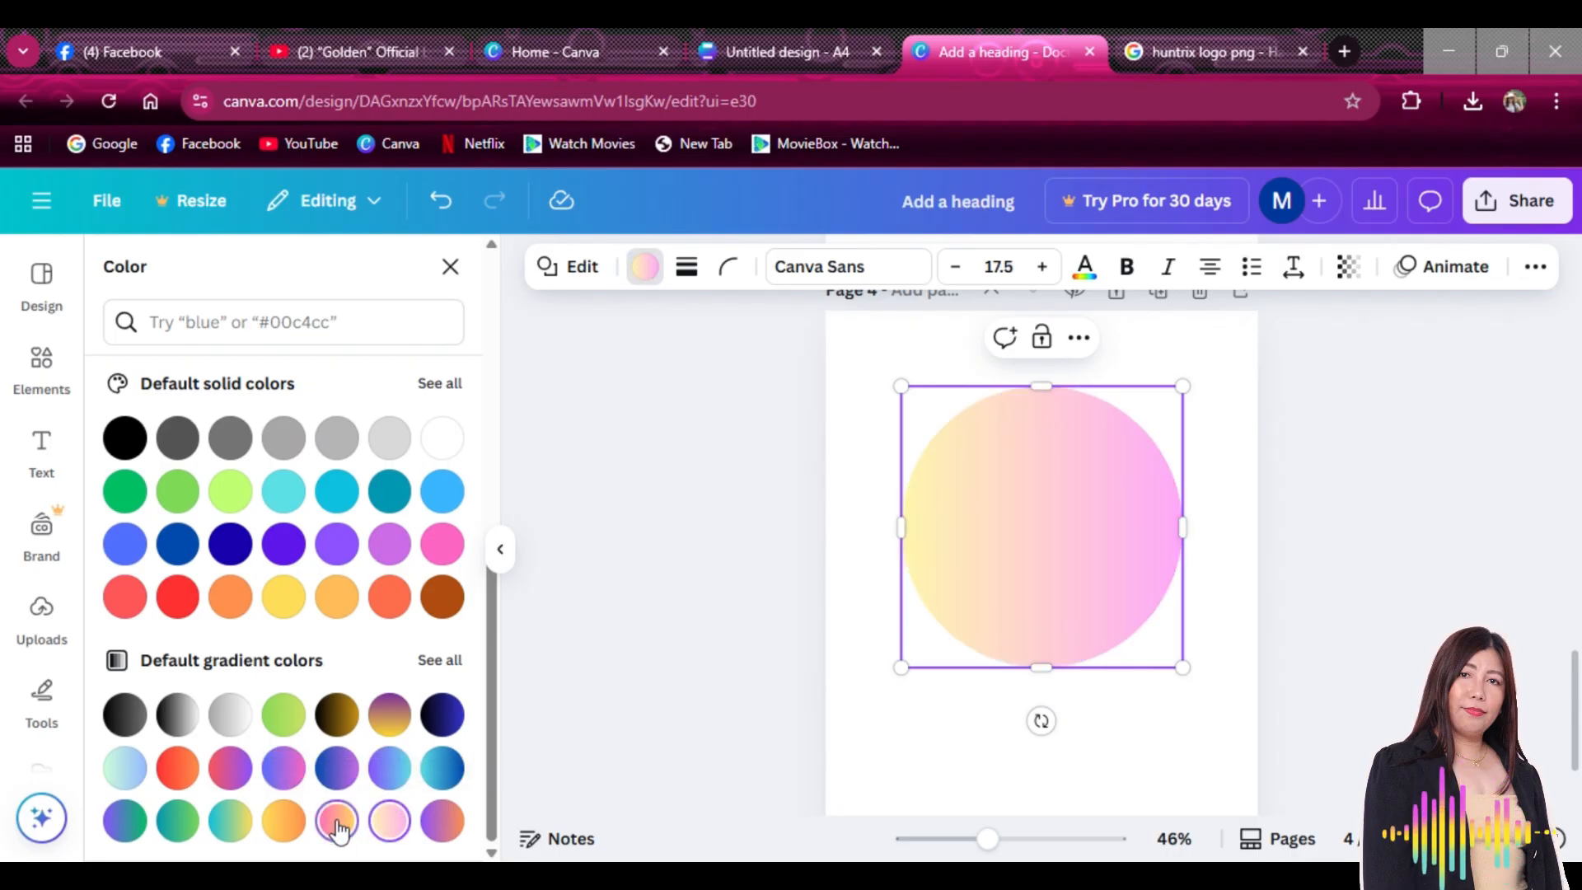
click(231, 823)
click(177, 824)
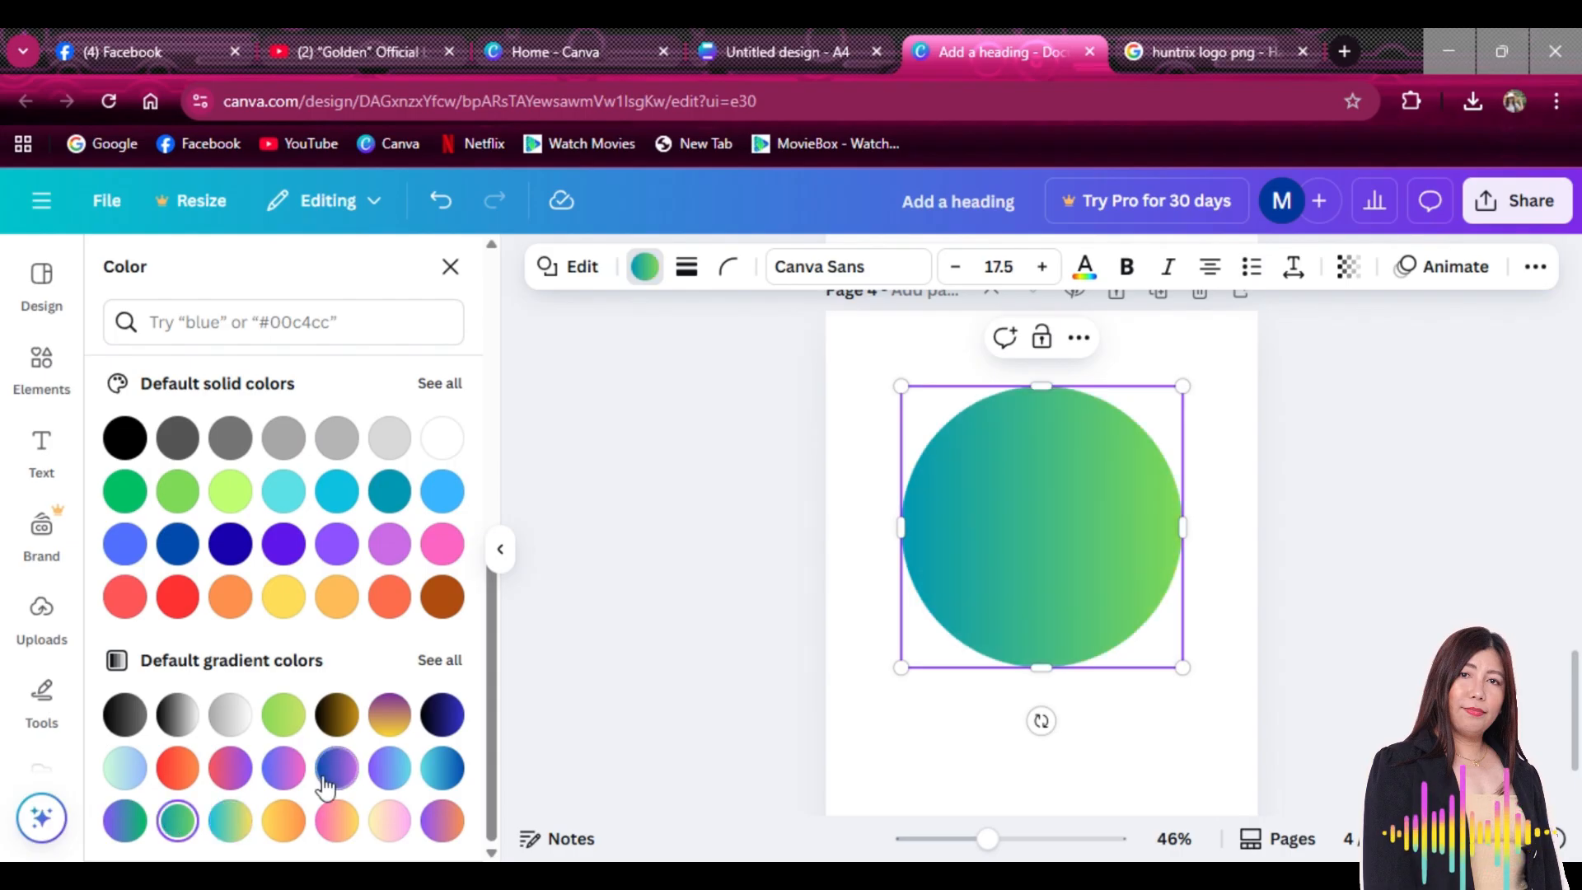
click(282, 774)
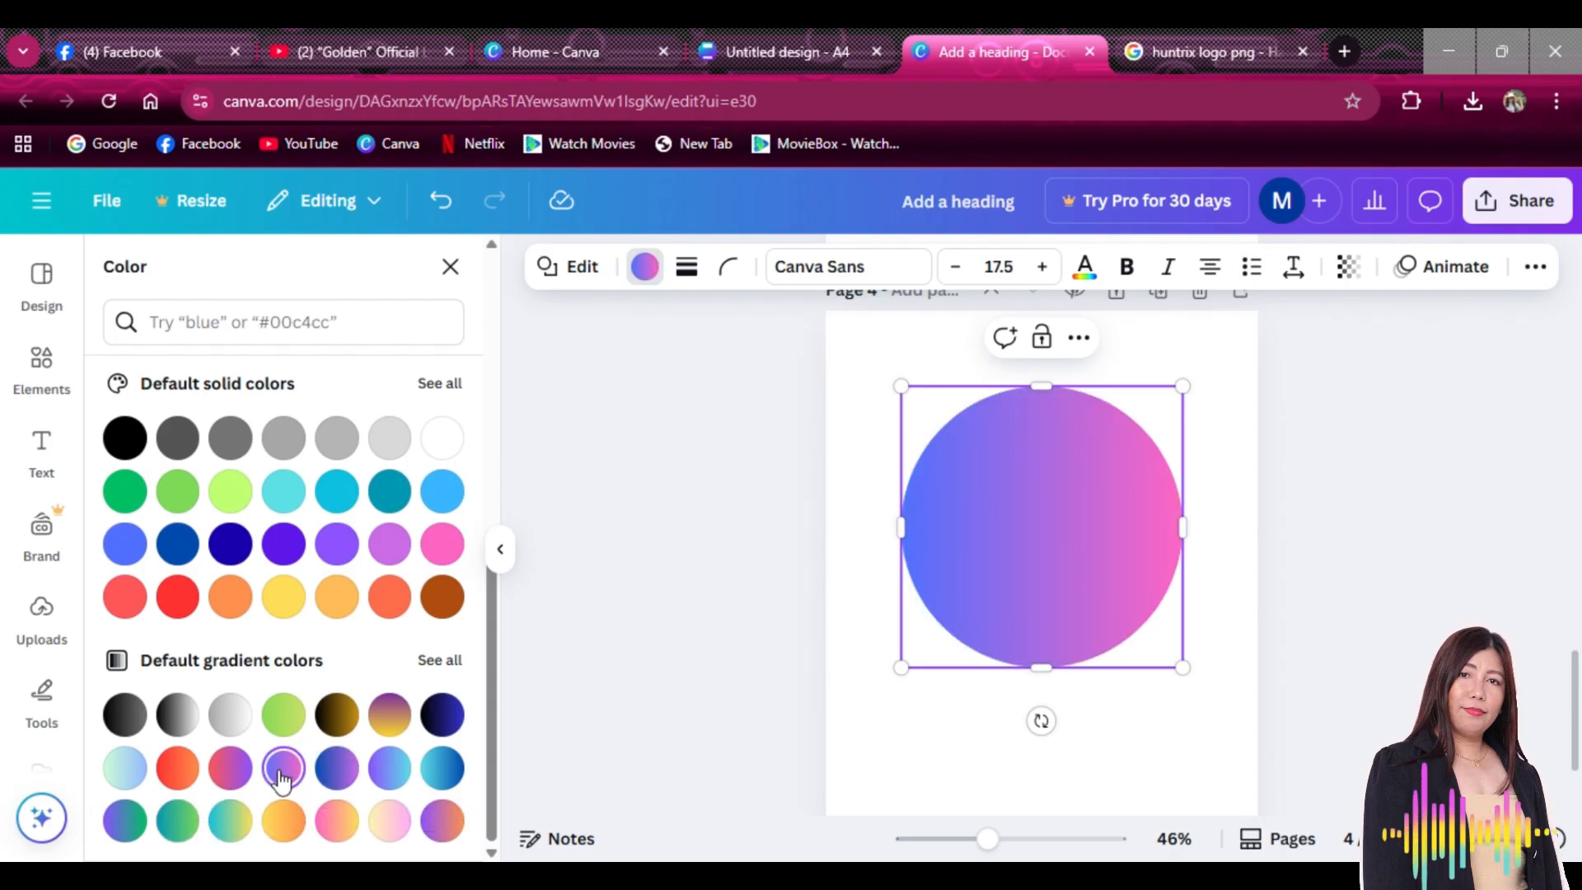
Show the uploaded images in the Uploads panel
scroll(346, 651, up, 10)
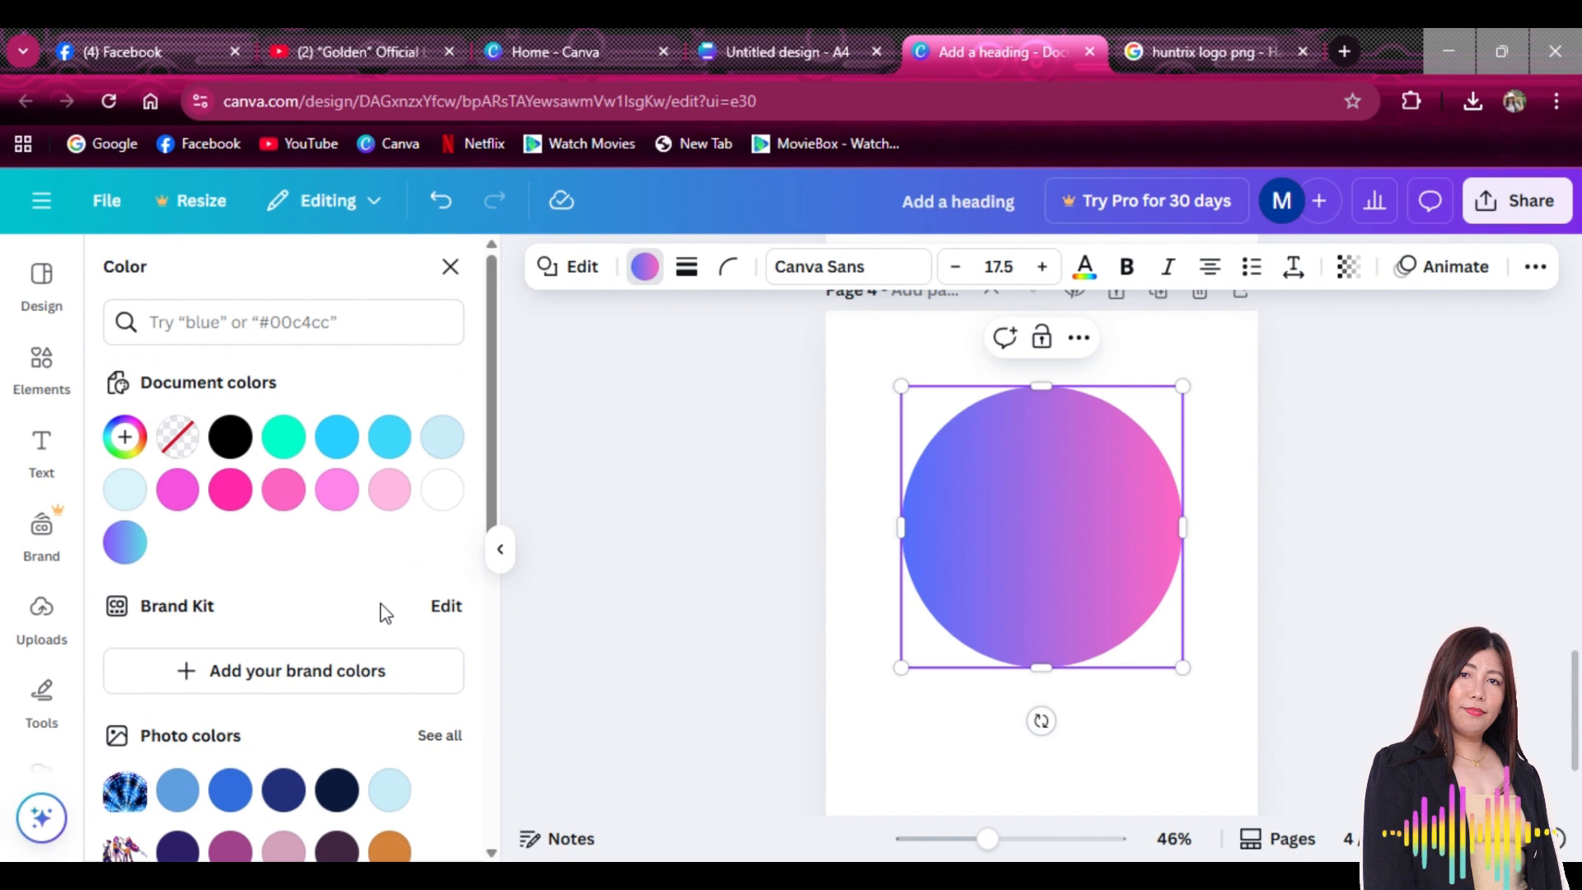
click(39, 633)
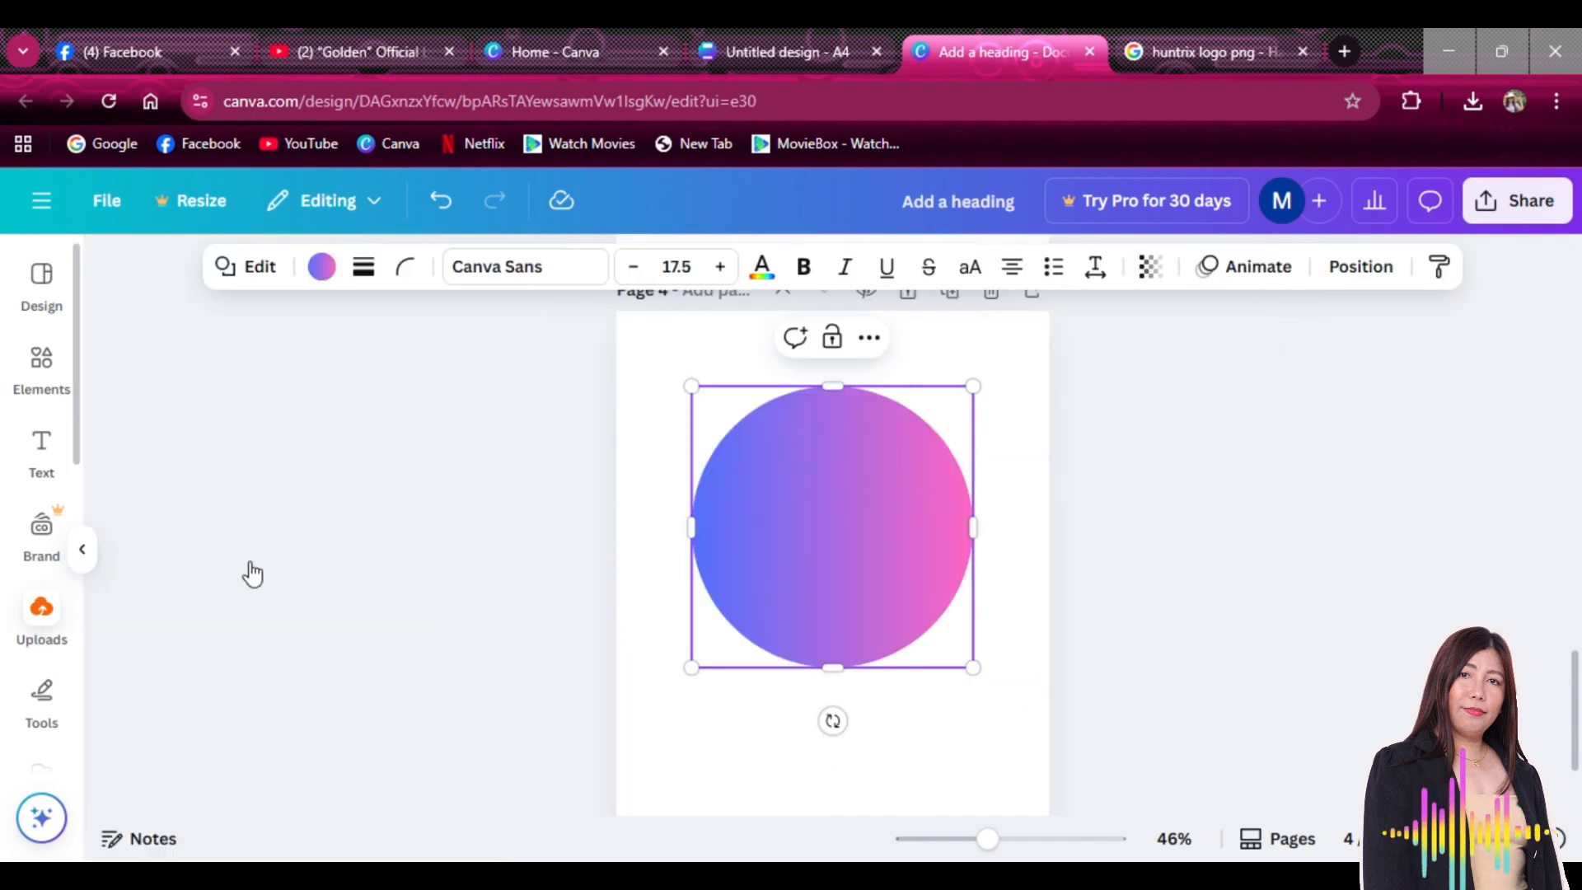
scroll(262, 582, down, 2)
scroll(262, 583, down, 3)
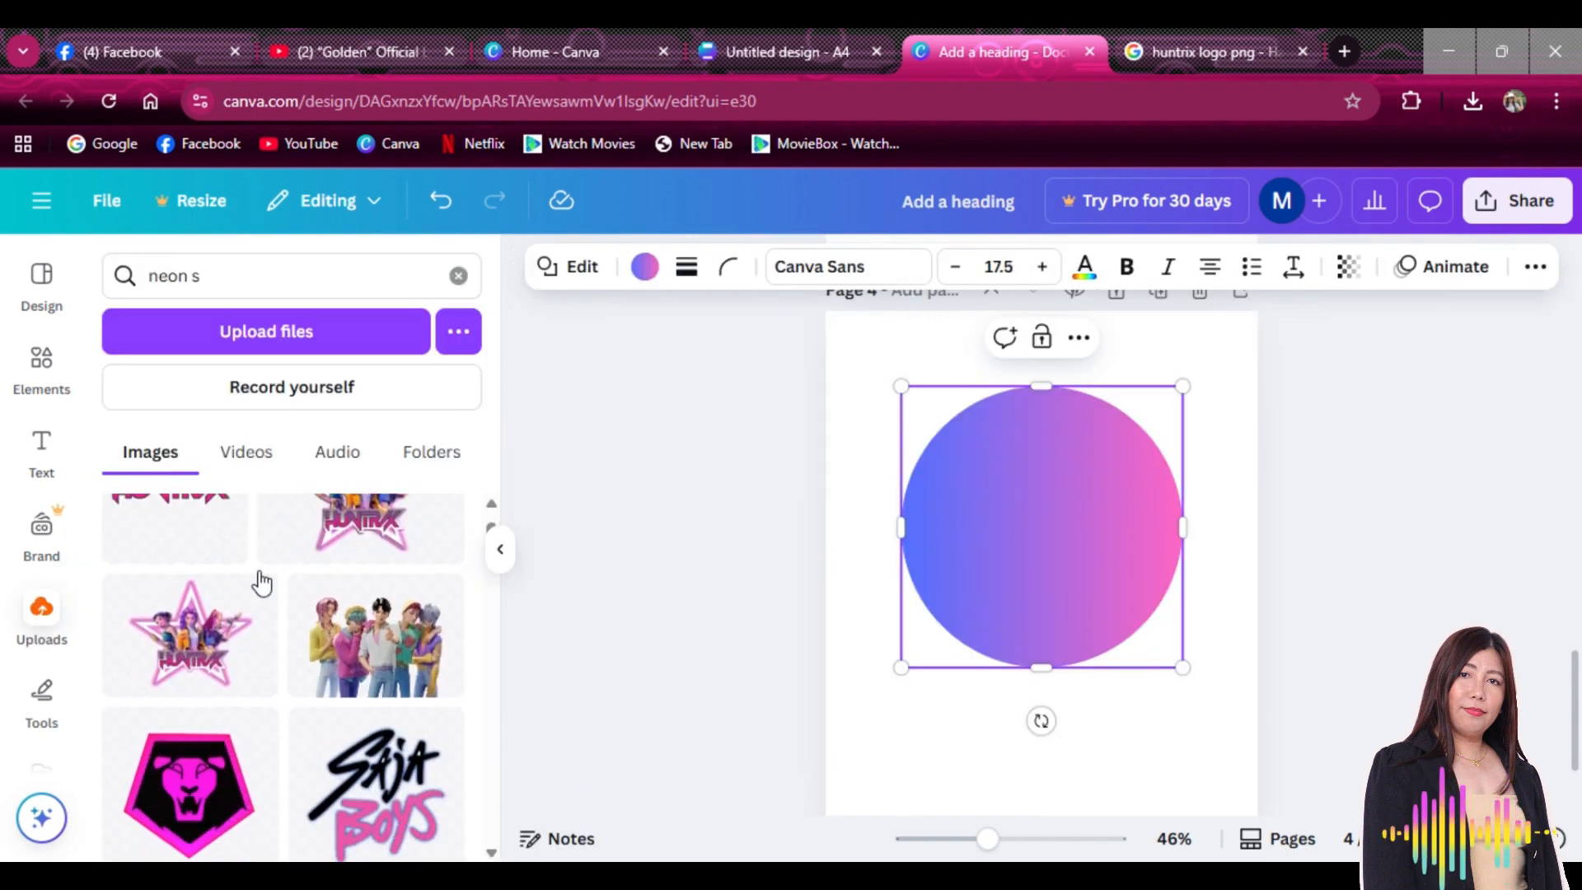
Review the 'huntrix logo png' image results after closing the Seeklogo preview
click(1175, 51)
scroll(634, 495, up, 5)
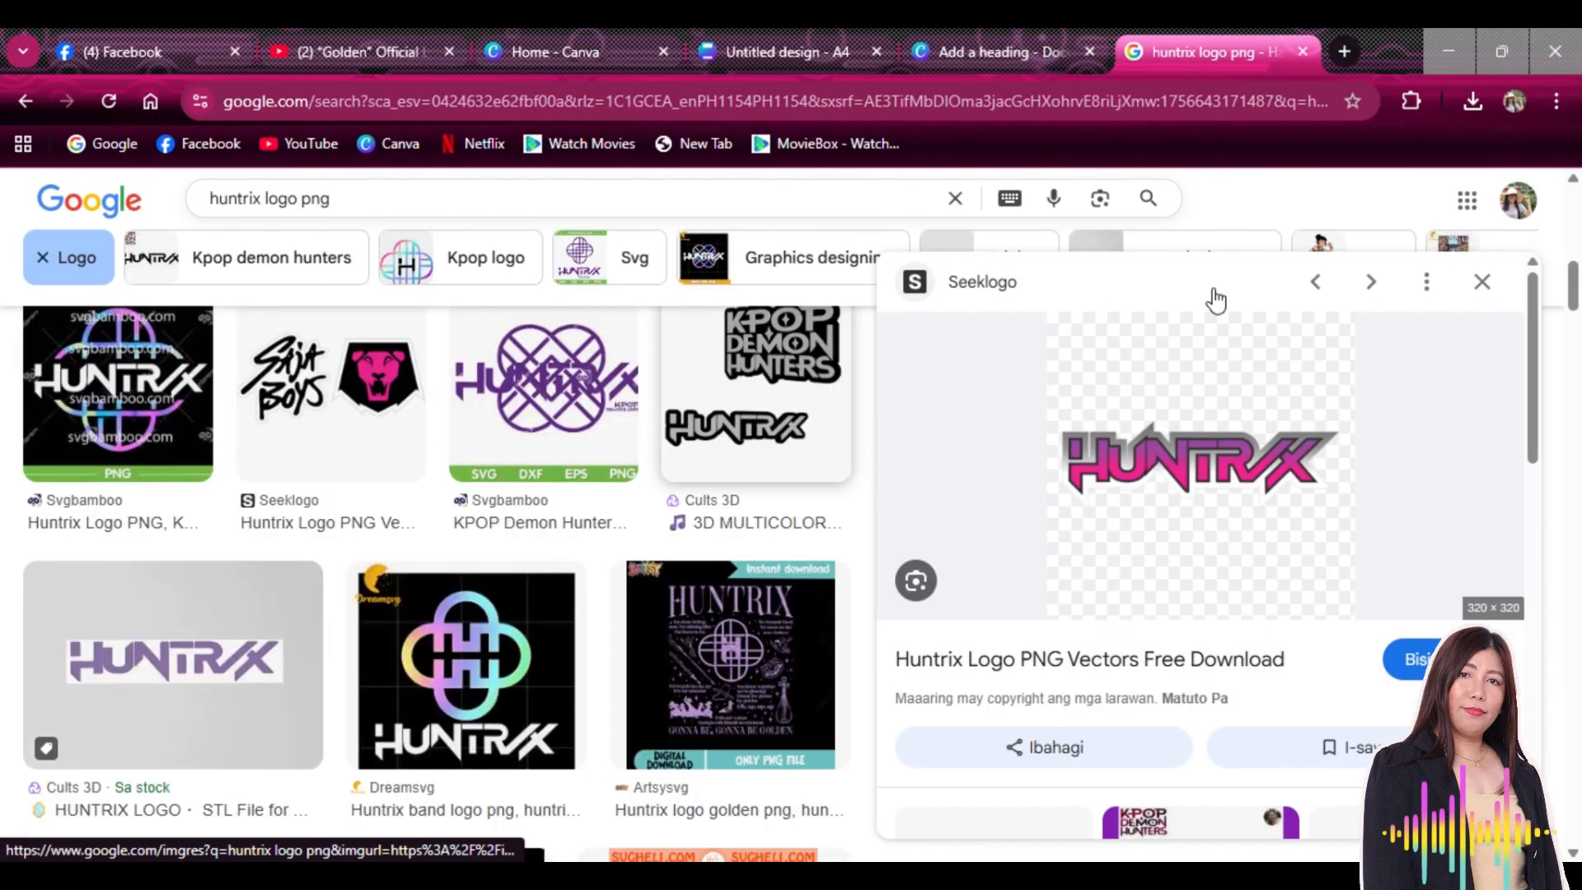
click(1483, 282)
scroll(824, 495, up, 2)
scroll(746, 521, up, 10)
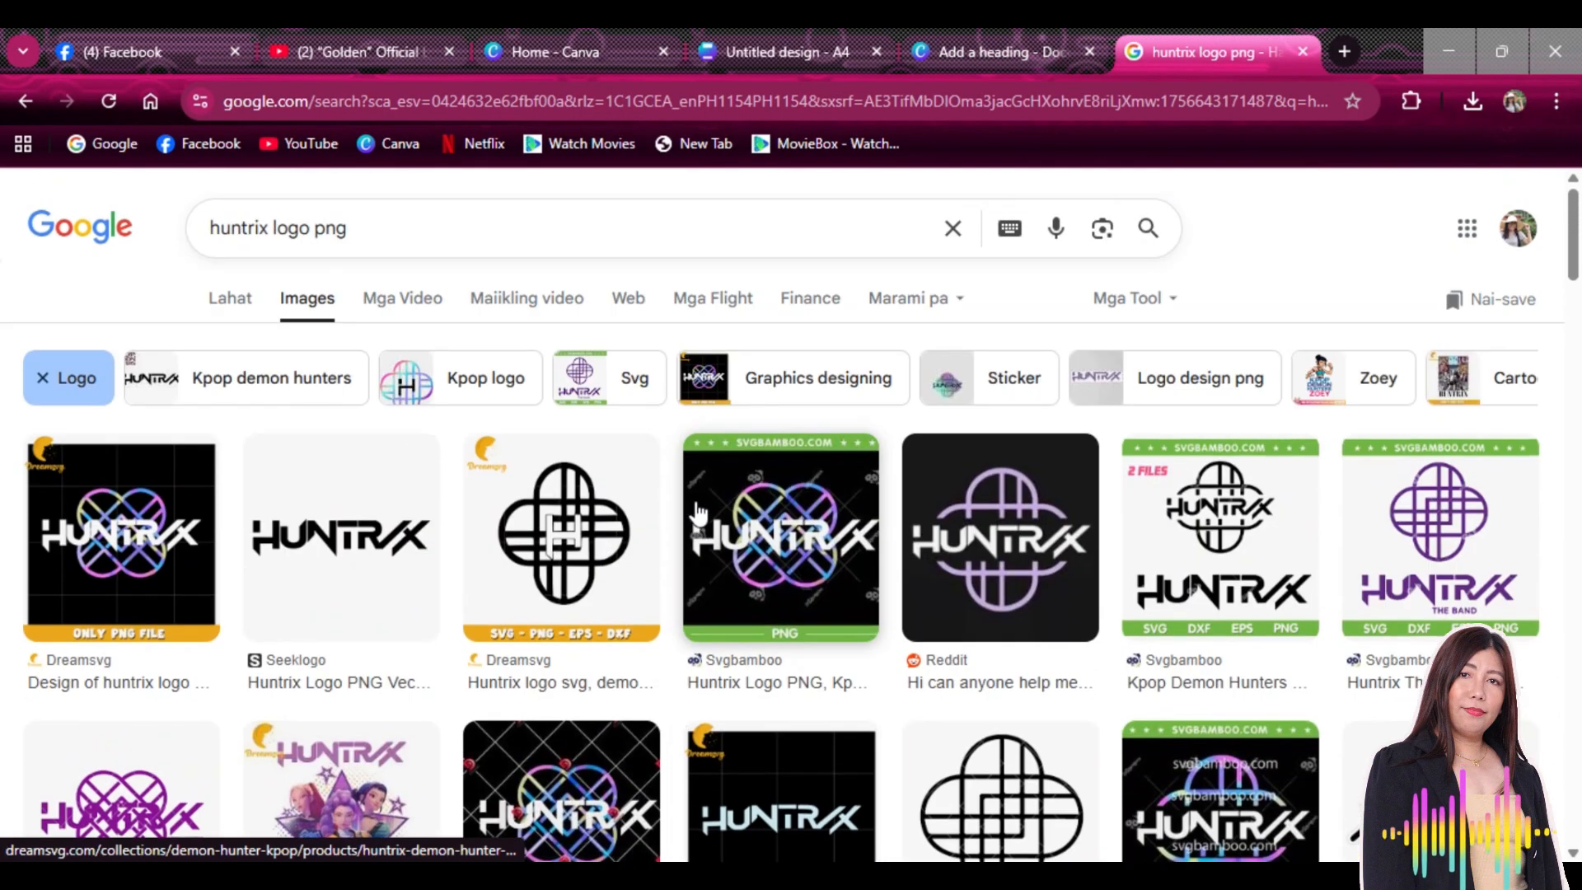
scroll(574, 501, down, 5)
scroll(574, 501, up, 5)
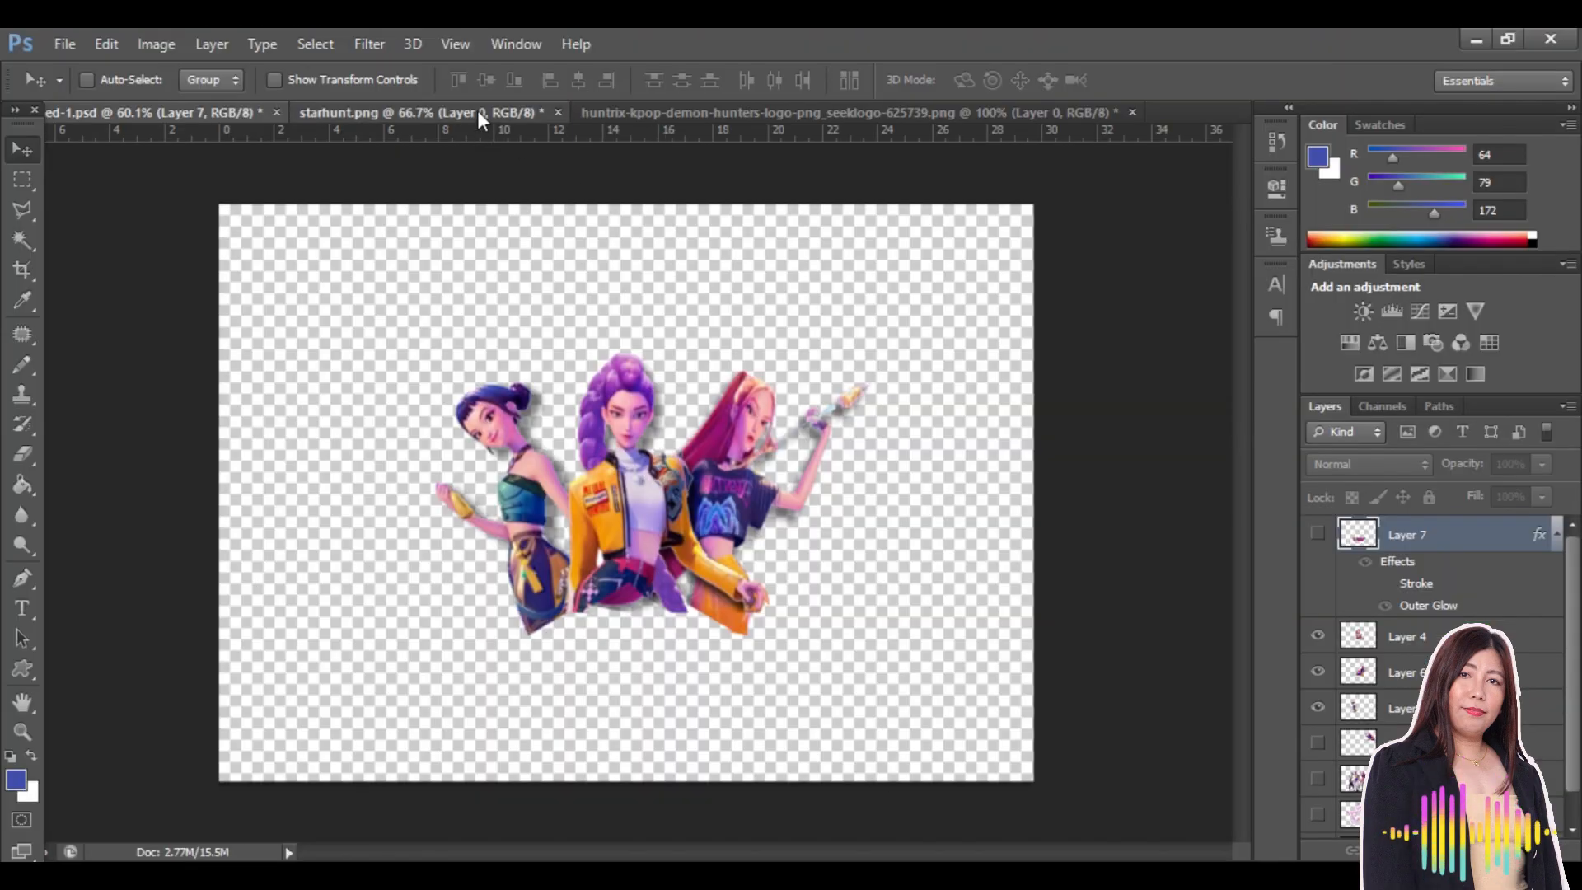
Check the starhunt.png and edited HUNTRIX logo files in Photoshop
click(477, 110)
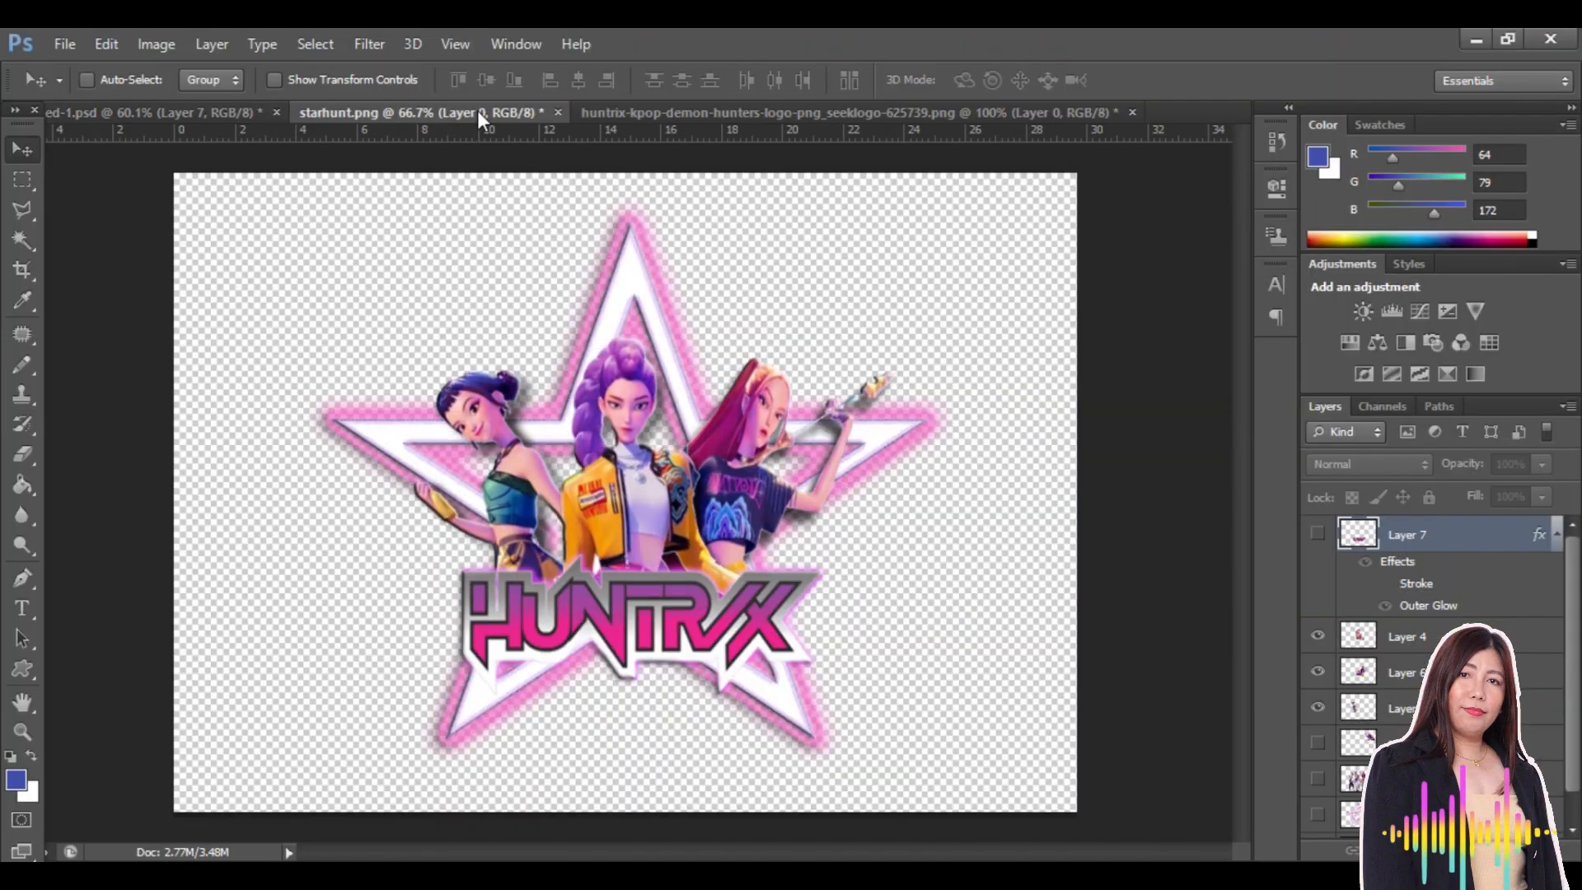
click(880, 113)
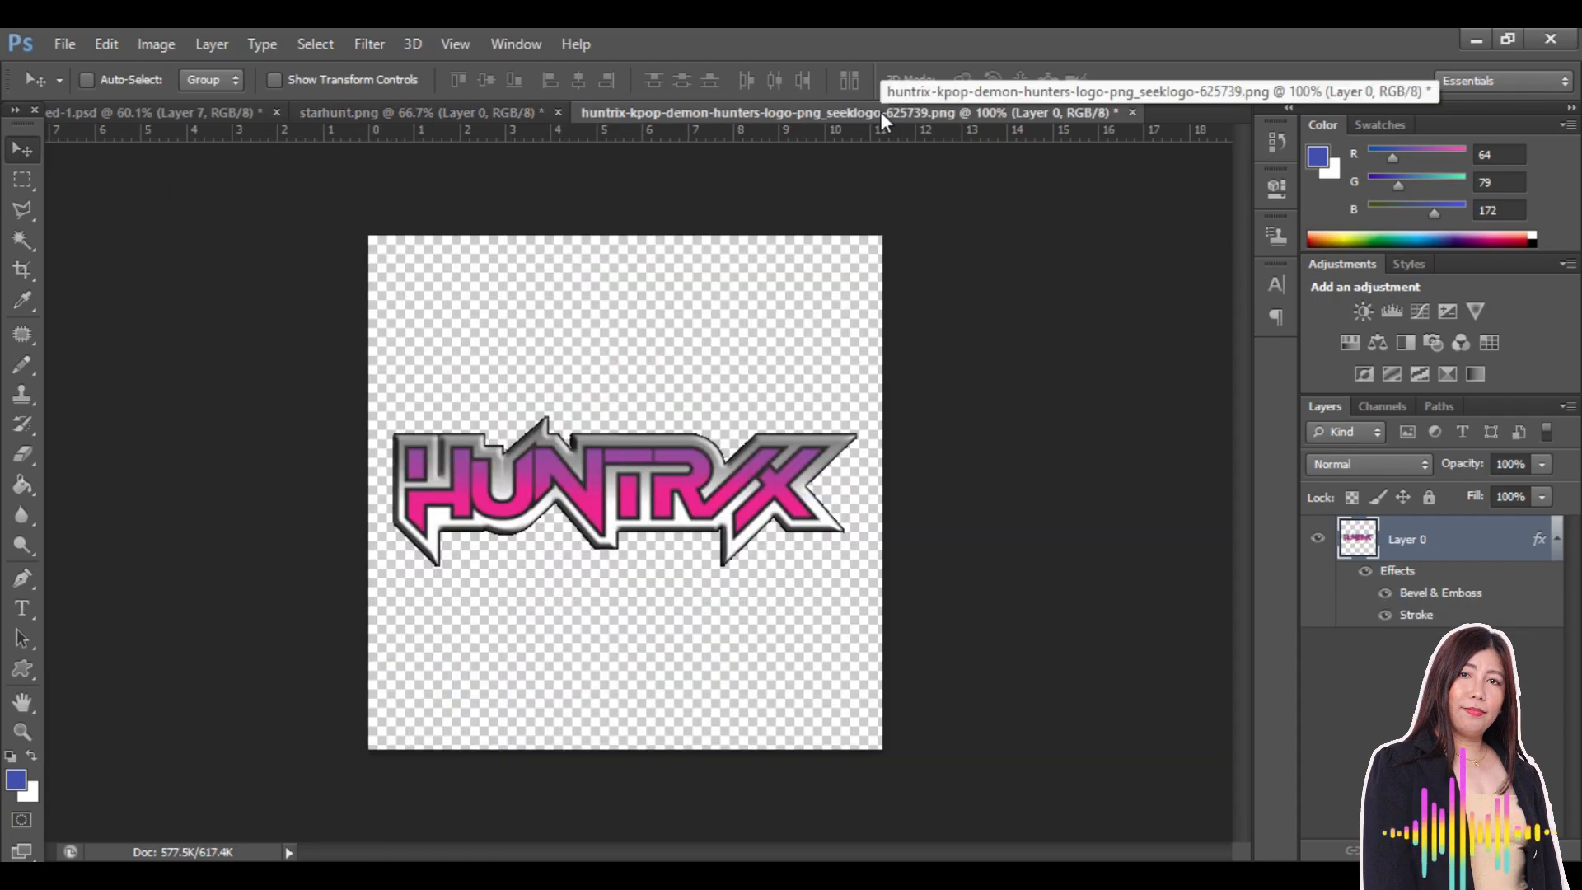
click(1472, 43)
Back in the Canva design, browse the uploads for the HUNTRIX logo and star artwork images
click(989, 50)
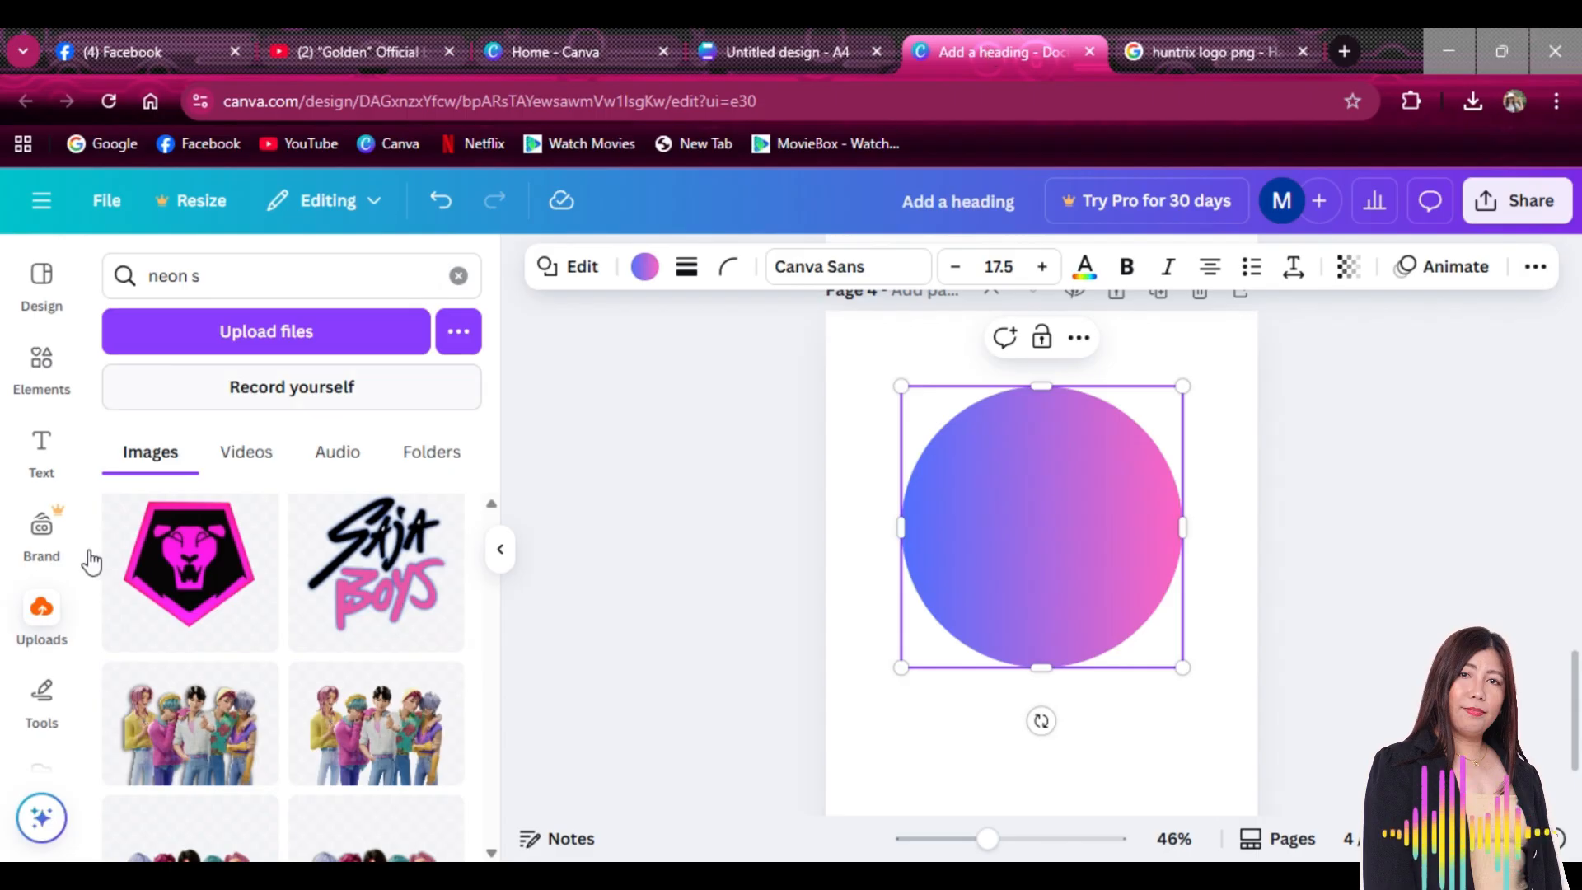
scroll(247, 631, down, 6)
scroll(251, 632, up, 4)
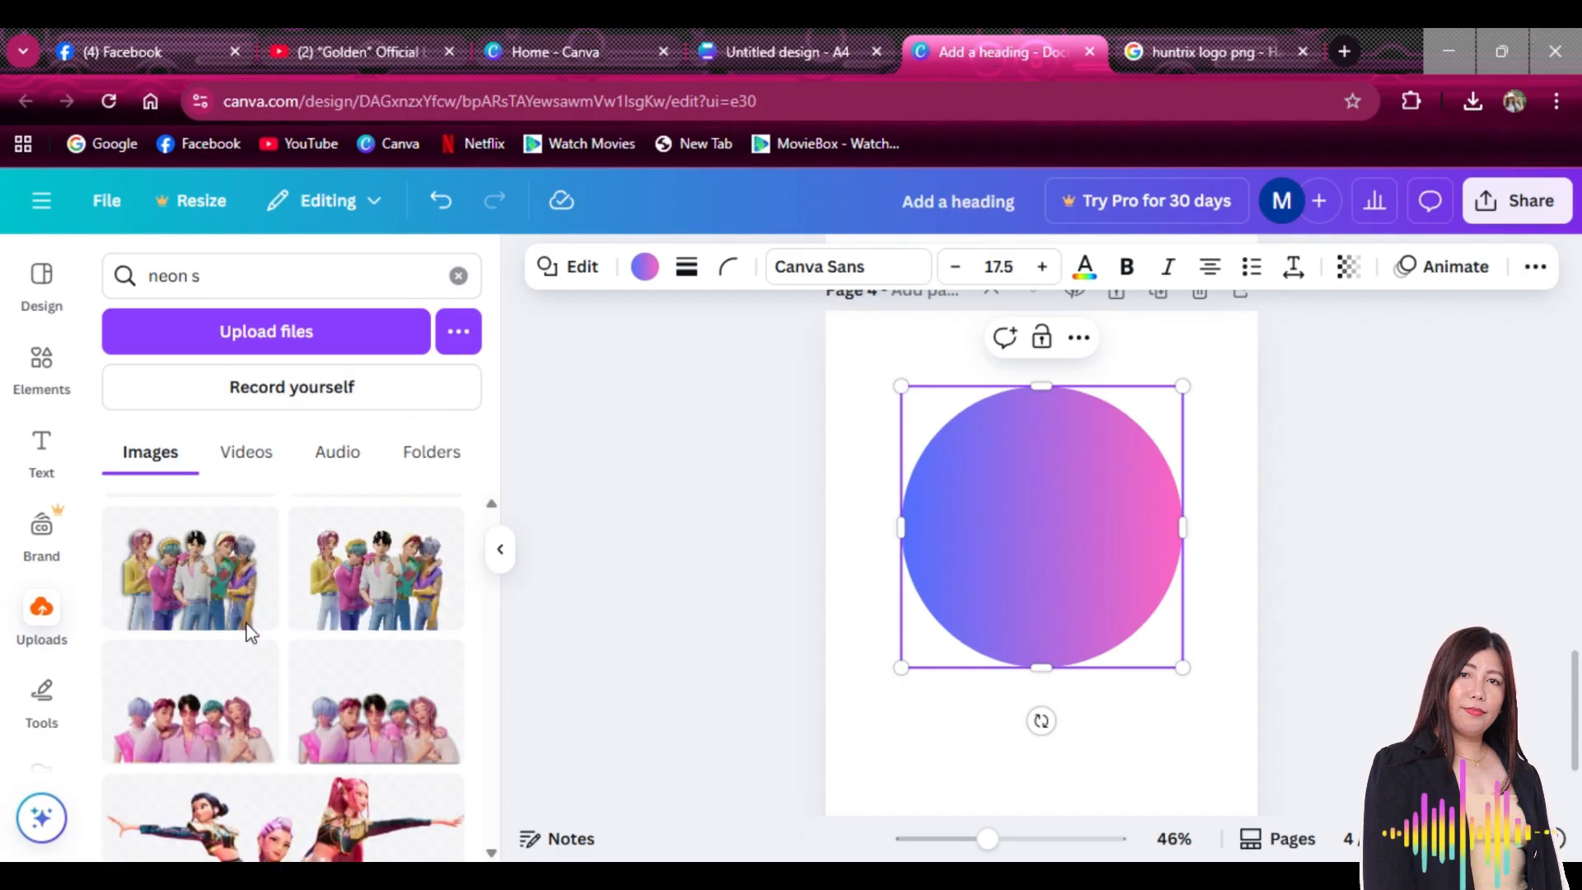
scroll(252, 633, up, 3)
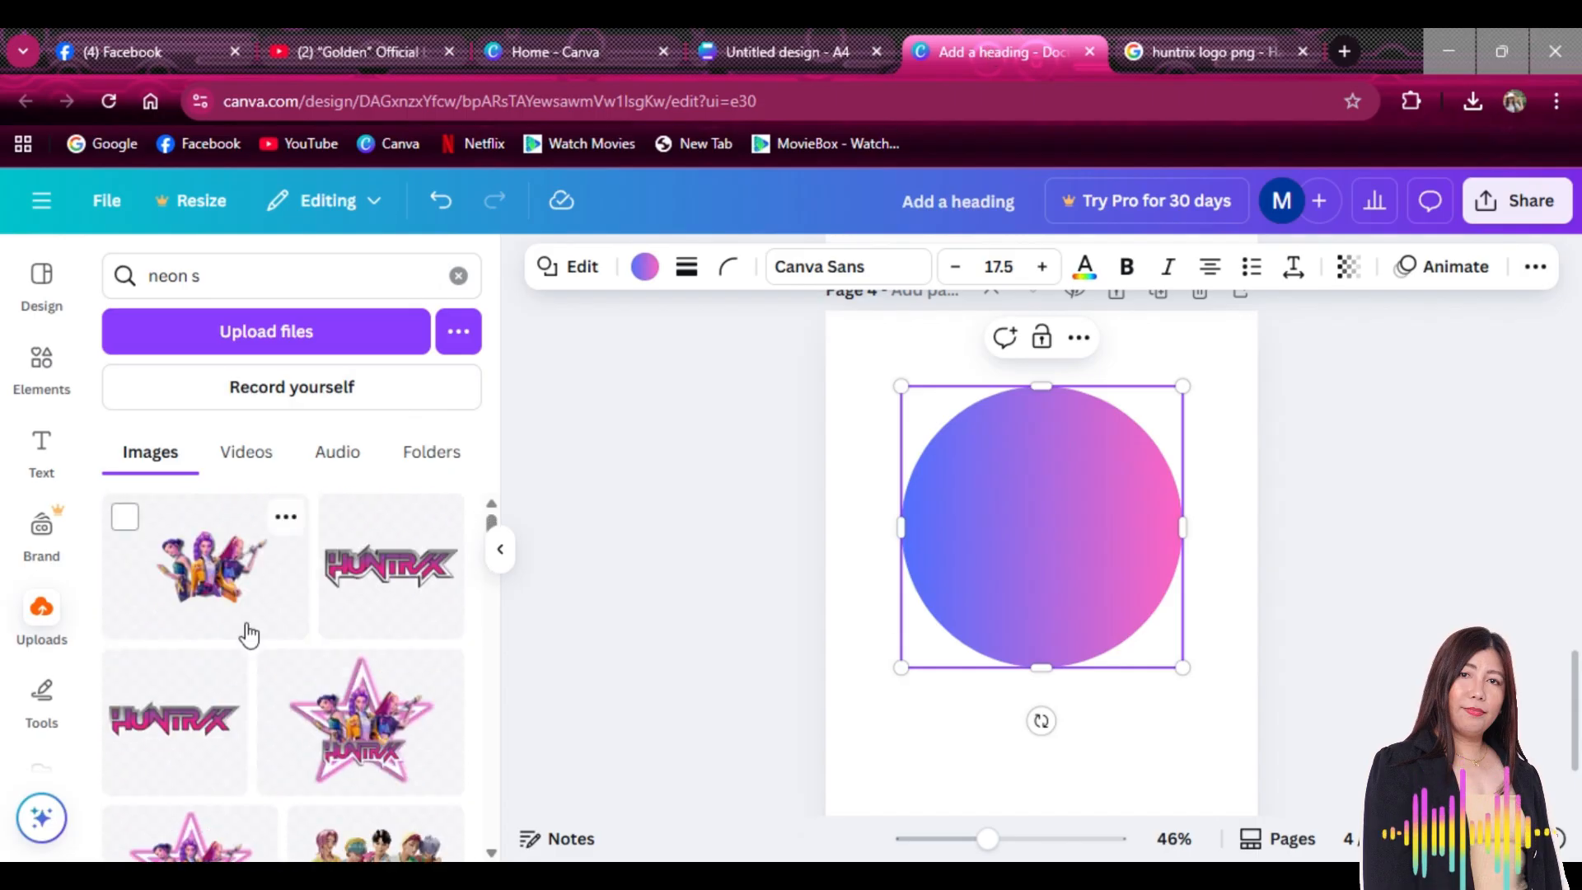
scroll(249, 634, down, 10)
scroll(247, 634, down, 8)
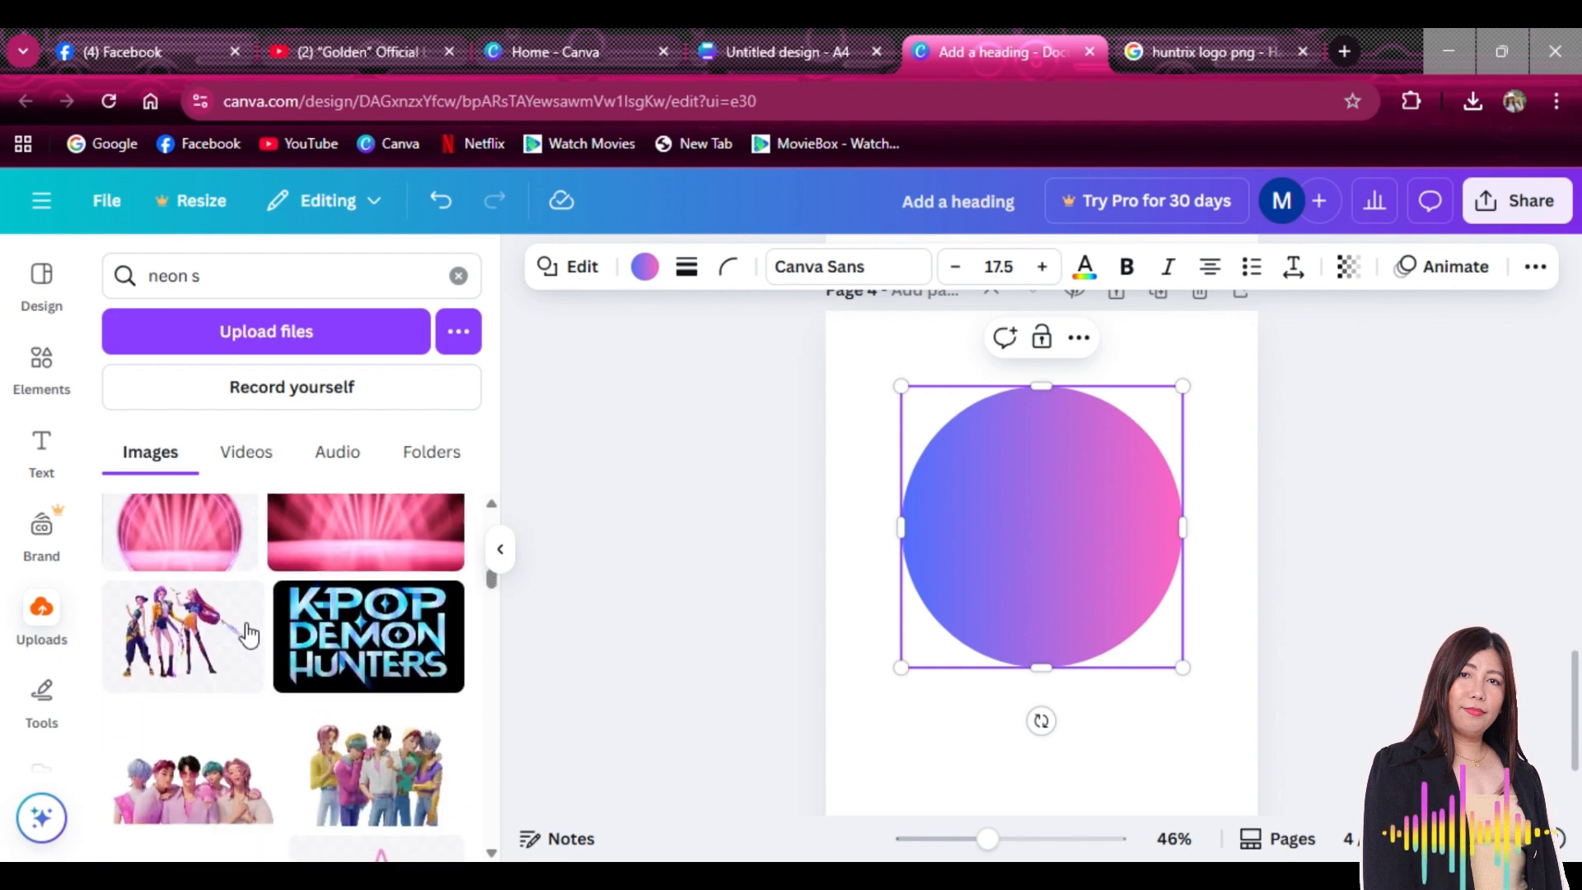
scroll(247, 631, down, 5)
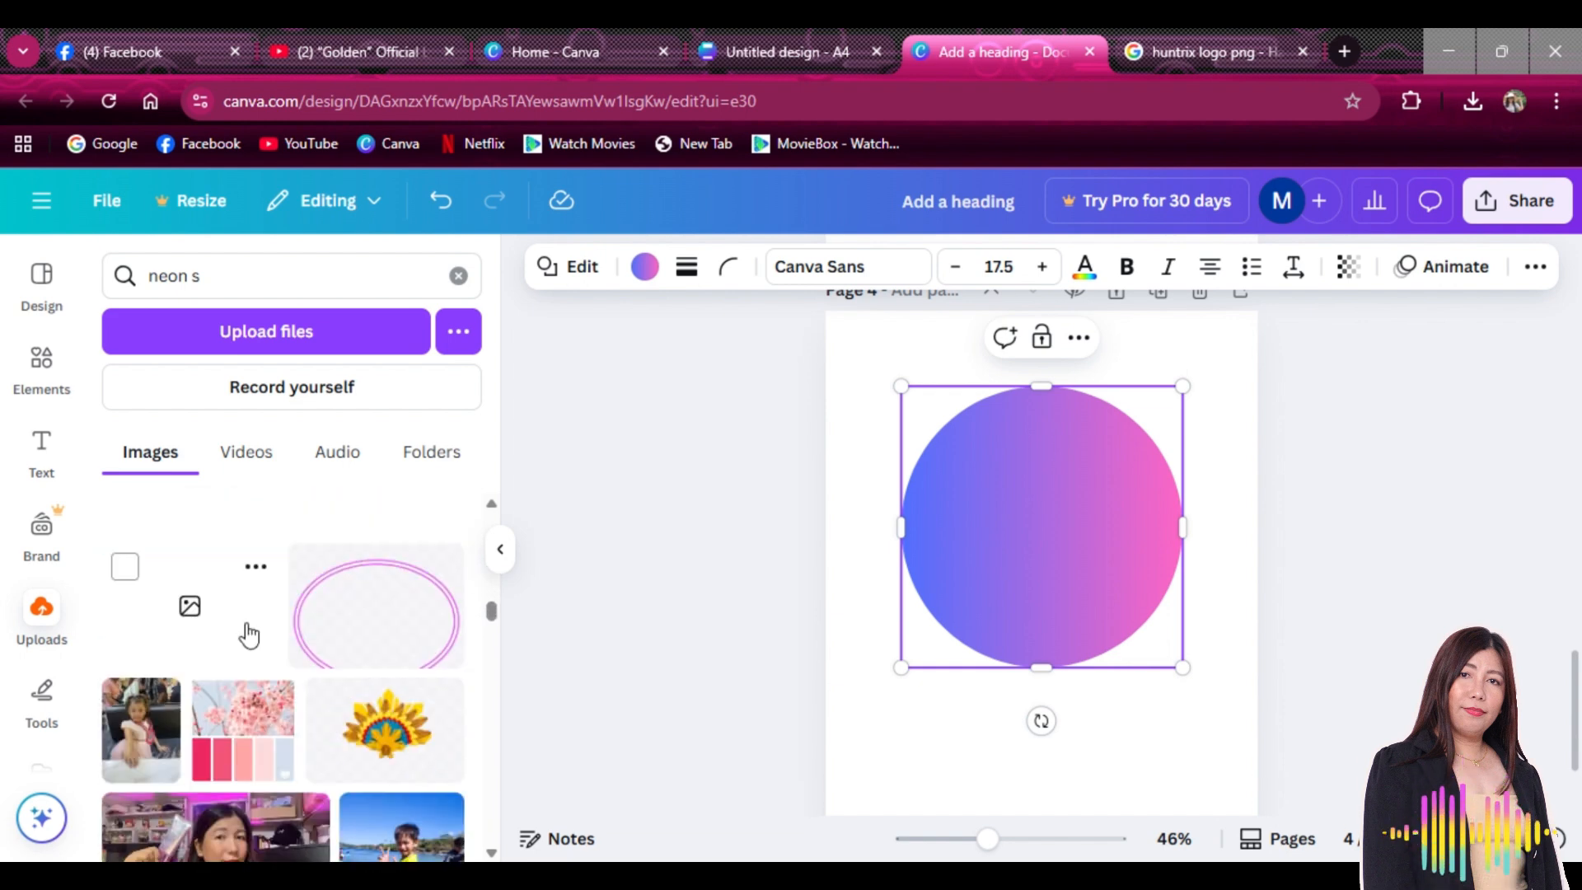
scroll(249, 634, up, 4)
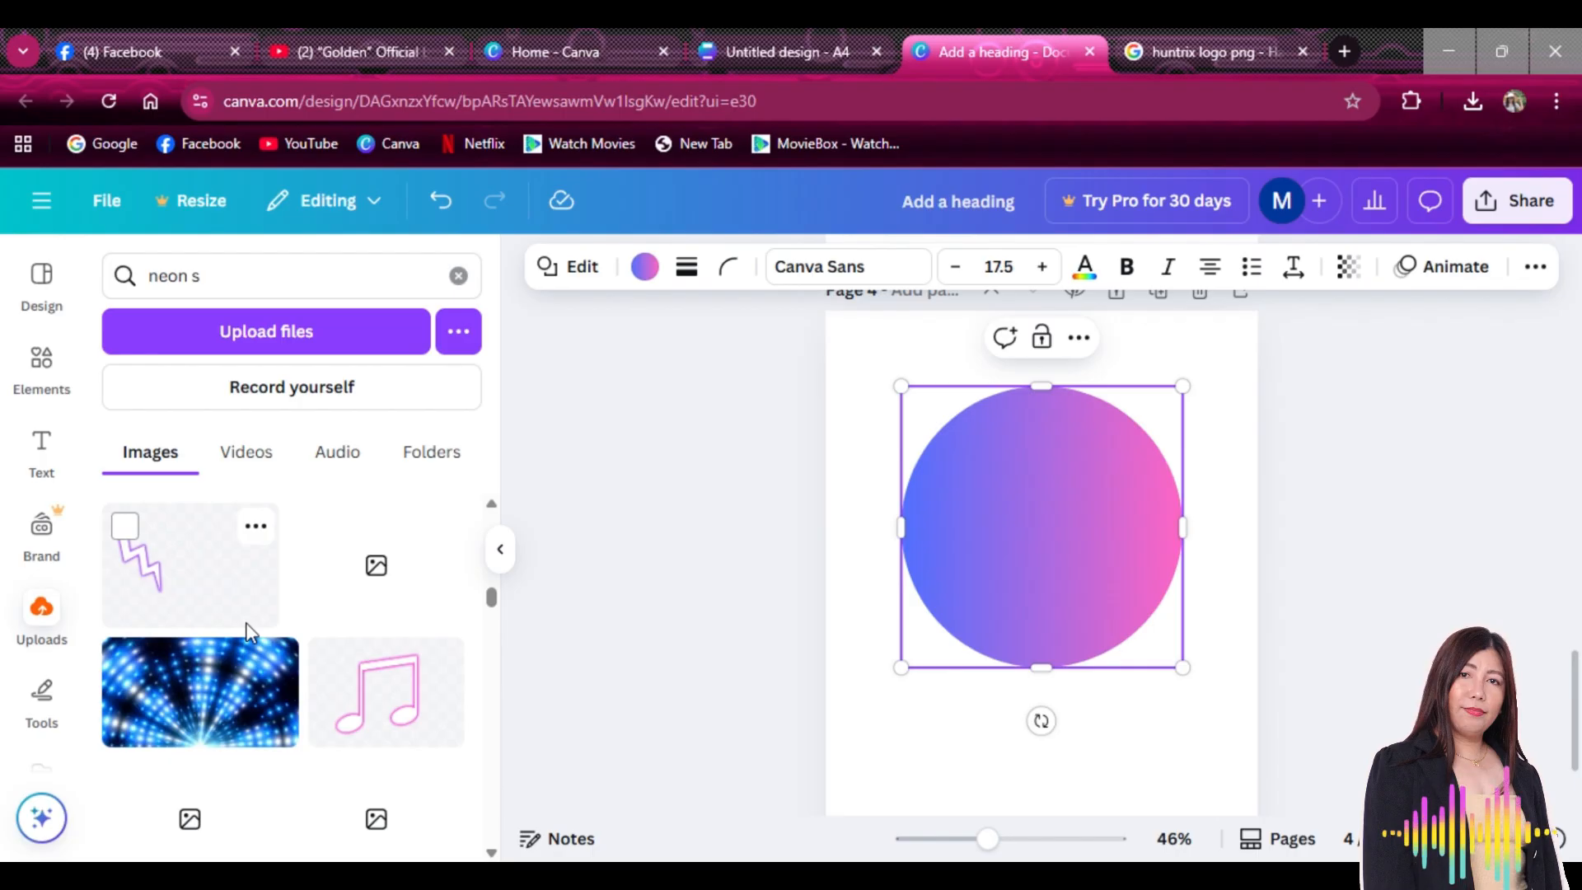
scroll(298, 649, up, 5)
scroll(300, 651, down, 6)
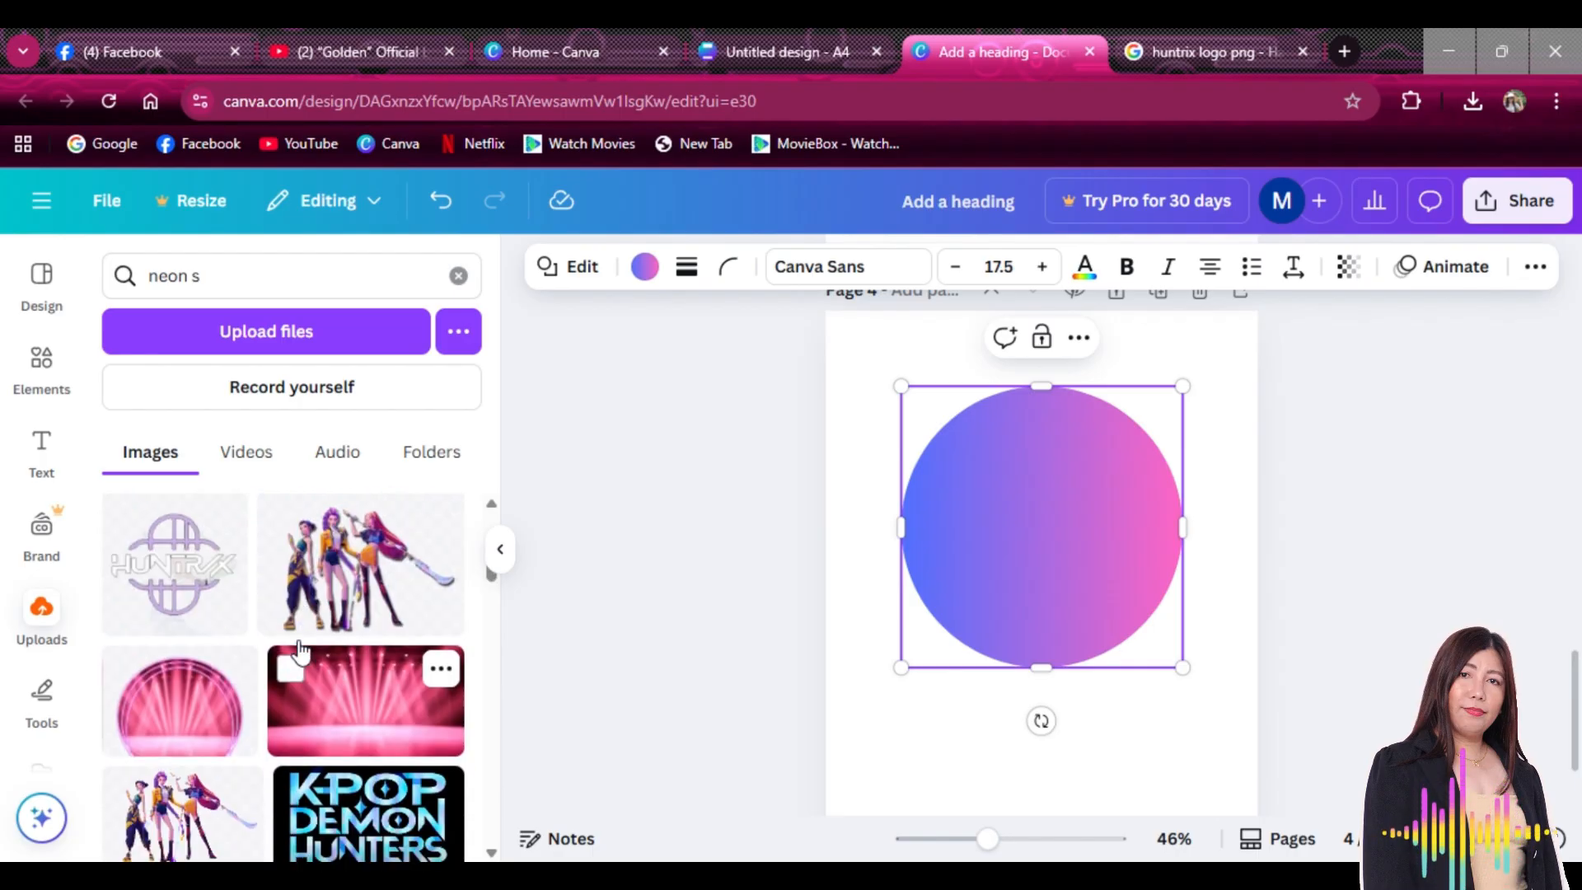
scroll(300, 651, up, 8)
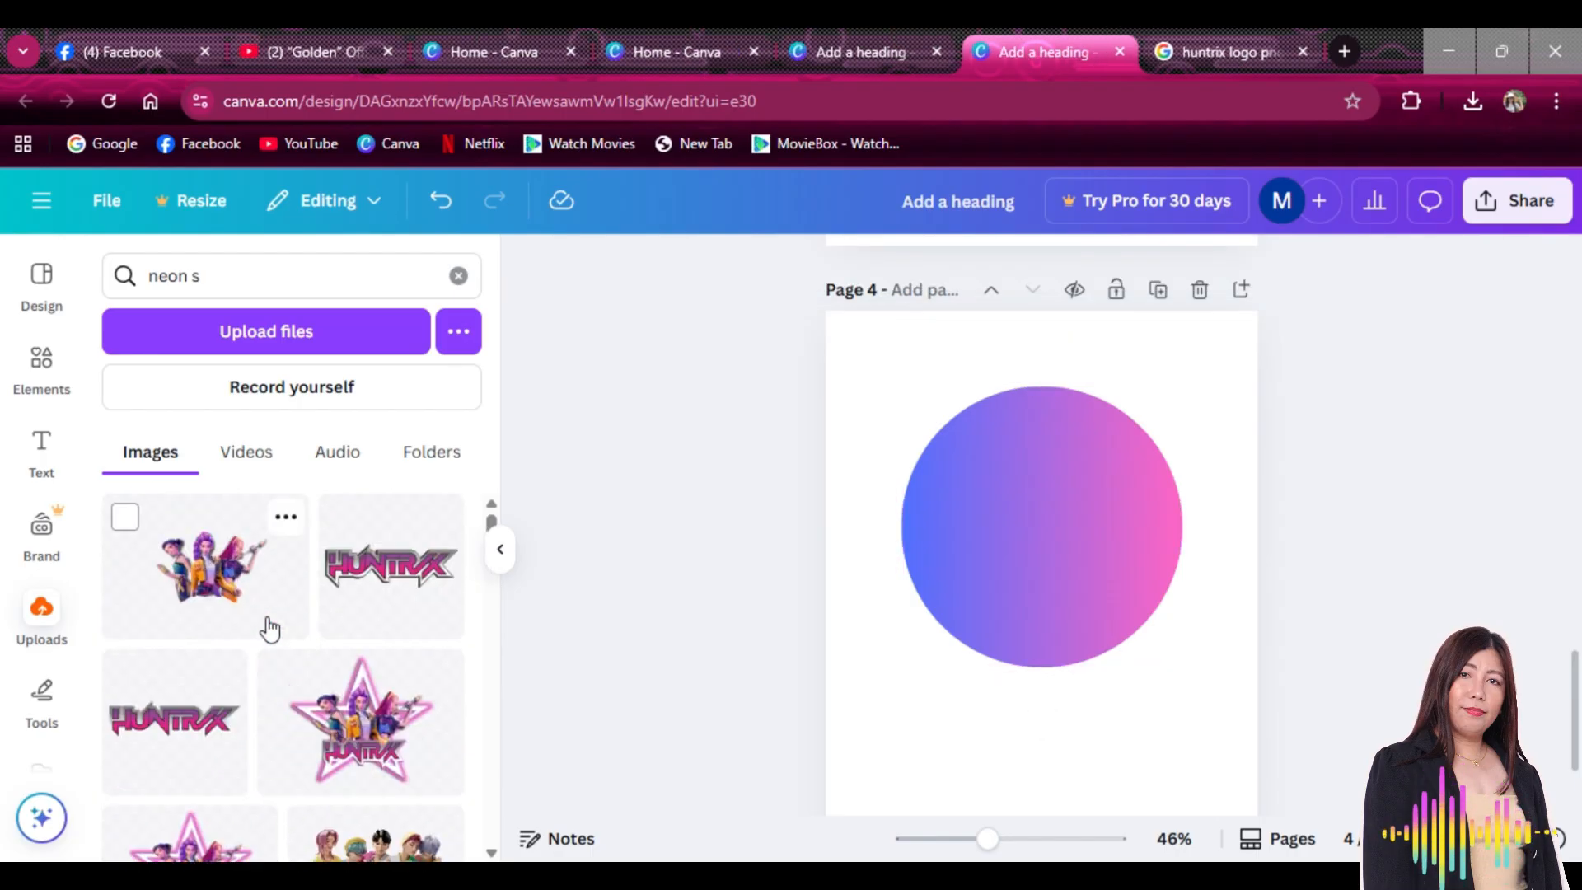
Upload '3 ring.png' from the Downloads folder
click(310, 347)
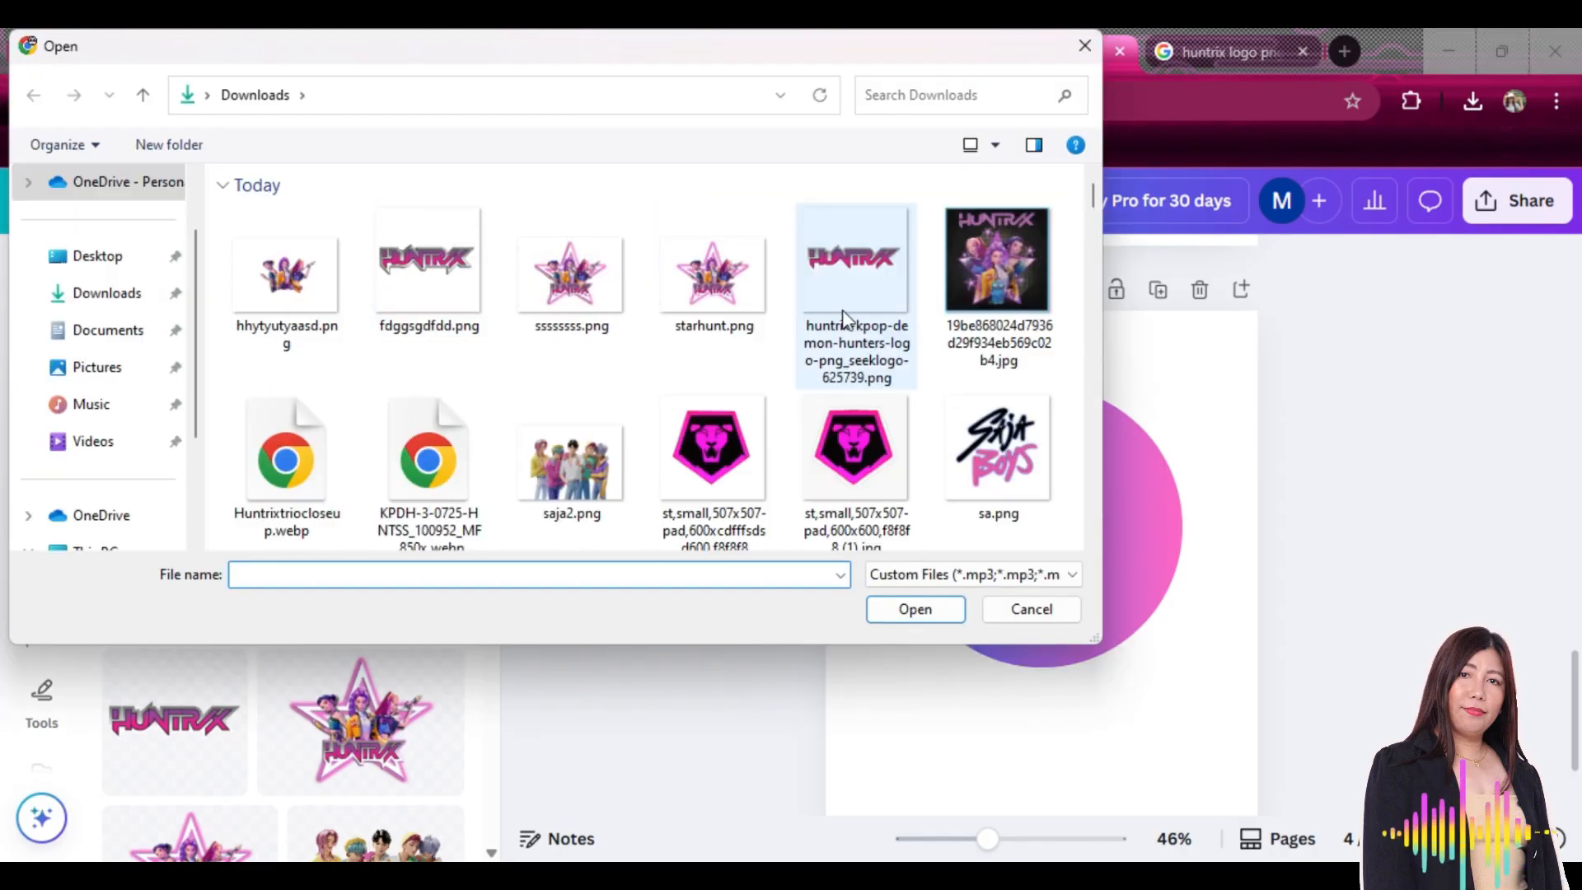
click(870, 297)
scroll(883, 331, down, 2)
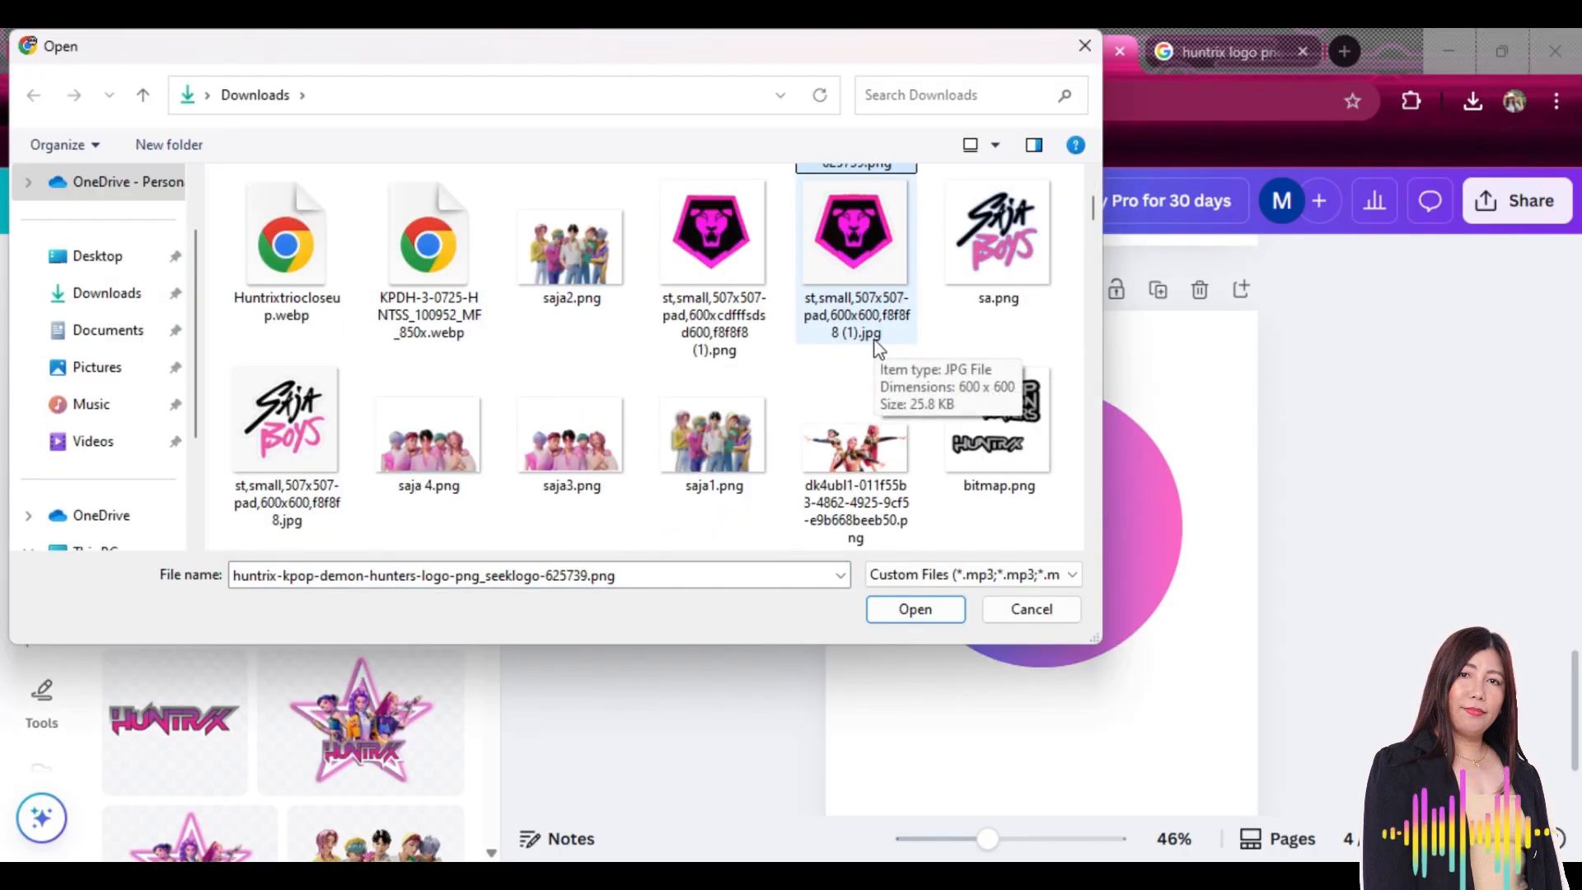
scroll(669, 399, down, 5)
scroll(651, 392, up, 5)
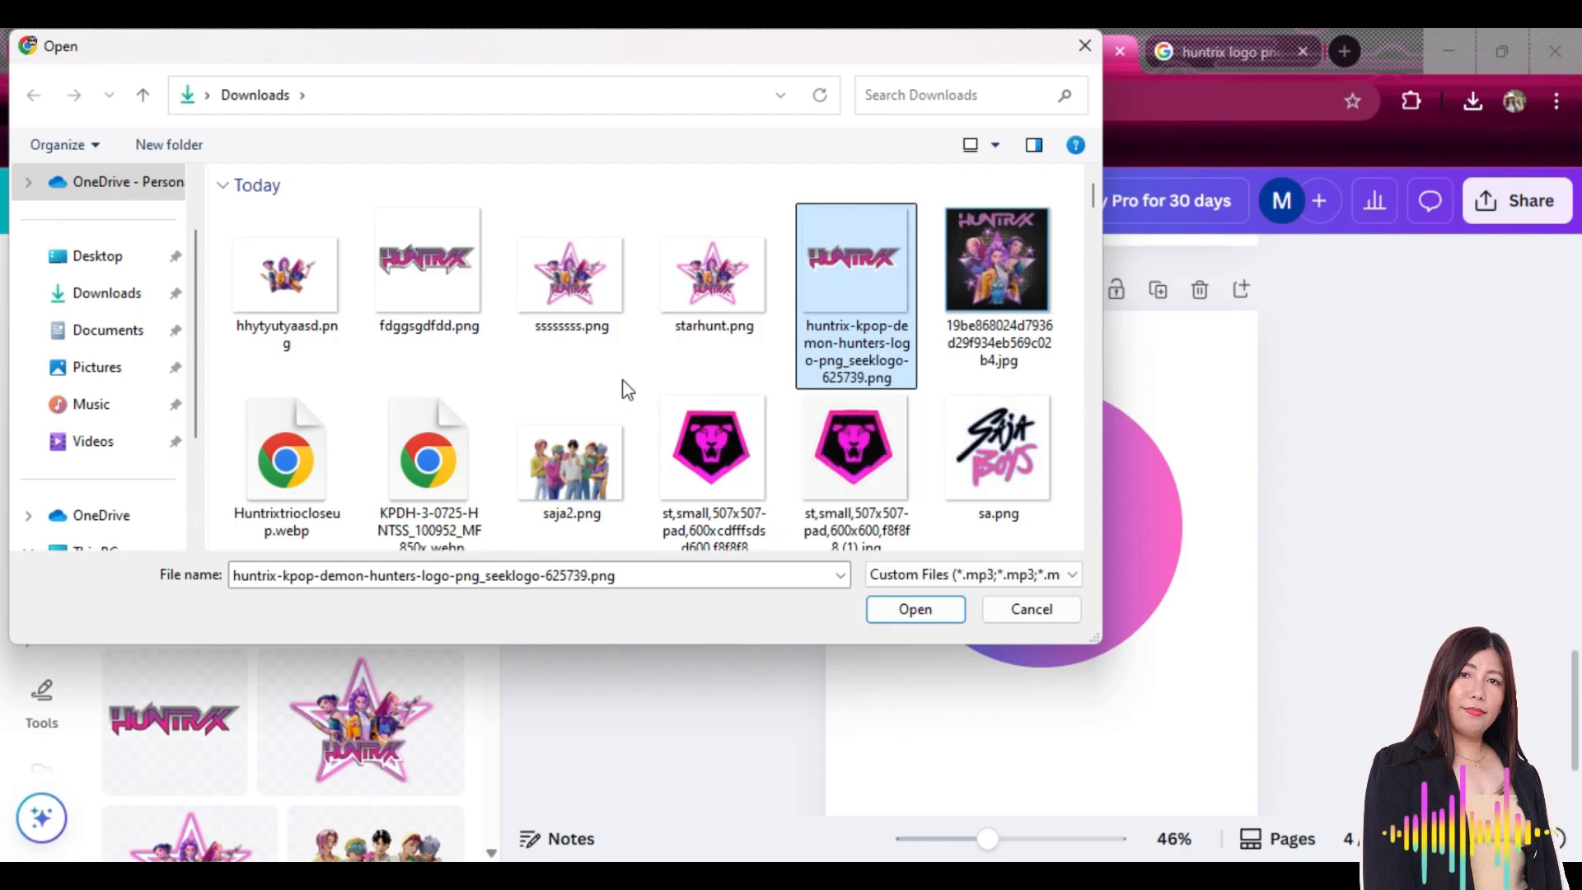
scroll(624, 389, down, 3)
scroll(623, 387, down, 5)
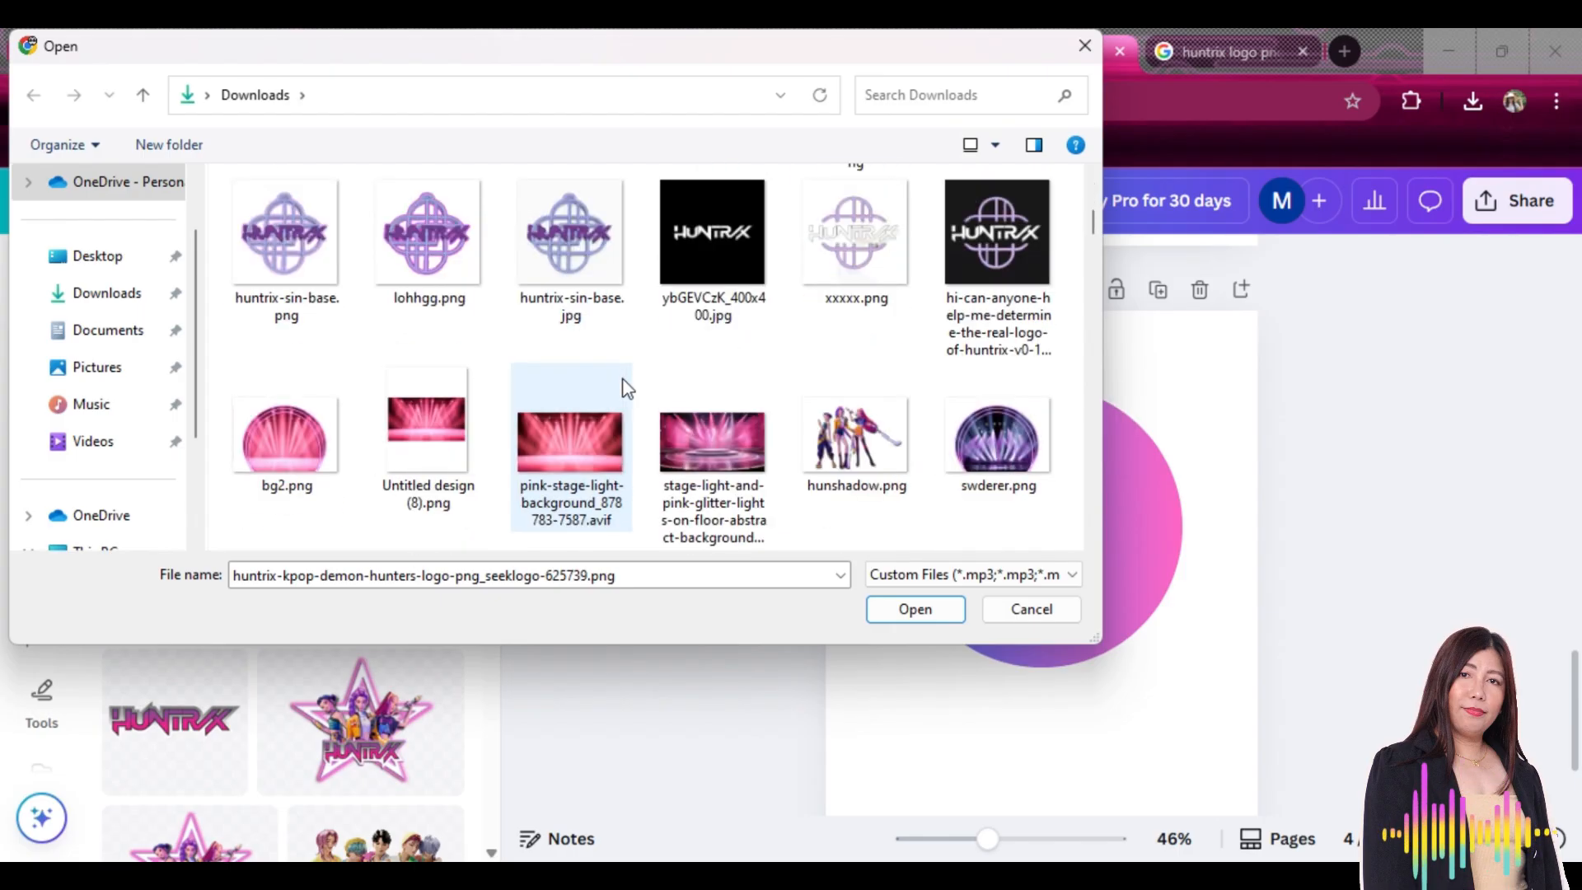
click(448, 424)
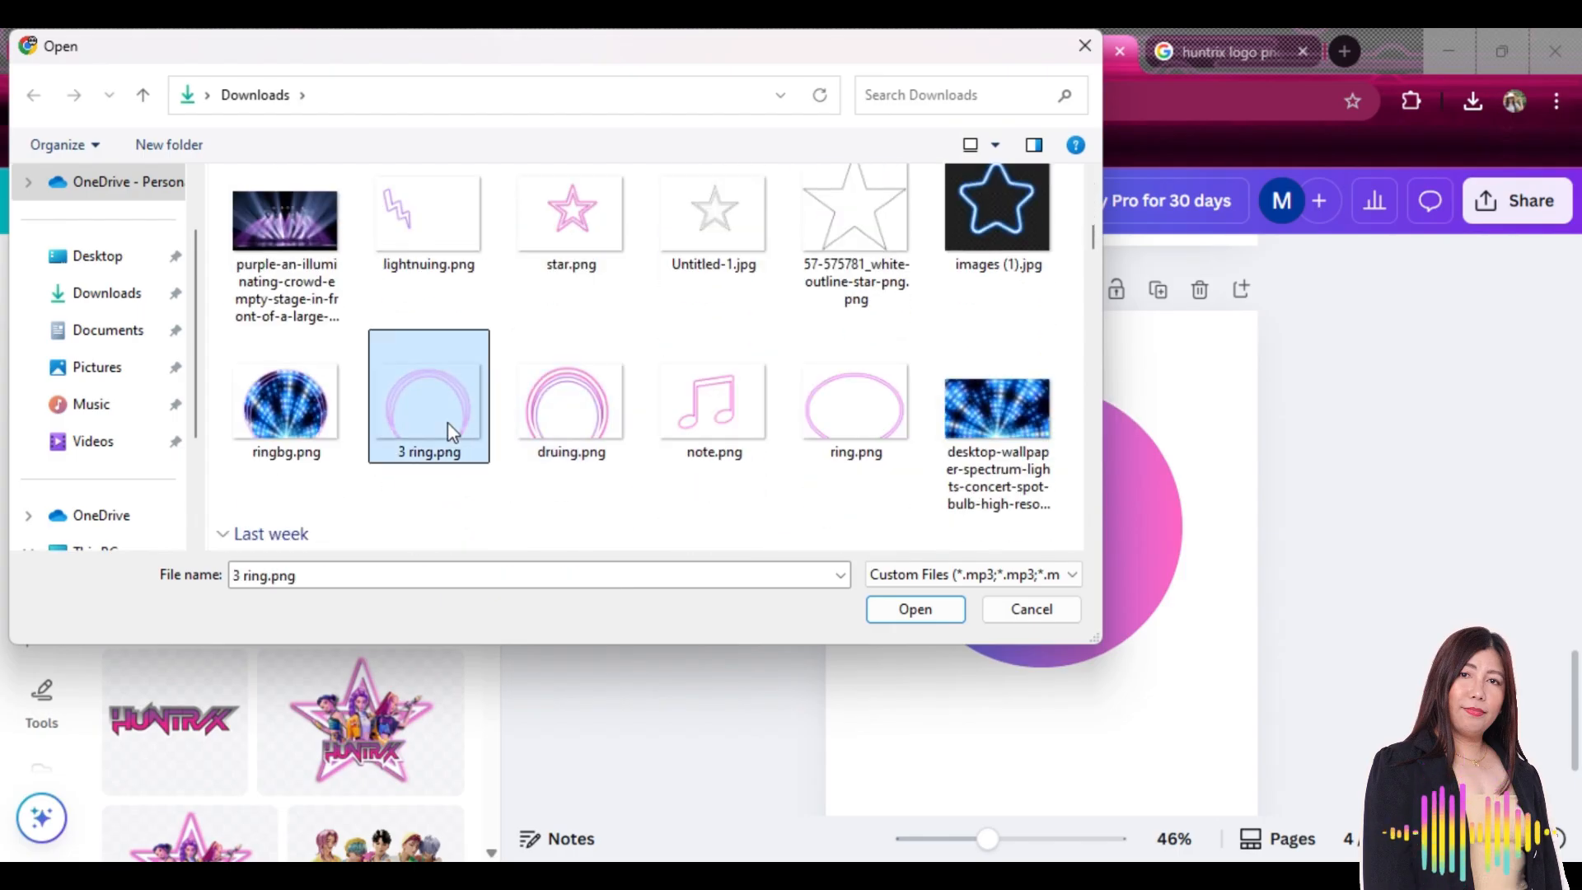
click(907, 614)
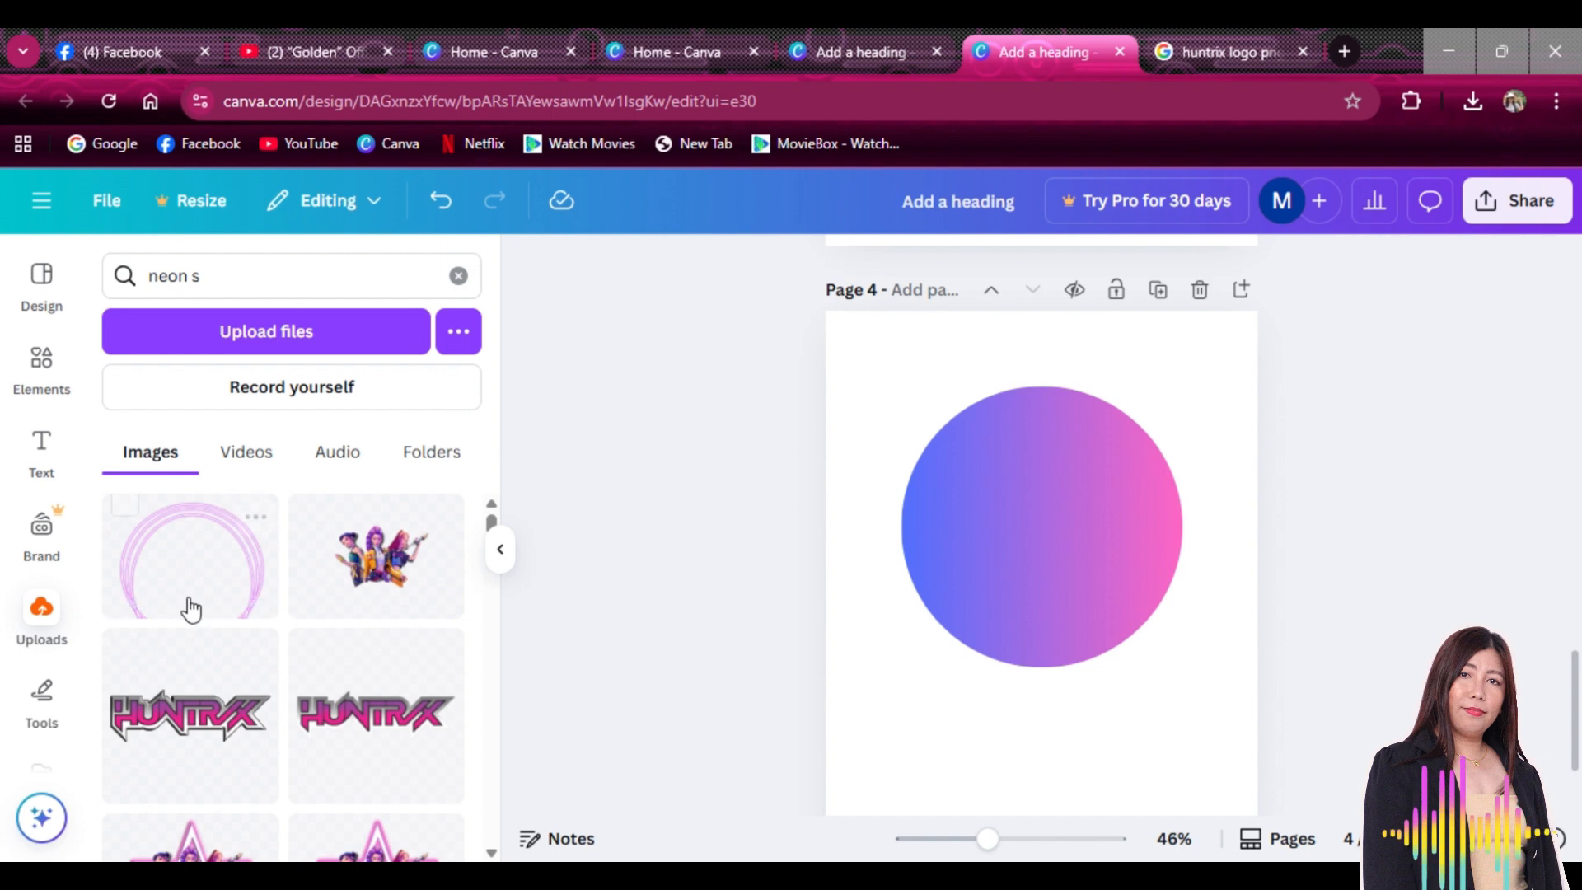
Place the pink ring image on page 4, sized and centred around the gradient circle
click(258, 569)
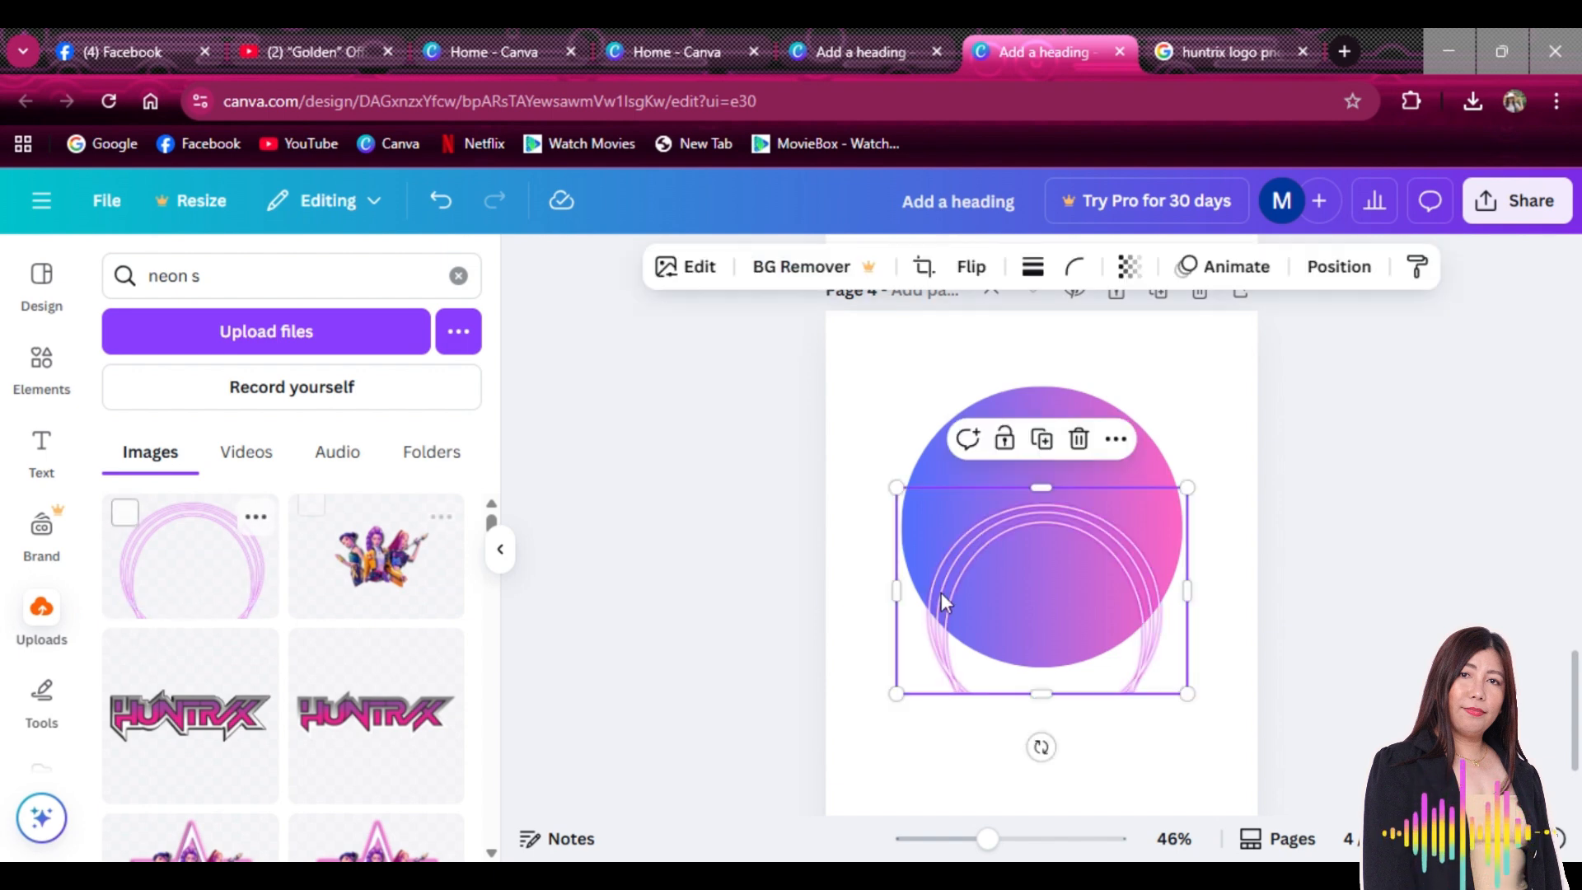
drag(942, 592, 1010, 477)
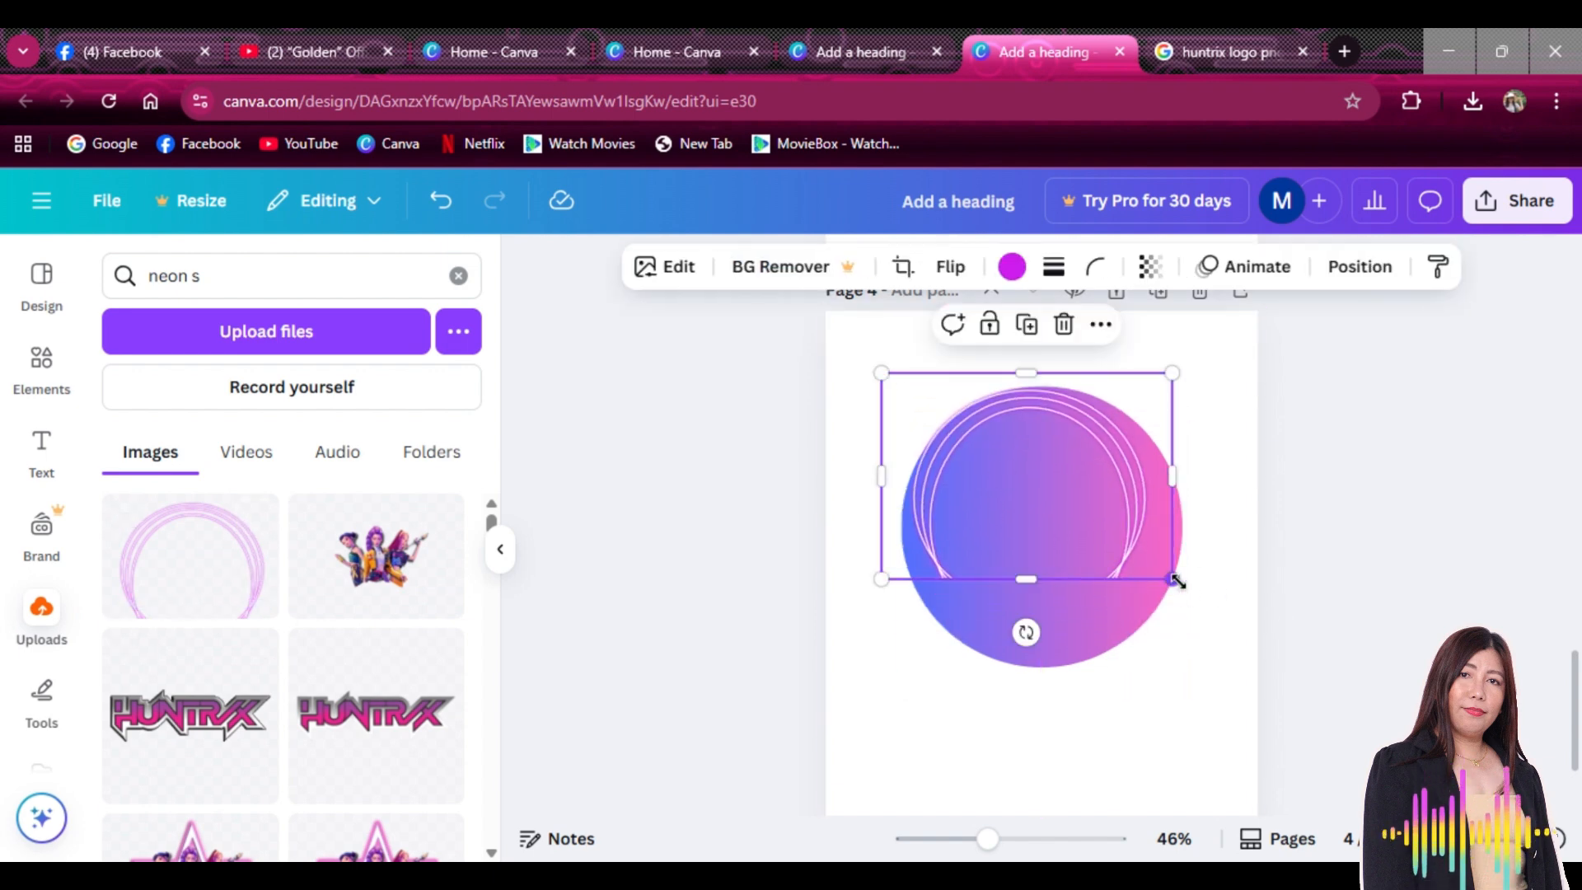
drag(1172, 579, 1130, 528)
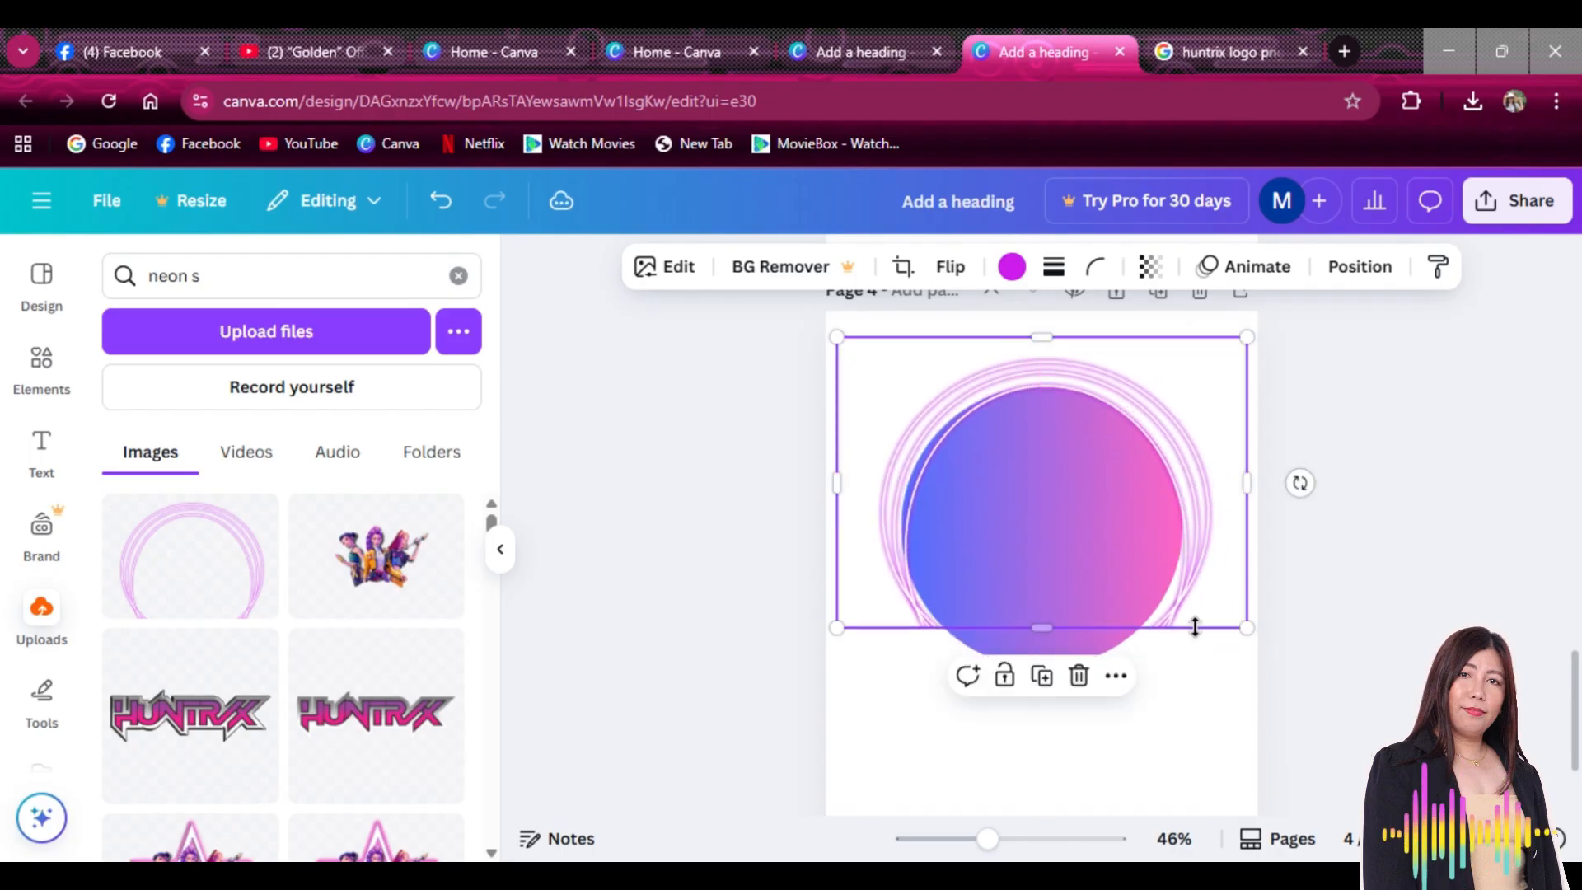
click(1176, 659)
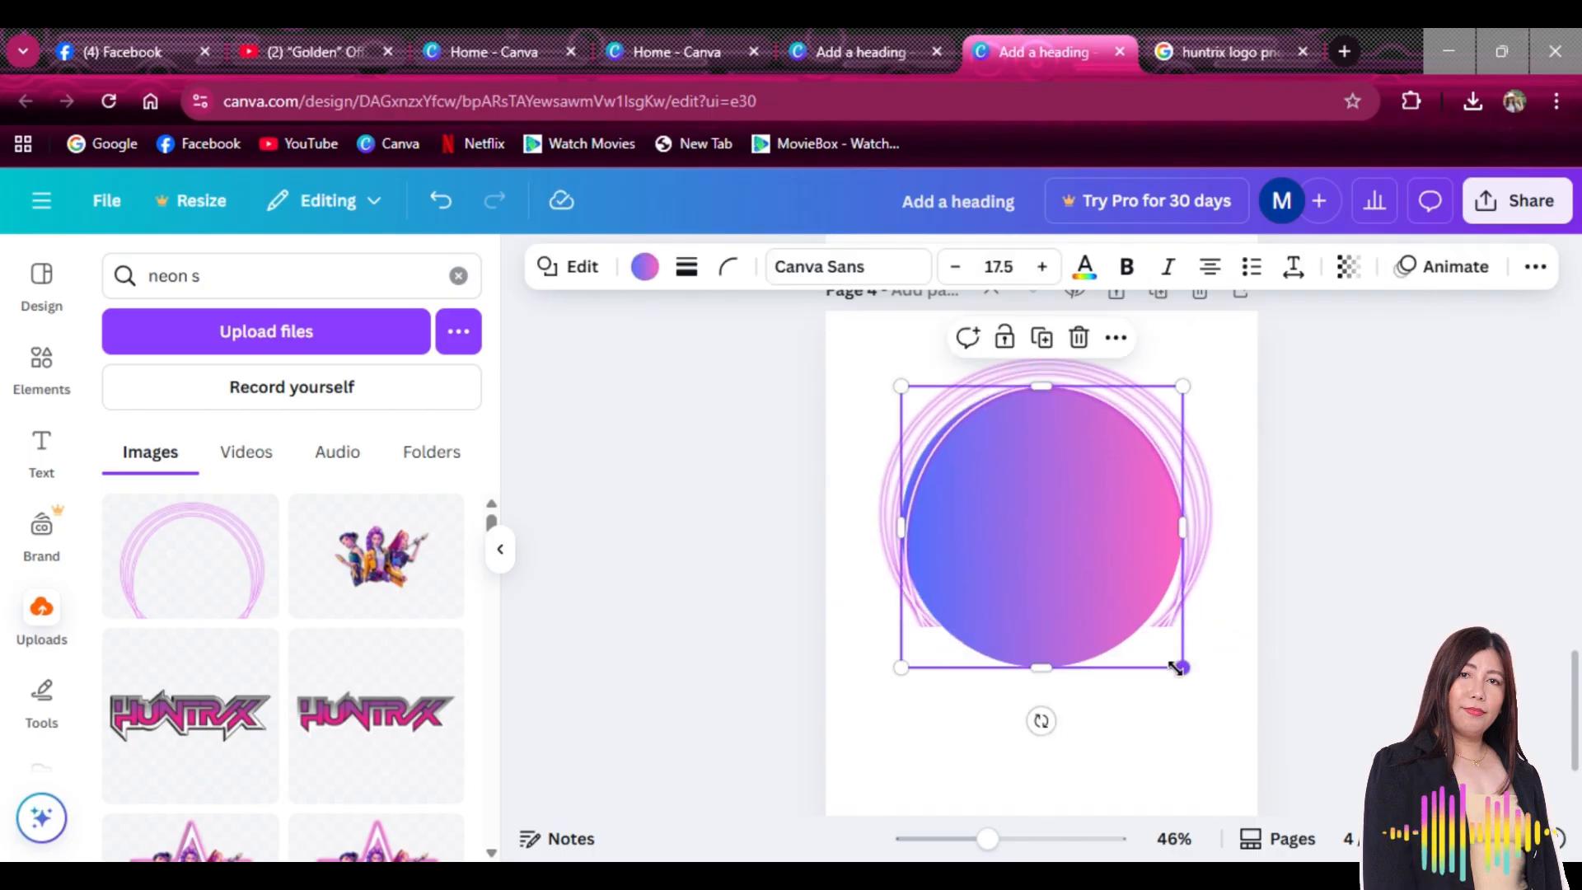
drag(1176, 668, 1158, 631)
click(1056, 389)
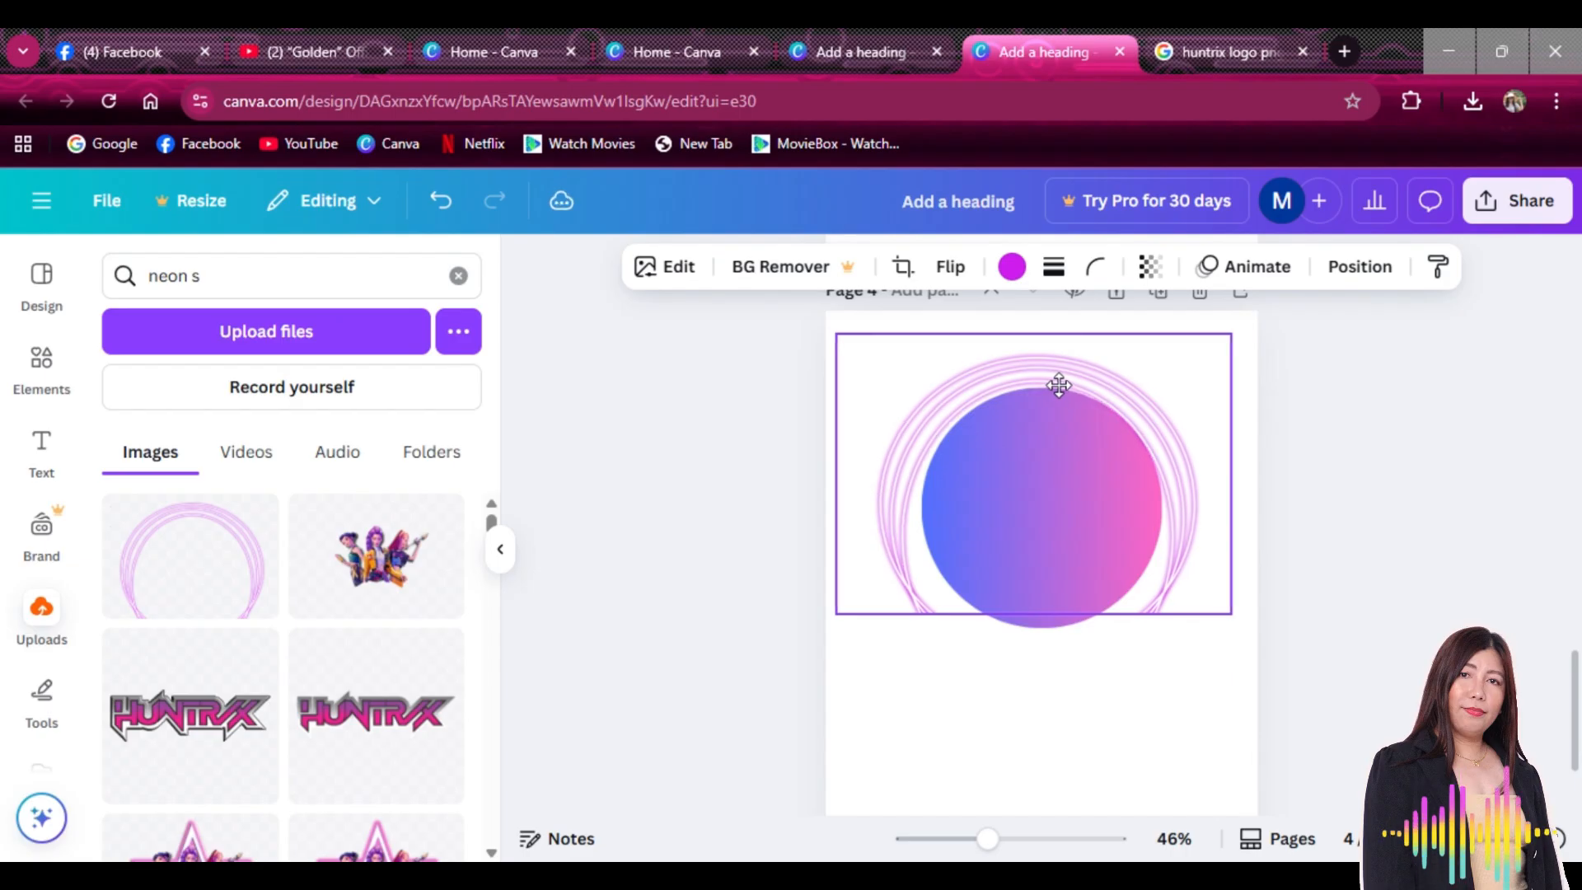
drag(1059, 385, 1060, 380)
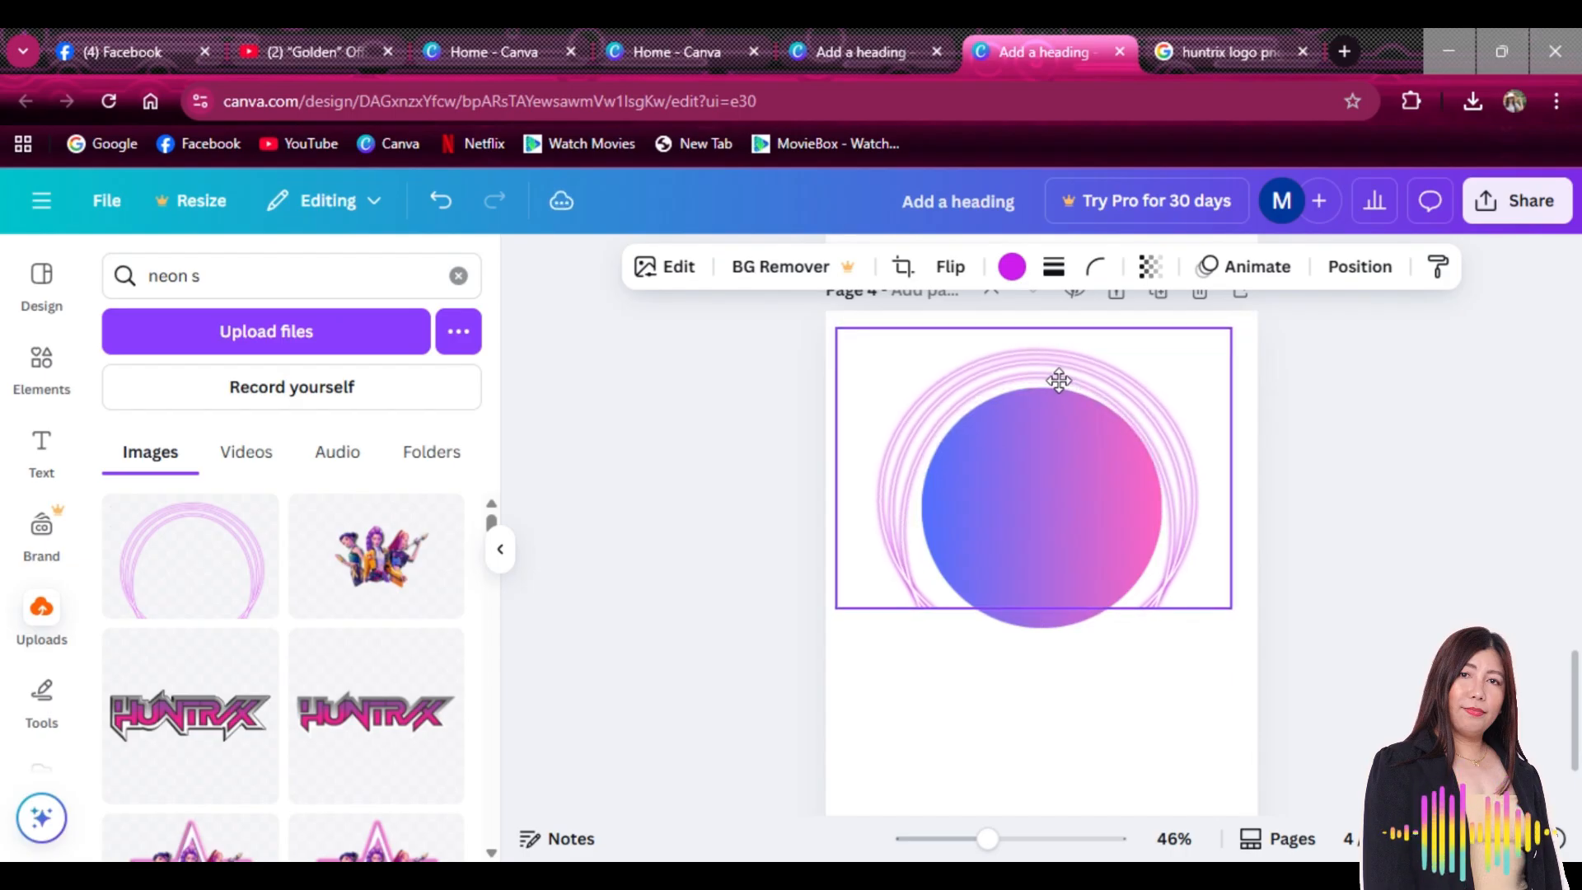
Enlarge the gradient circle to fill the ring and add the Huntrix trio image
click(1224, 722)
click(1050, 568)
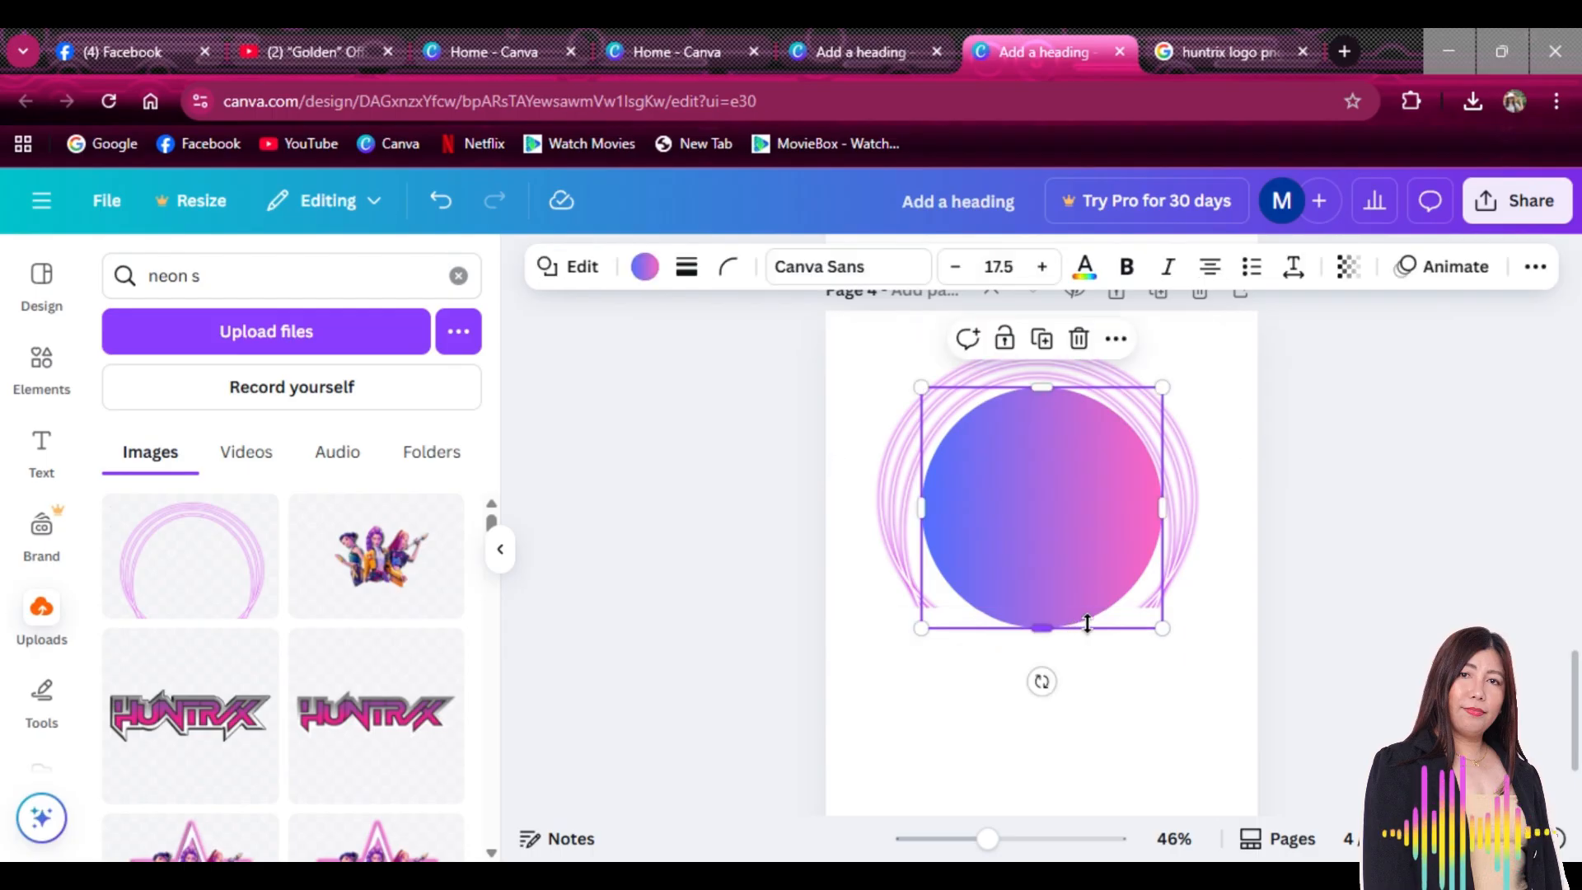
click(1122, 621)
click(1096, 606)
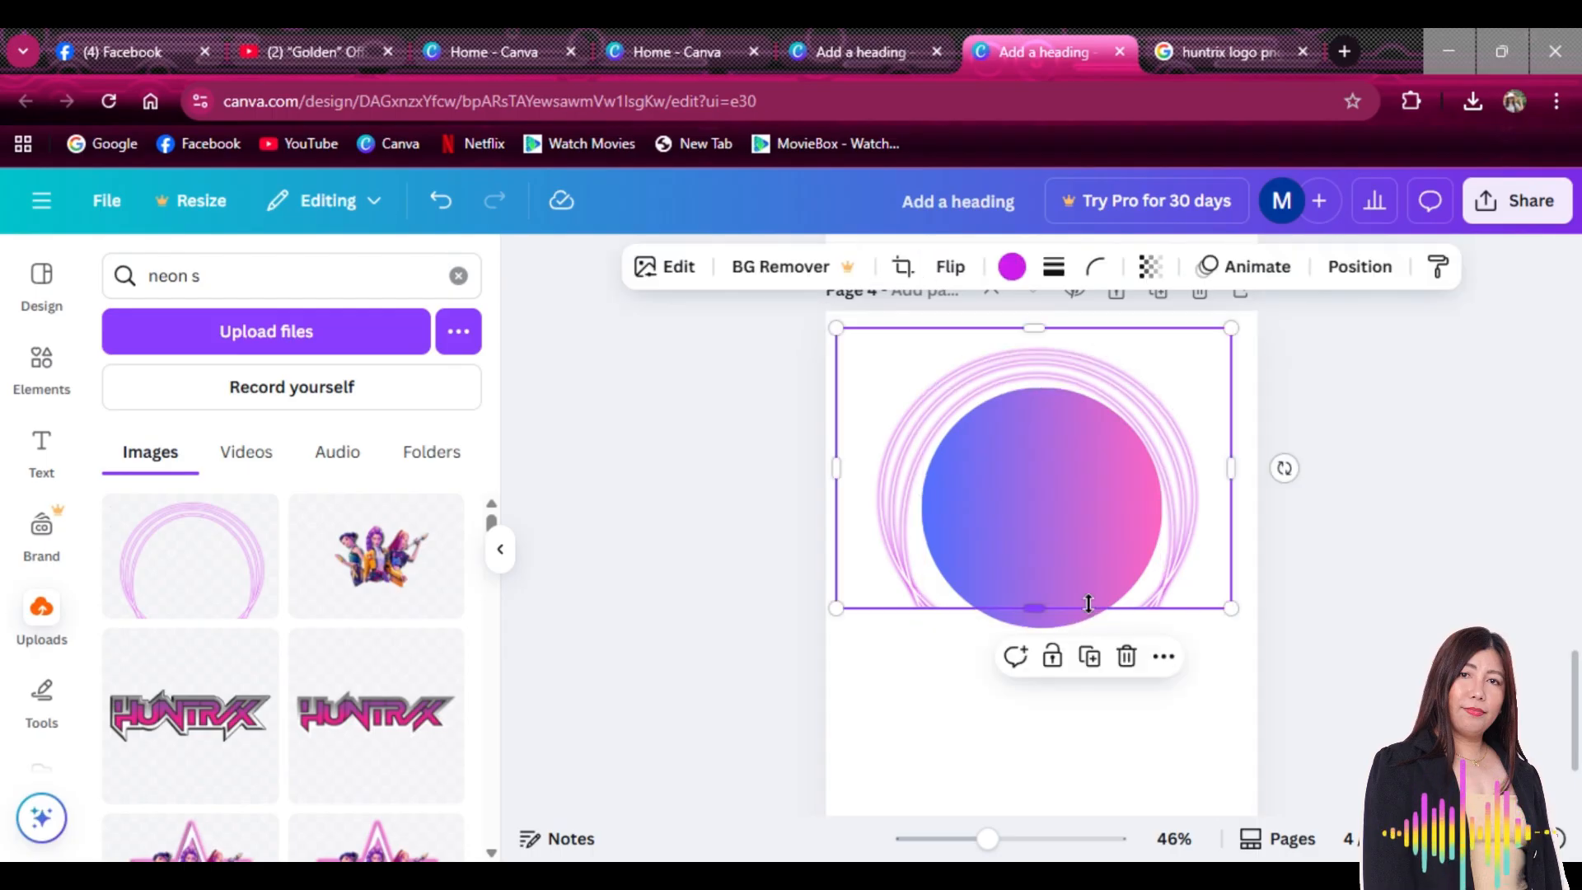
click(1080, 626)
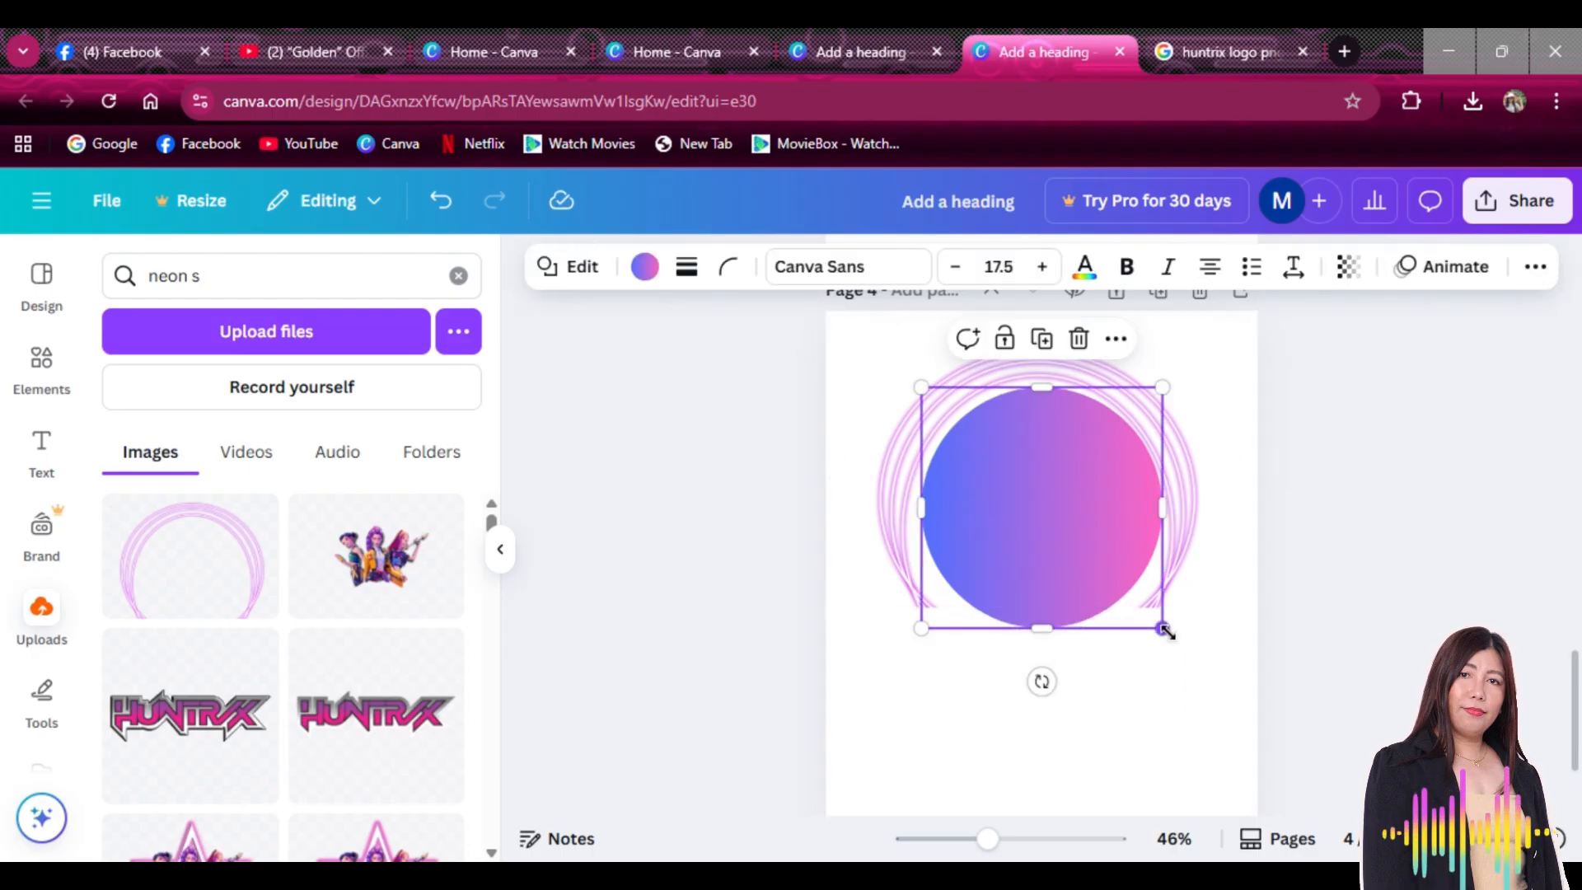
drag(1167, 631, 1183, 643)
mouse_move(1090, 573)
mouse_down()
mouse_move(1060, 569)
mouse_move(1077, 554)
mouse_up()
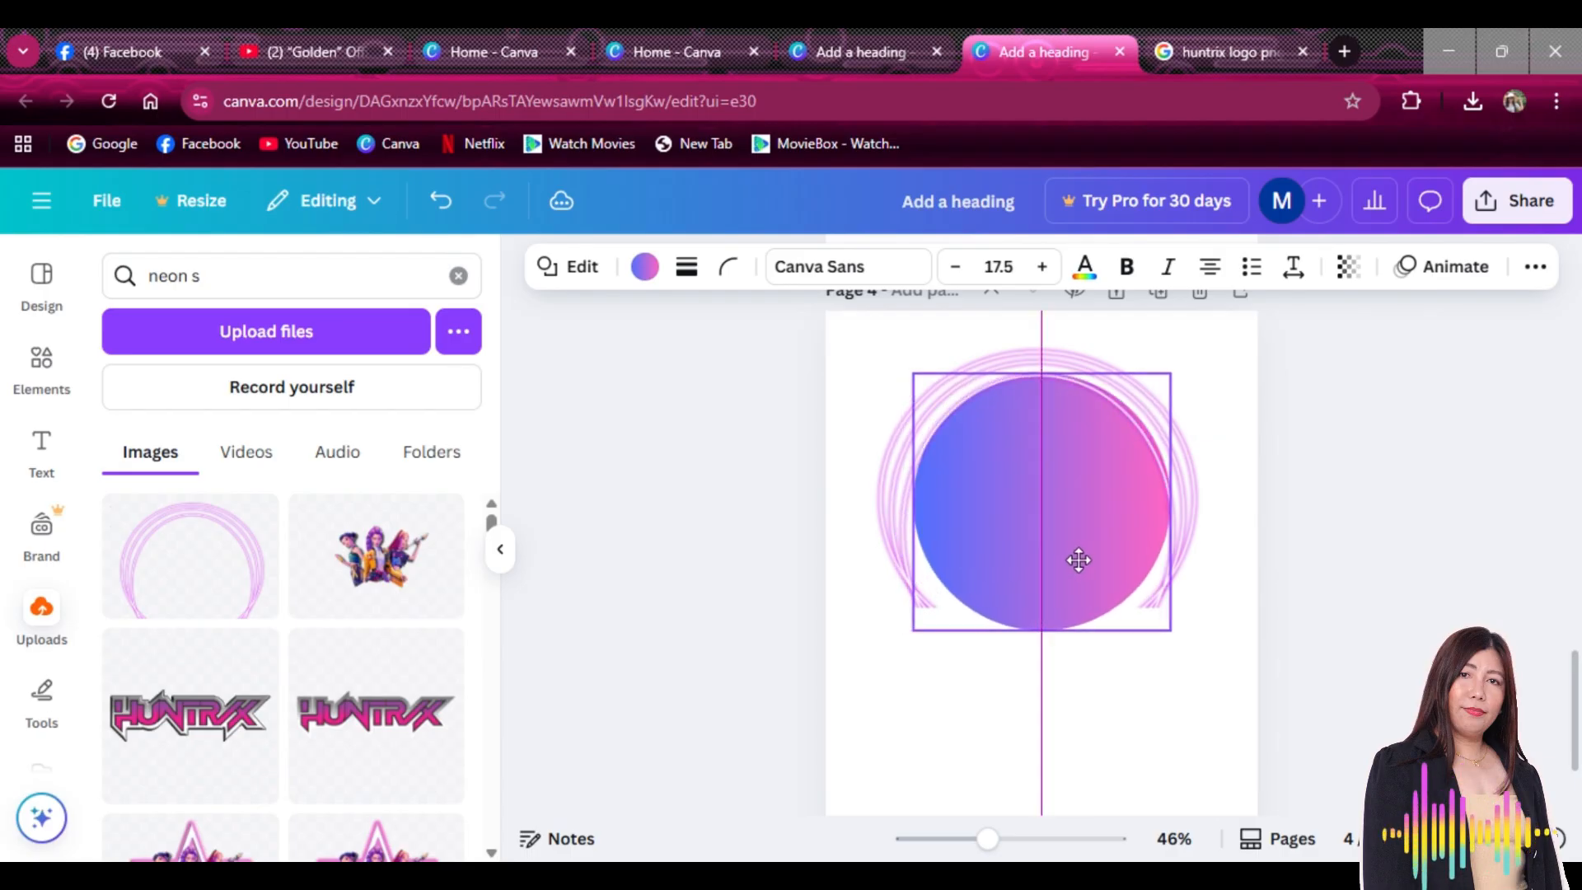
click(347, 569)
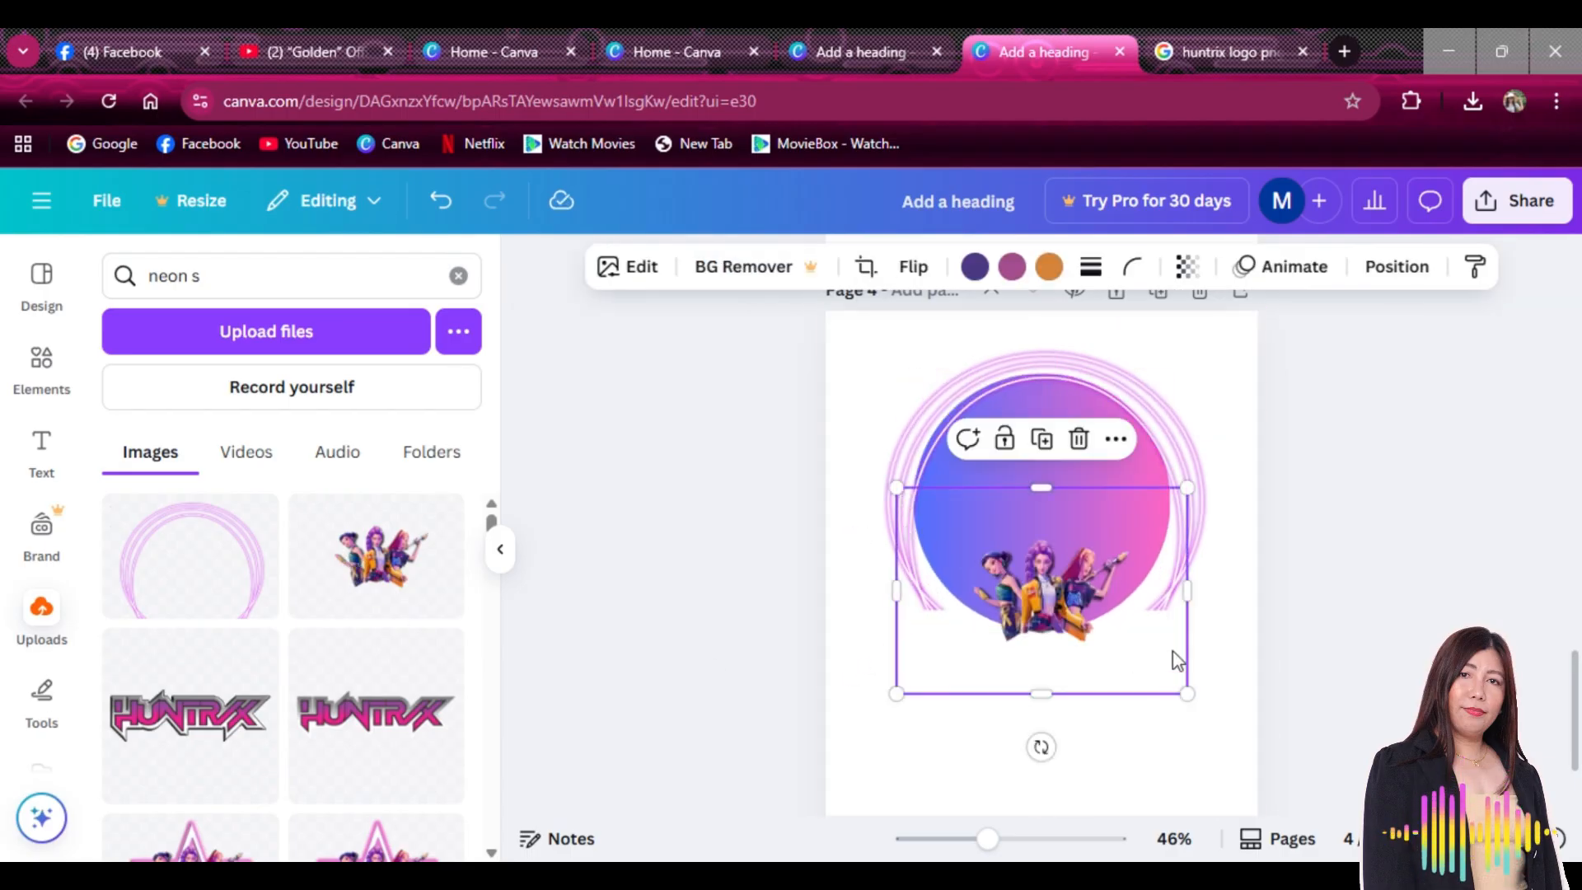
Crop the trio image's frame from the right, left, bottom and top
drag(1187, 590, 1142, 600)
drag(917, 588, 956, 588)
drag(1056, 695, 1058, 655)
drag(1054, 486, 1052, 516)
Enlarge the trio image to about 6.9 × 5.1 and centre it inside the pink ring
drag(1041, 600, 1033, 506)
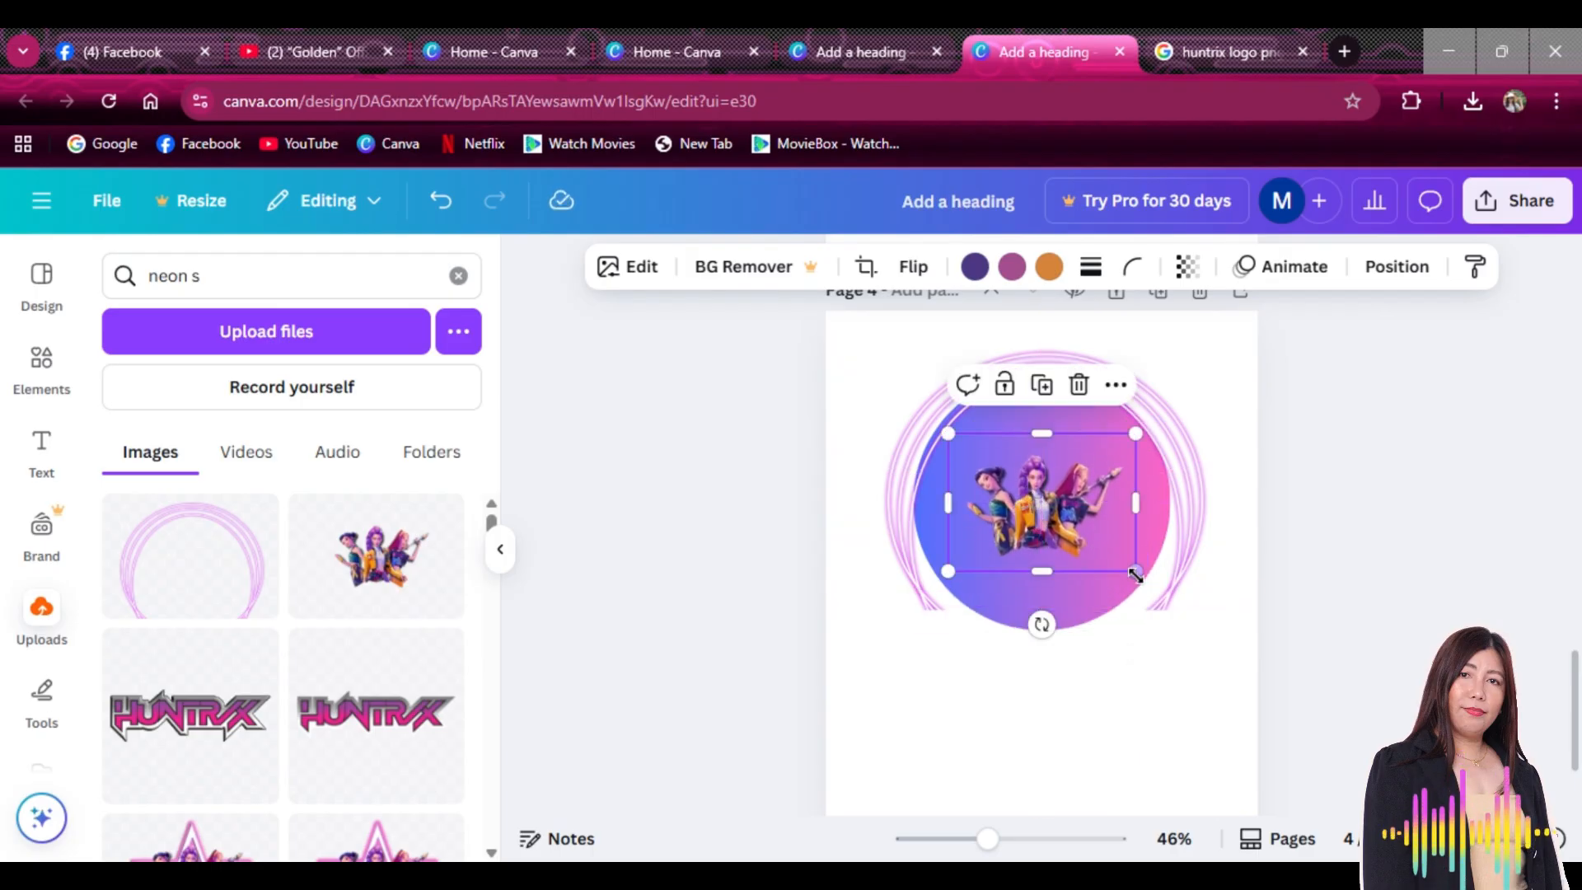
drag(1180, 626, 1225, 685)
drag(1151, 577, 1090, 537)
drag(1177, 608, 1239, 654)
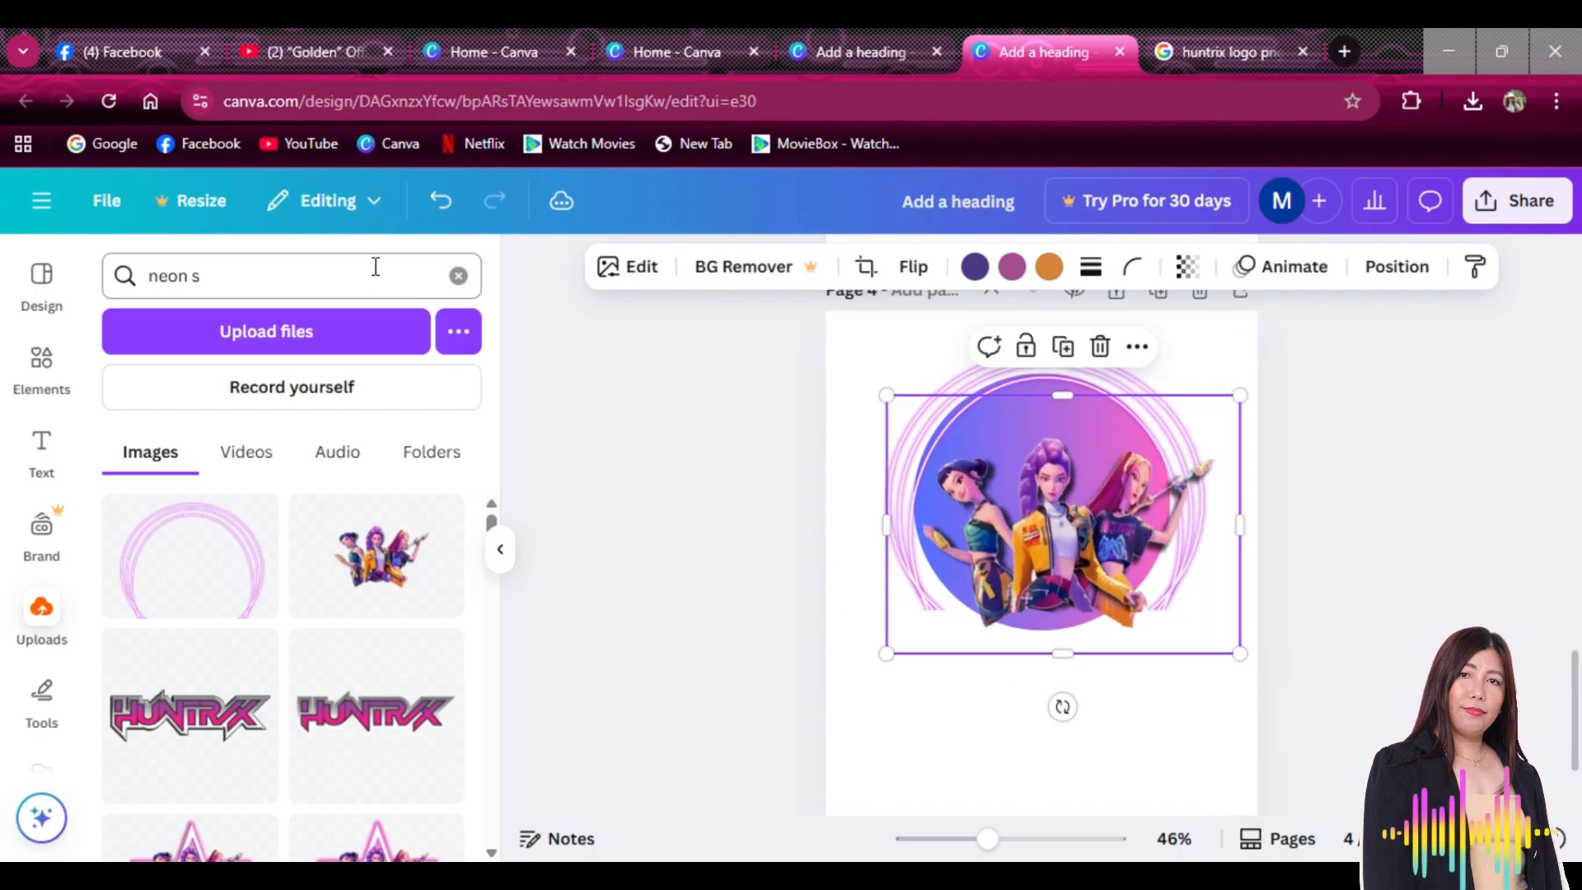
click(66, 353)
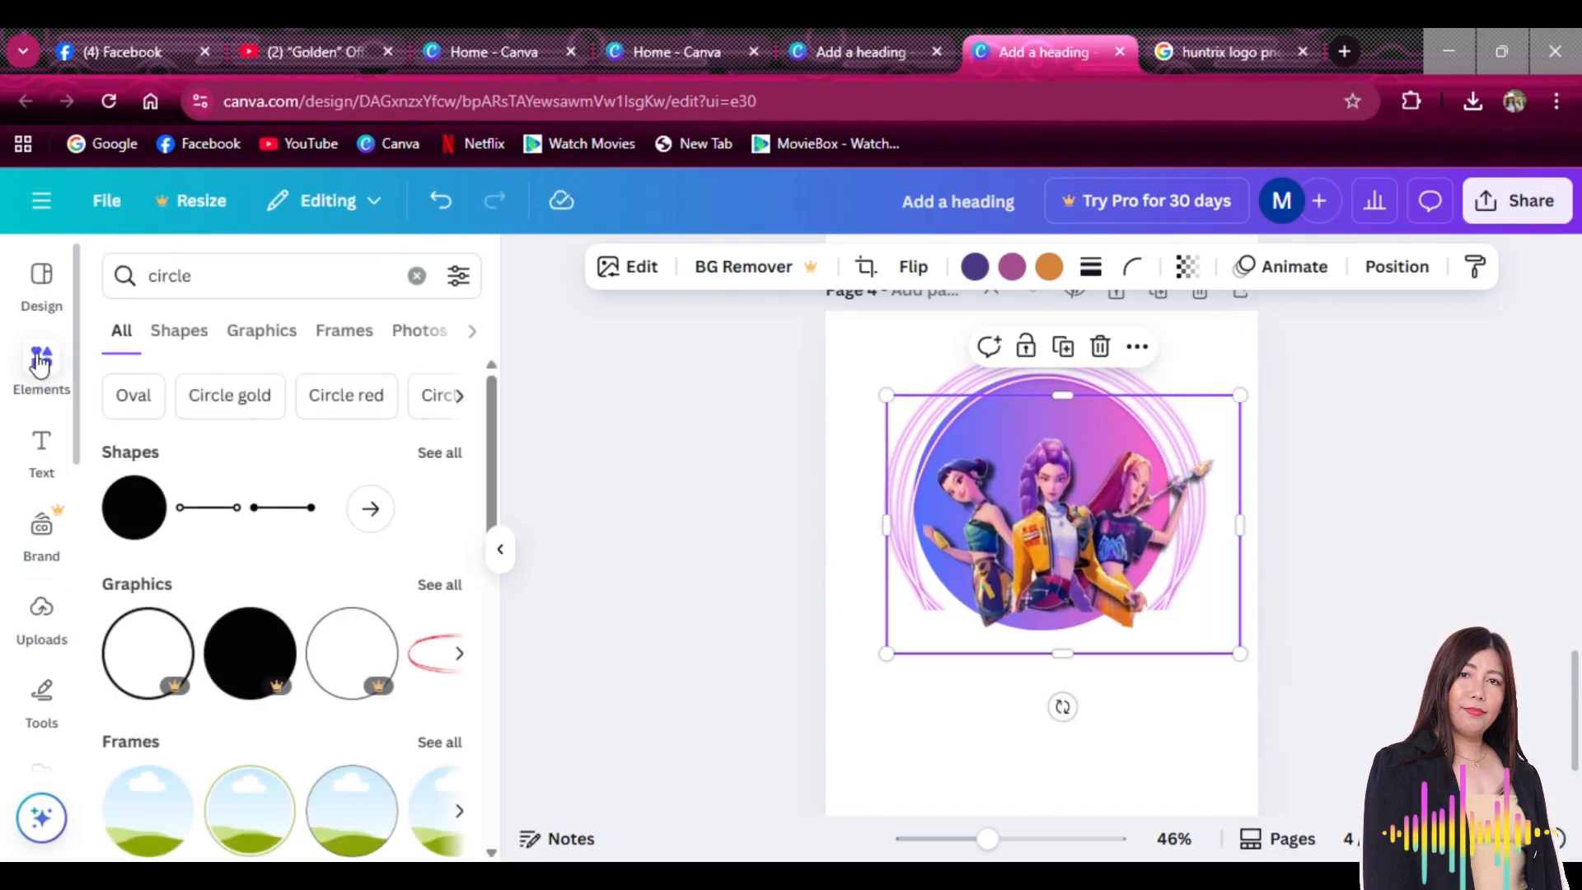
Search elements for 'neon dot' and place the green halftone graphic below the trio circle
triple_click(357, 276)
key(BackSpace)
text(neo)
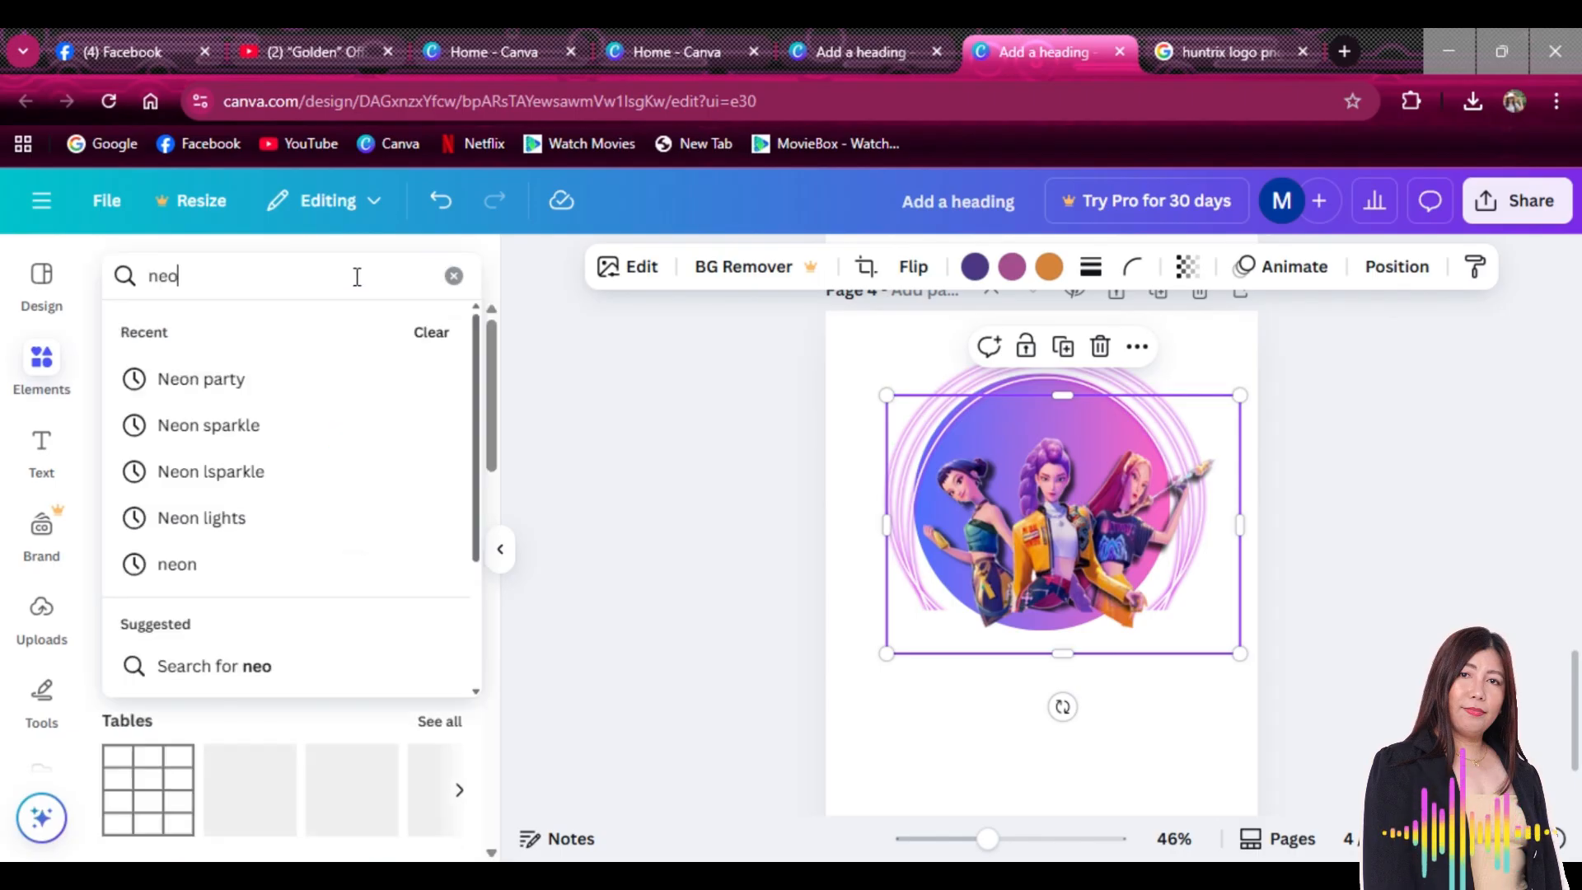
text(n dot)
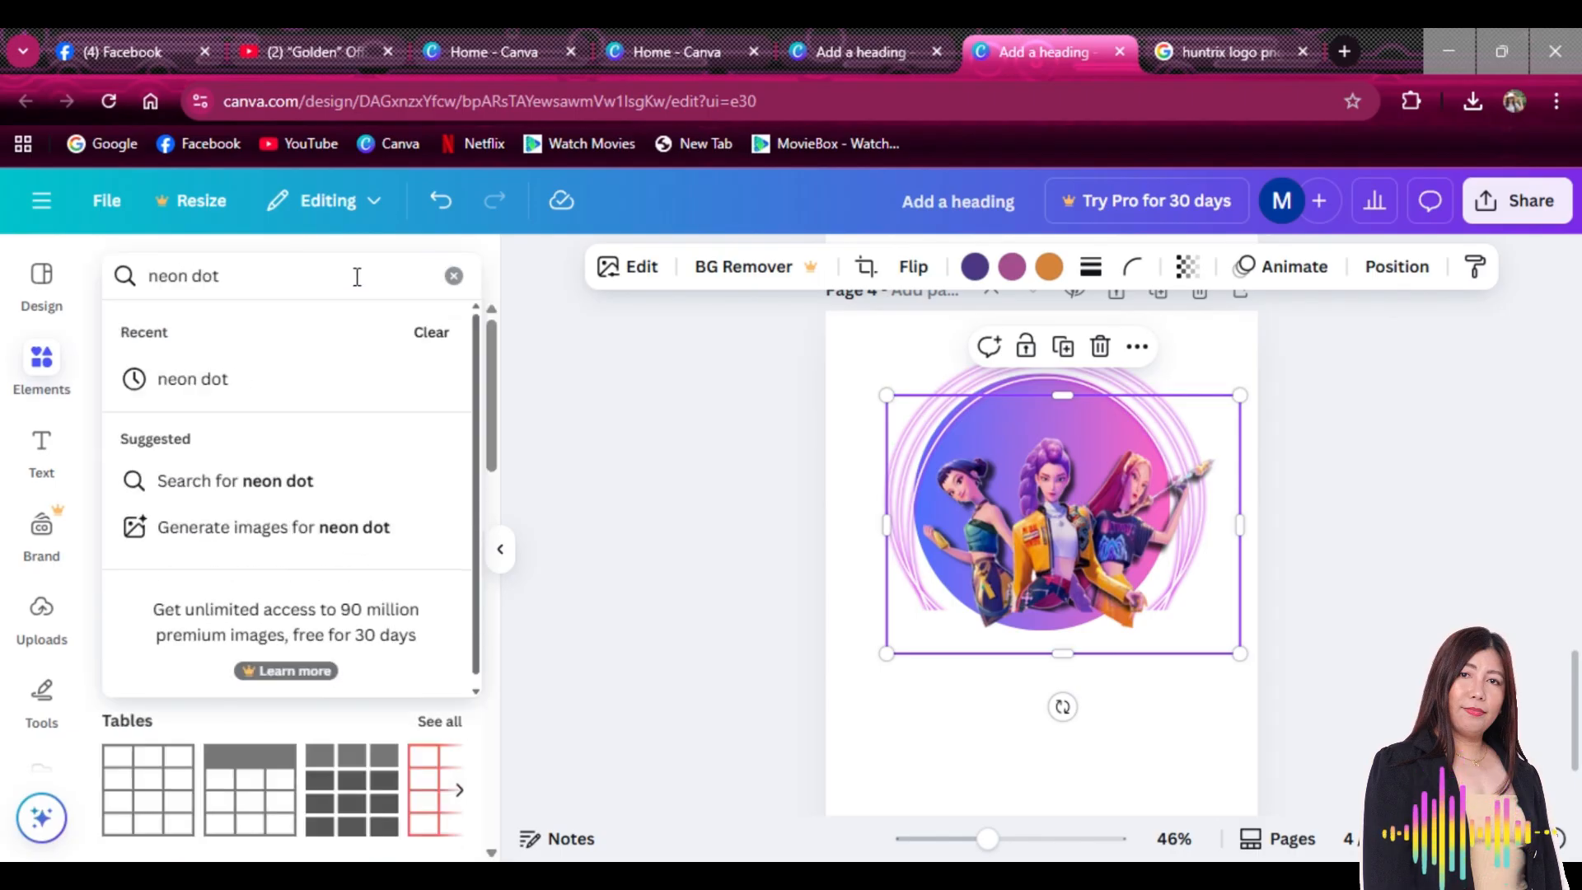
click(313, 380)
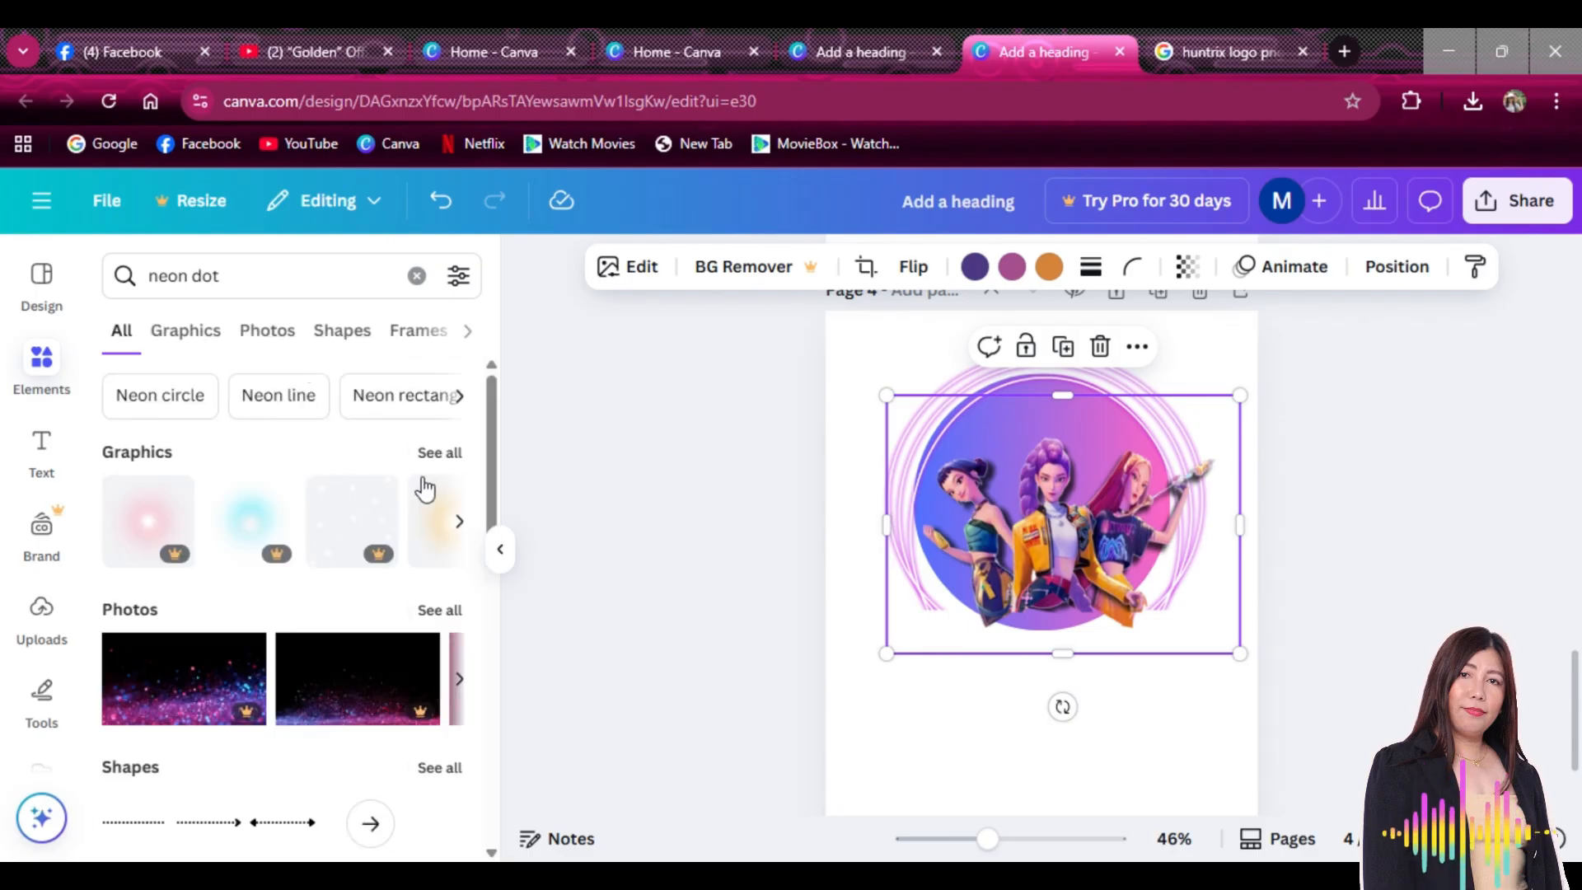
click(438, 466)
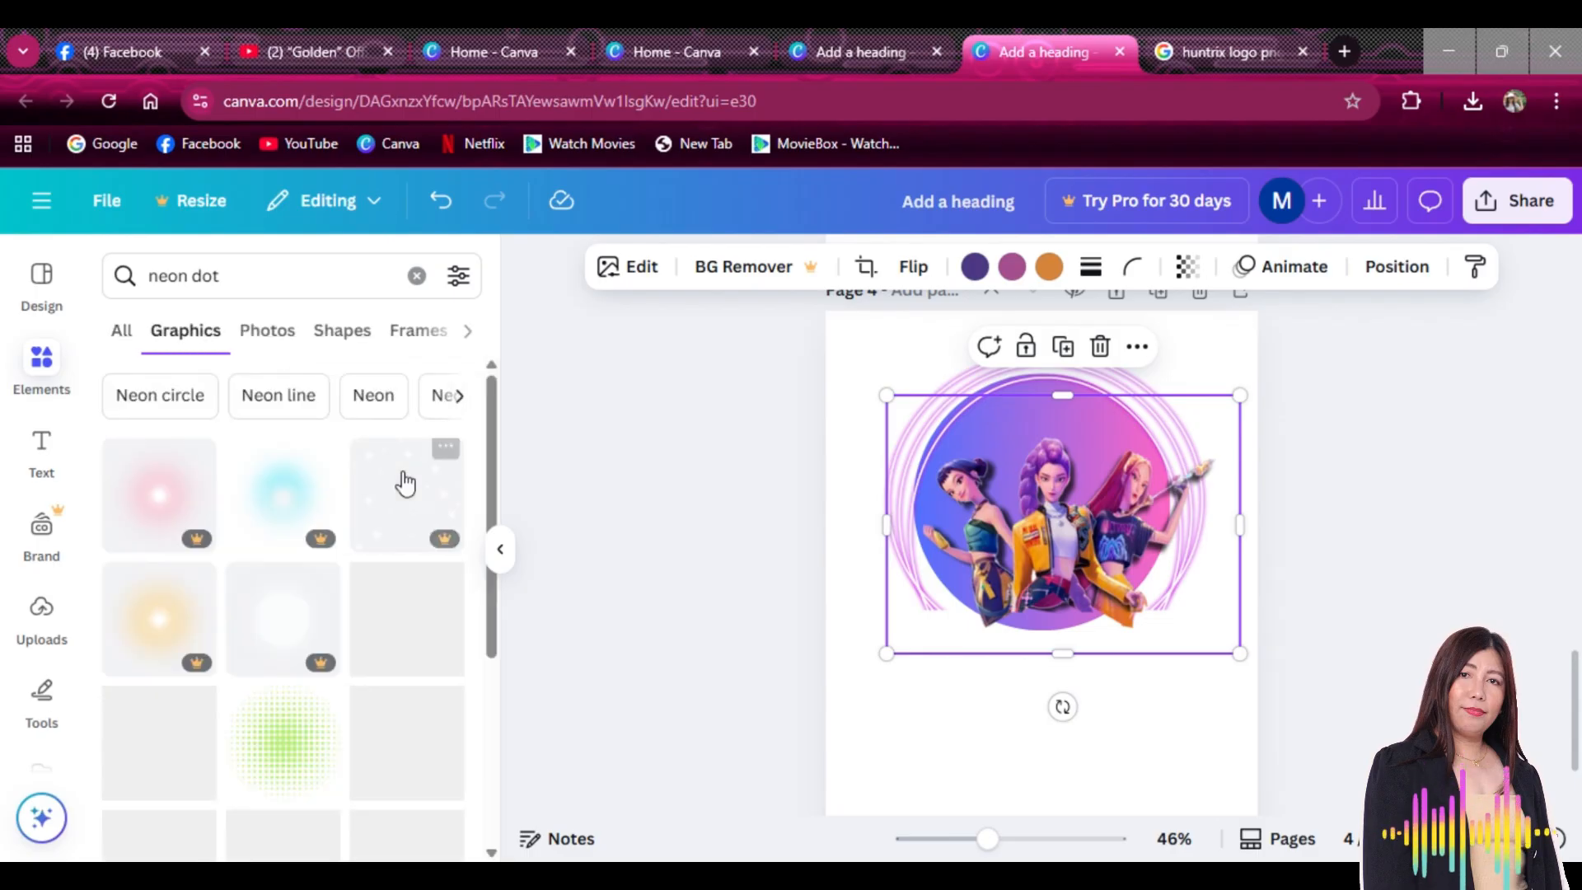
scroll(406, 485, down, 2)
scroll(403, 492, down, 3)
scroll(299, 478, down, 10)
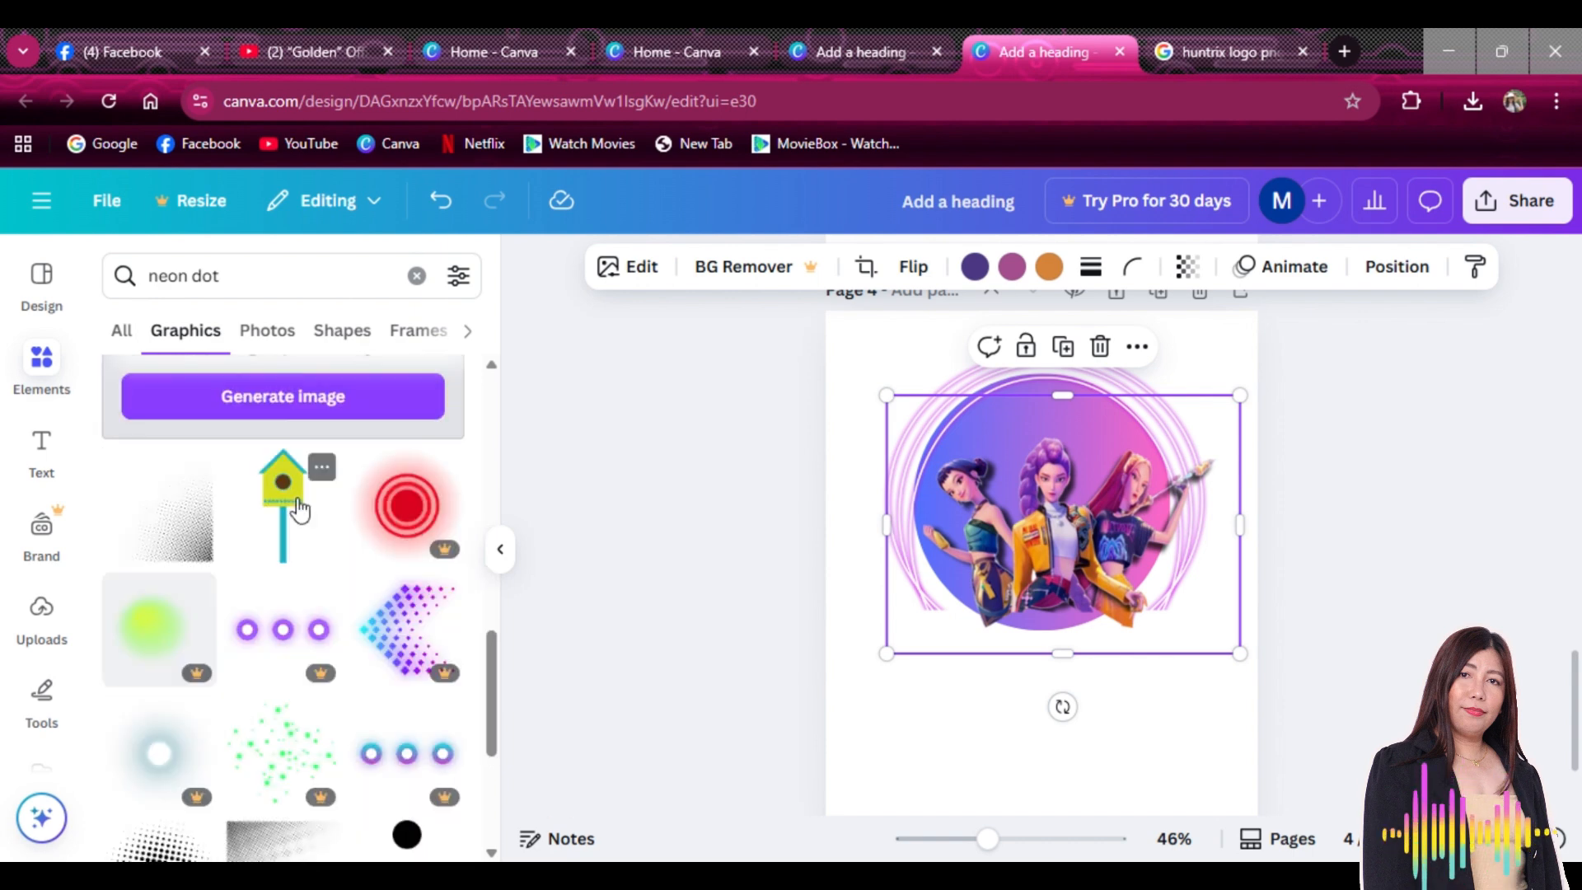
scroll(299, 507, down, 5)
scroll(301, 505, up, 5)
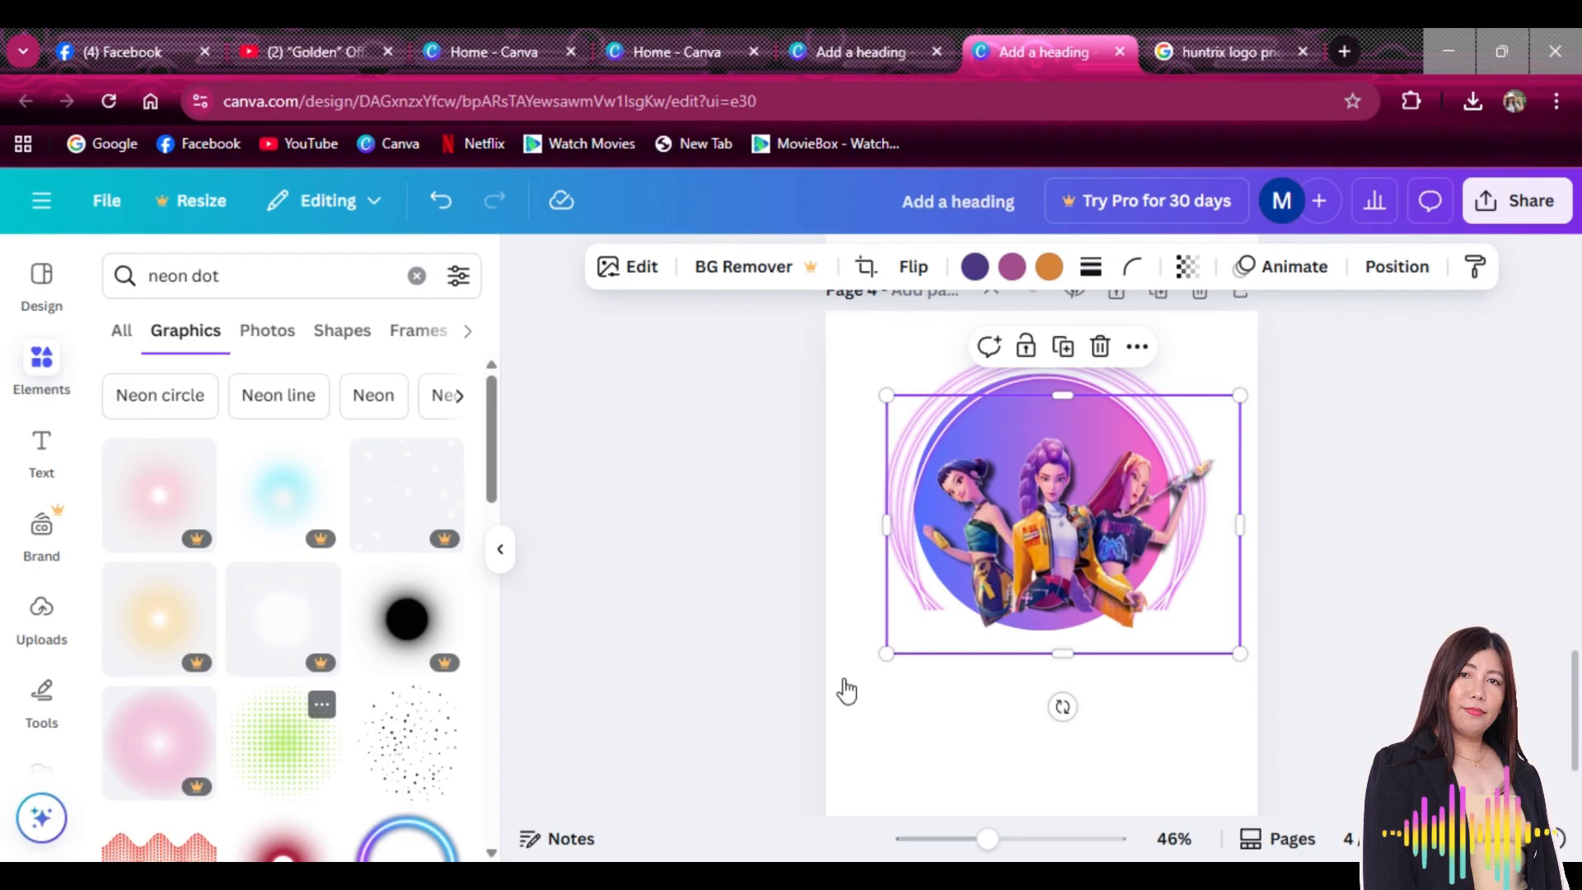
scroll(979, 638, down, 1)
drag(1093, 511, 1031, 625)
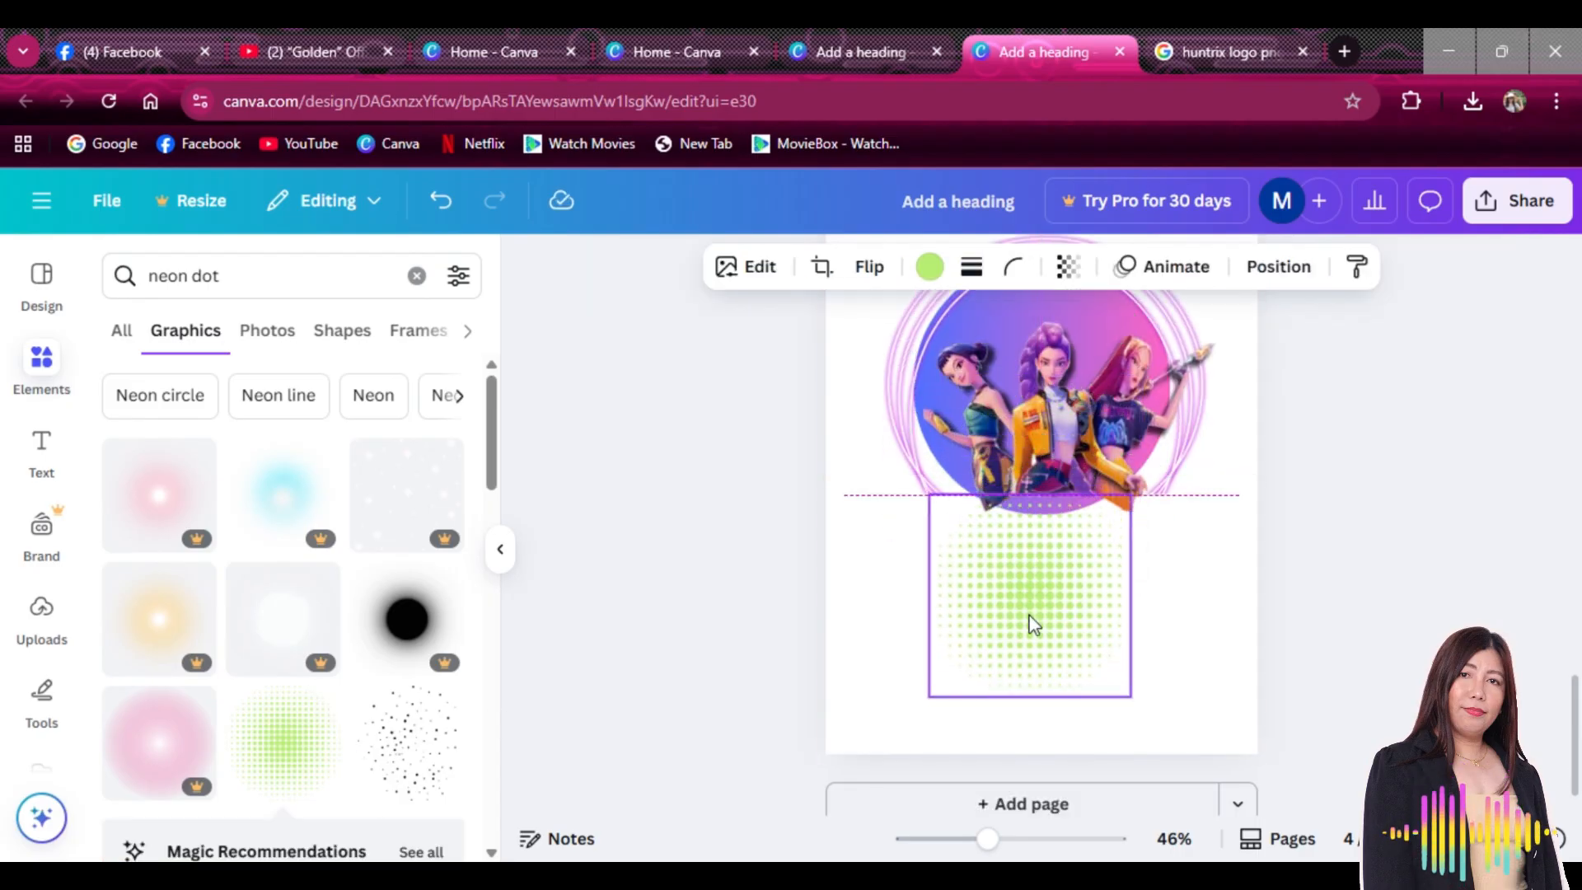
Recolour the halftone dots light magenta and move them up onto the gradient circle
click(930, 268)
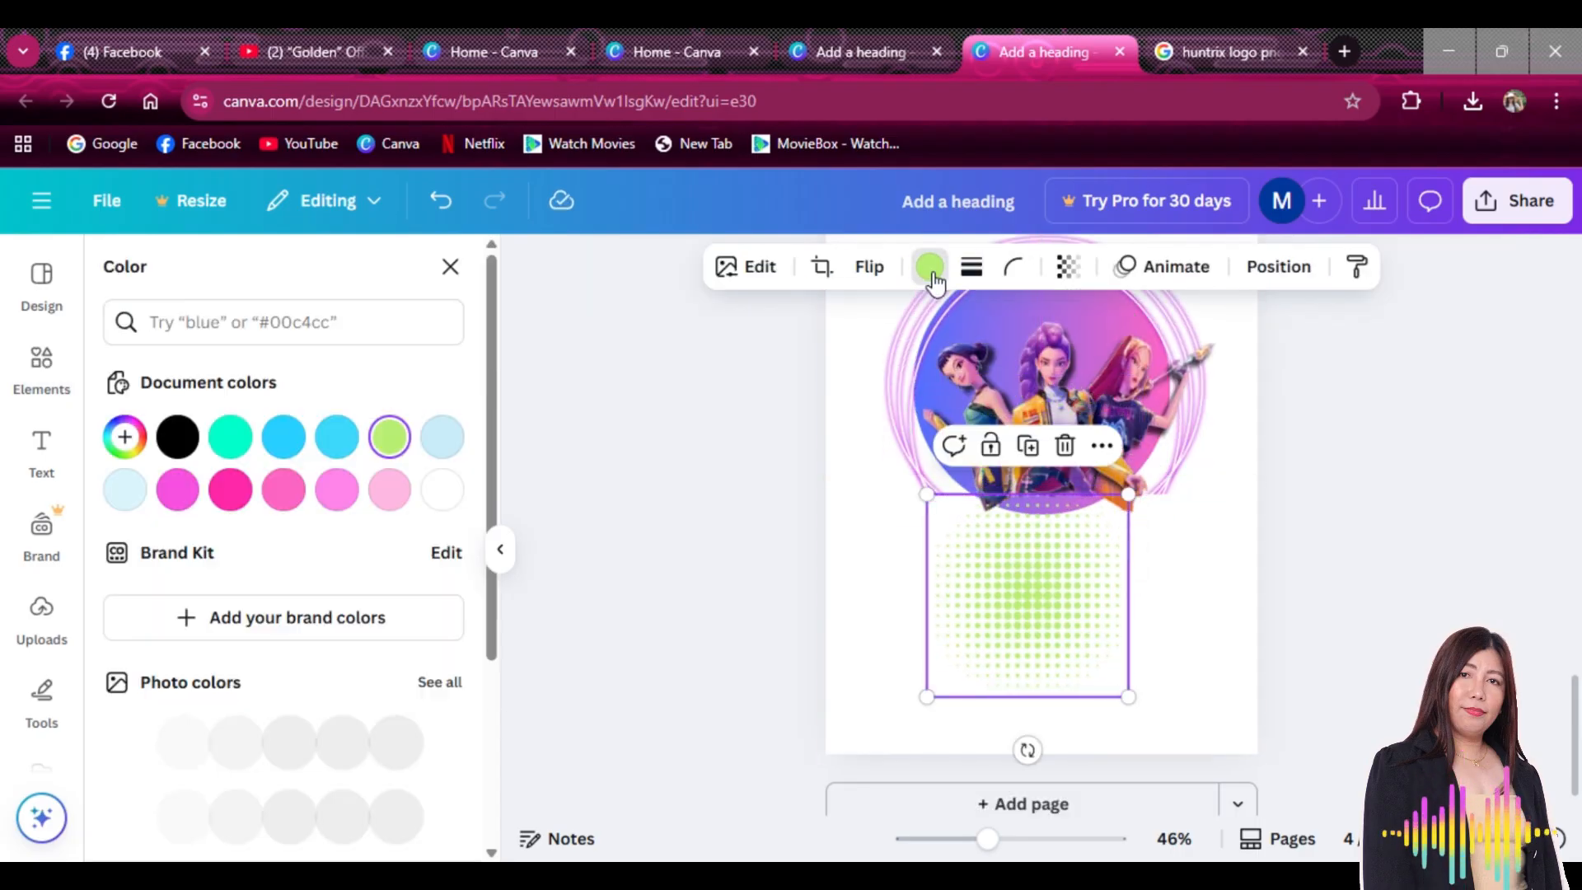
click(388, 495)
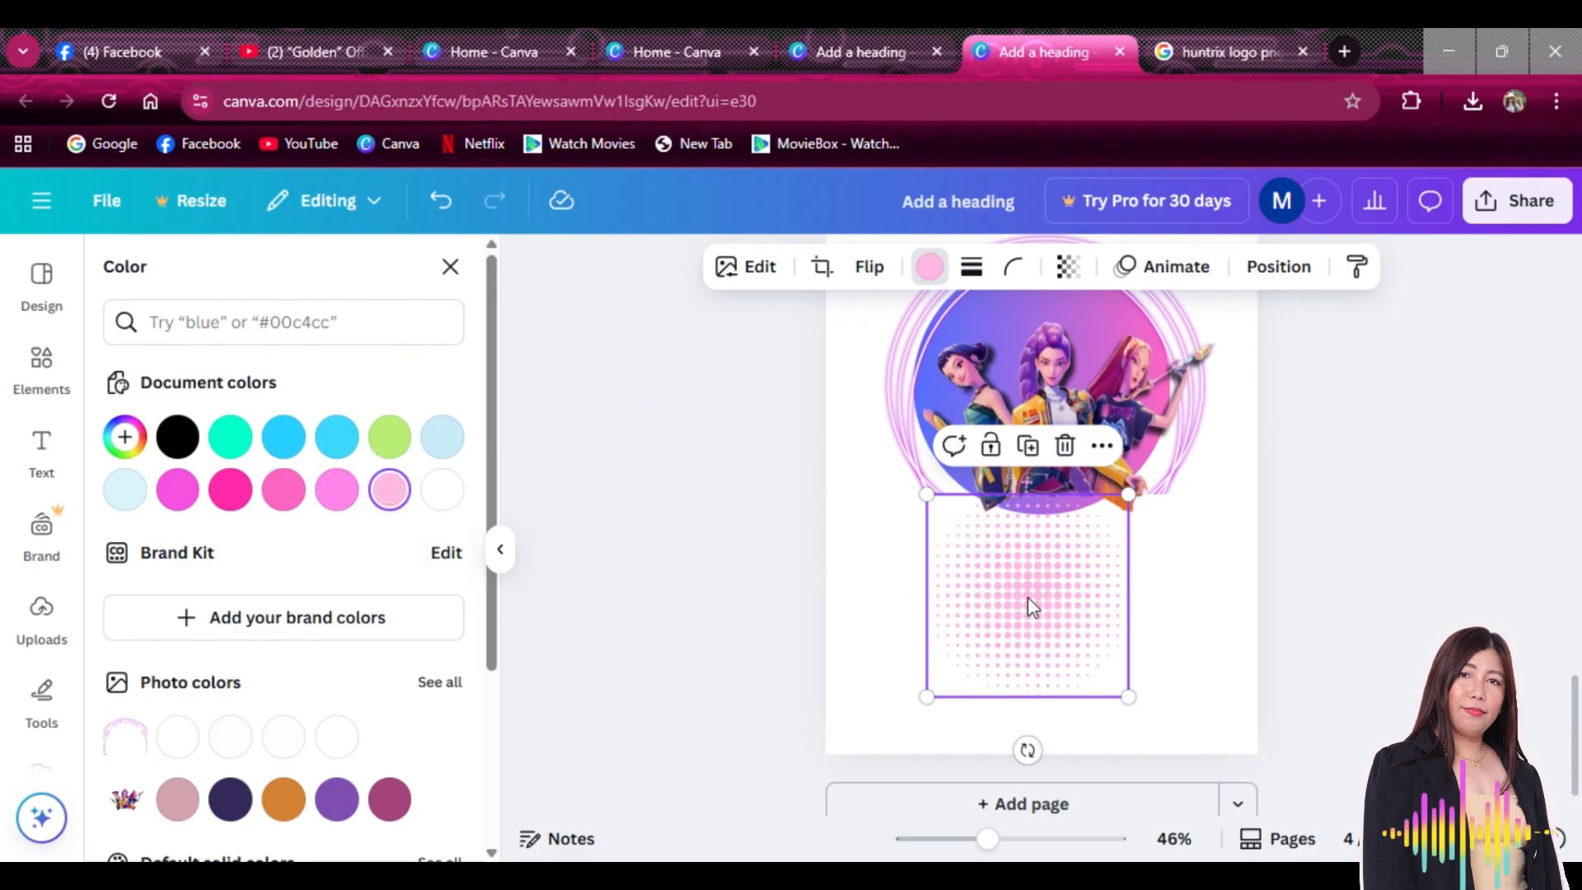
drag(1028, 607, 1041, 406)
scroll(1130, 620, up, 2)
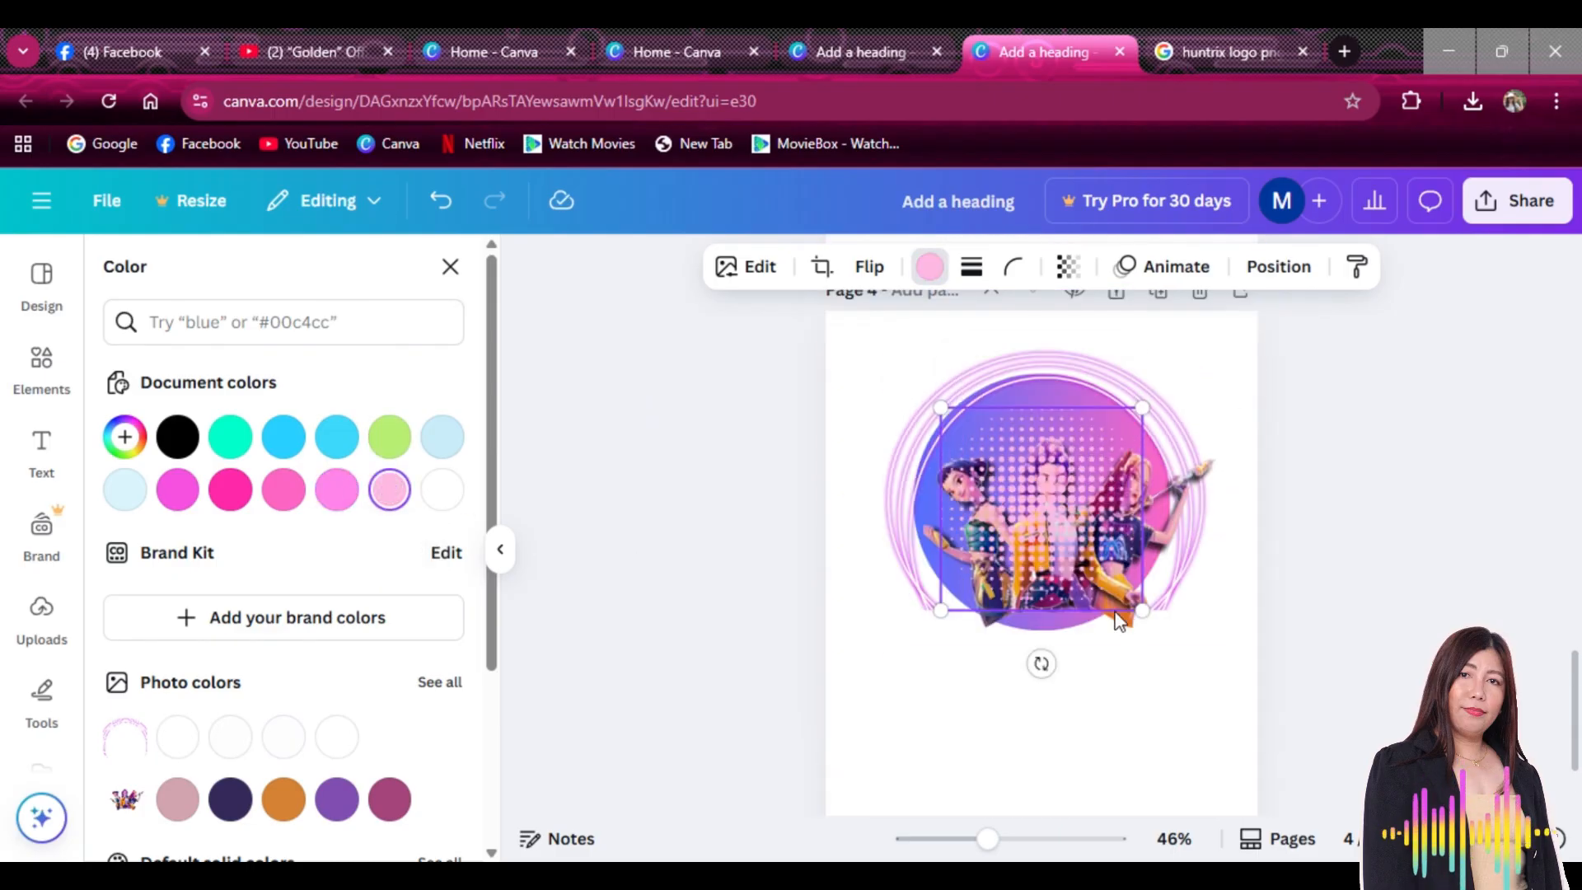
drag(1060, 524, 1059, 498)
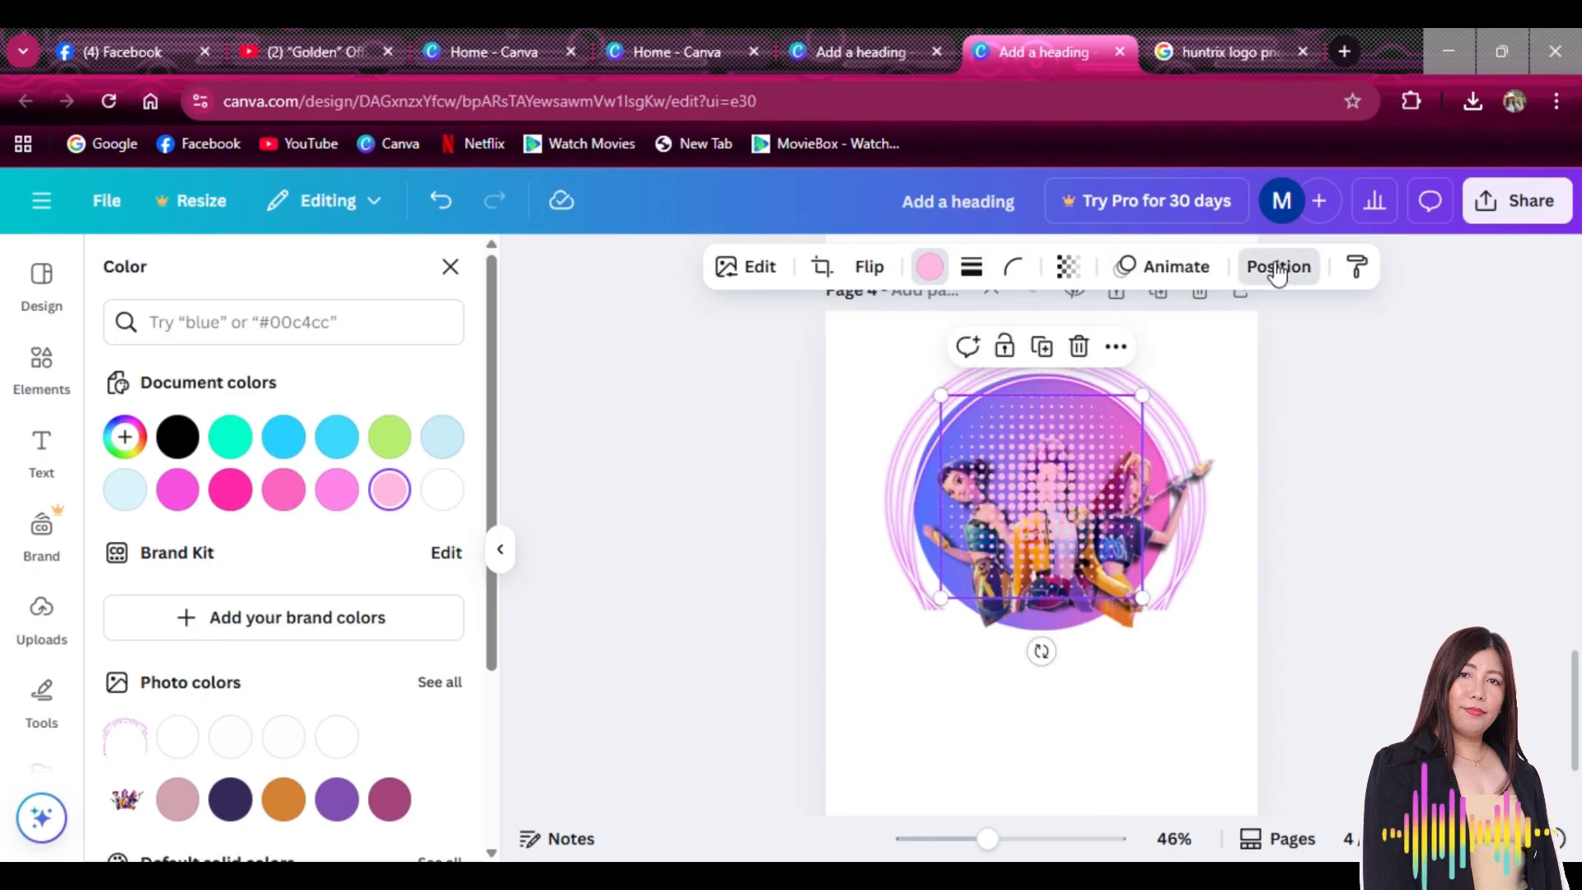
click(1277, 272)
Send the pink dots behind the trio, then enlarge and centre the character image
click(353, 407)
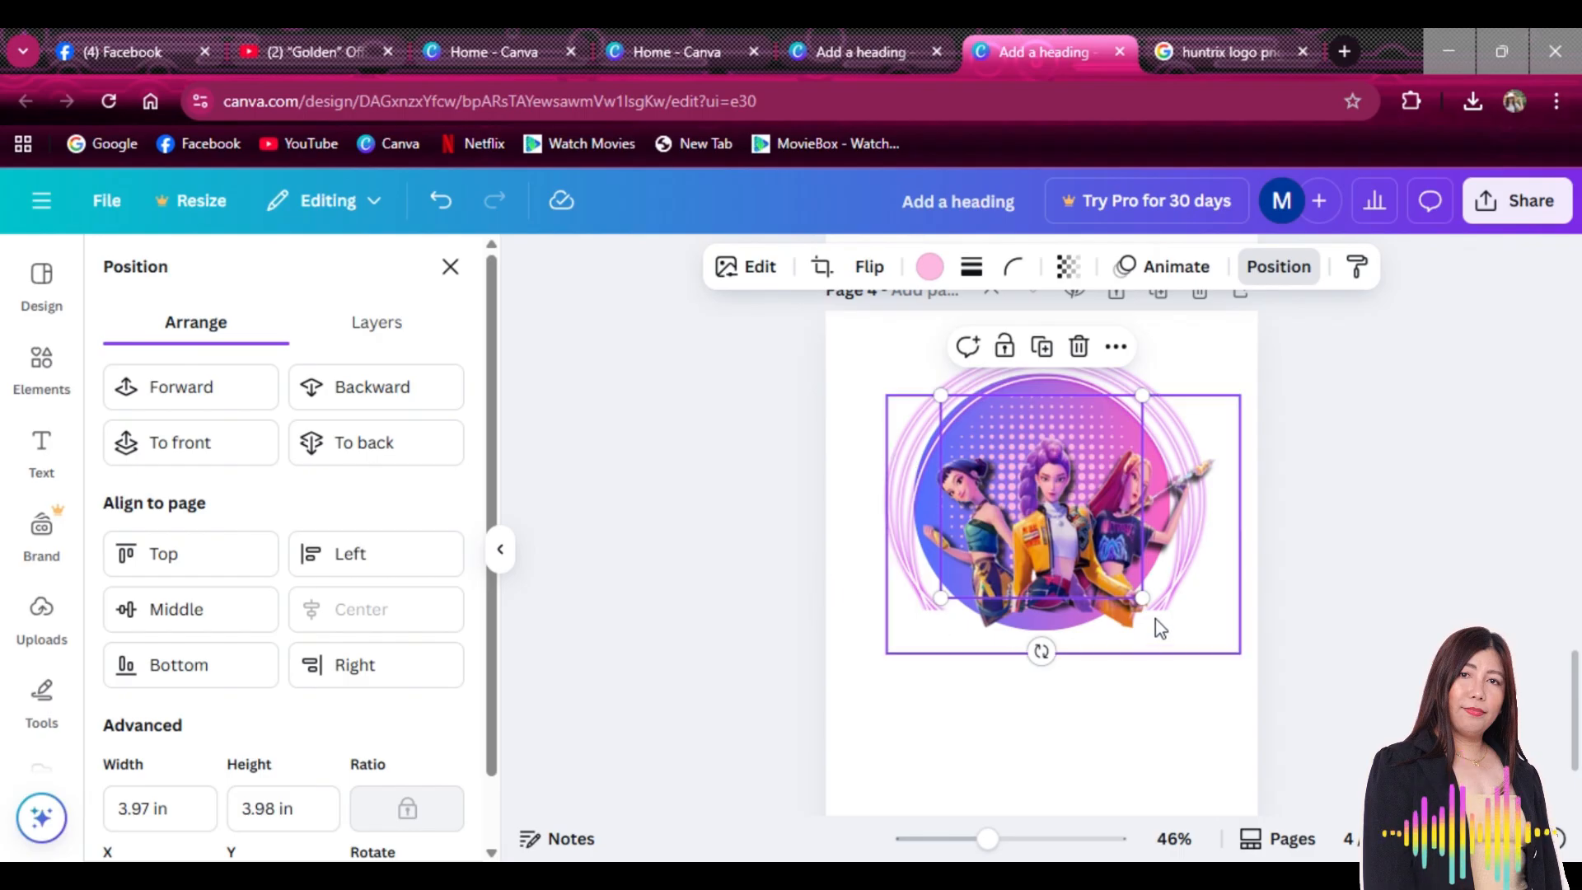
drag(1144, 604, 1160, 615)
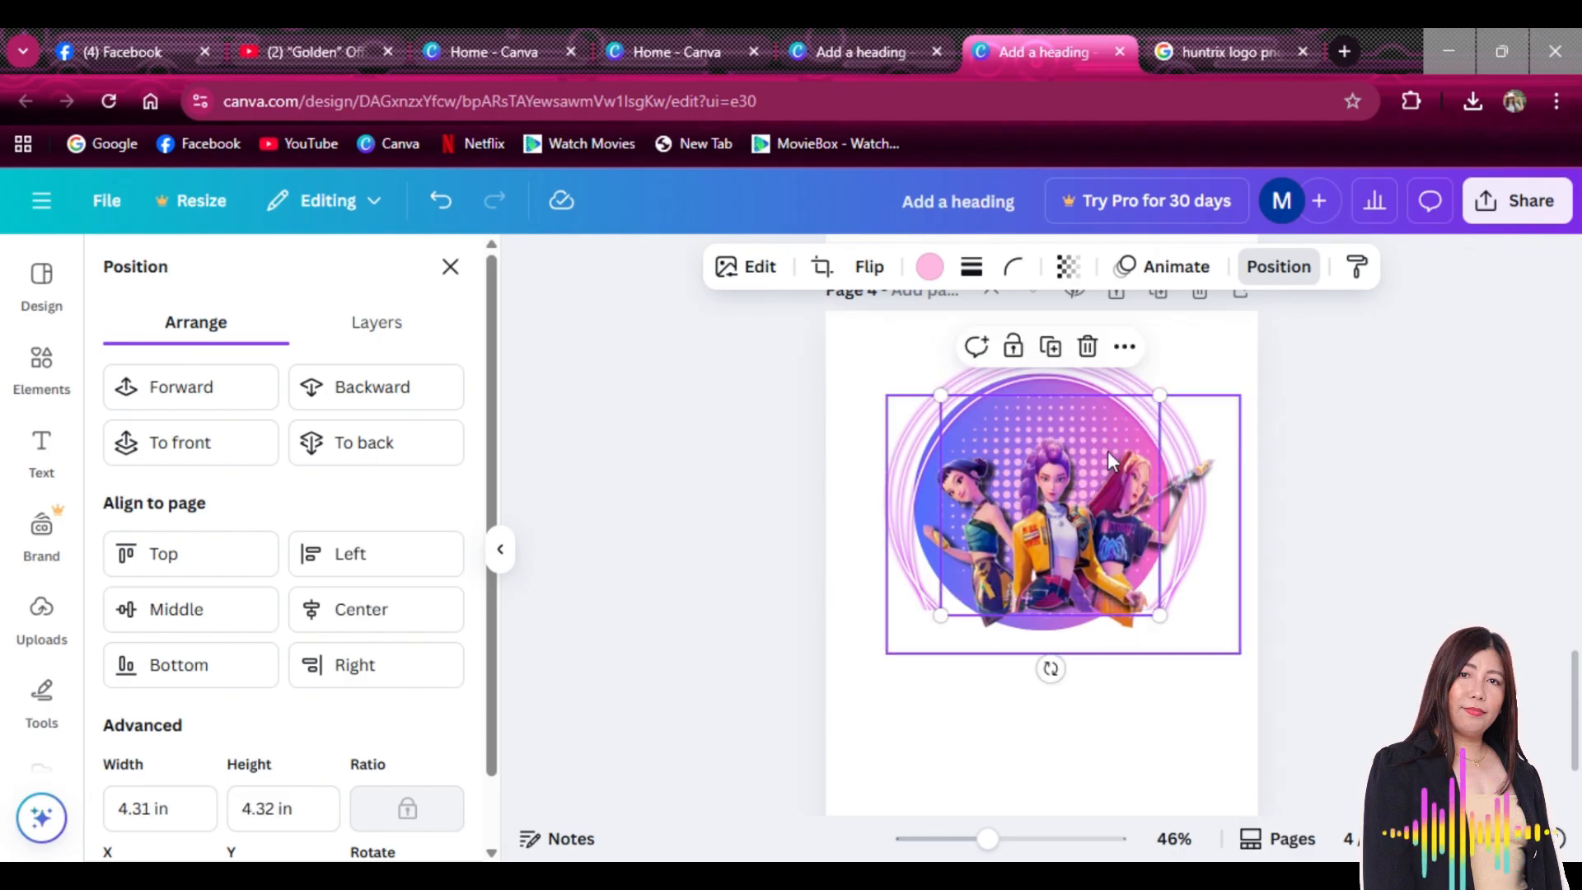
drag(1083, 437, 1083, 428)
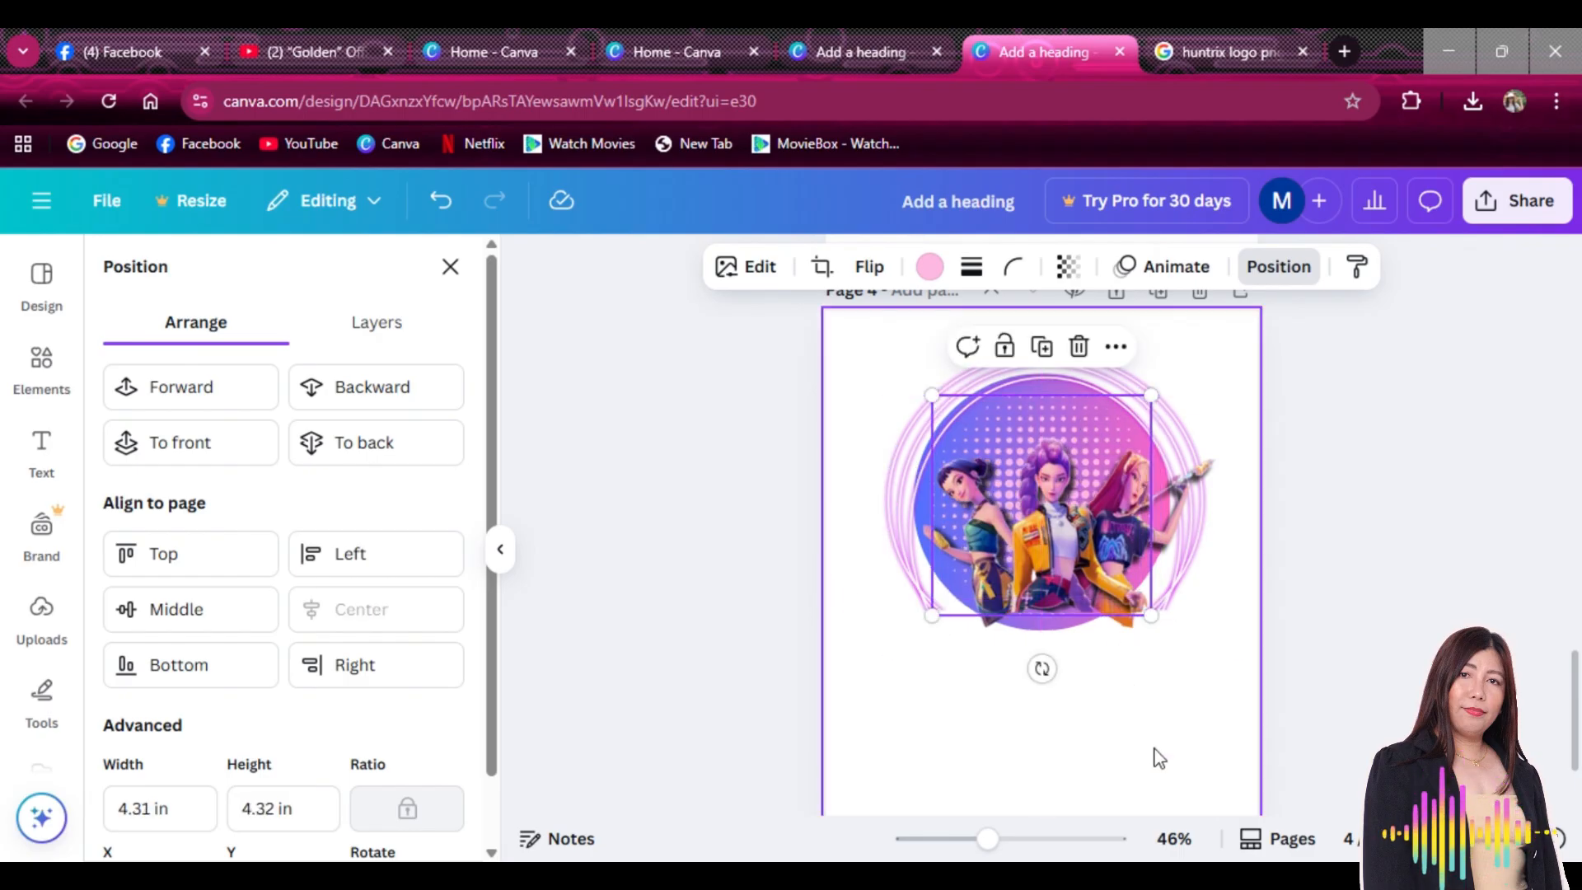
click(1004, 725)
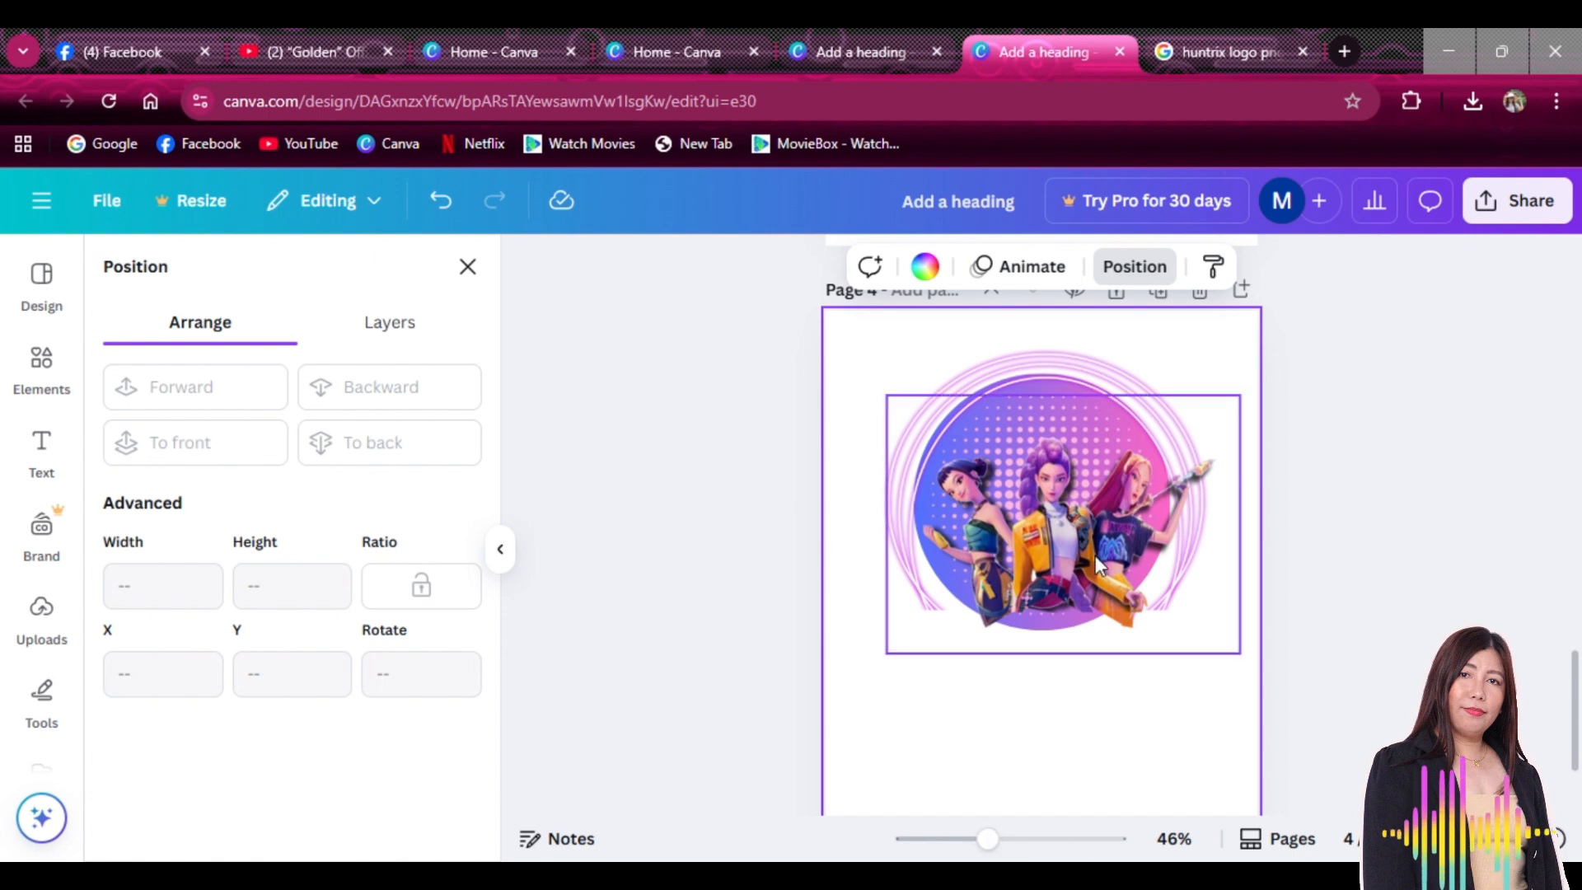
Enlarge the trio image further to about 7.99 × 5.85 in and shift it up-left within the ring
click(1070, 523)
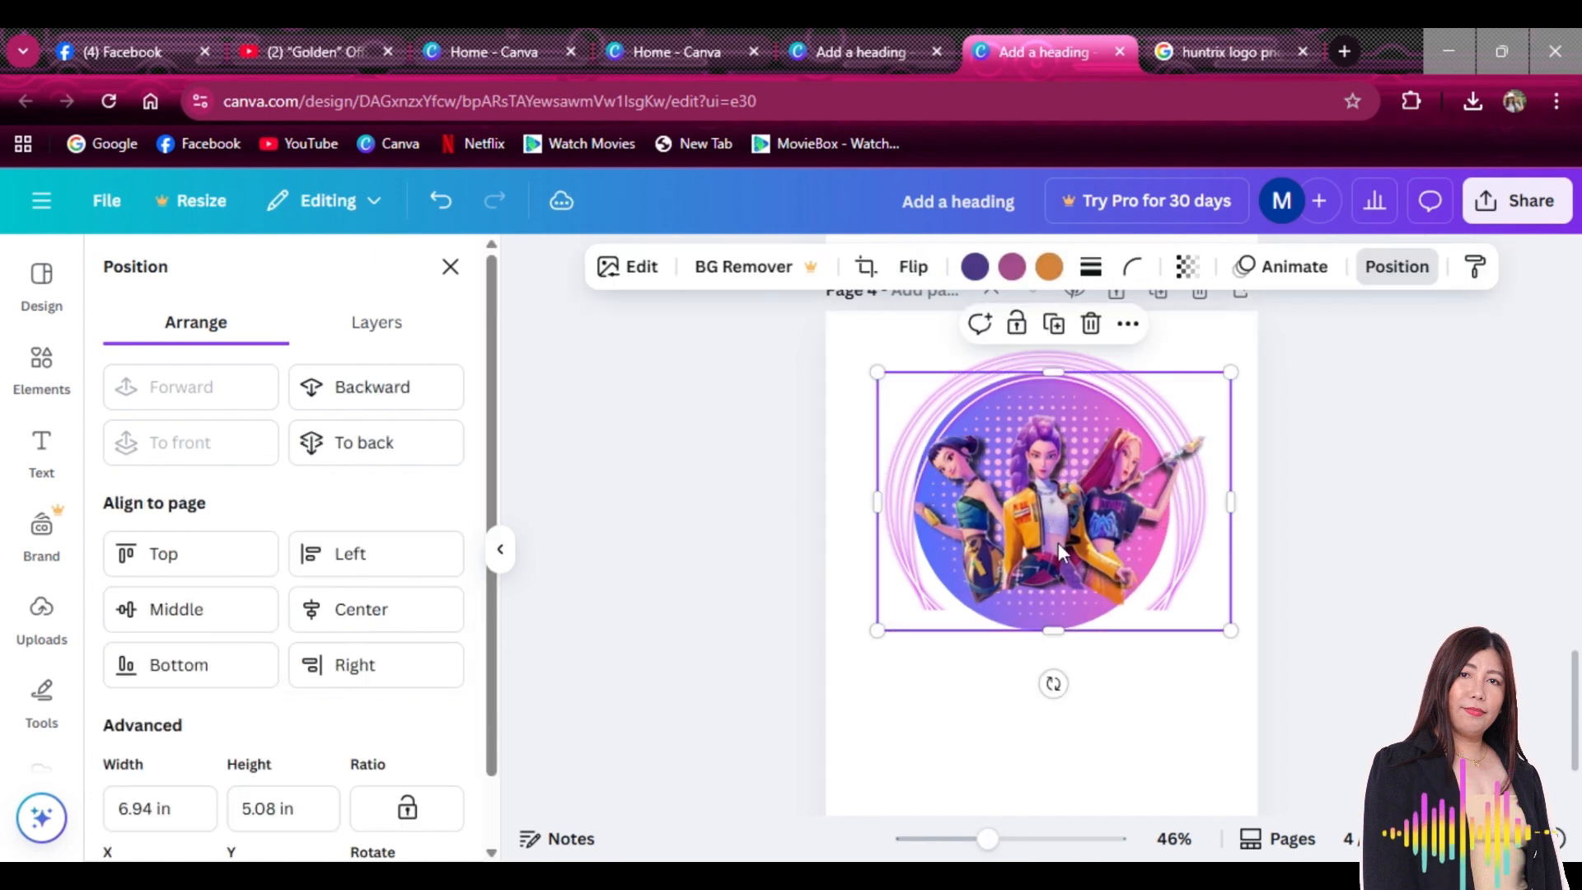
drag(1230, 630, 1253, 654)
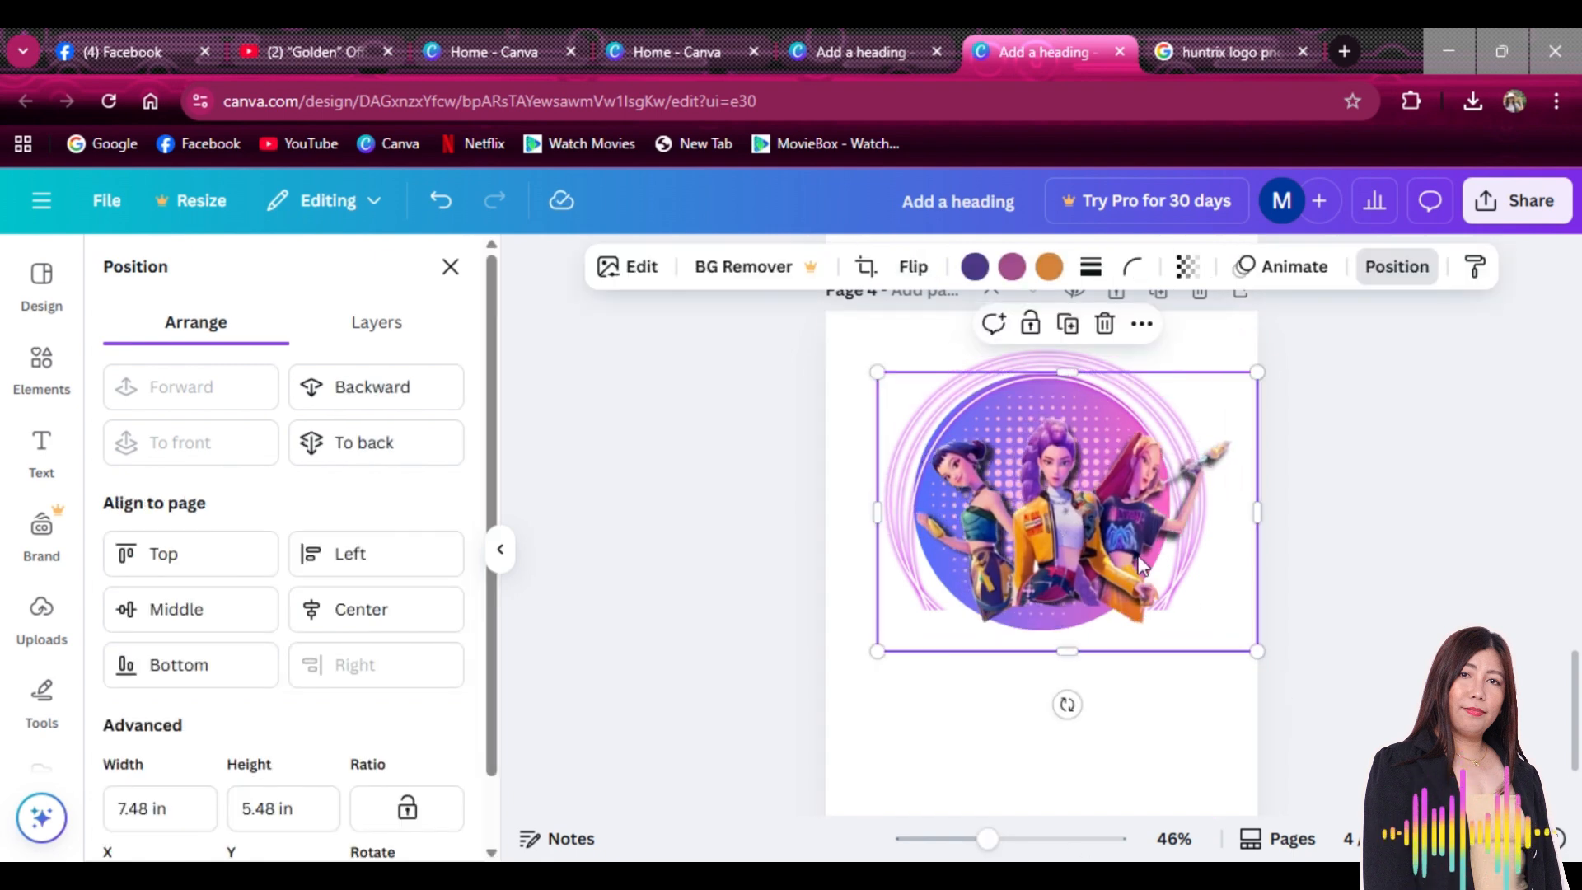
drag(1138, 559, 1109, 534)
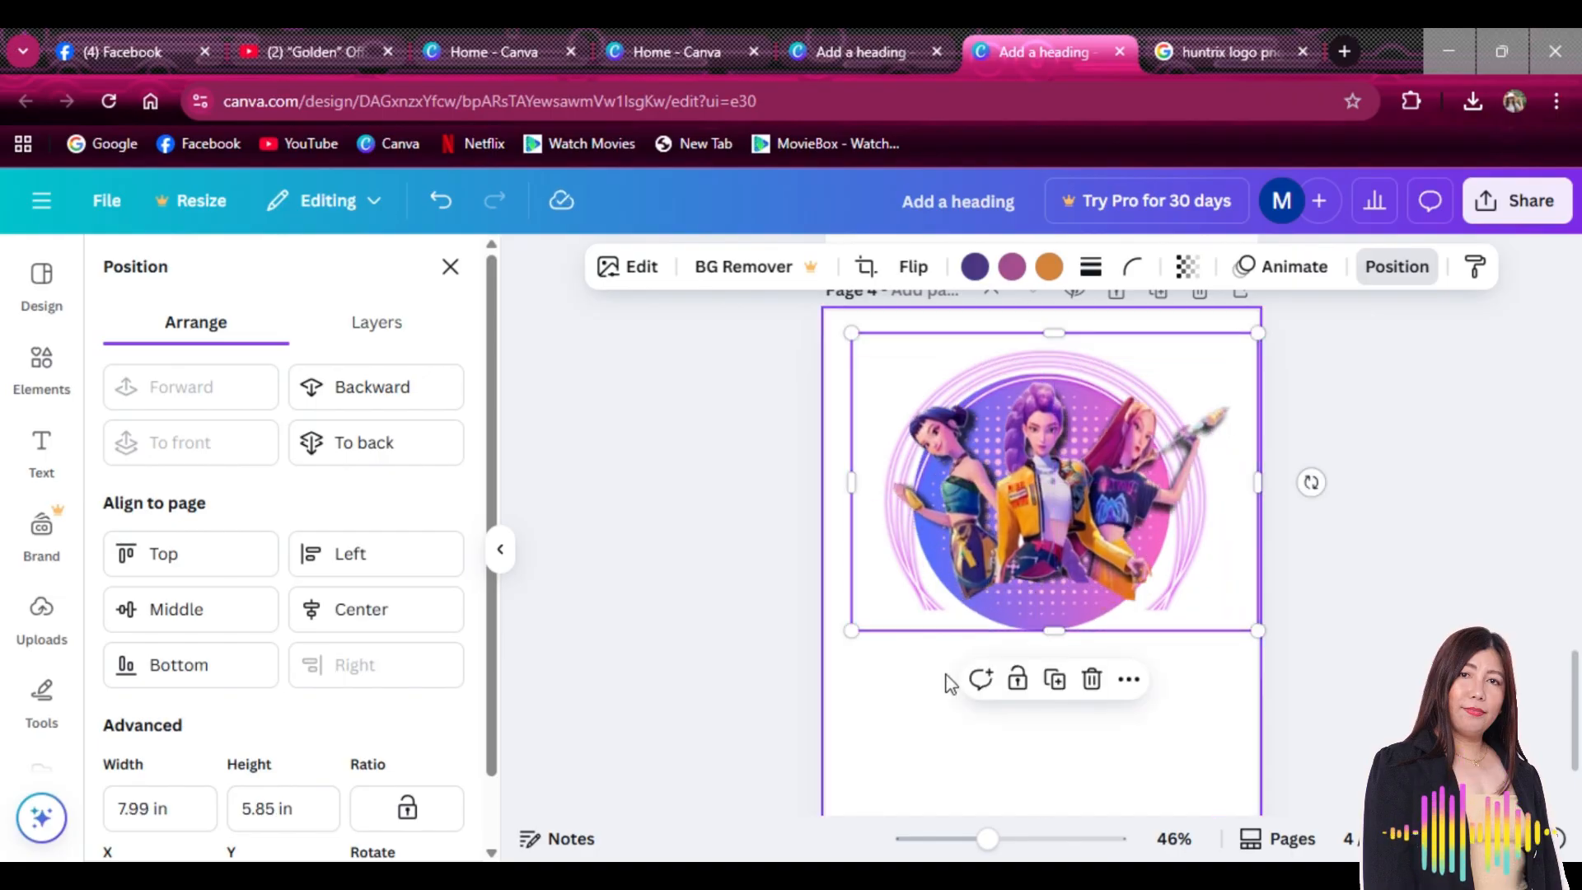
click(906, 698)
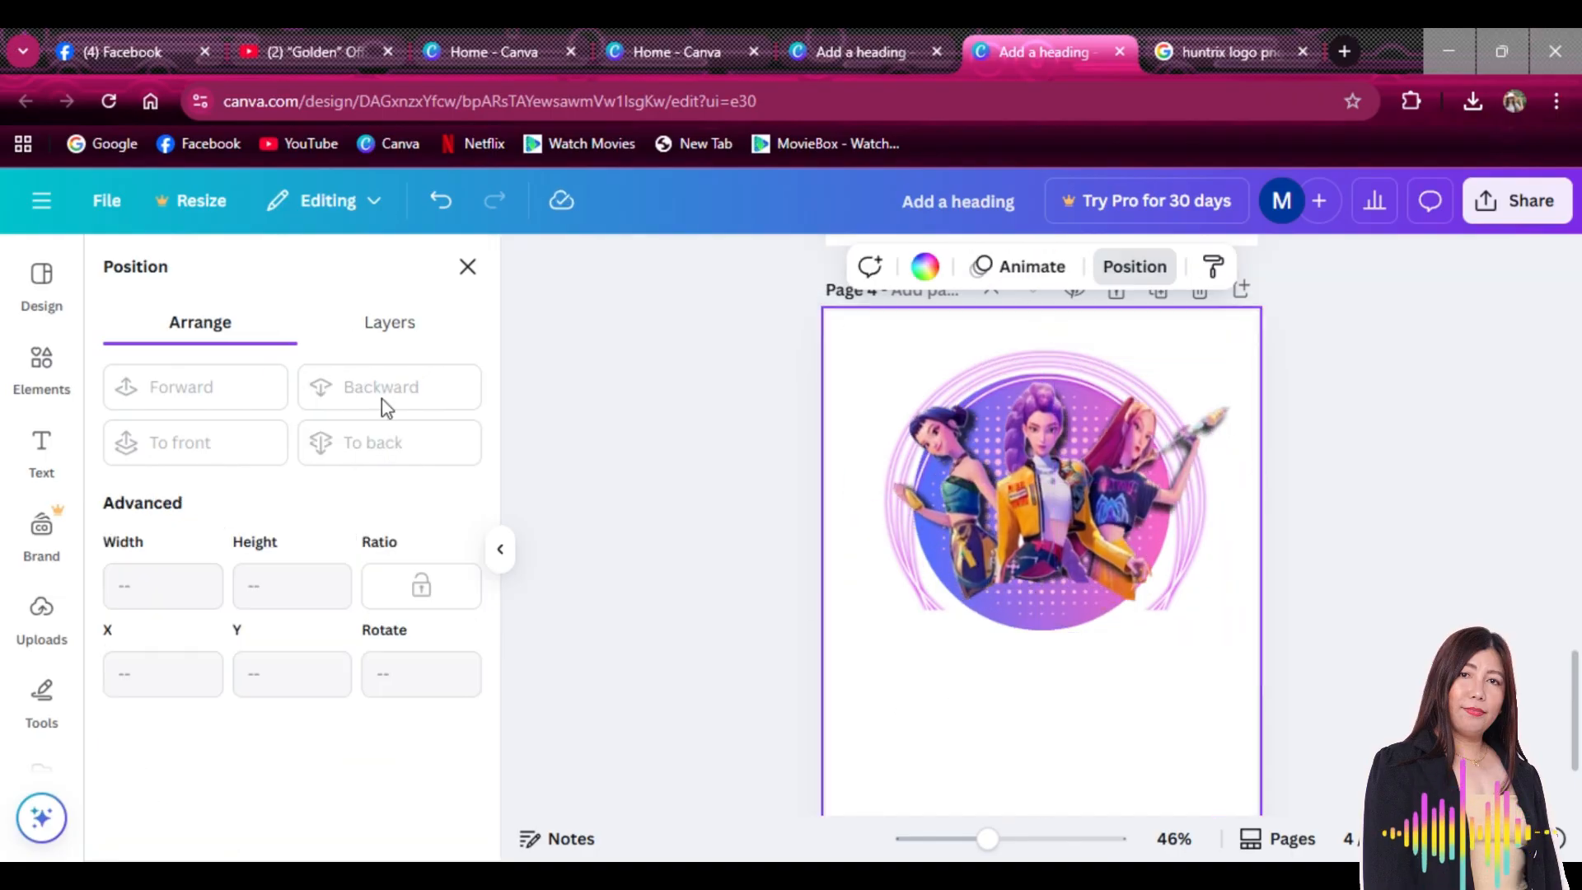
Search Elements for 'neon rec' and show all neon rectangle graphics
click(43, 395)
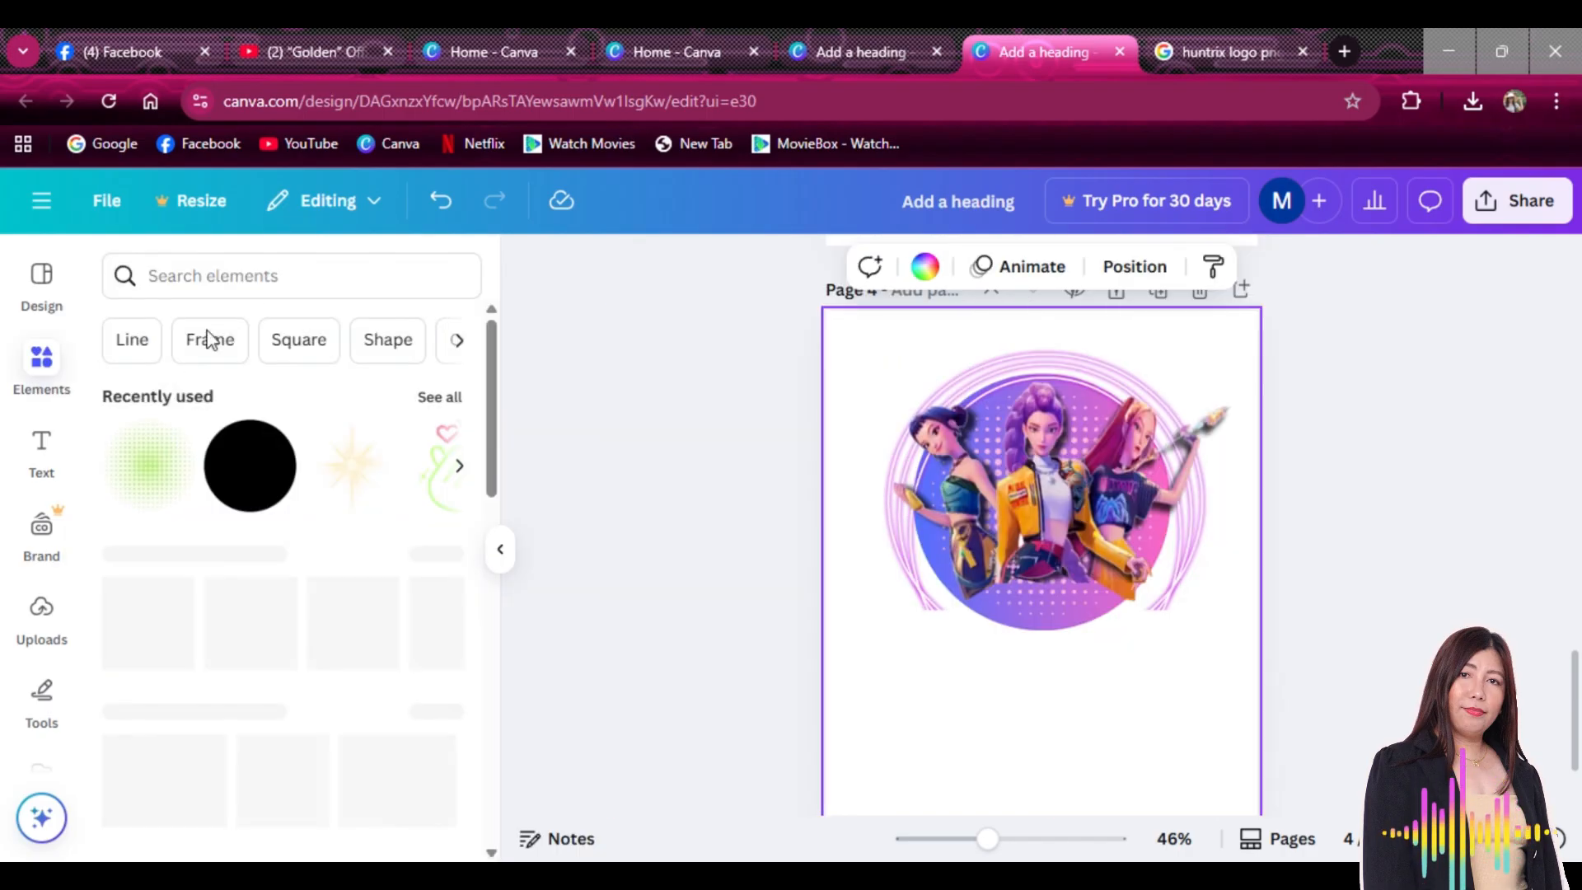
click(293, 255)
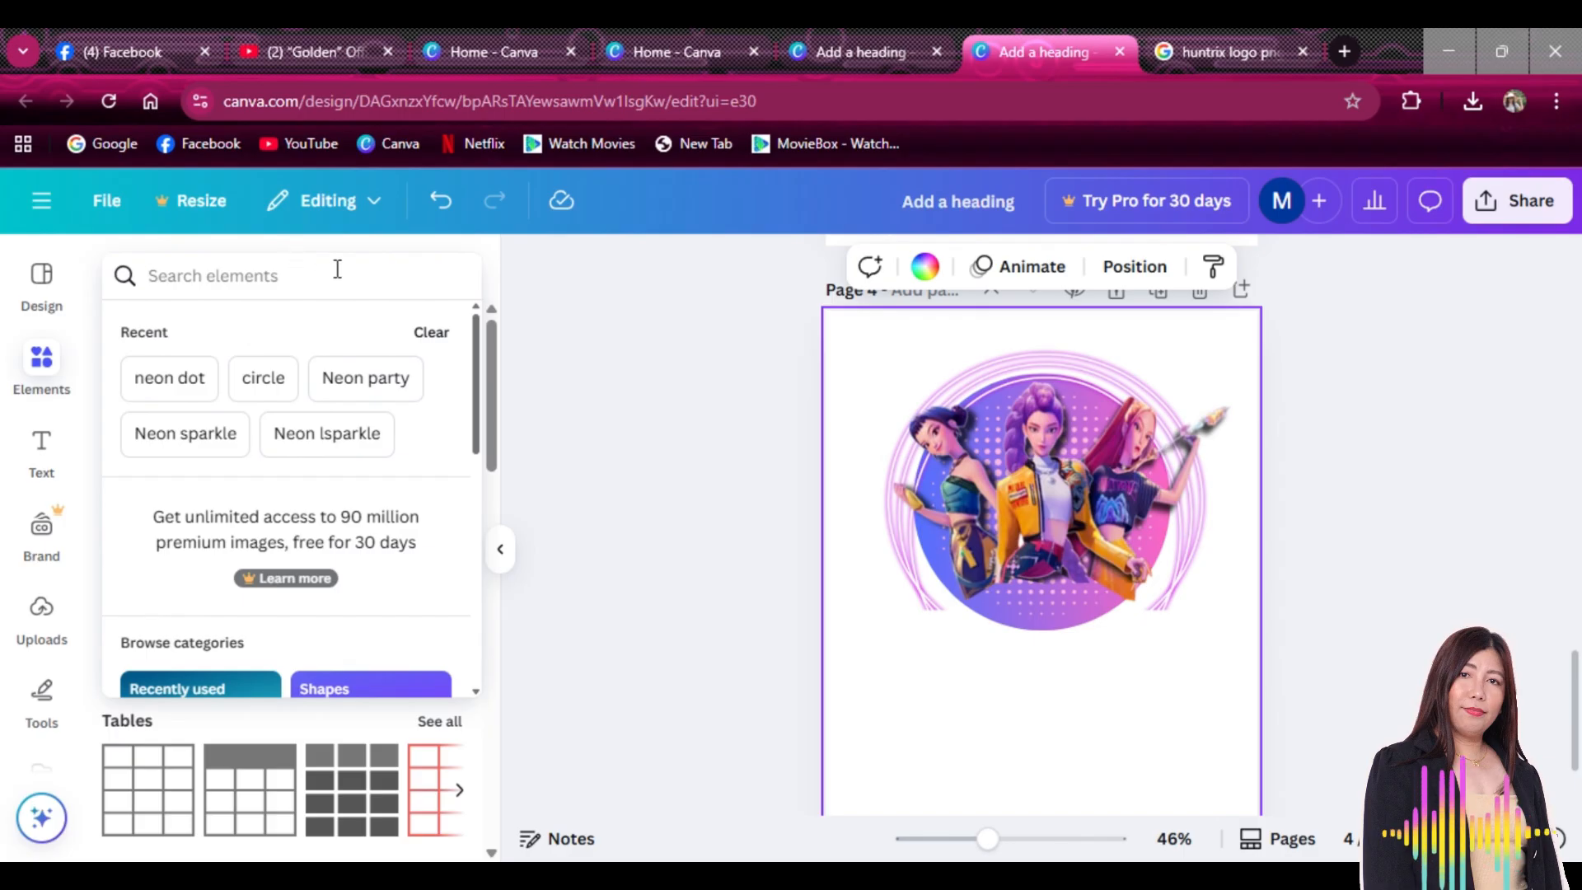
text(neon rec)
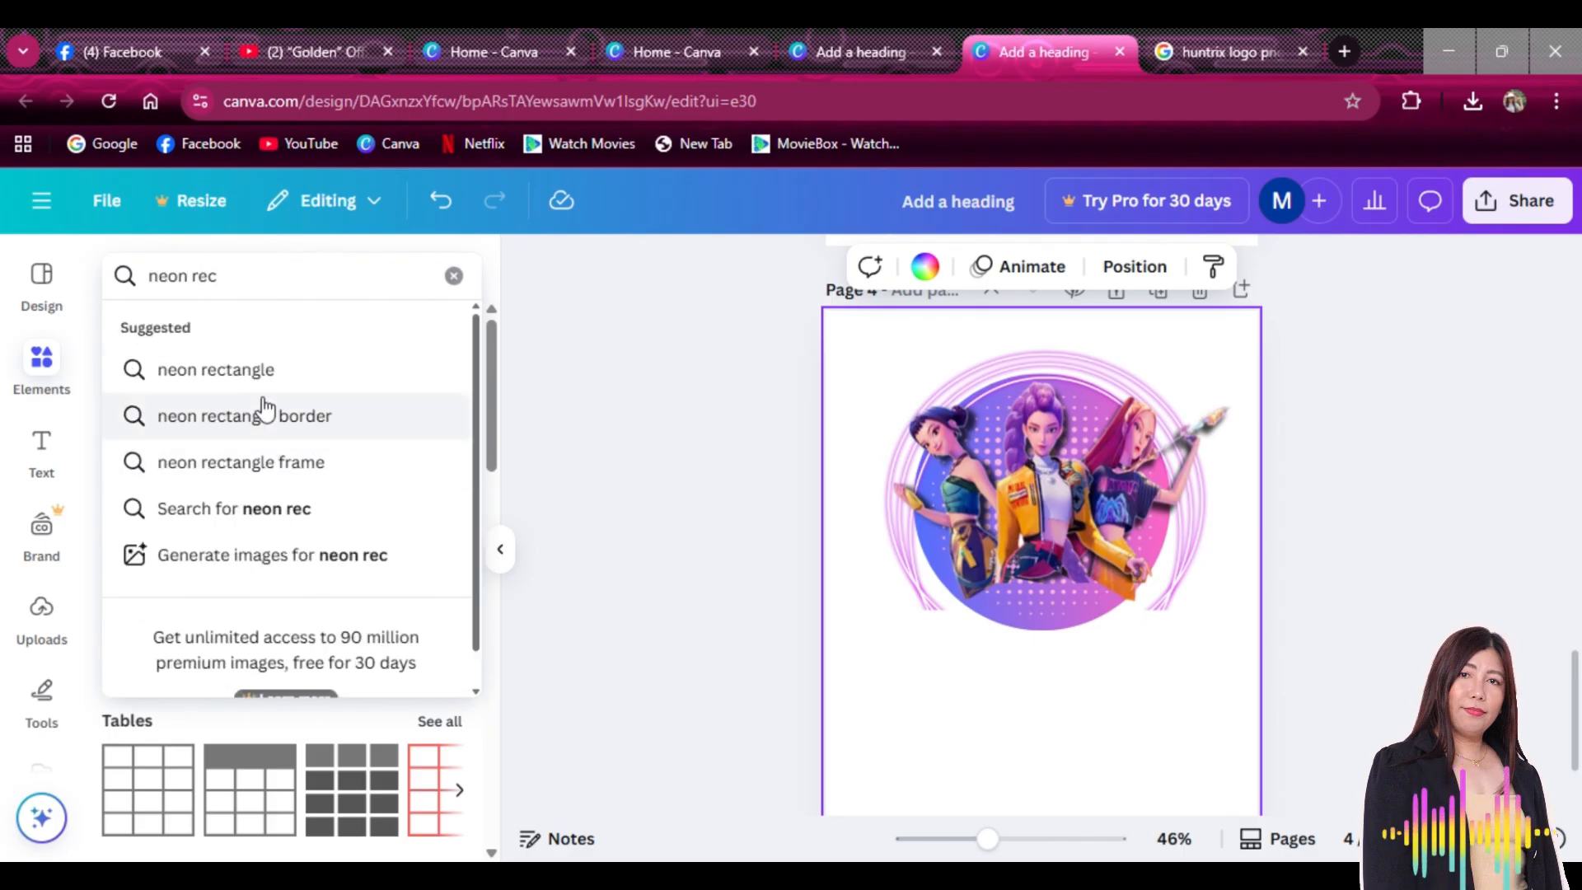
click(261, 369)
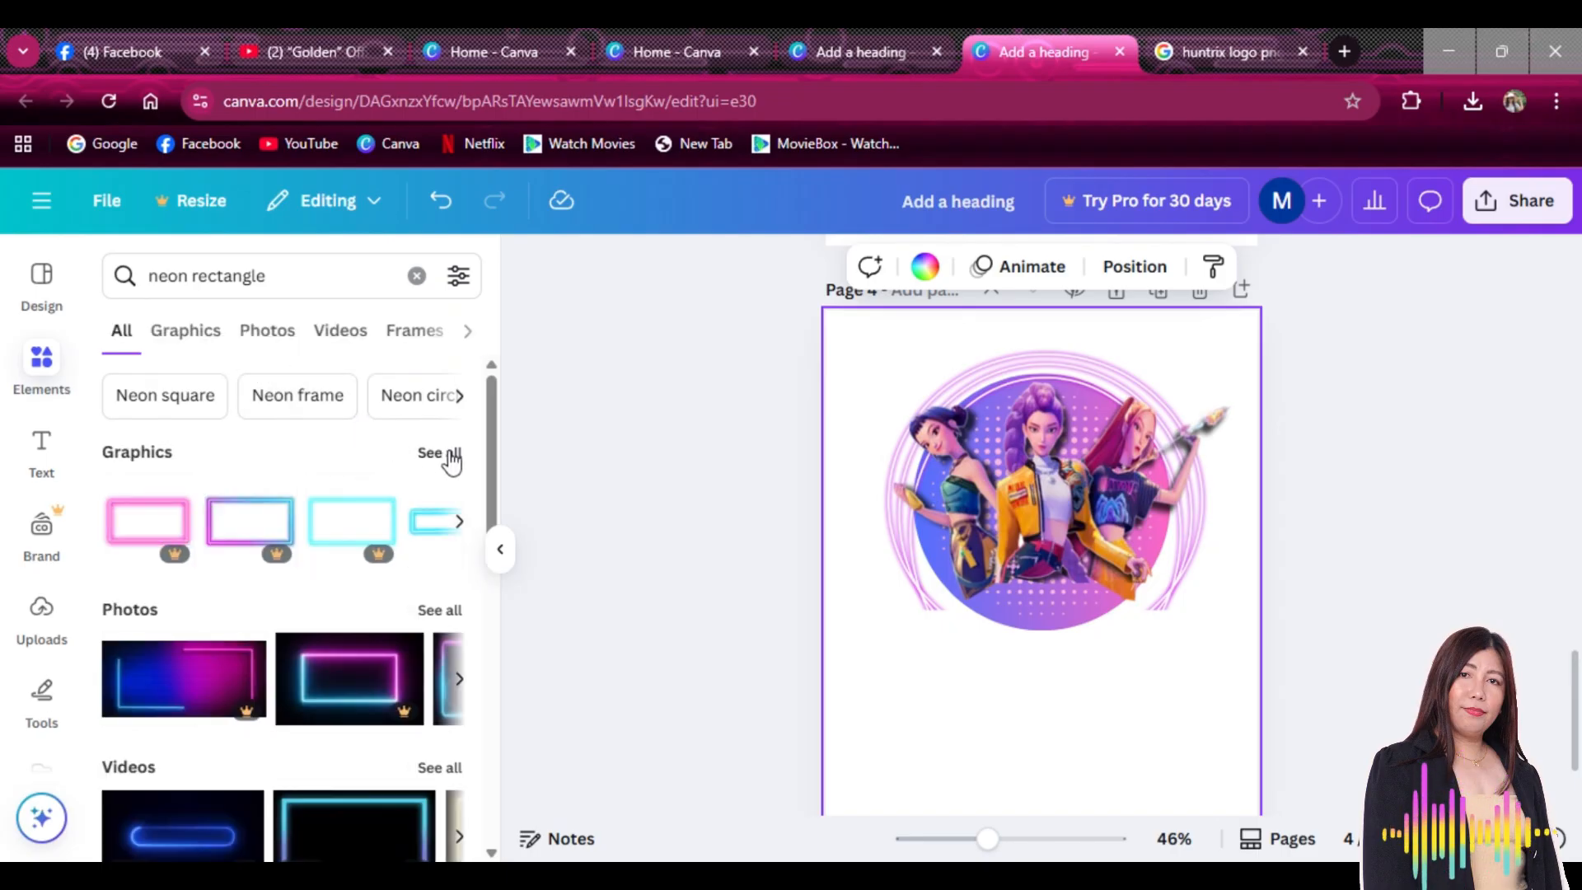
click(452, 461)
Place a pink neon rectangle frame on page 4 and enlarge it over the circle's lower half
scroll(422, 519, down, 2)
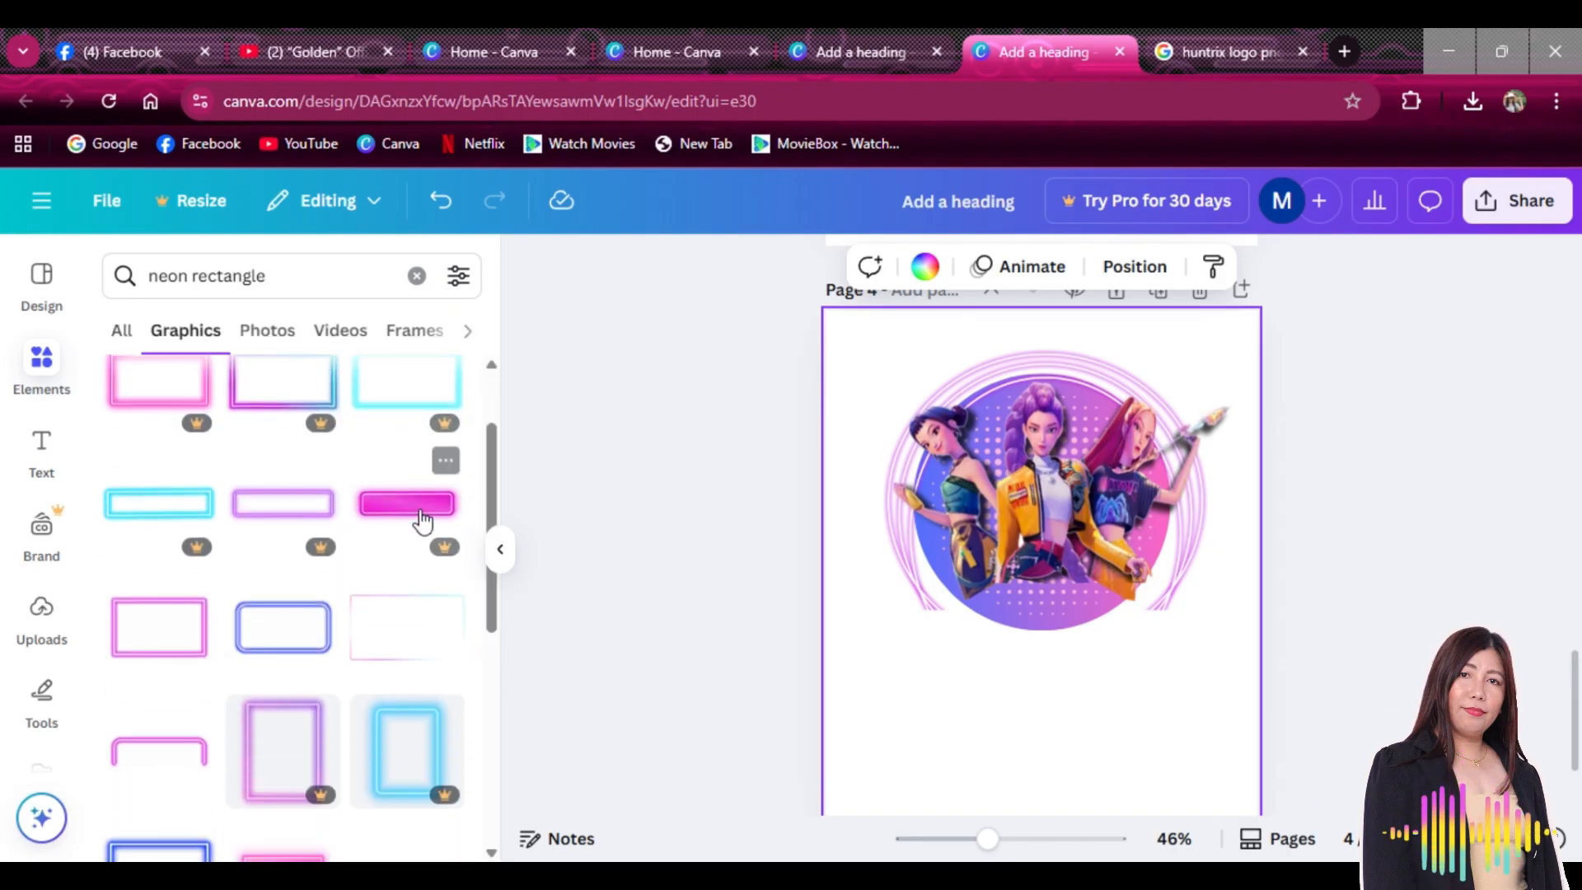
scroll(422, 520, down, 2)
scroll(311, 544, down, 8)
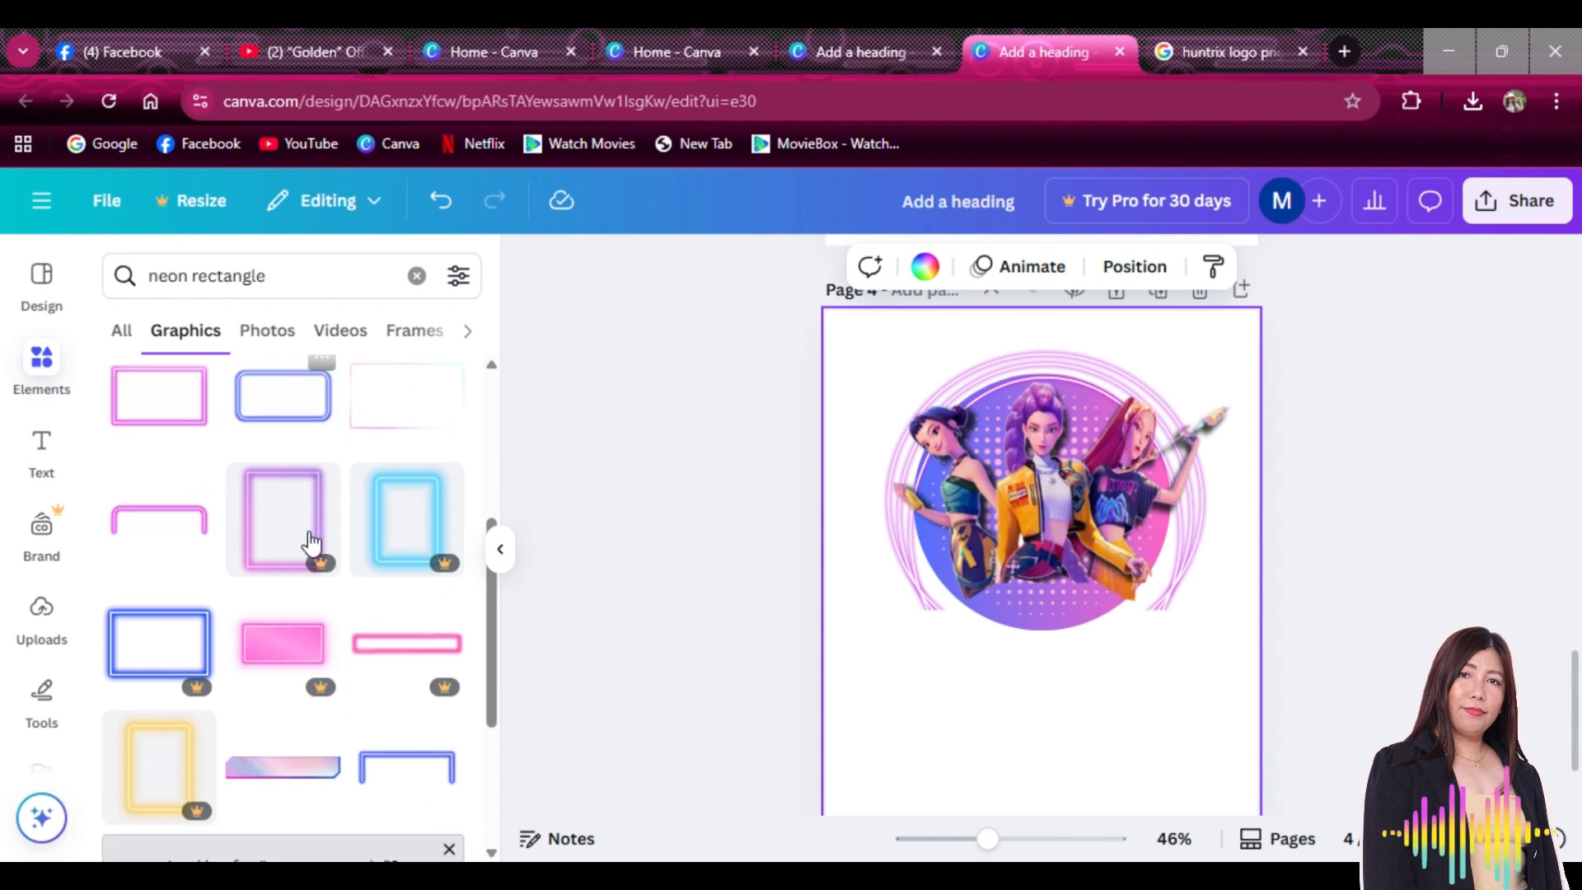
scroll(310, 540, down, 4)
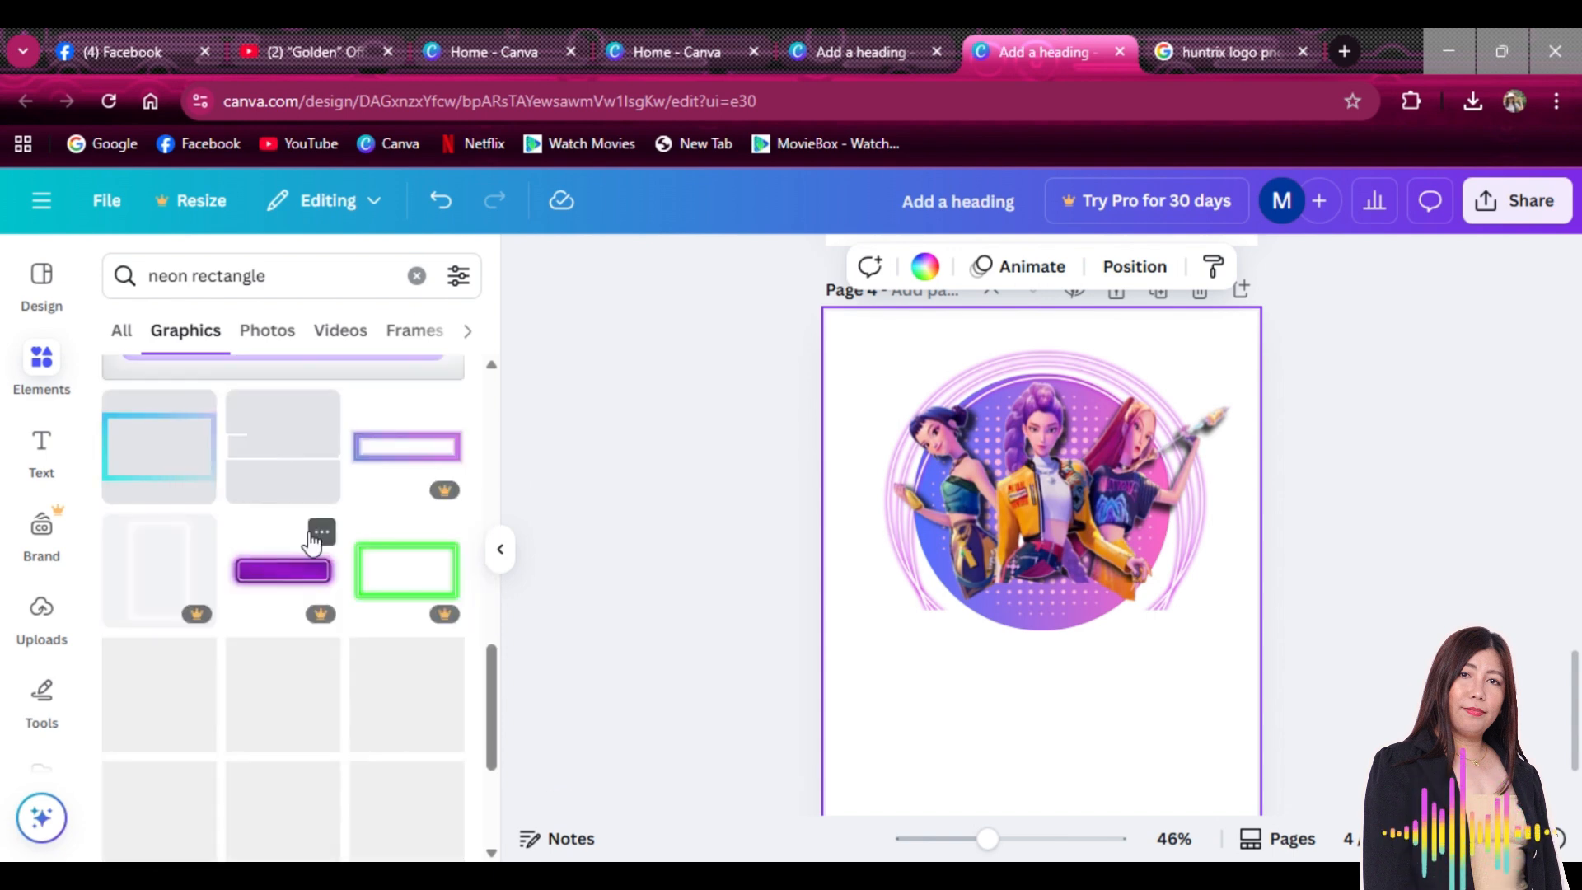
drag(1106, 679, 1181, 714)
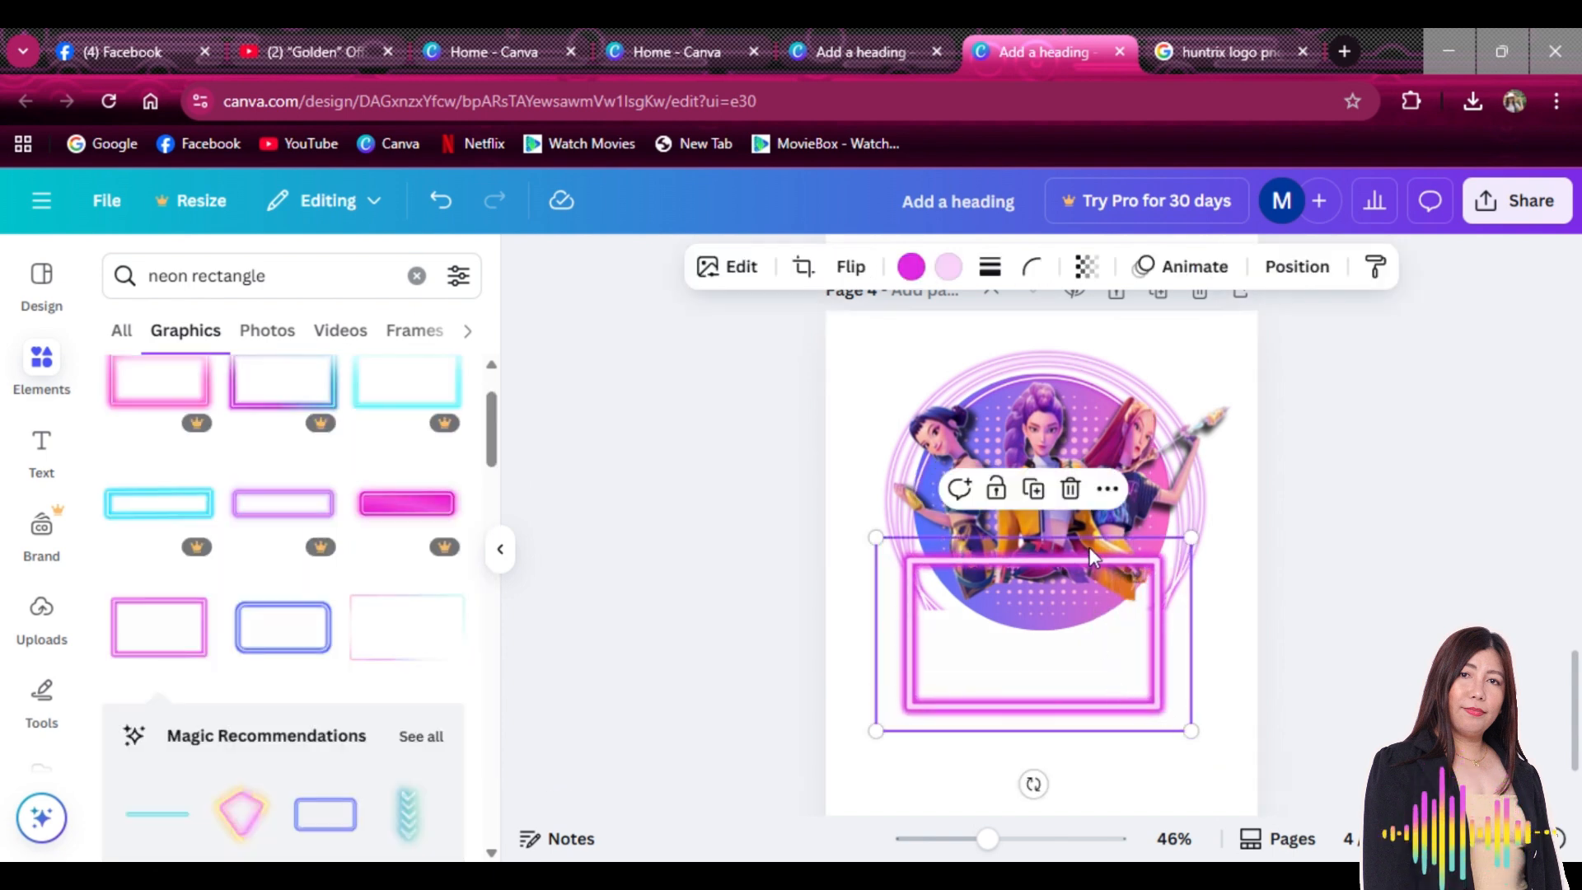
Delete the neon frame and turn a square into a wide light pink rectangle
click(1069, 492)
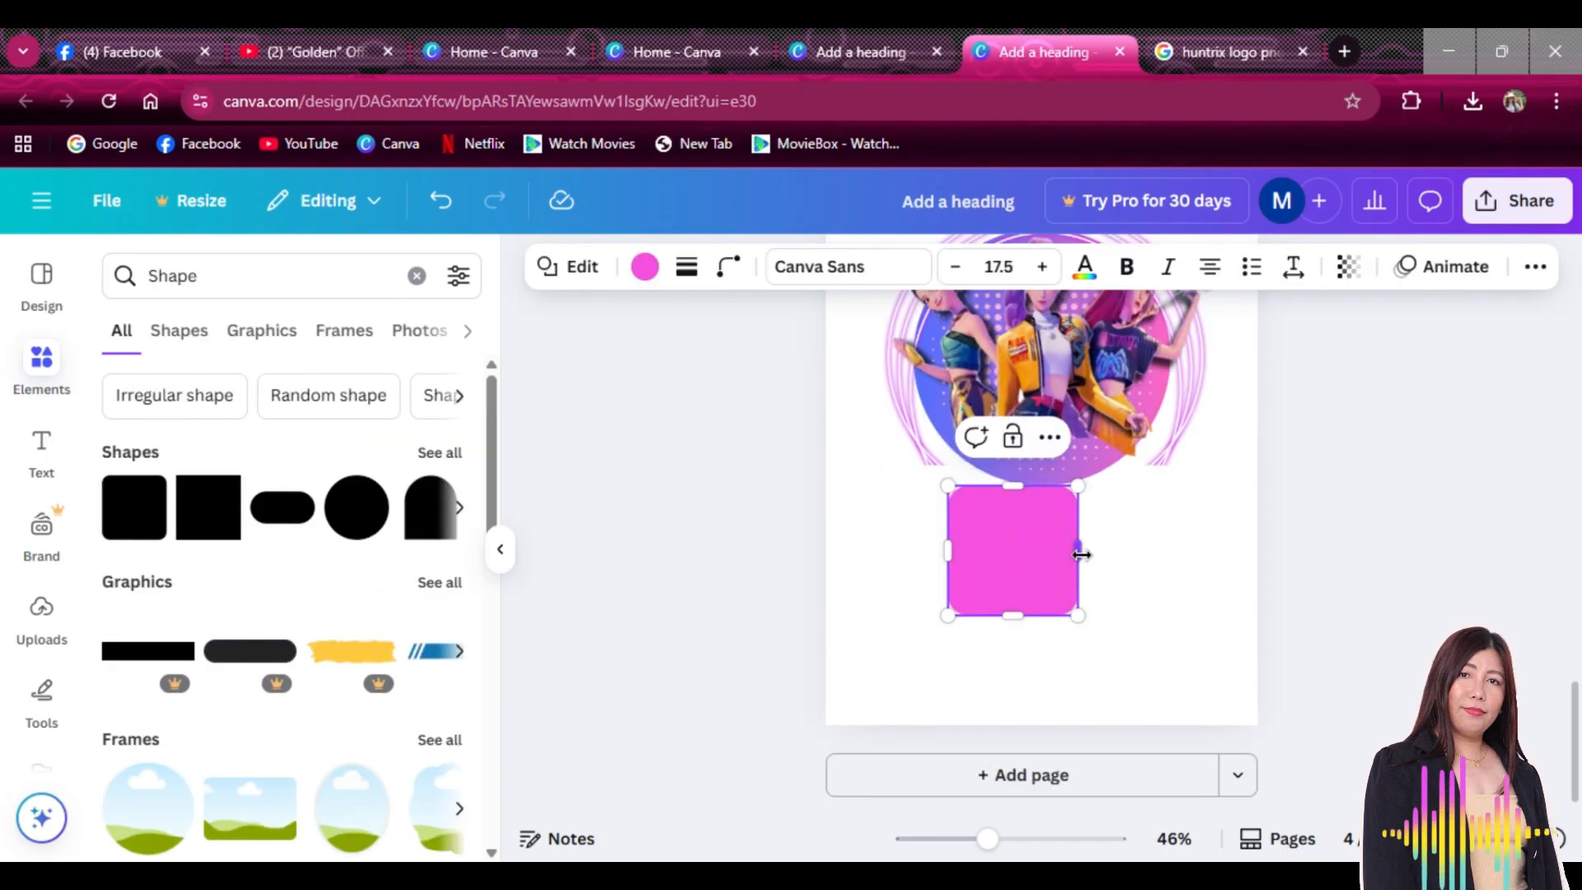
drag(1141, 537, 1215, 544)
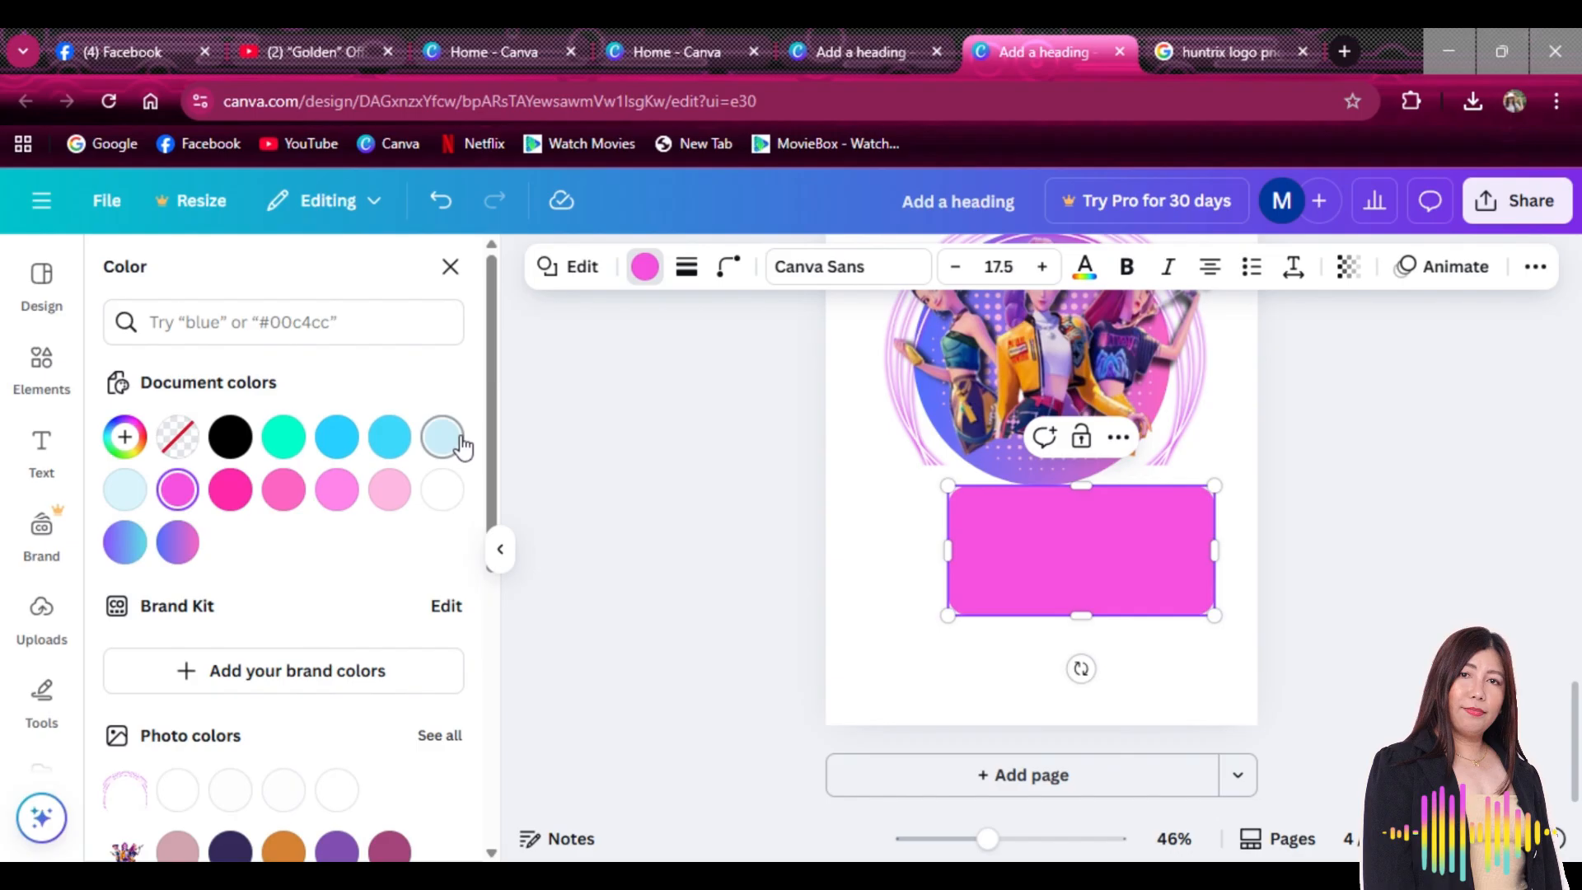
click(443, 437)
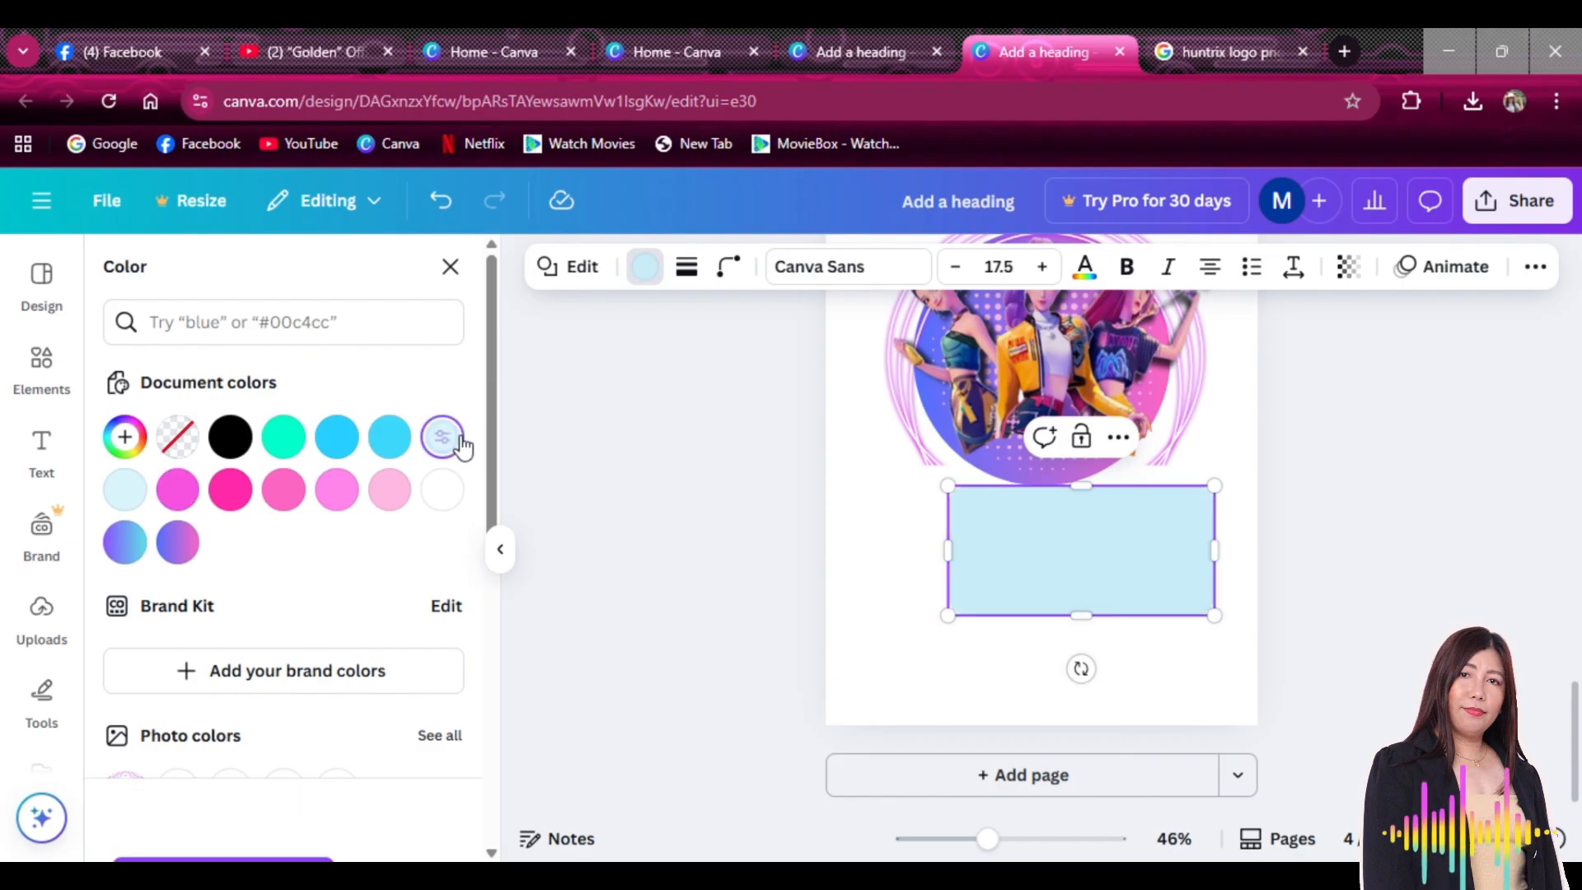
click(230, 489)
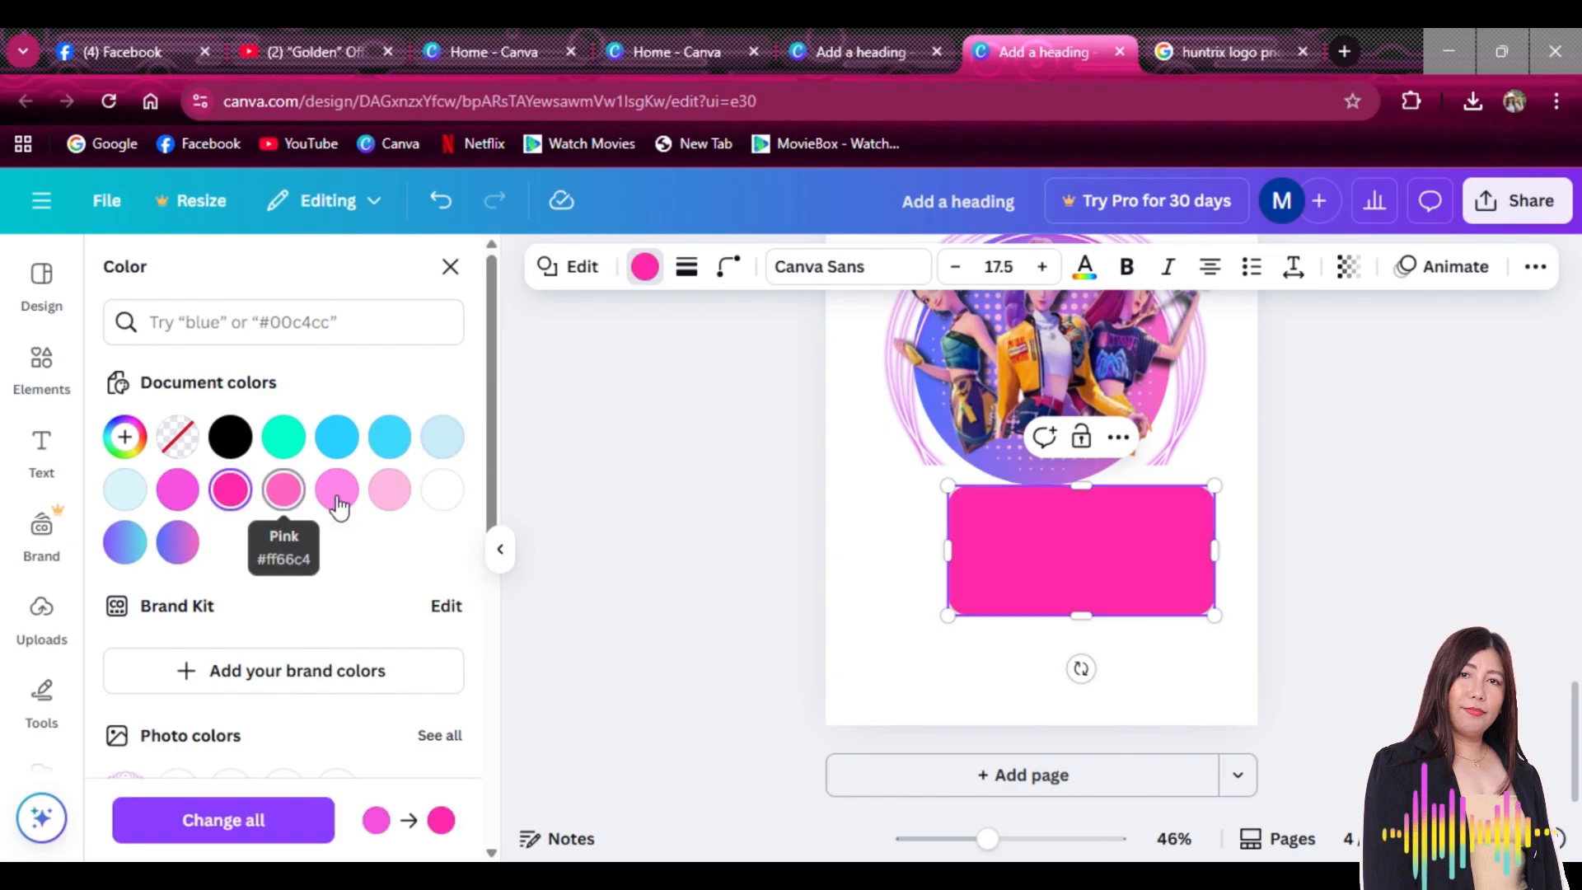
click(388, 489)
Resize the light pink bar to about 6.3 × 2 and centre it just below the circle image
drag(1130, 590, 1066, 576)
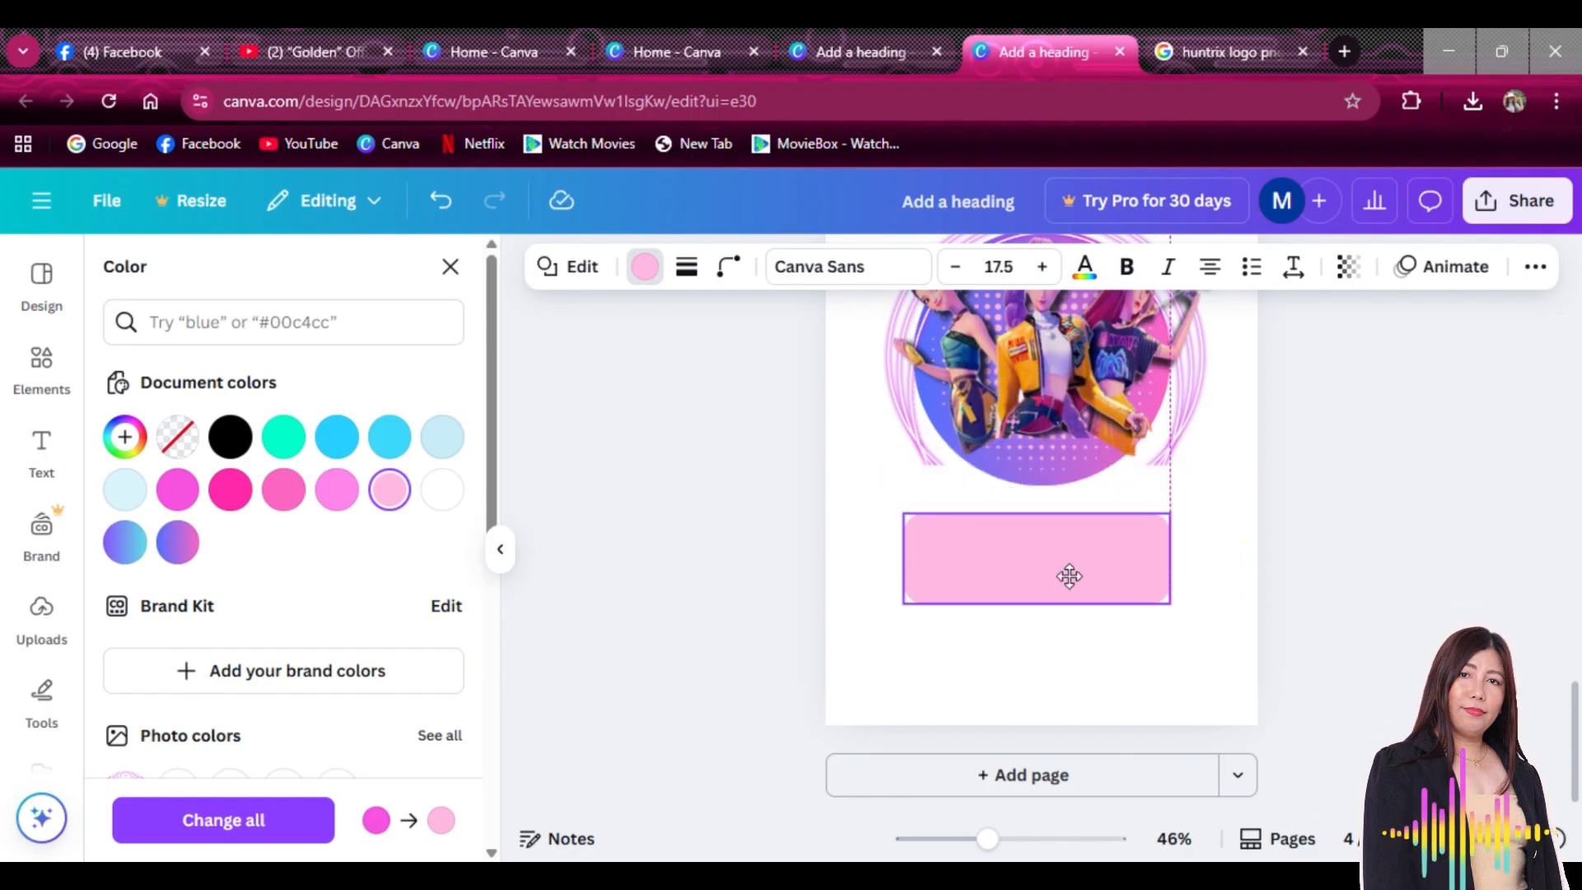
drag(1170, 607, 1226, 615)
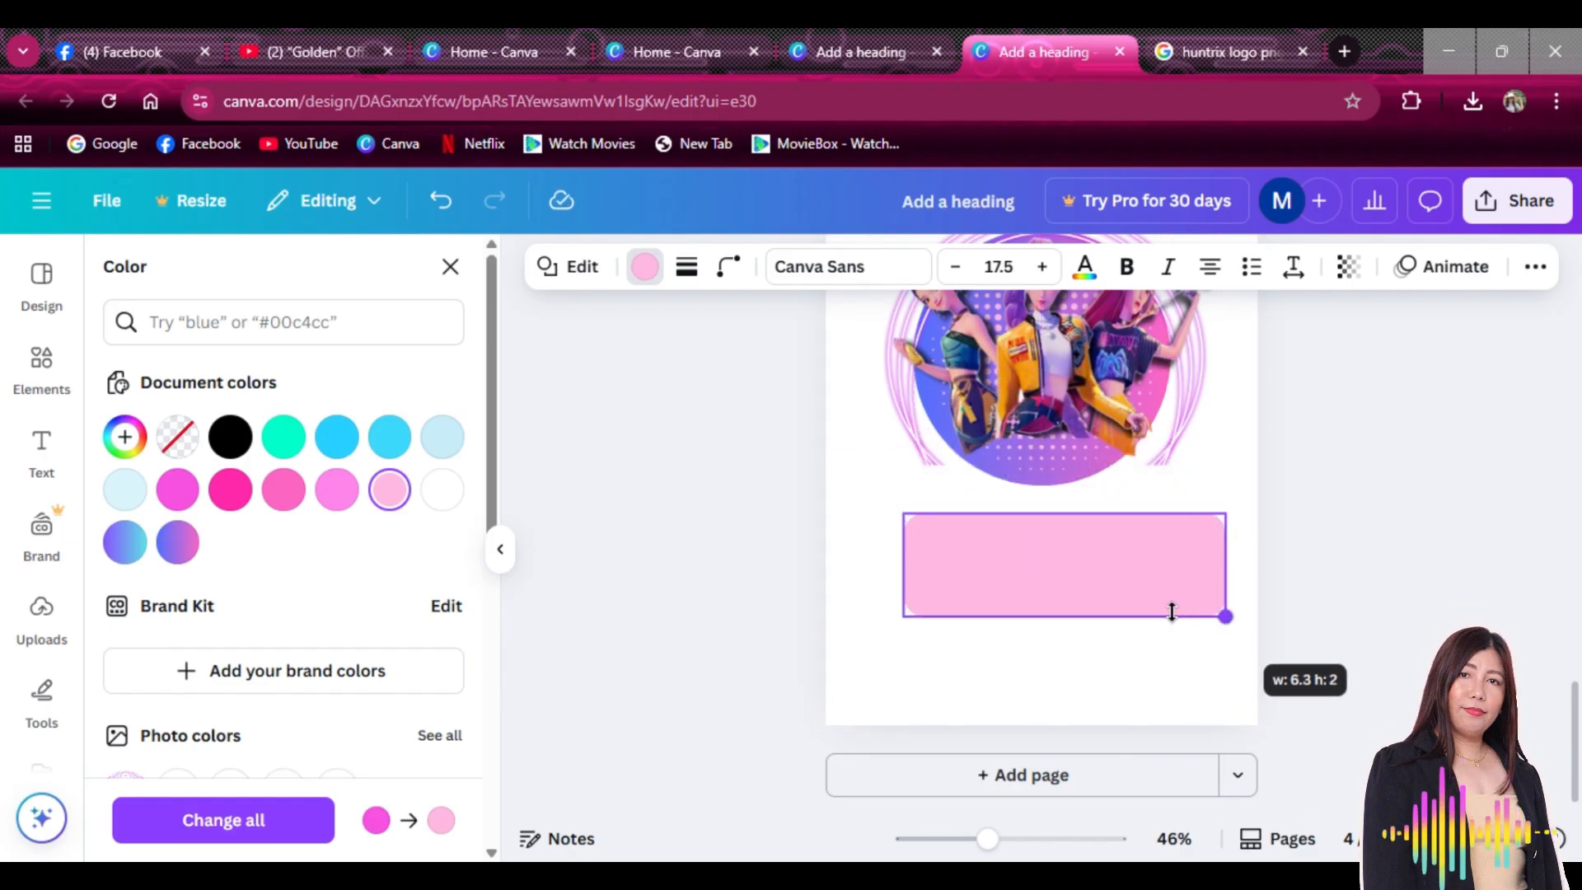
click(1135, 660)
drag(1099, 585, 1054, 487)
click(1130, 629)
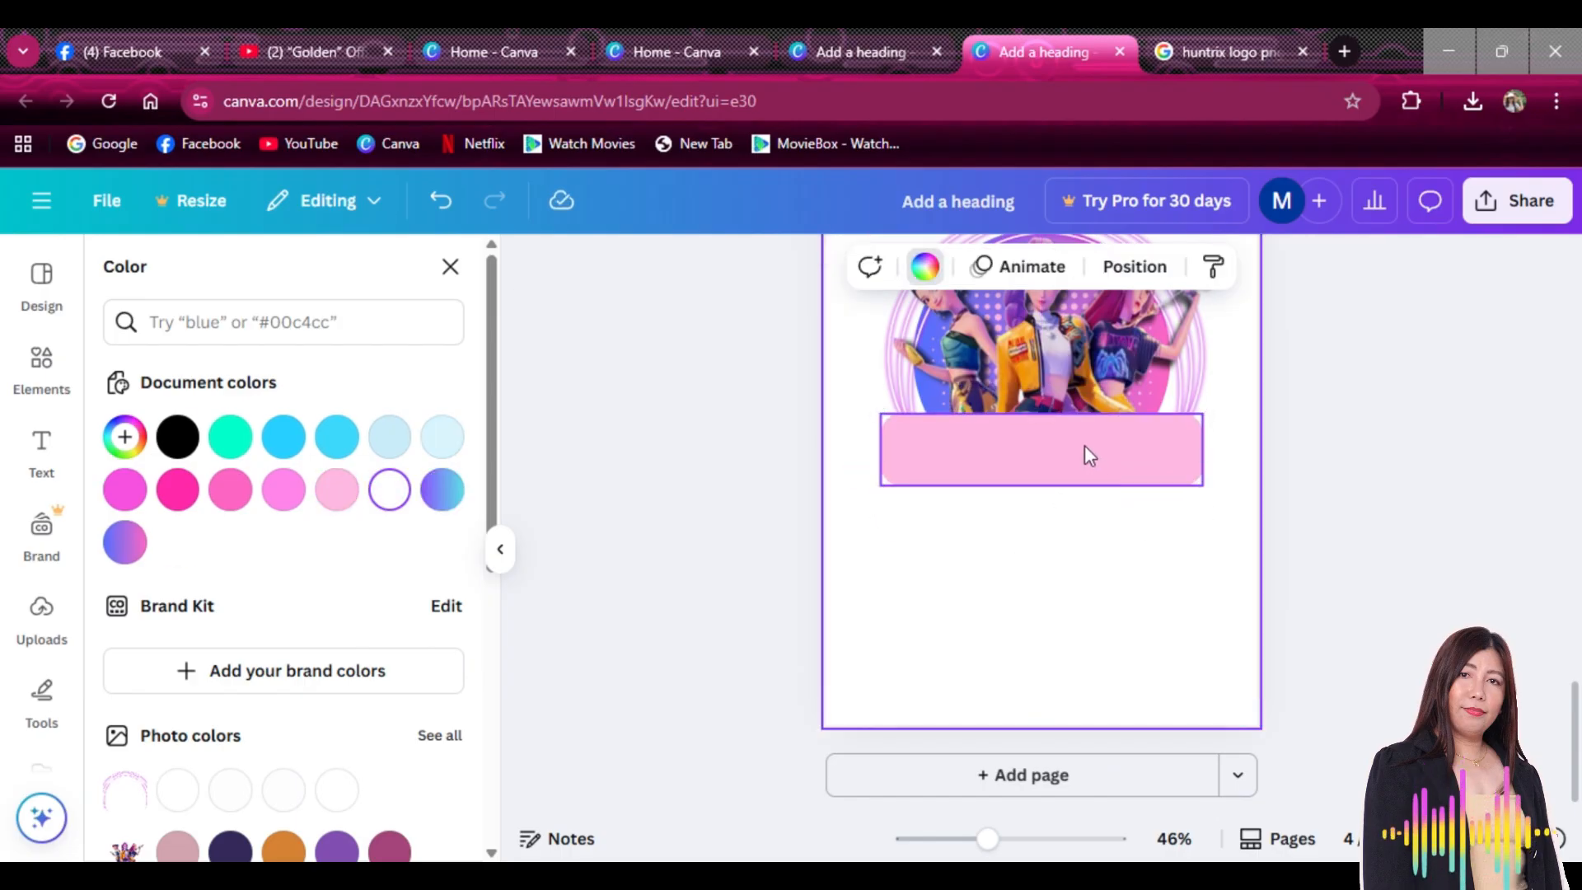
click(1088, 474)
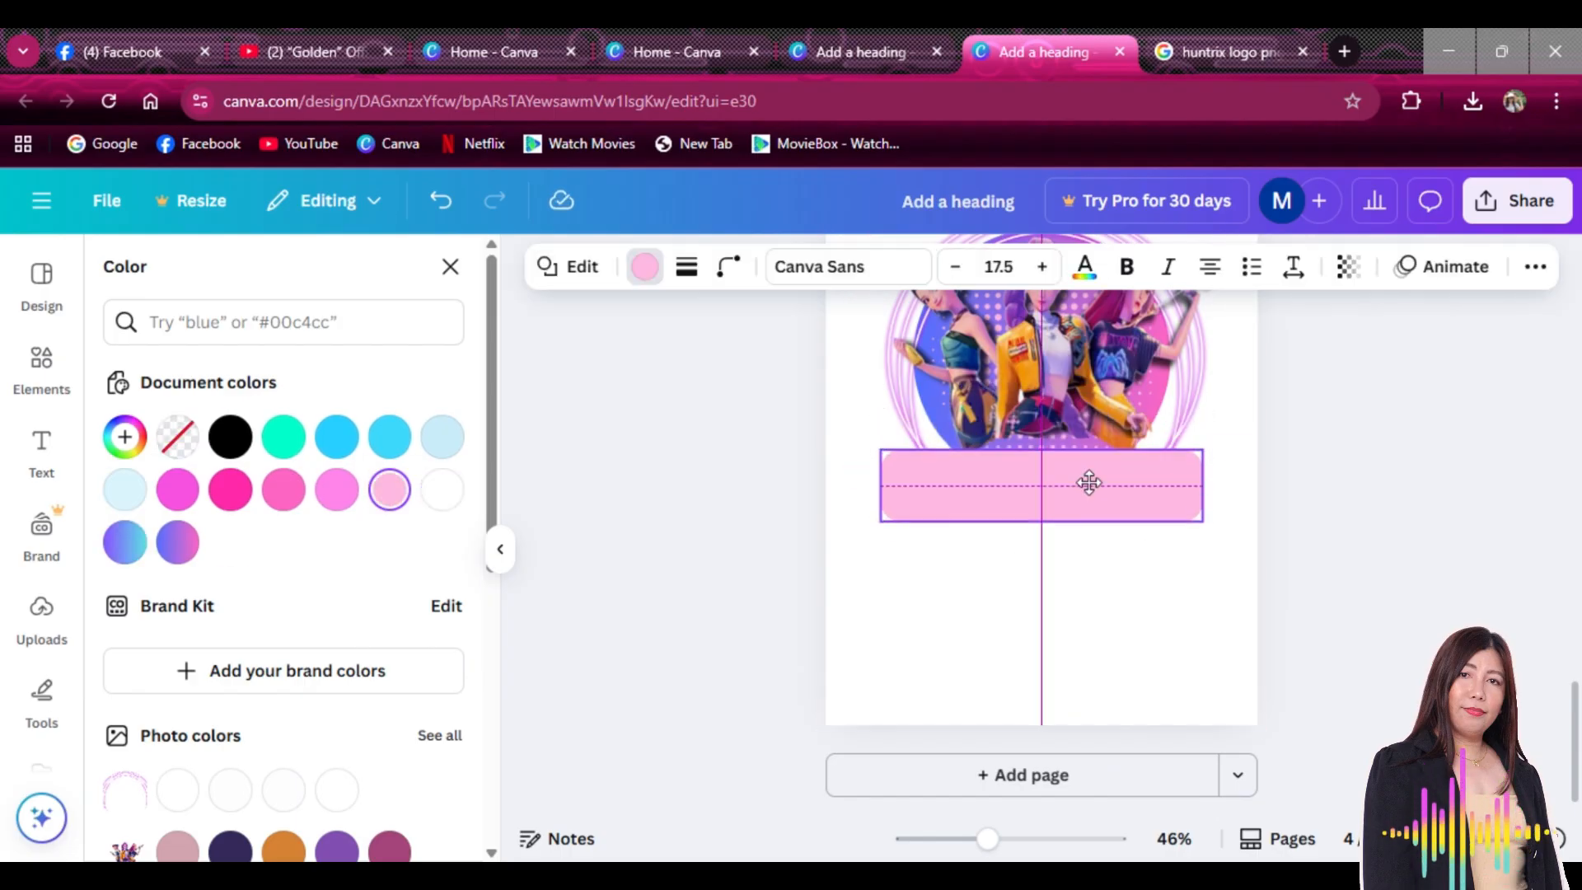
click(1169, 650)
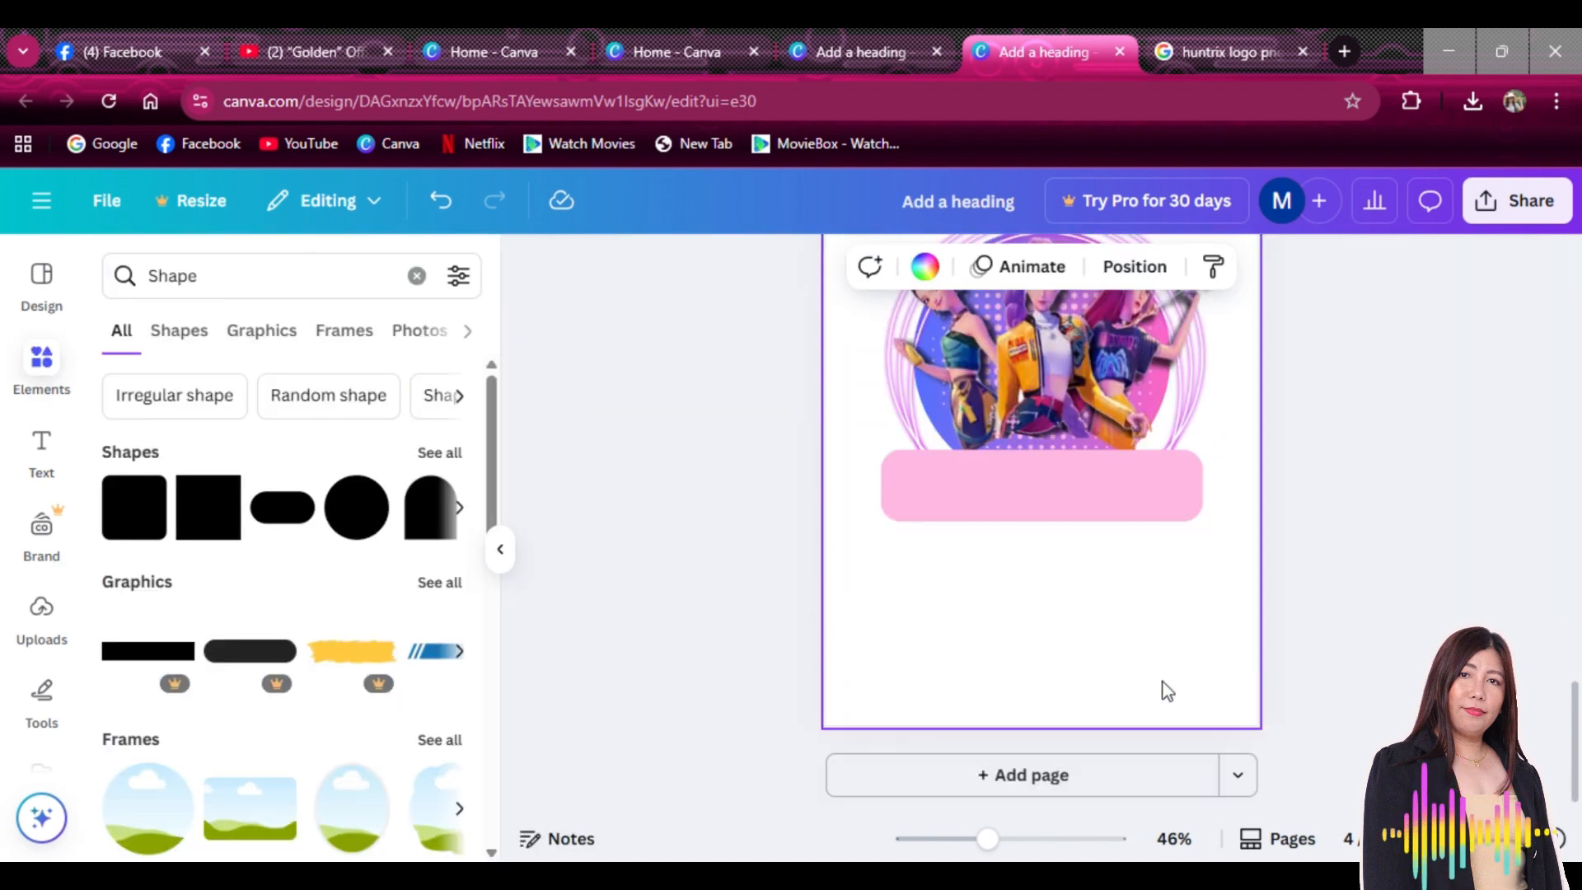
scroll(1204, 682, up, 1)
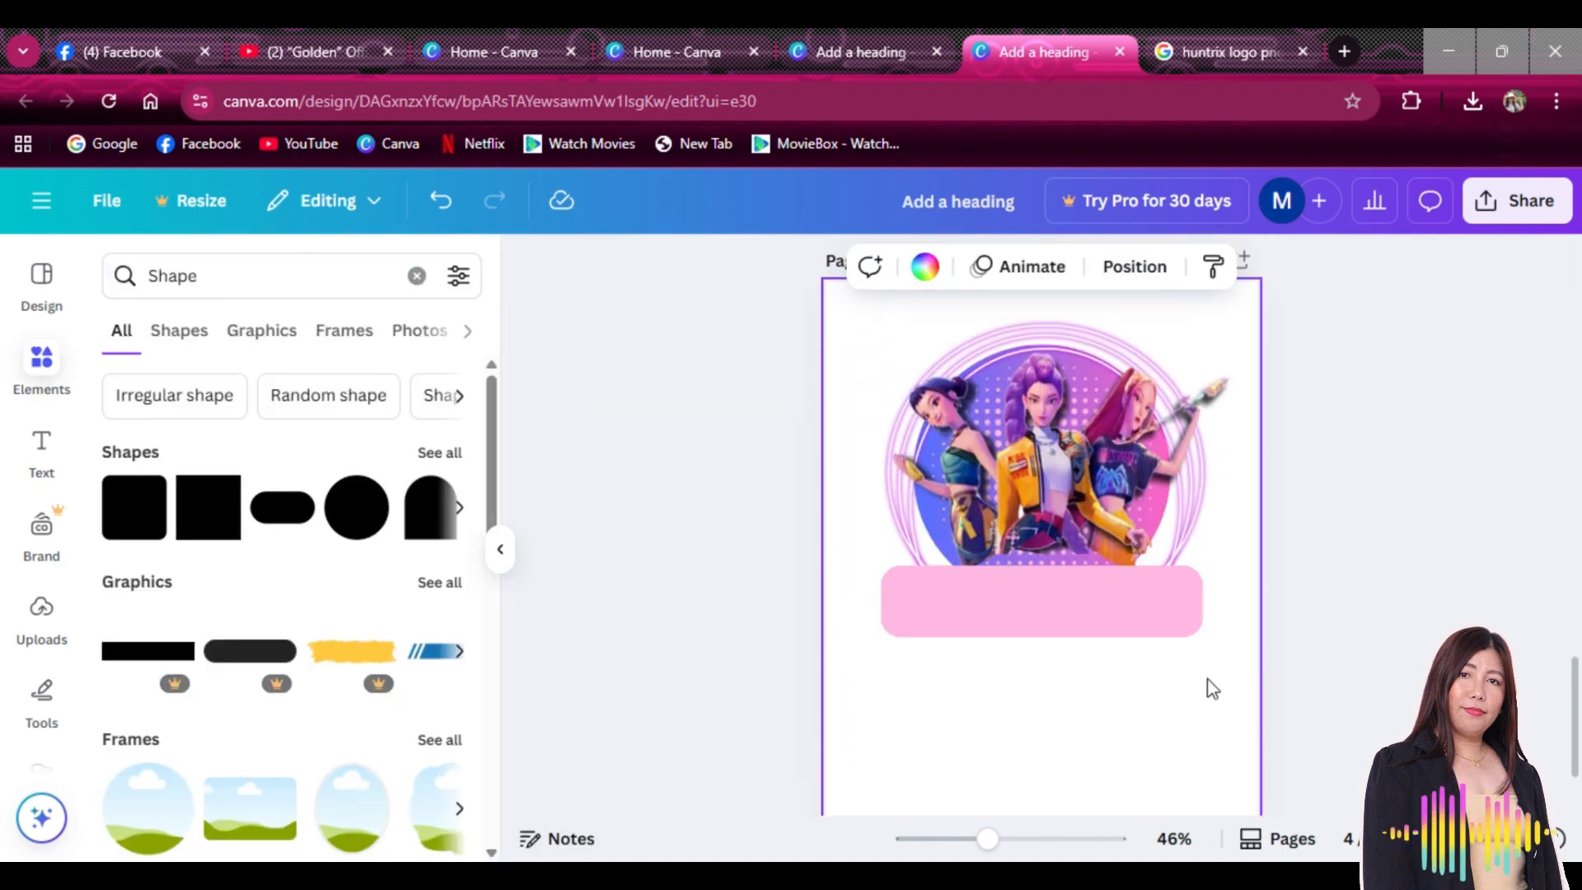
drag(1110, 611, 1112, 606)
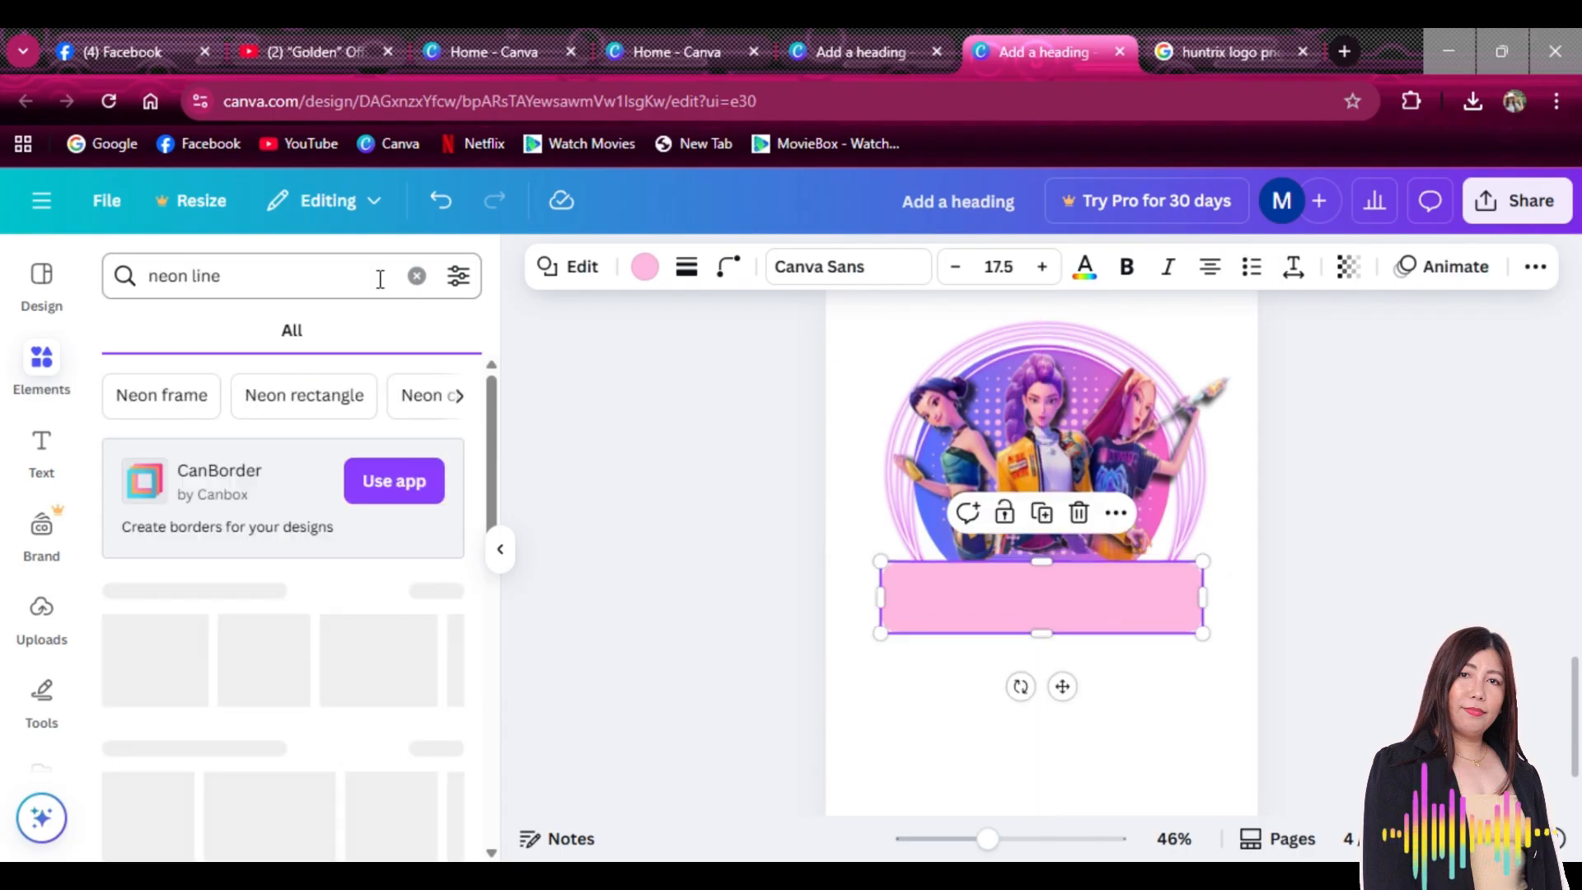
Add the red neon line graphic and stretch it across the pink bar
scroll(445, 528, down, 1)
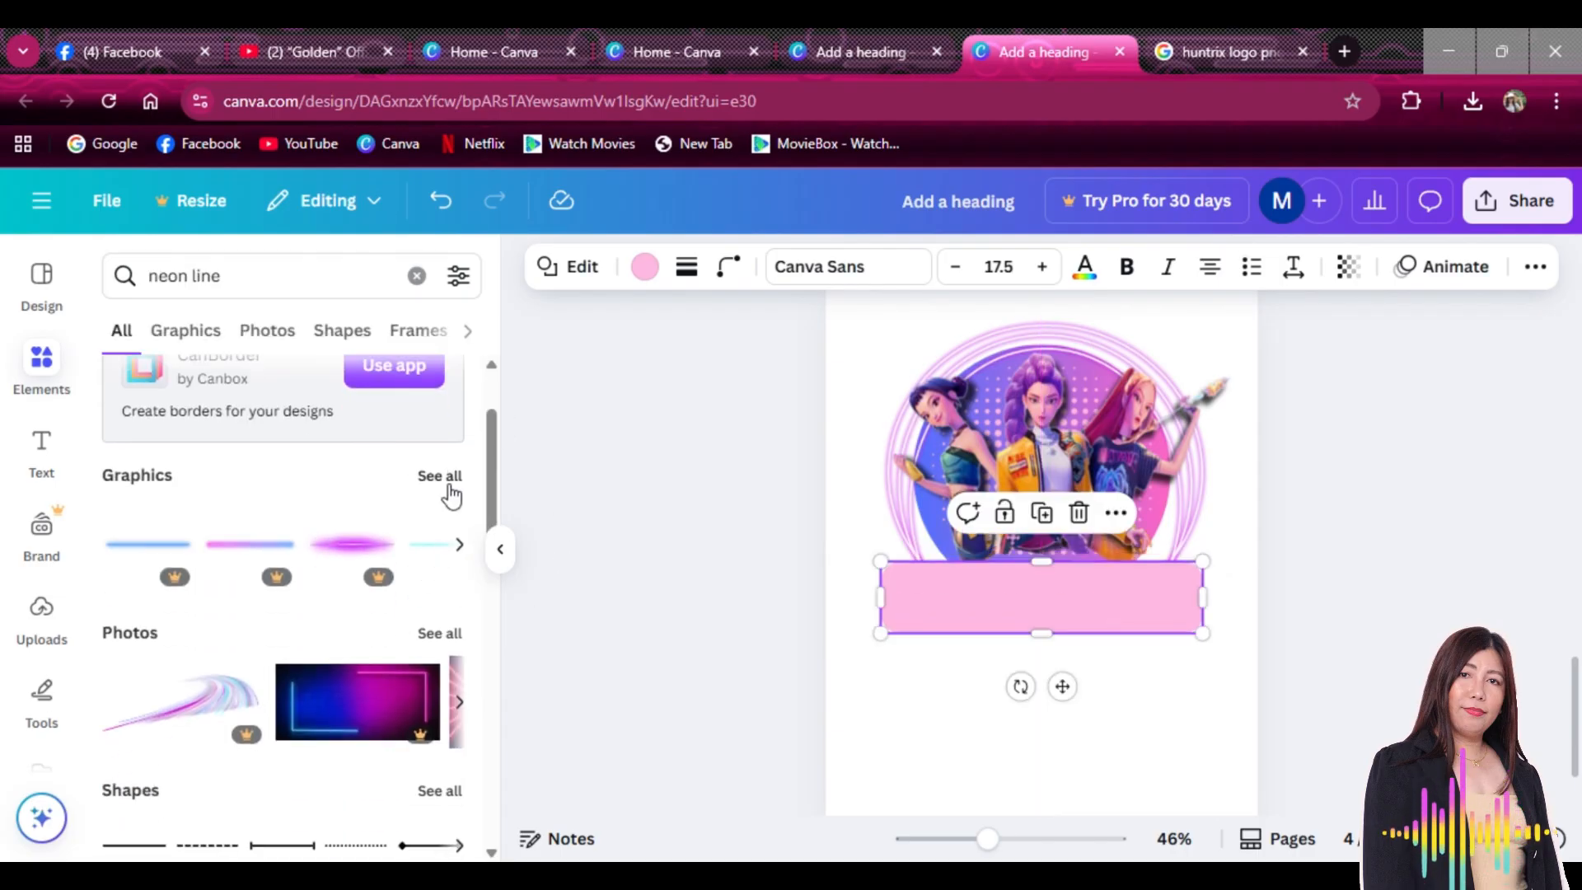
click(452, 482)
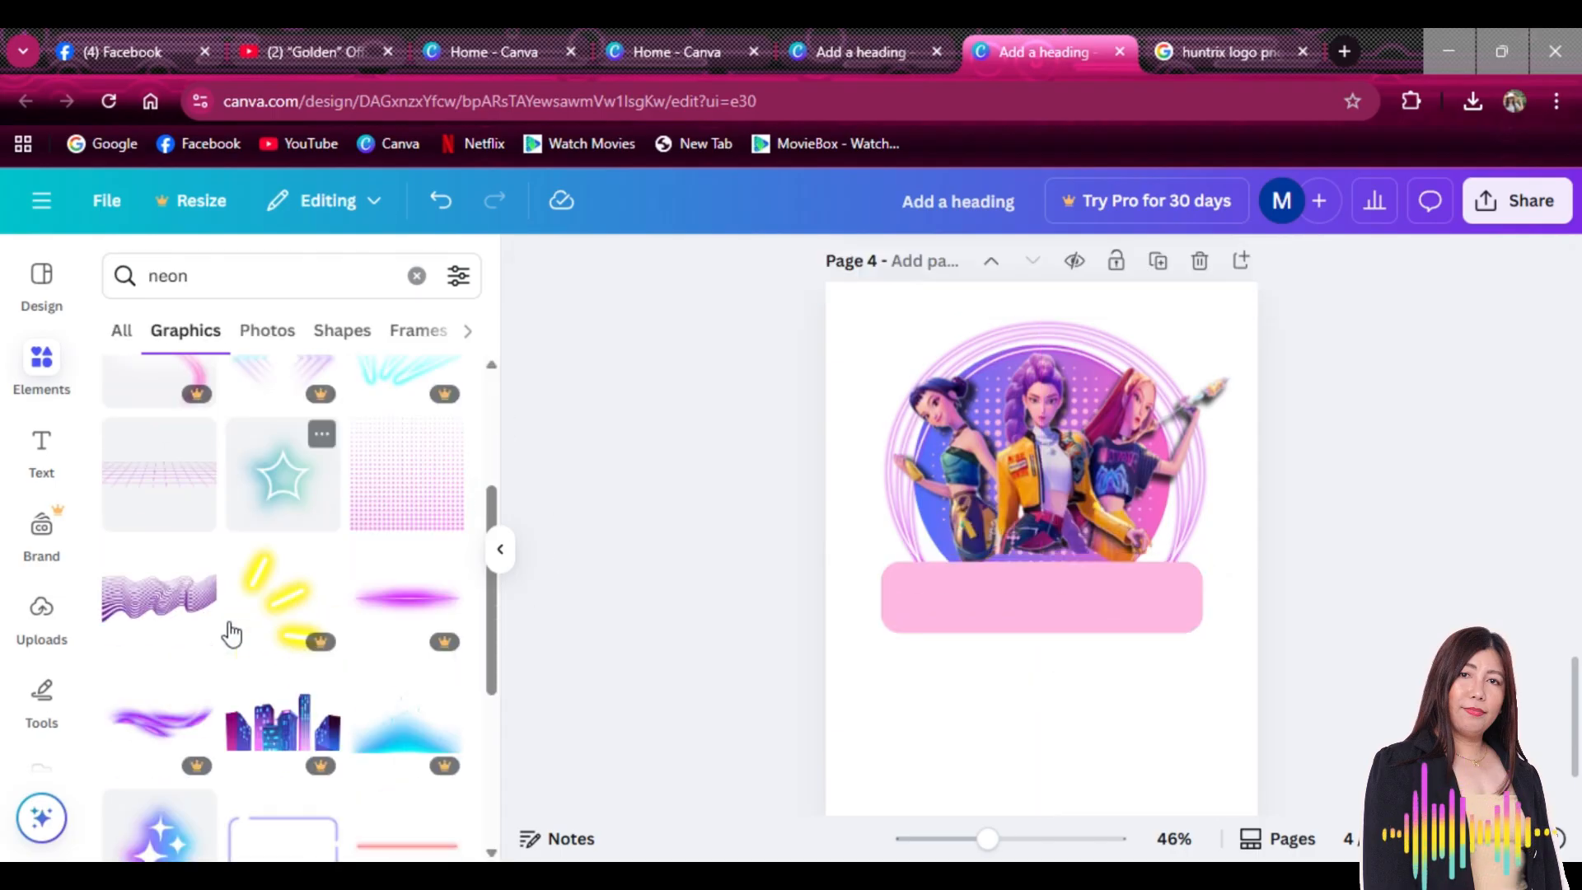
scroll(231, 633, down, 3)
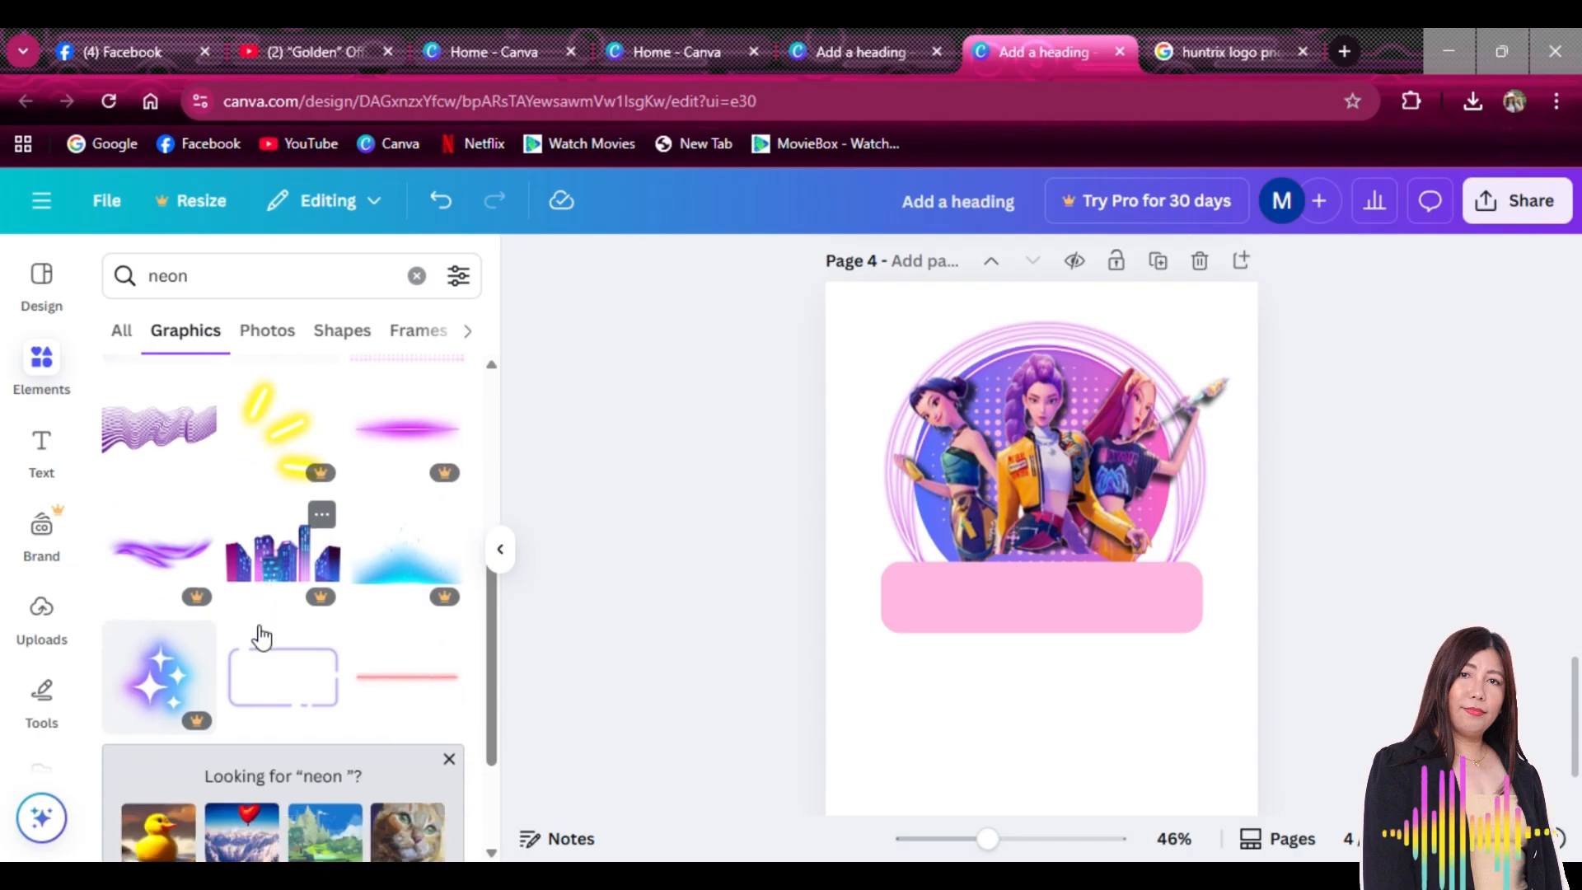
click(396, 668)
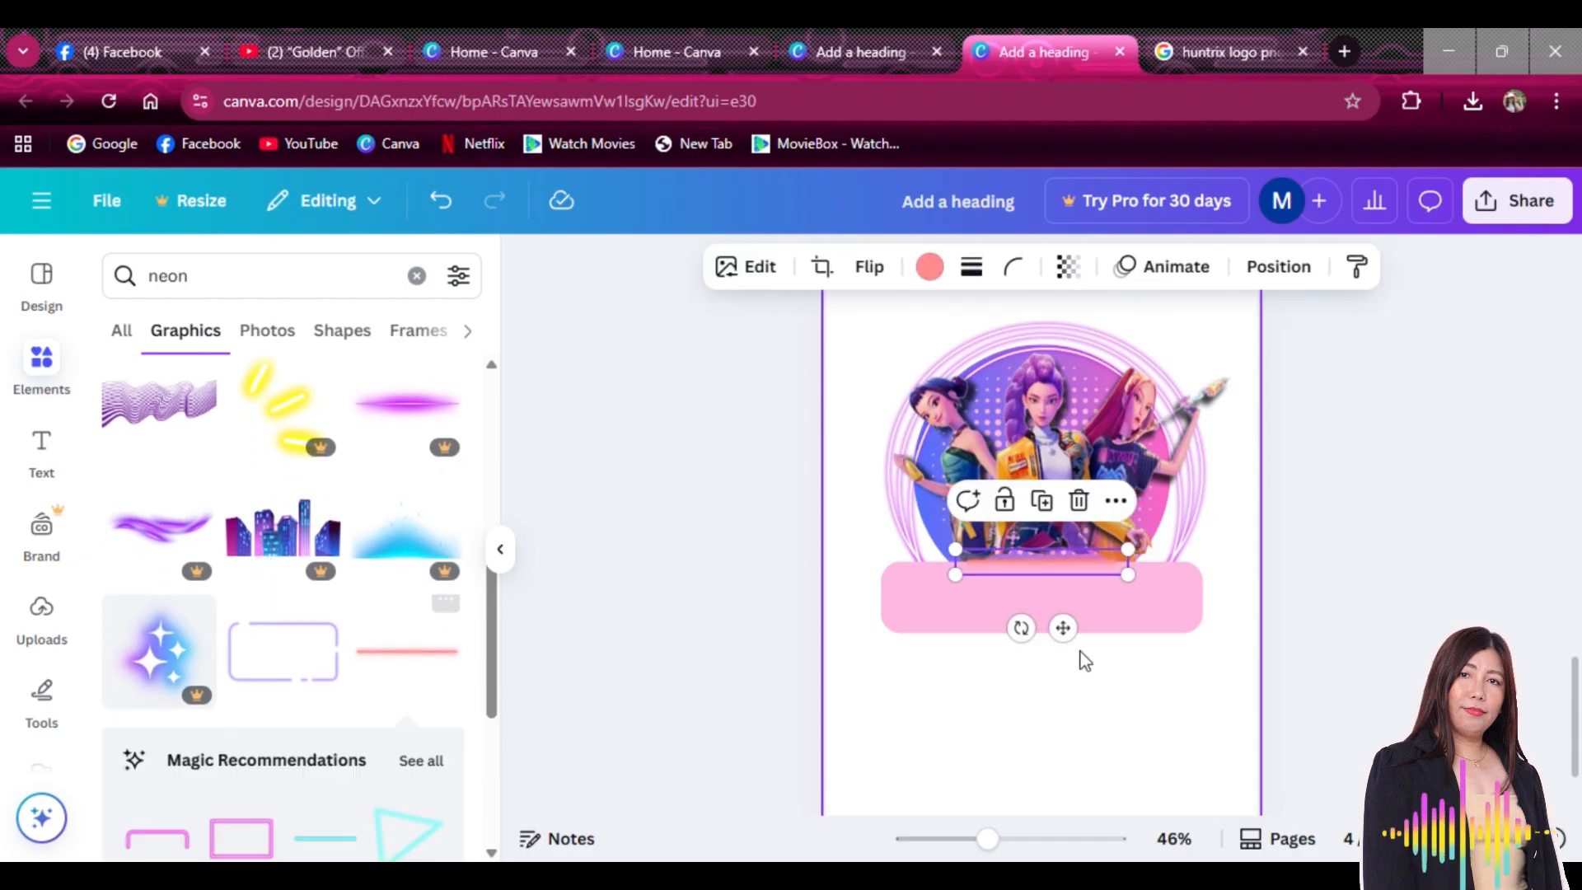
drag(1131, 576, 1165, 562)
Duplicate the neon line and place the copy along the bar's bottom edge
click(1047, 494)
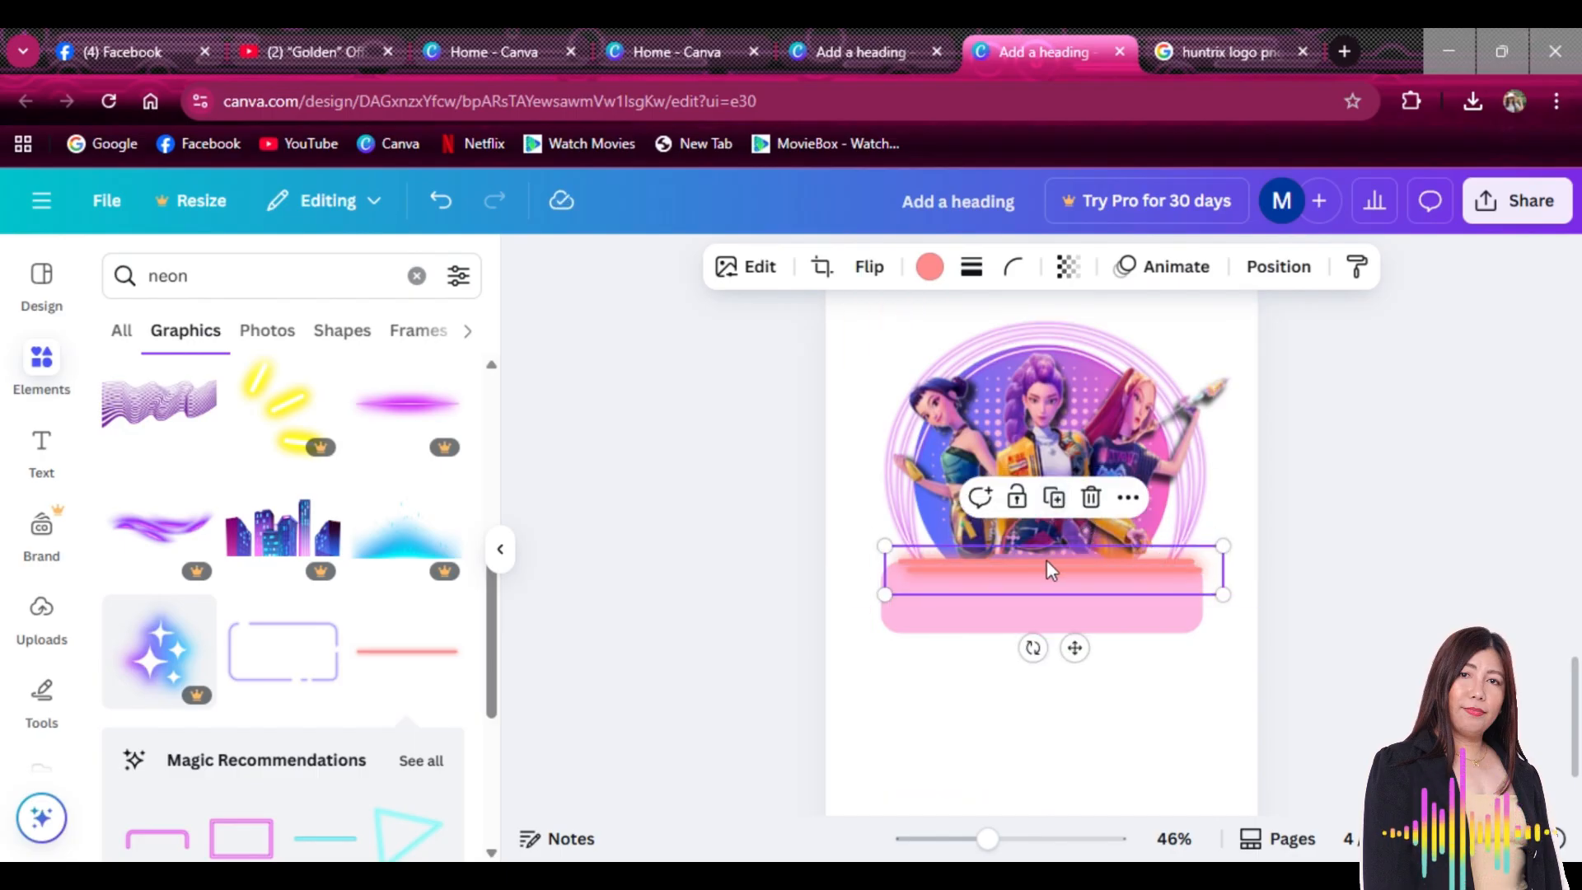
drag(1050, 569, 1073, 638)
click(42, 614)
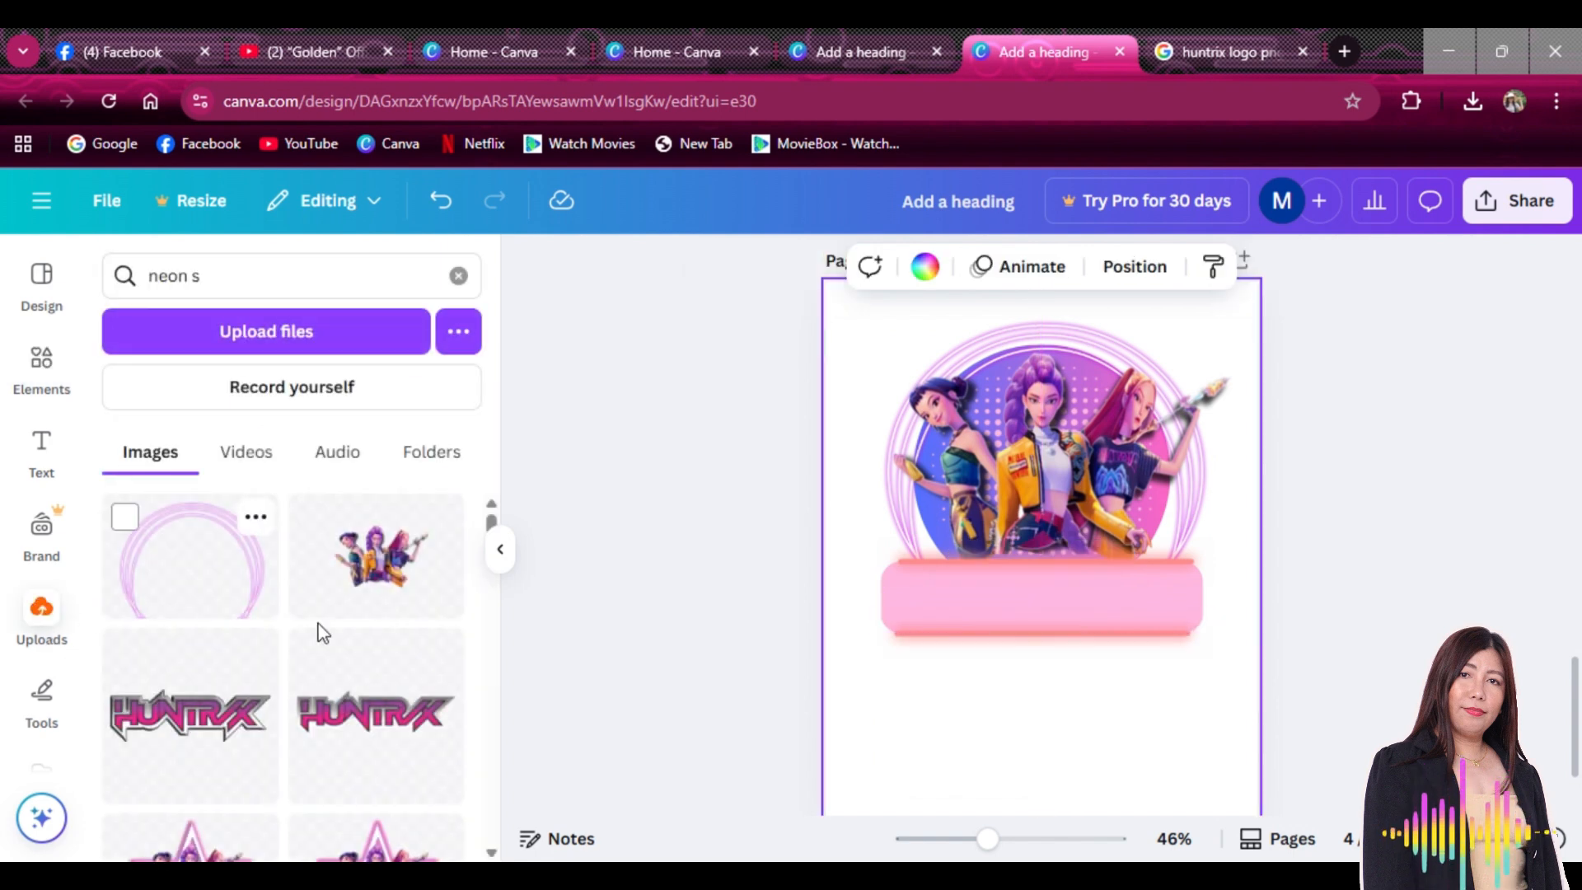
Add the HUNTRIX logo from Uploads, shrink it, and move it to the top of the ring
click(220, 727)
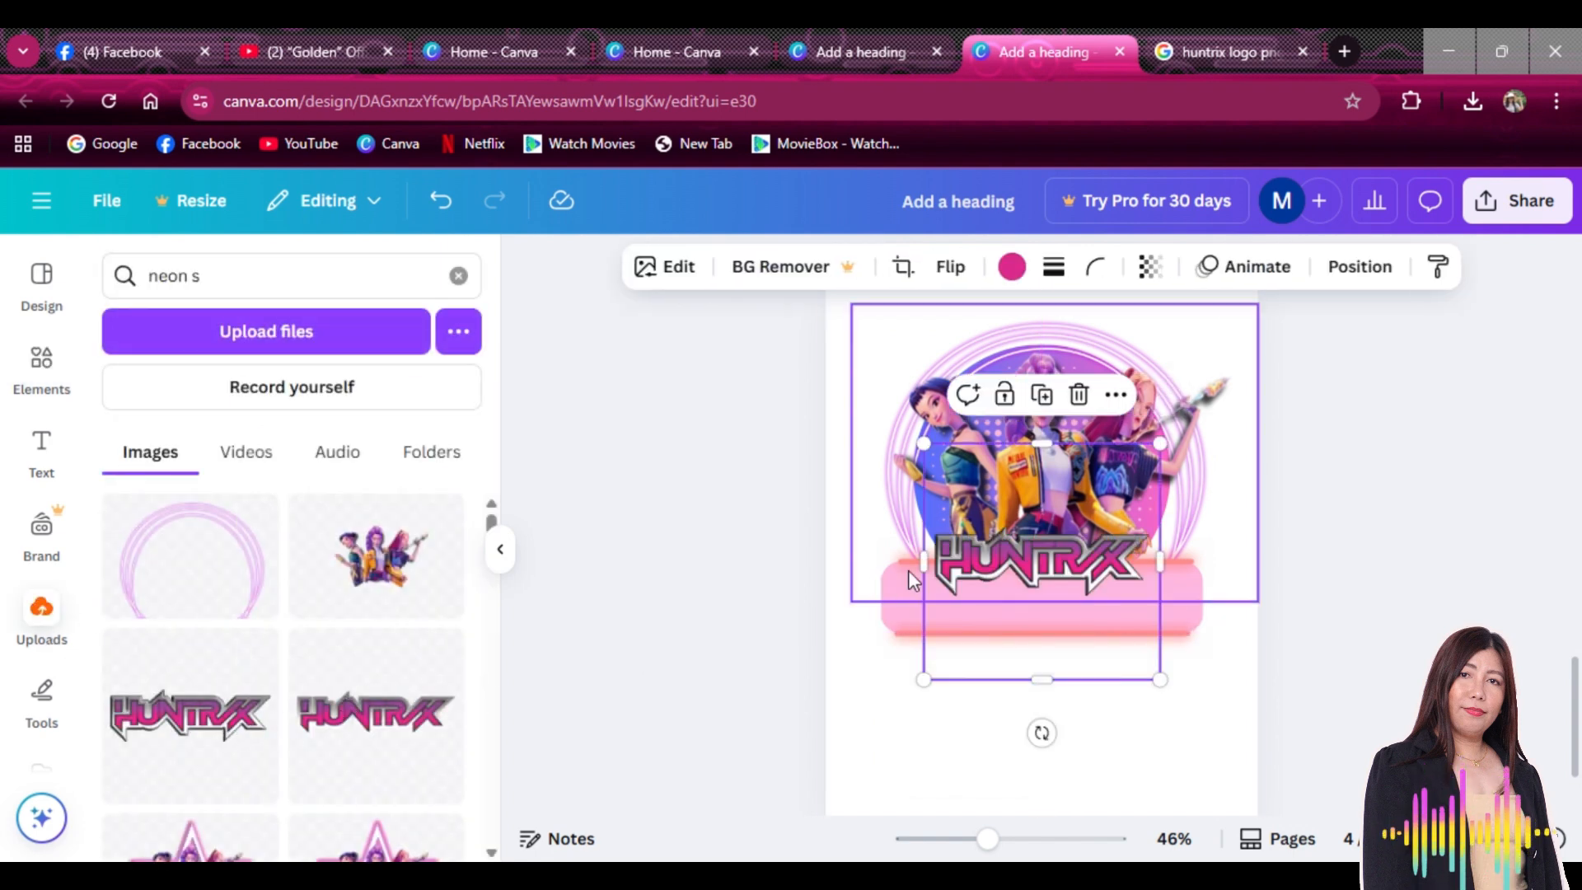
drag(1067, 577, 1072, 372)
scroll(1337, 692, up, 1)
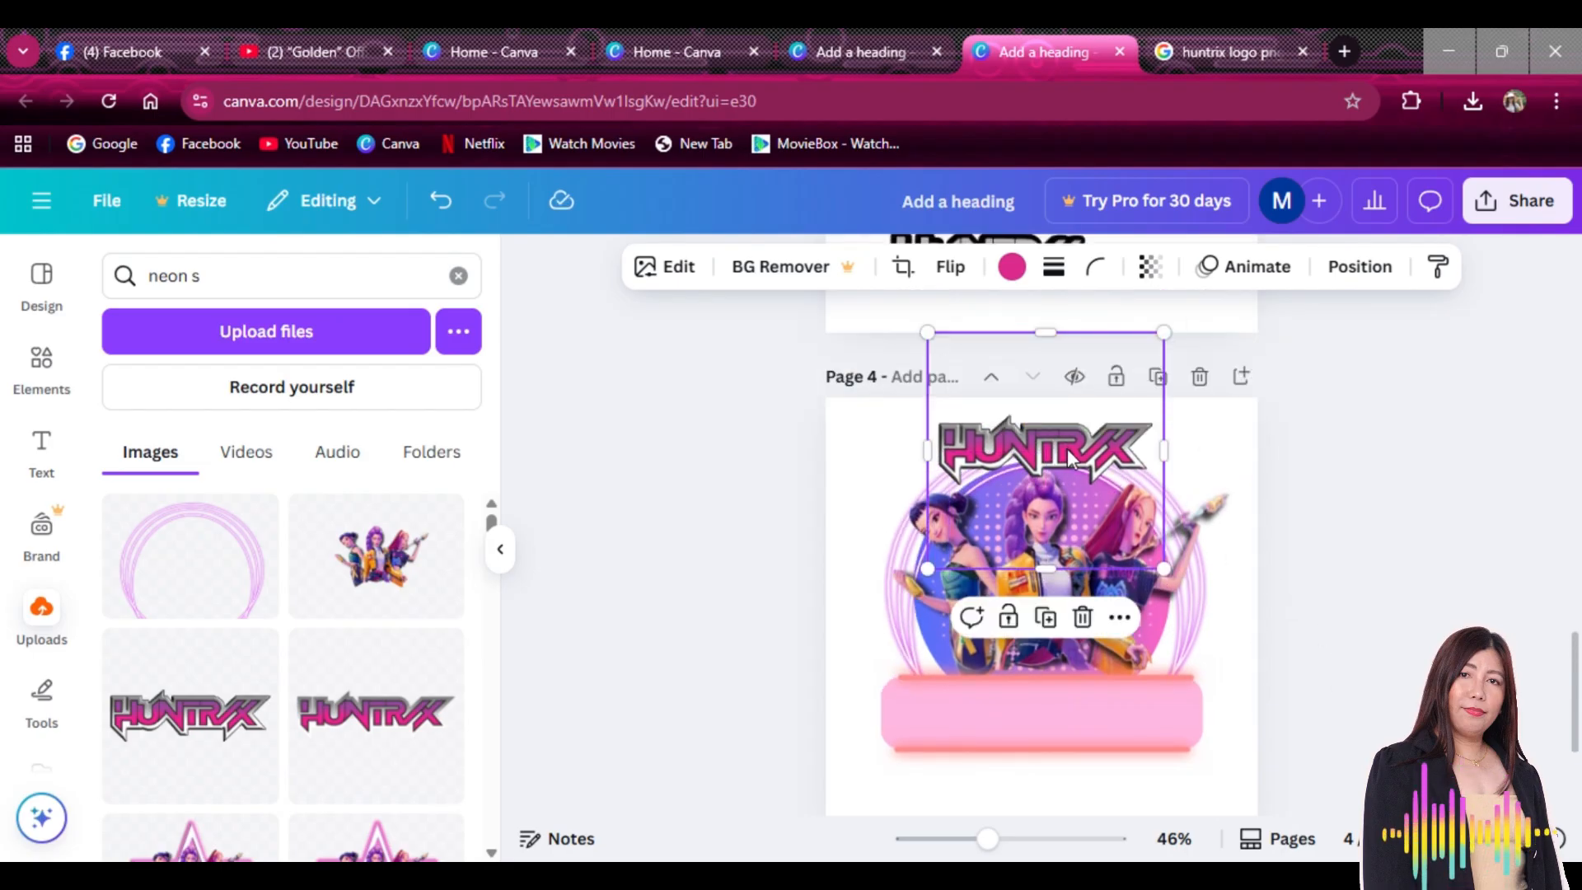
drag(1163, 336, 1088, 413)
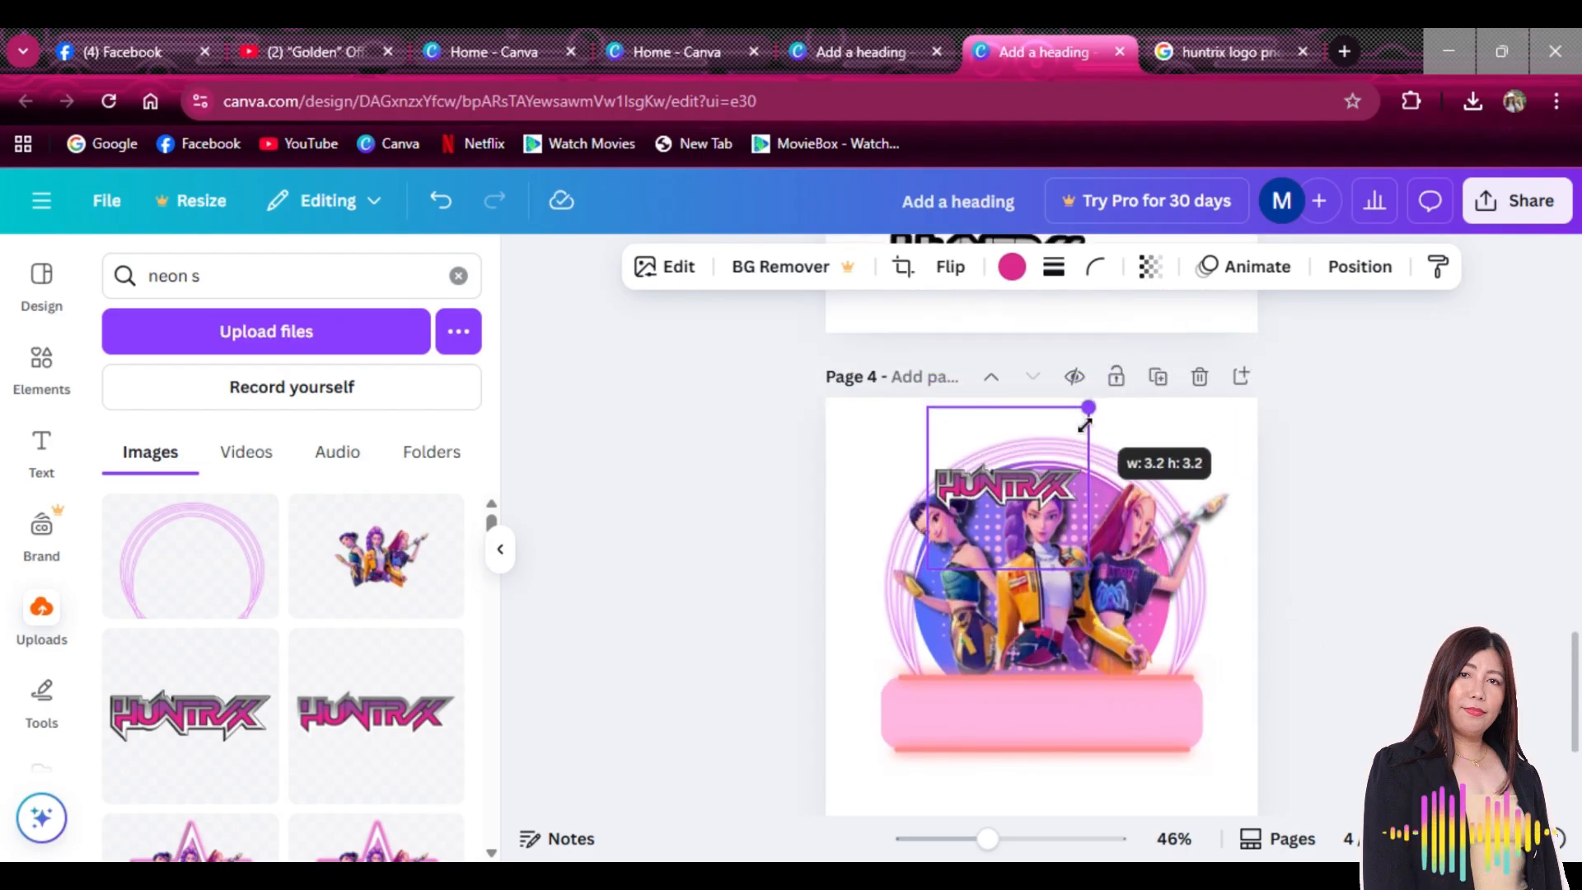
drag(1035, 486, 1066, 461)
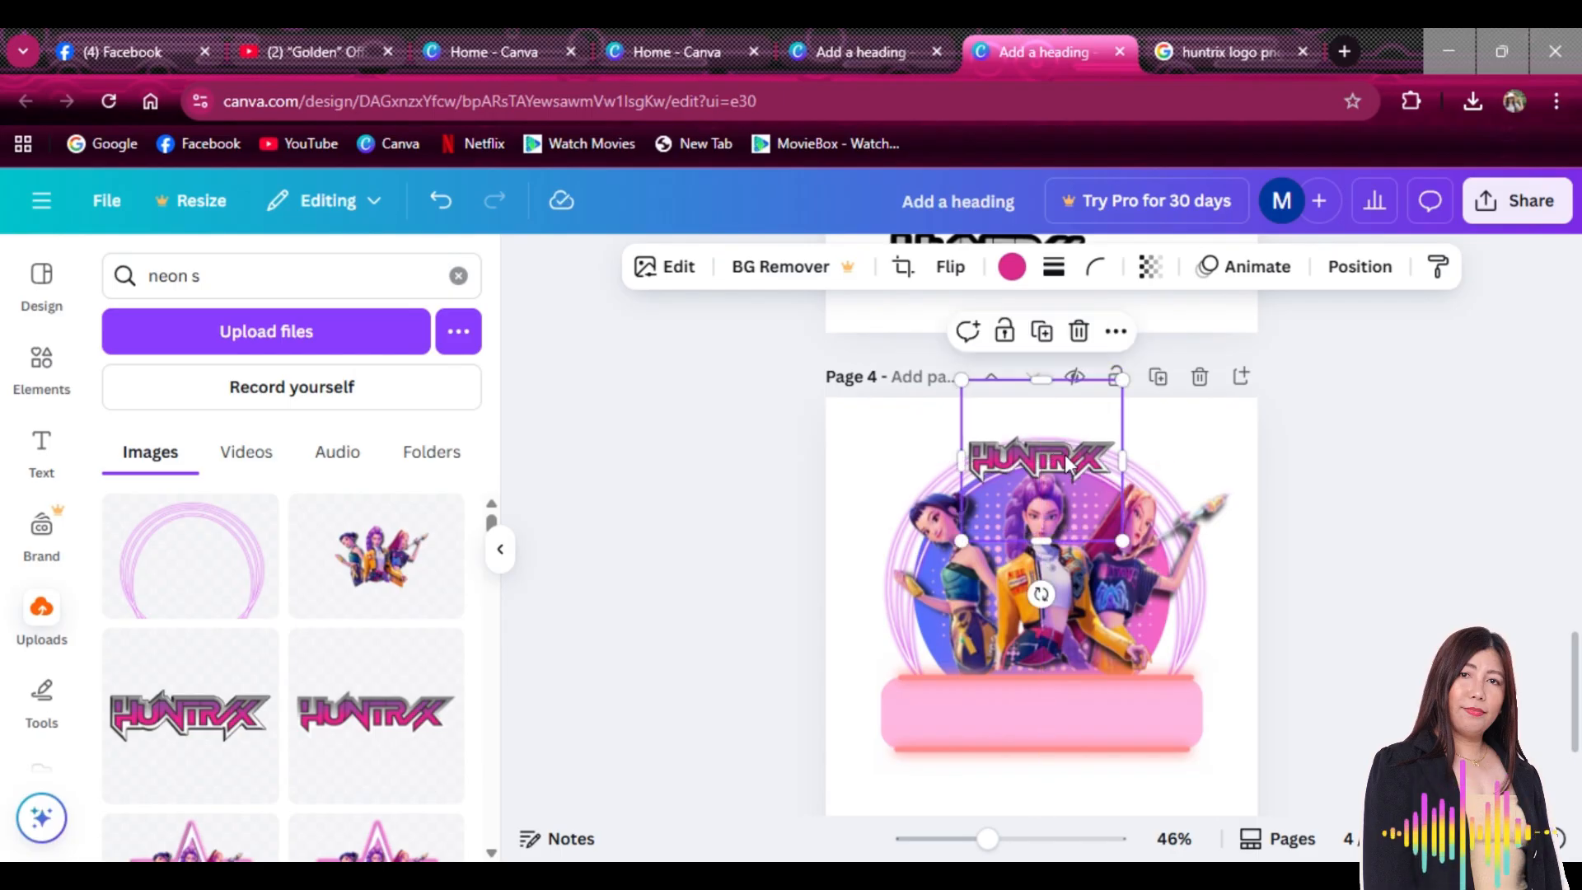
Fine-tune the HUNTRIX logo so it sits exactly centred above the trio
click(1330, 275)
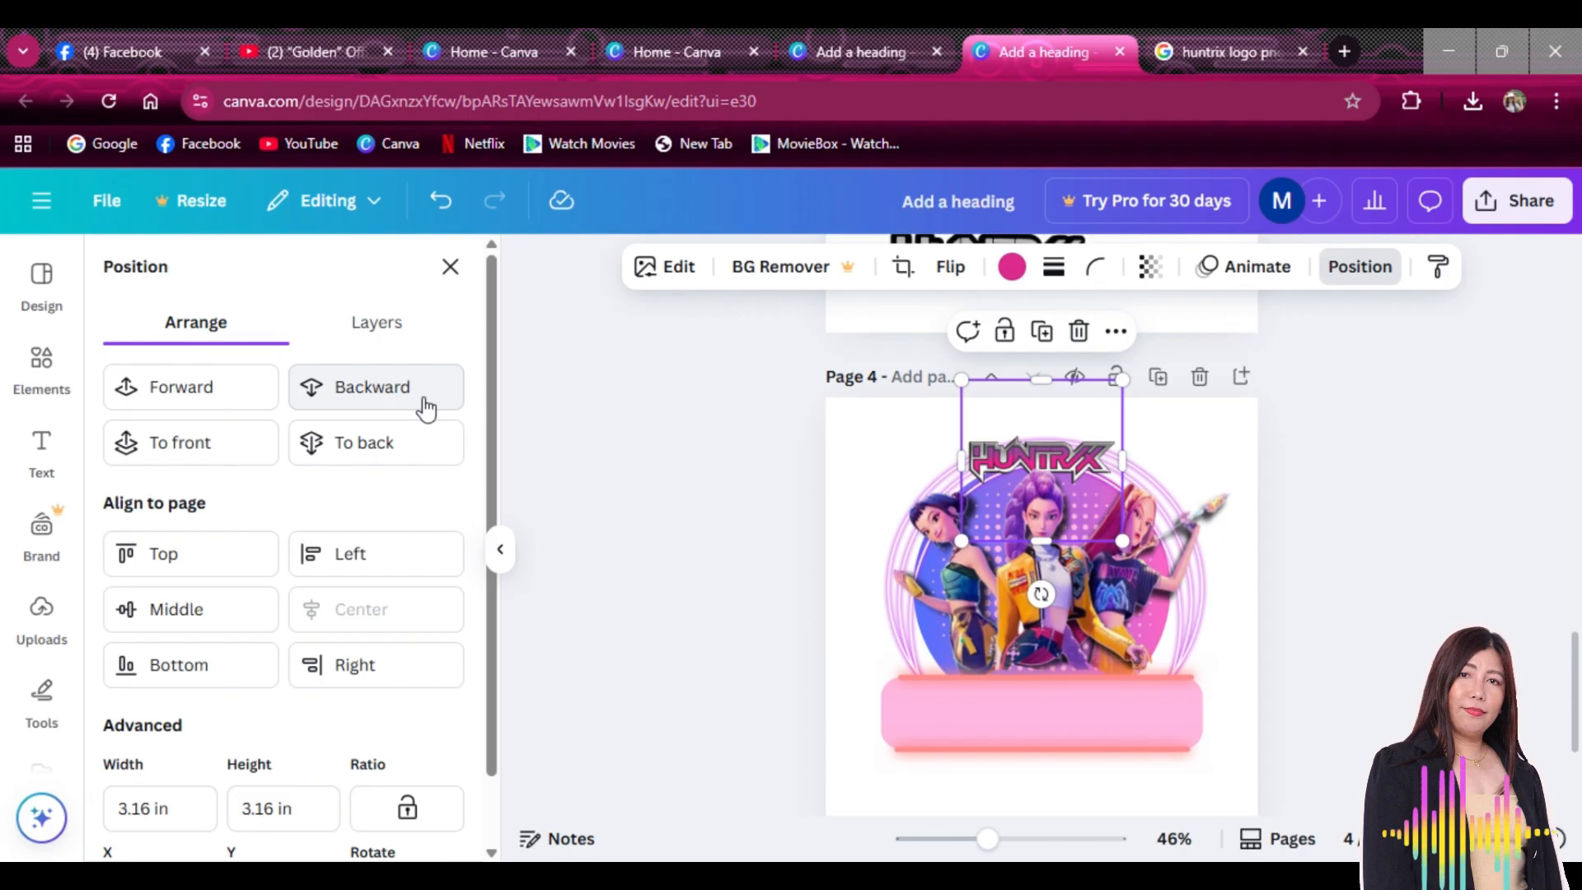
drag(1070, 455, 1073, 451)
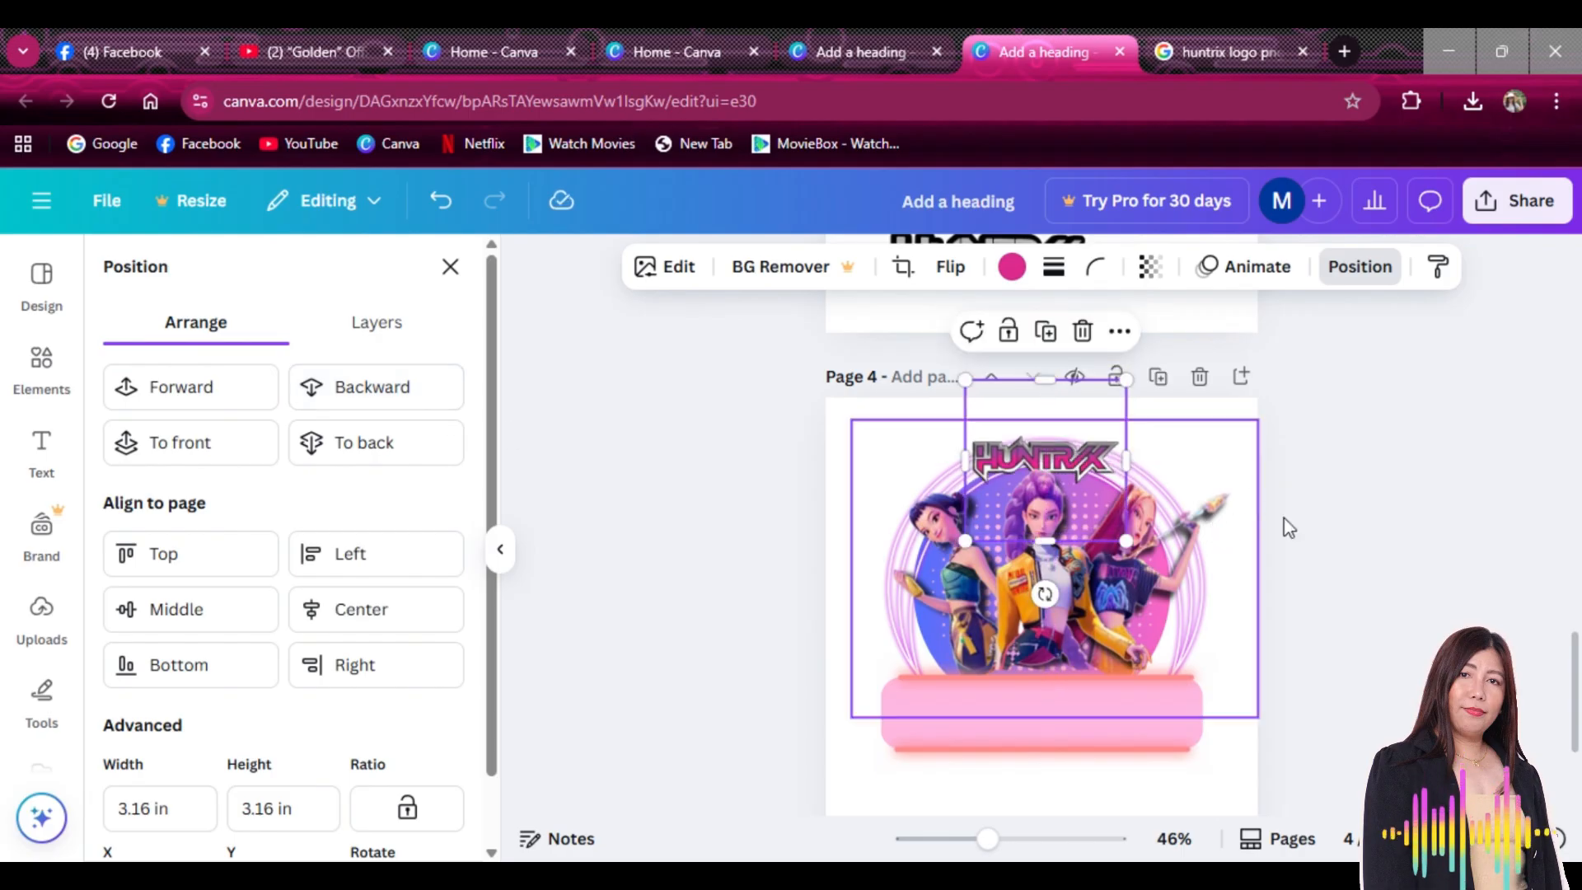
click(1413, 547)
scroll(1287, 569, down, 3)
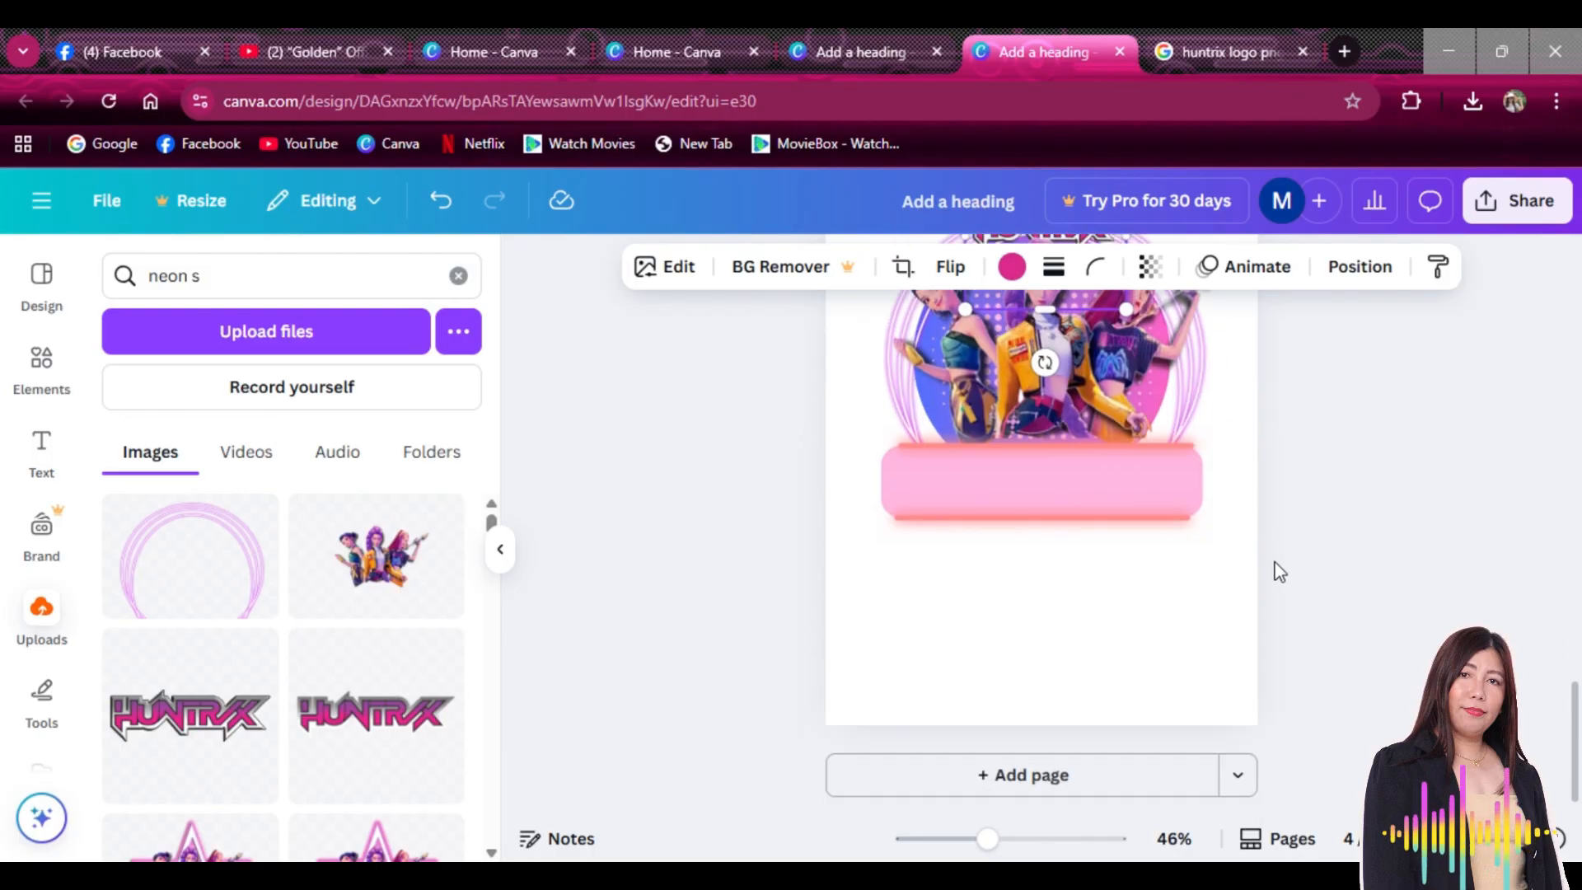
scroll(1273, 567, up, 2)
click(1261, 567)
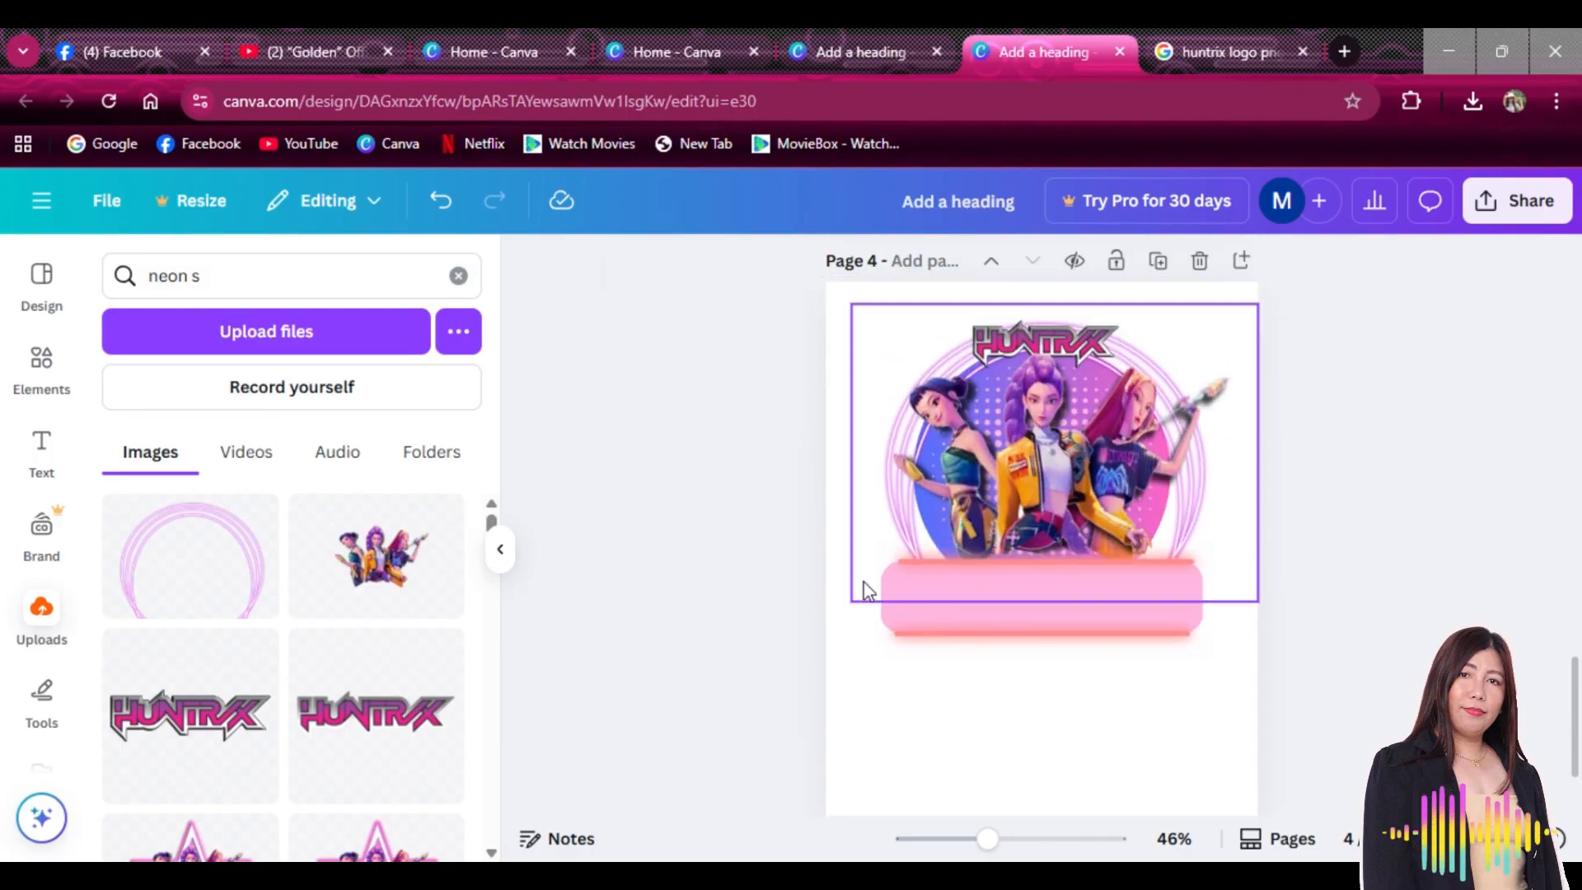
Add a heading text box reading '5' and move it below the pink banner
click(50, 447)
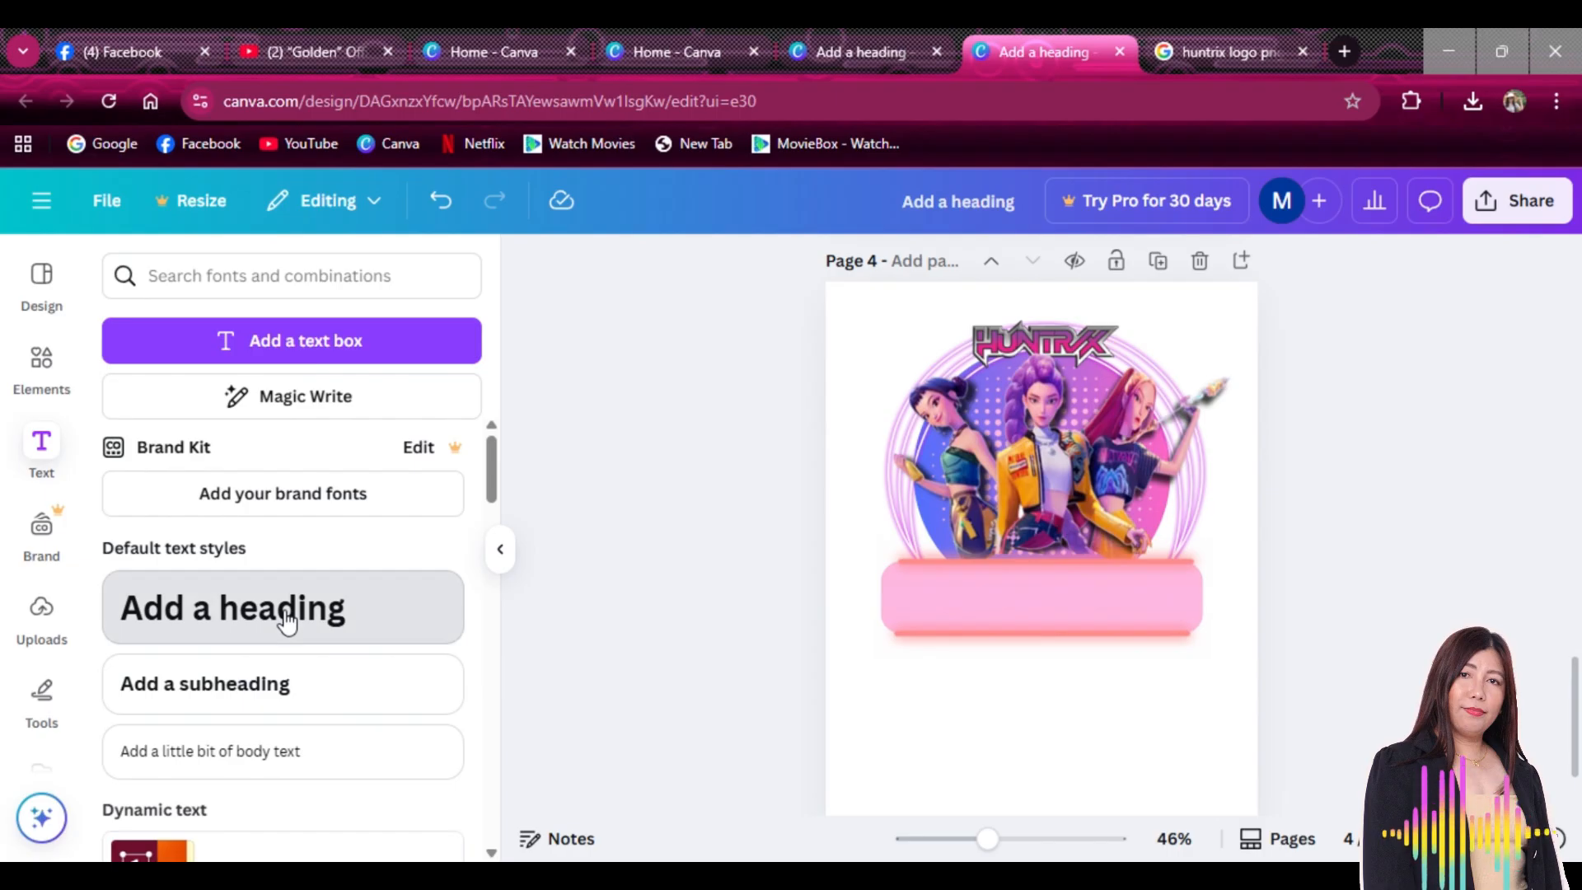
click(286, 620)
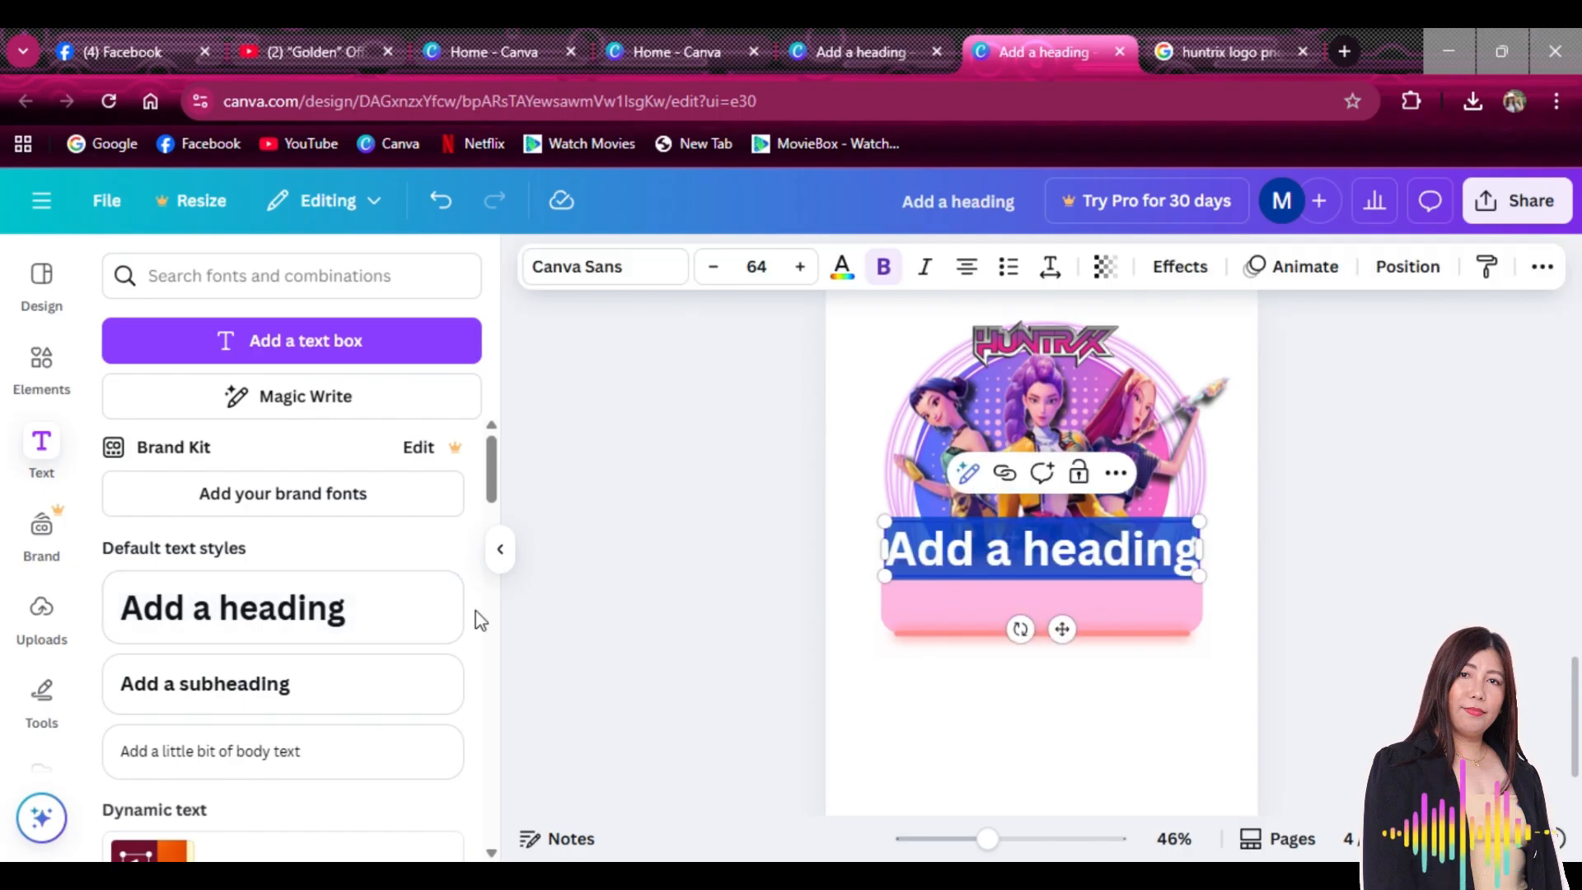
text(%)
key(BackSpace)
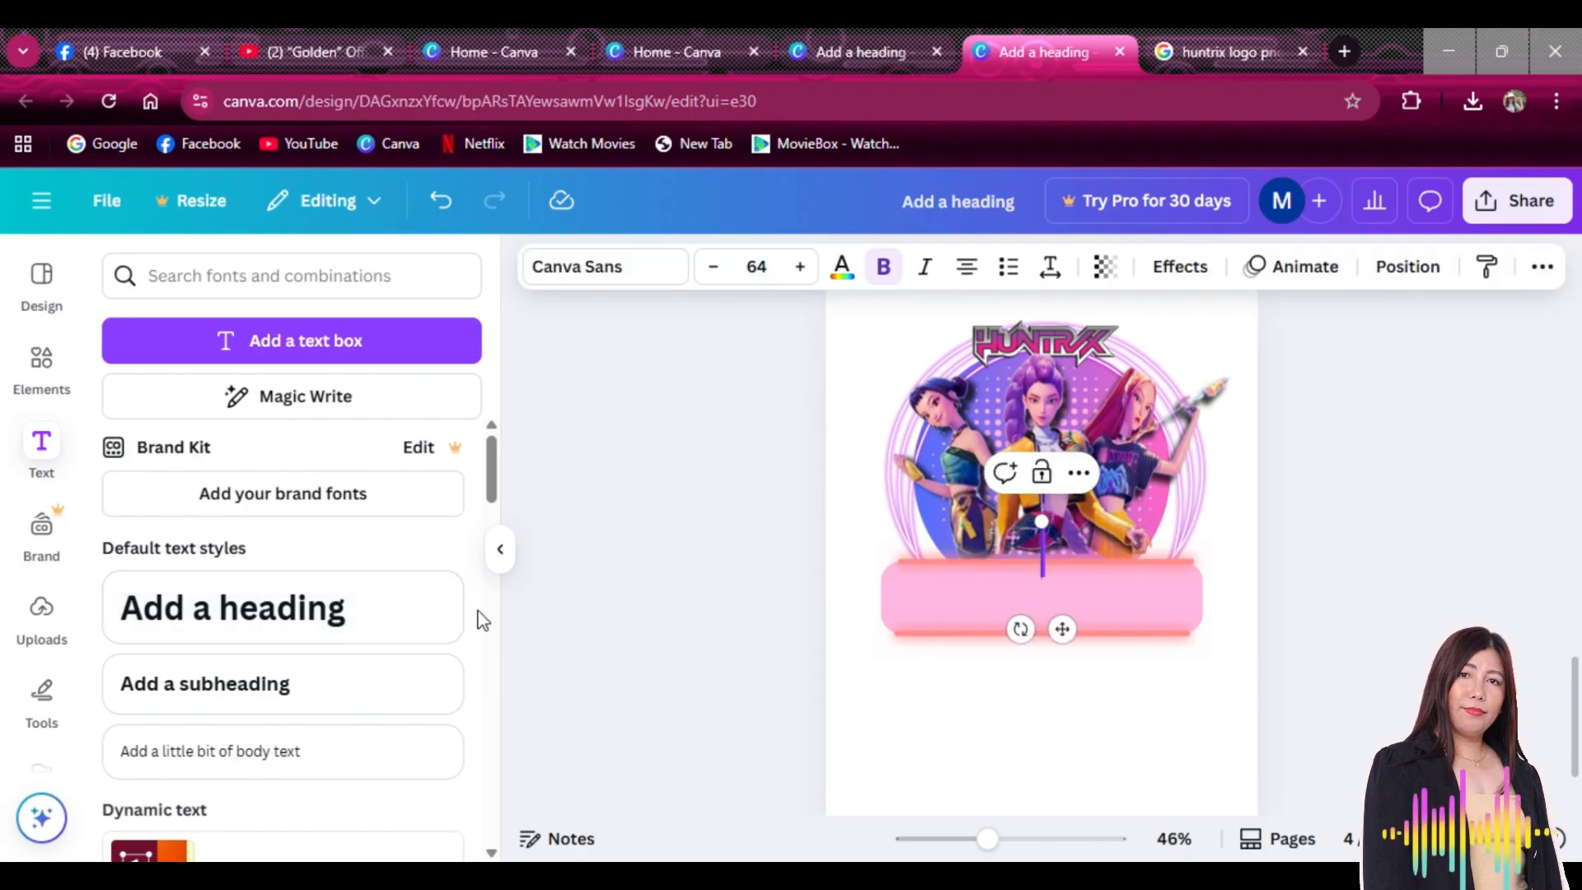
text(5)
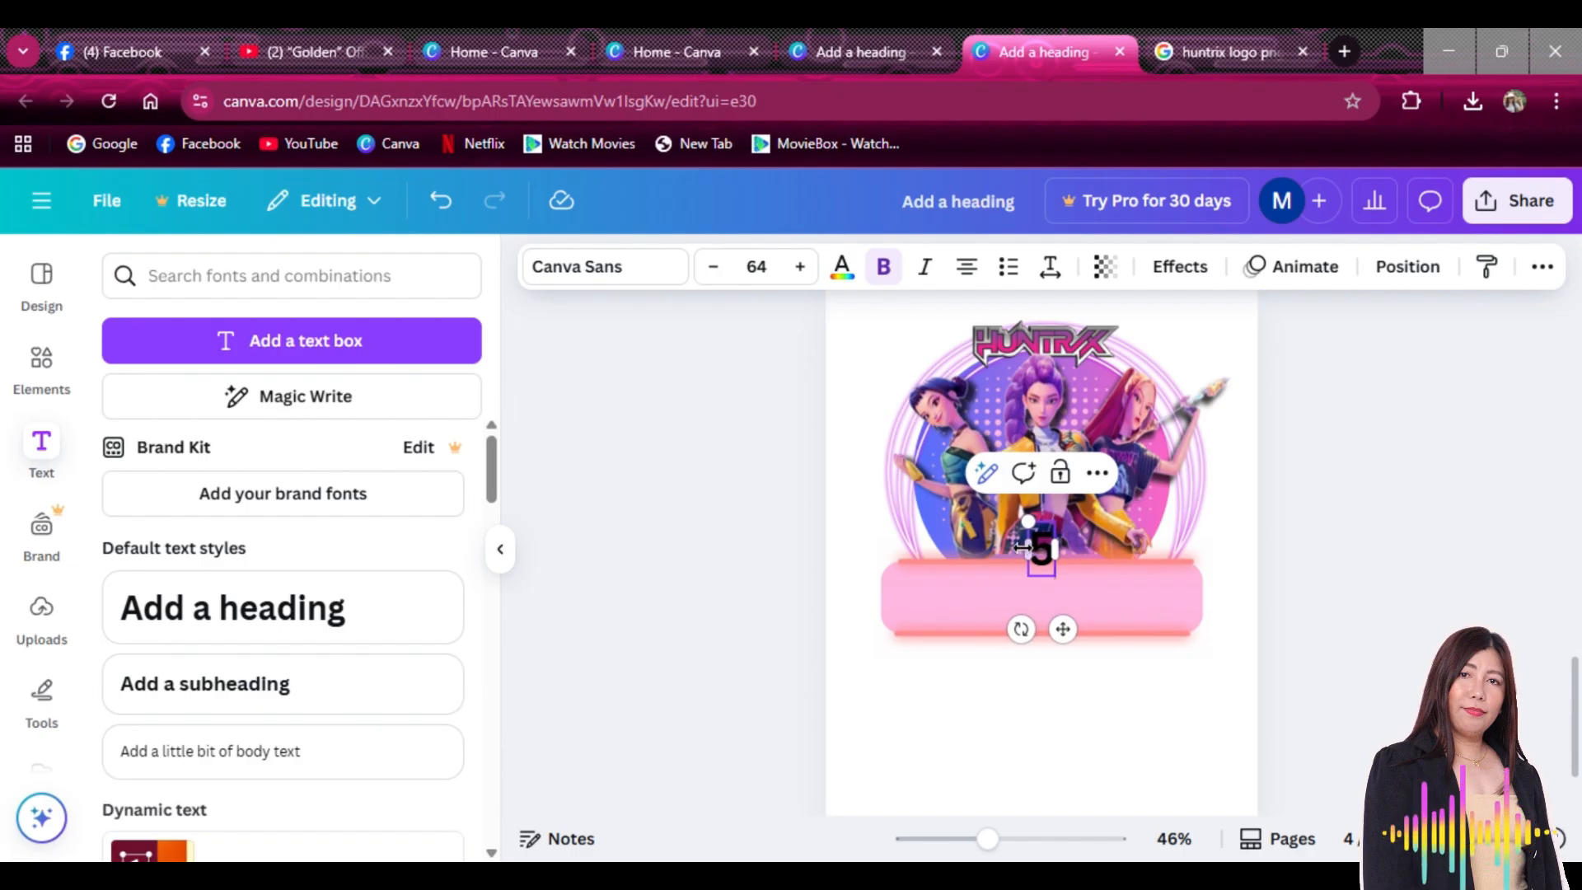
drag(1059, 628, 963, 787)
Set the number 5 in the More Sugar font and enlarge it
scroll(1192, 575, down, 2)
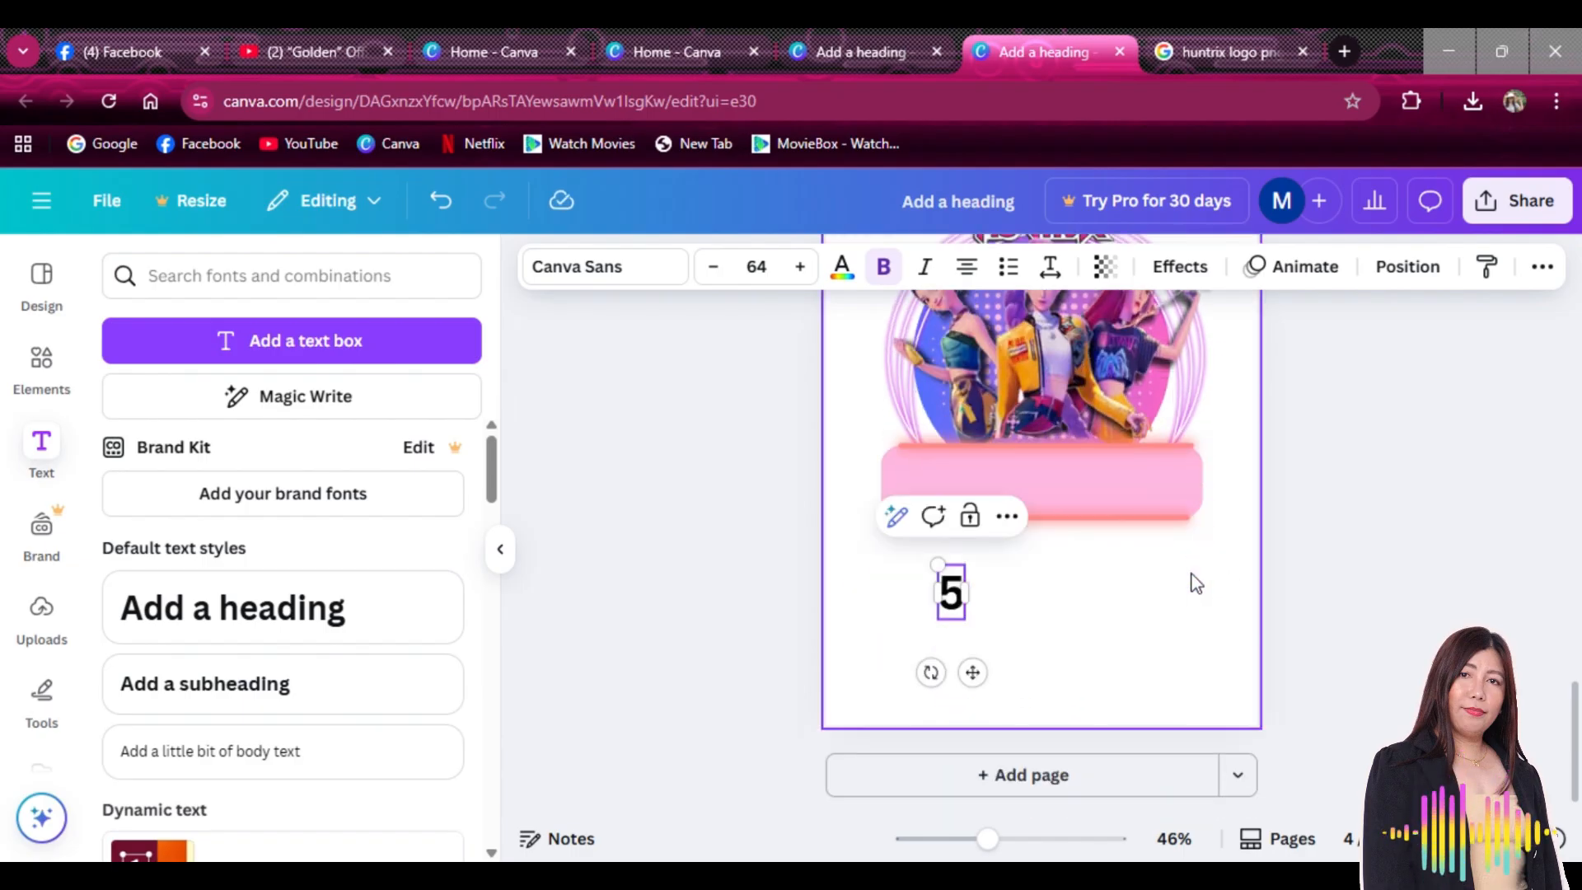
click(640, 276)
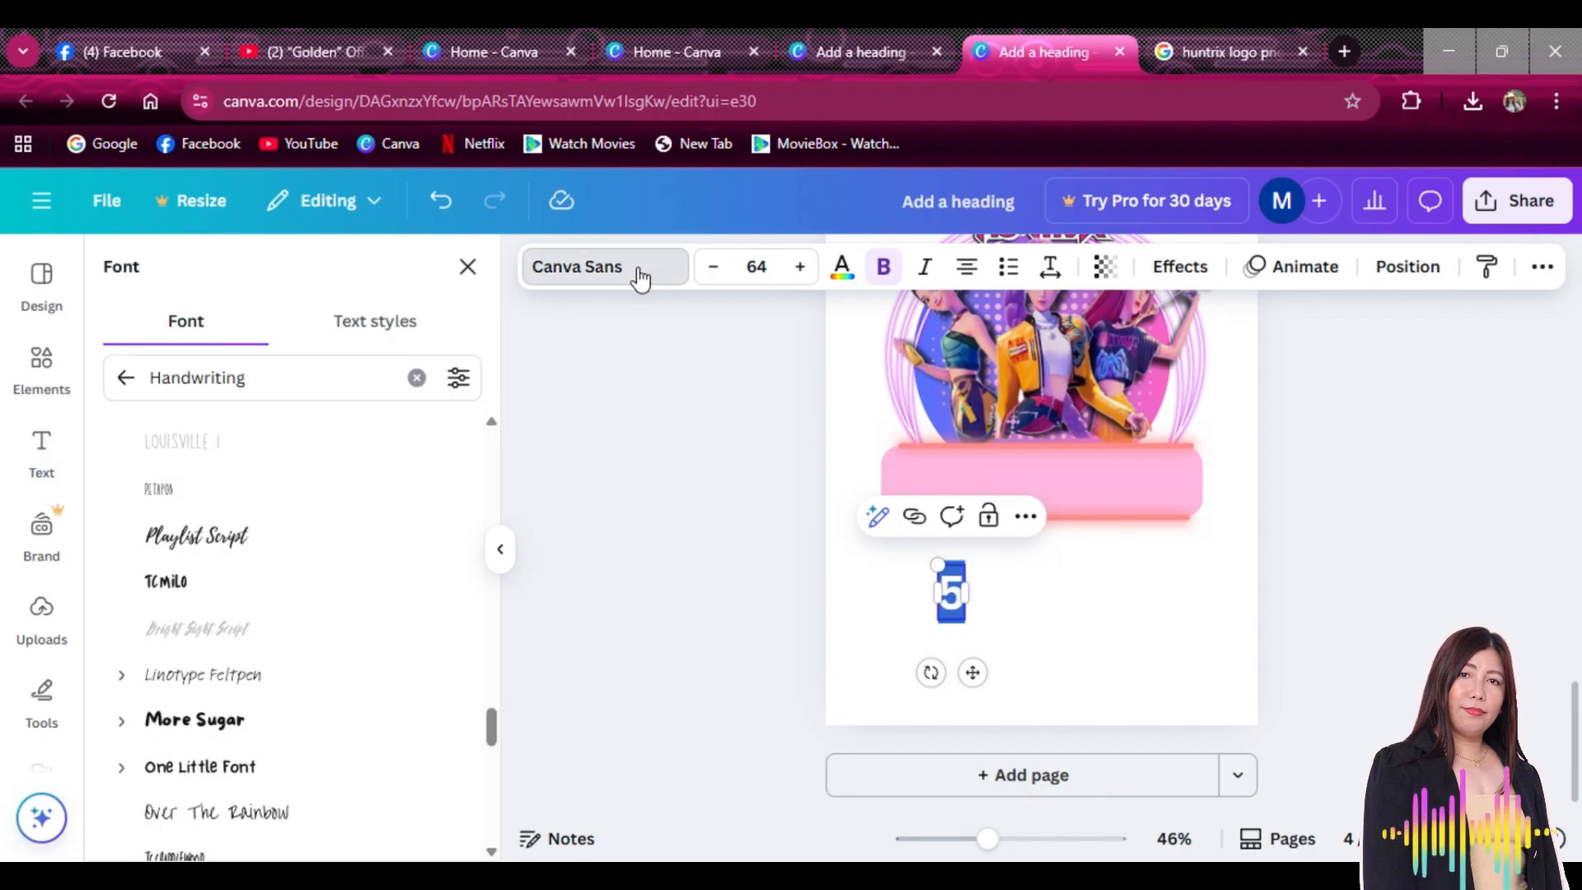
click(221, 607)
scroll(221, 608, down, 2)
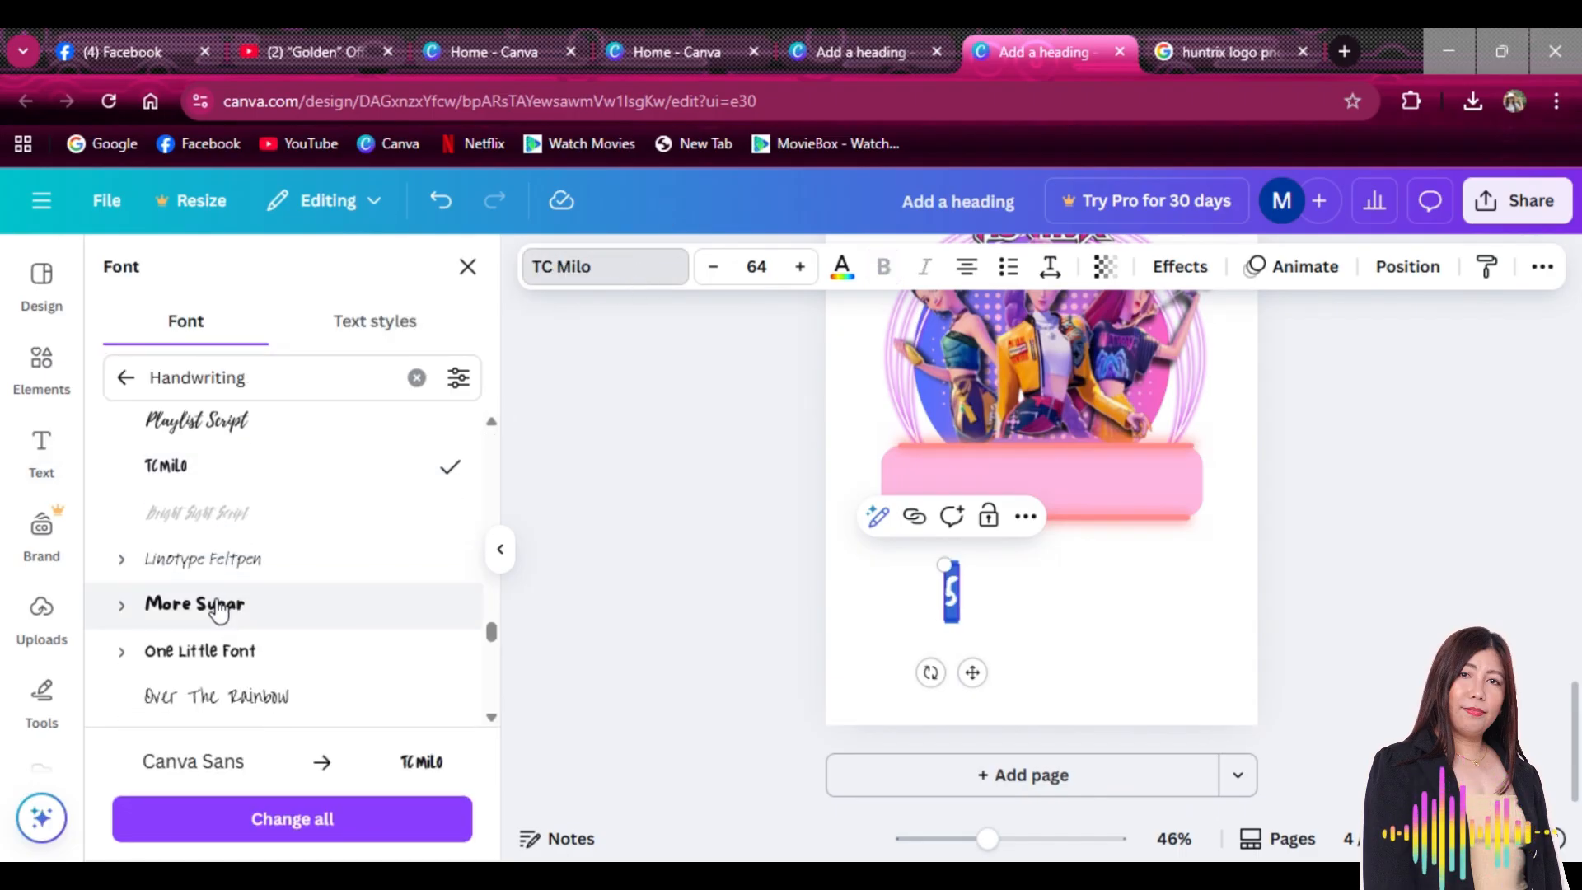
click(212, 606)
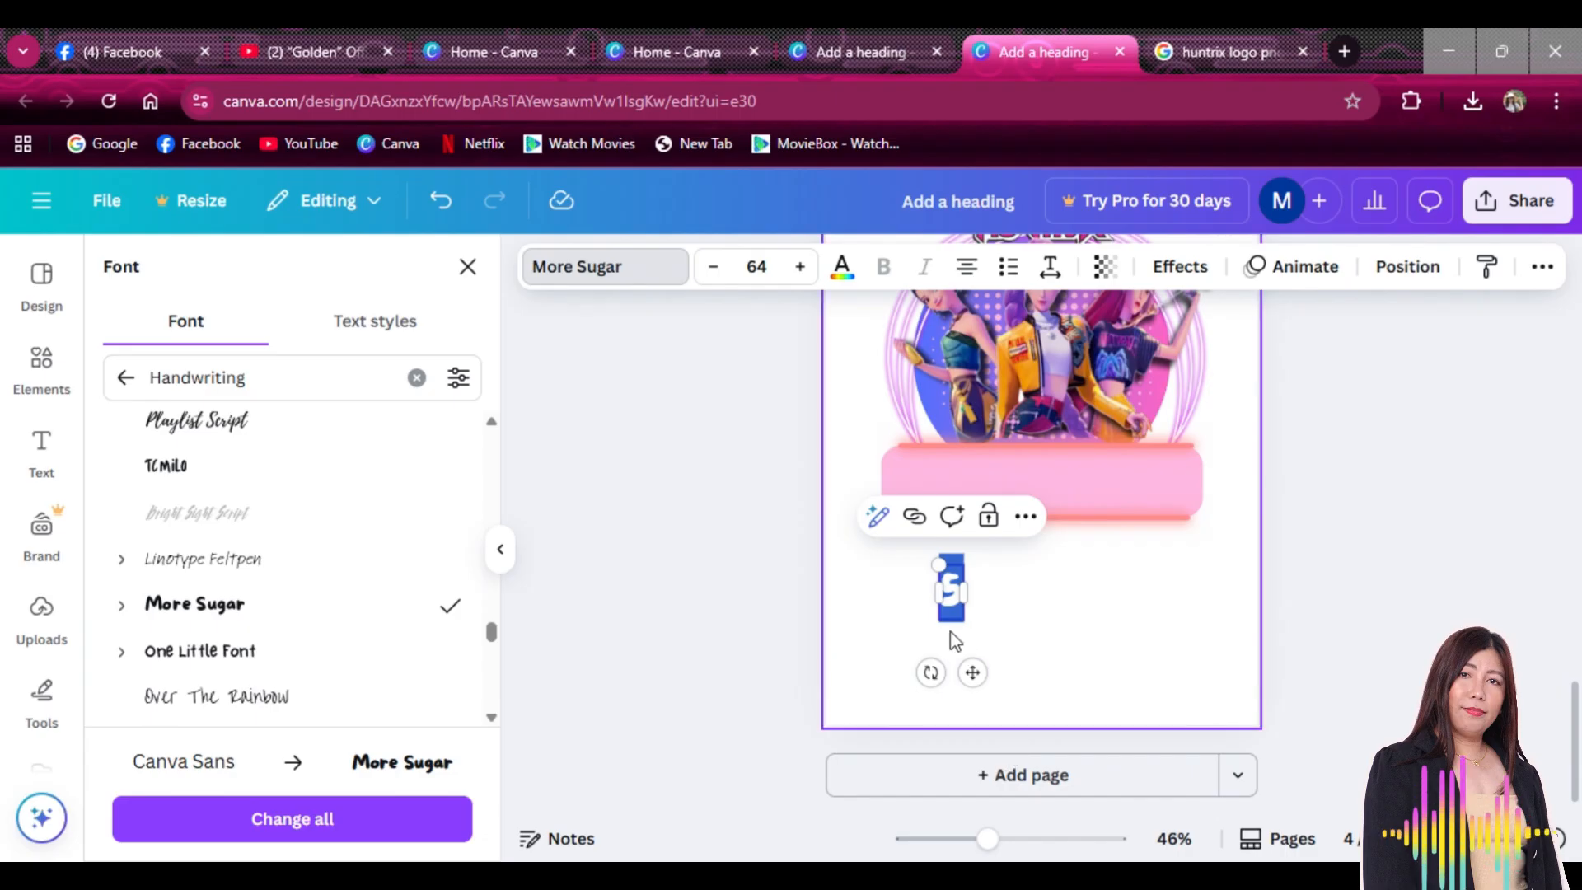
drag(938, 565, 928, 537)
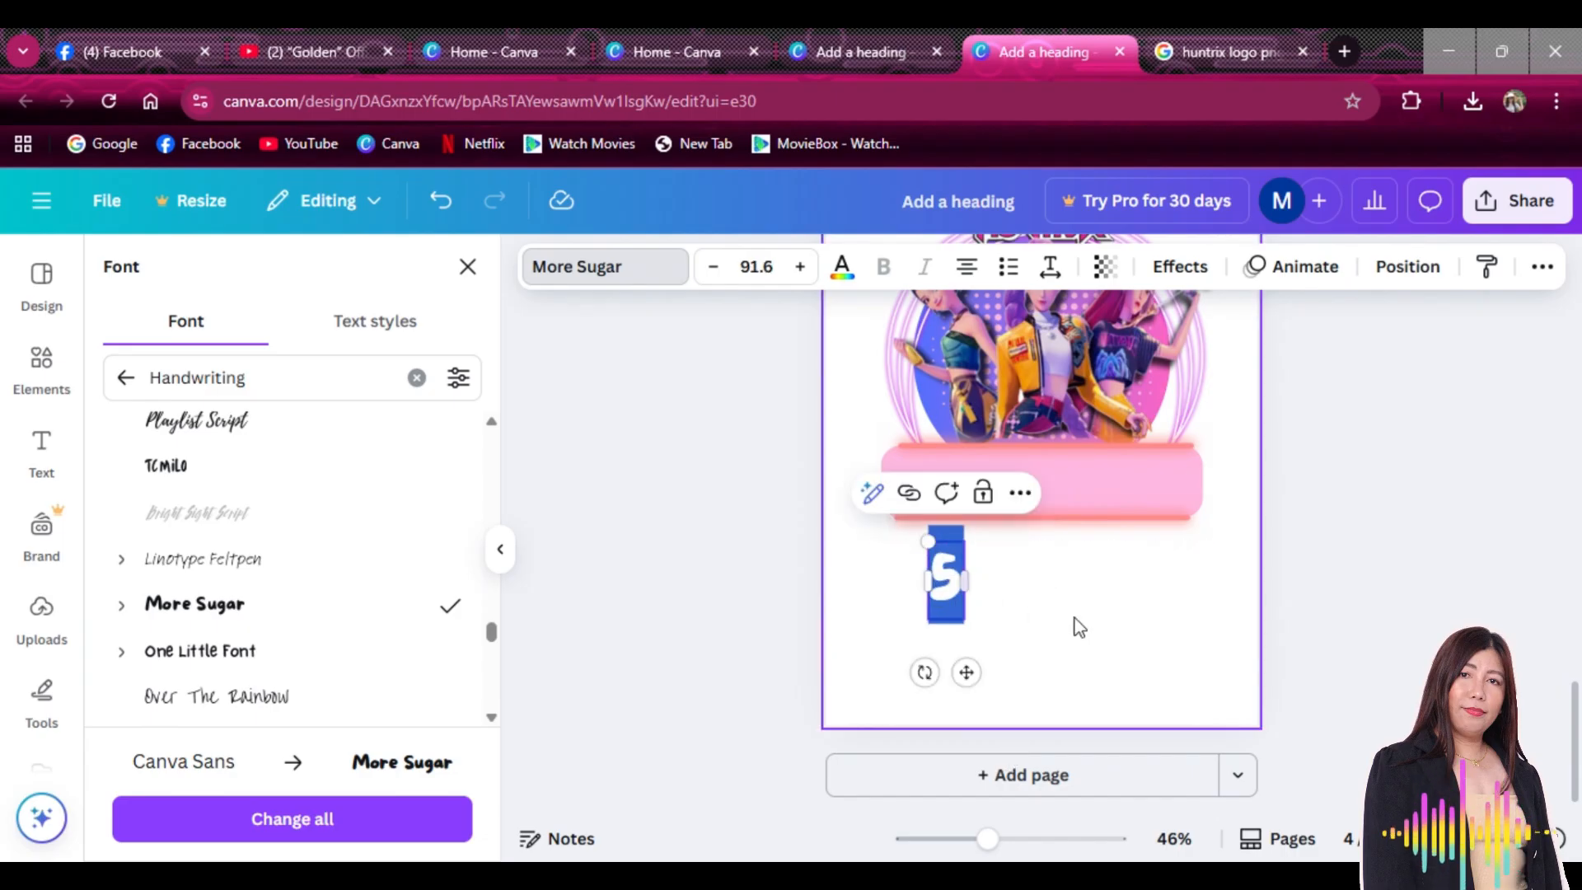
click(1077, 626)
click(945, 589)
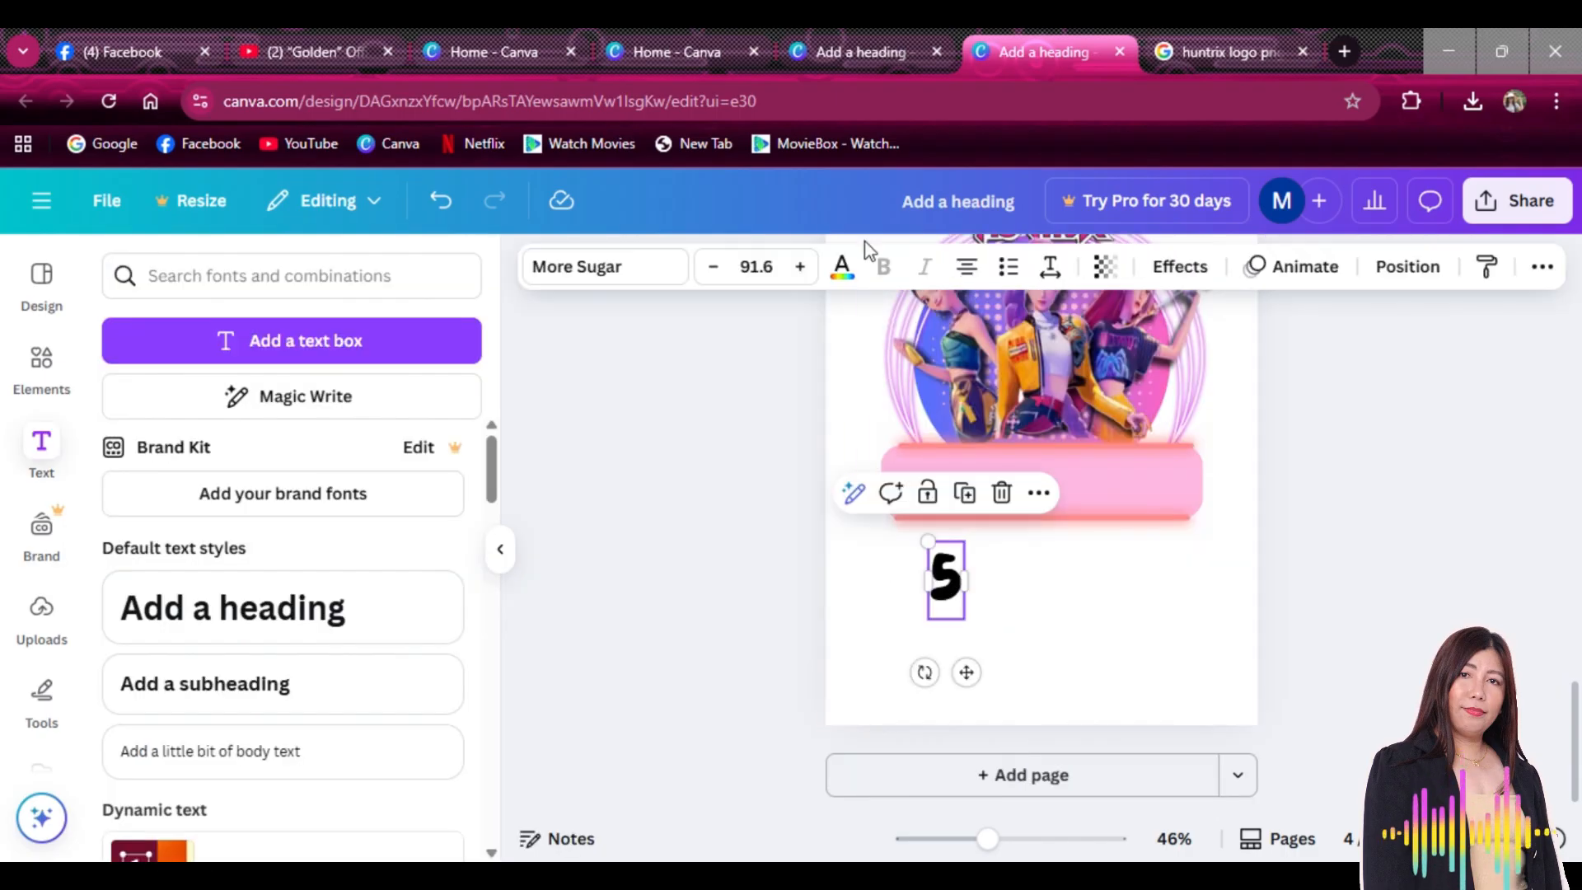
Make the 5 white with a pastel neon pink outline of thickness 87
click(841, 268)
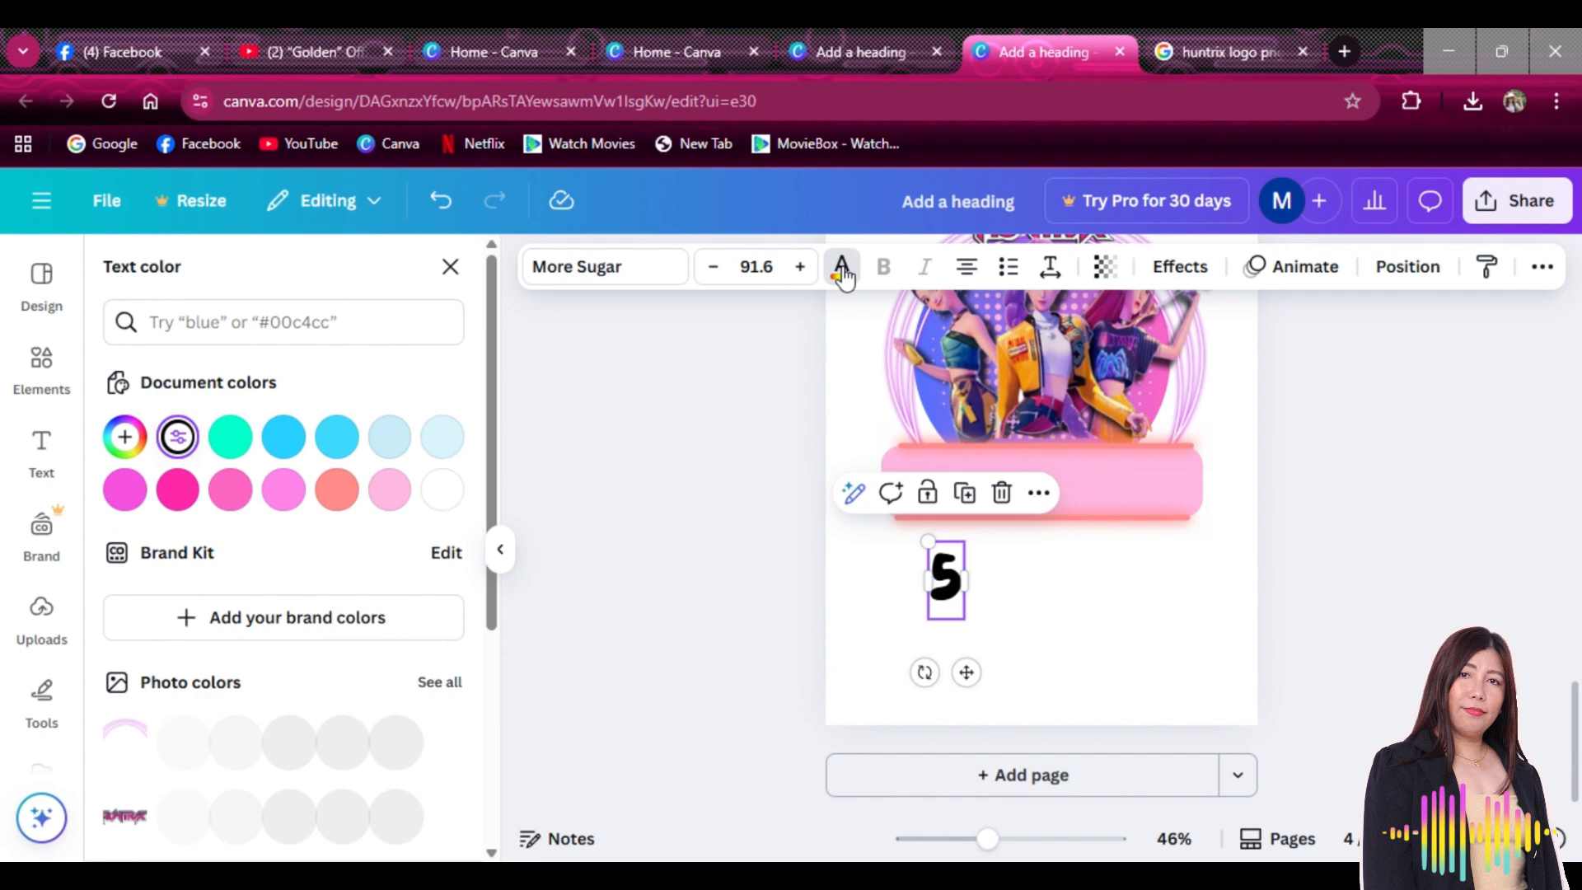
click(445, 495)
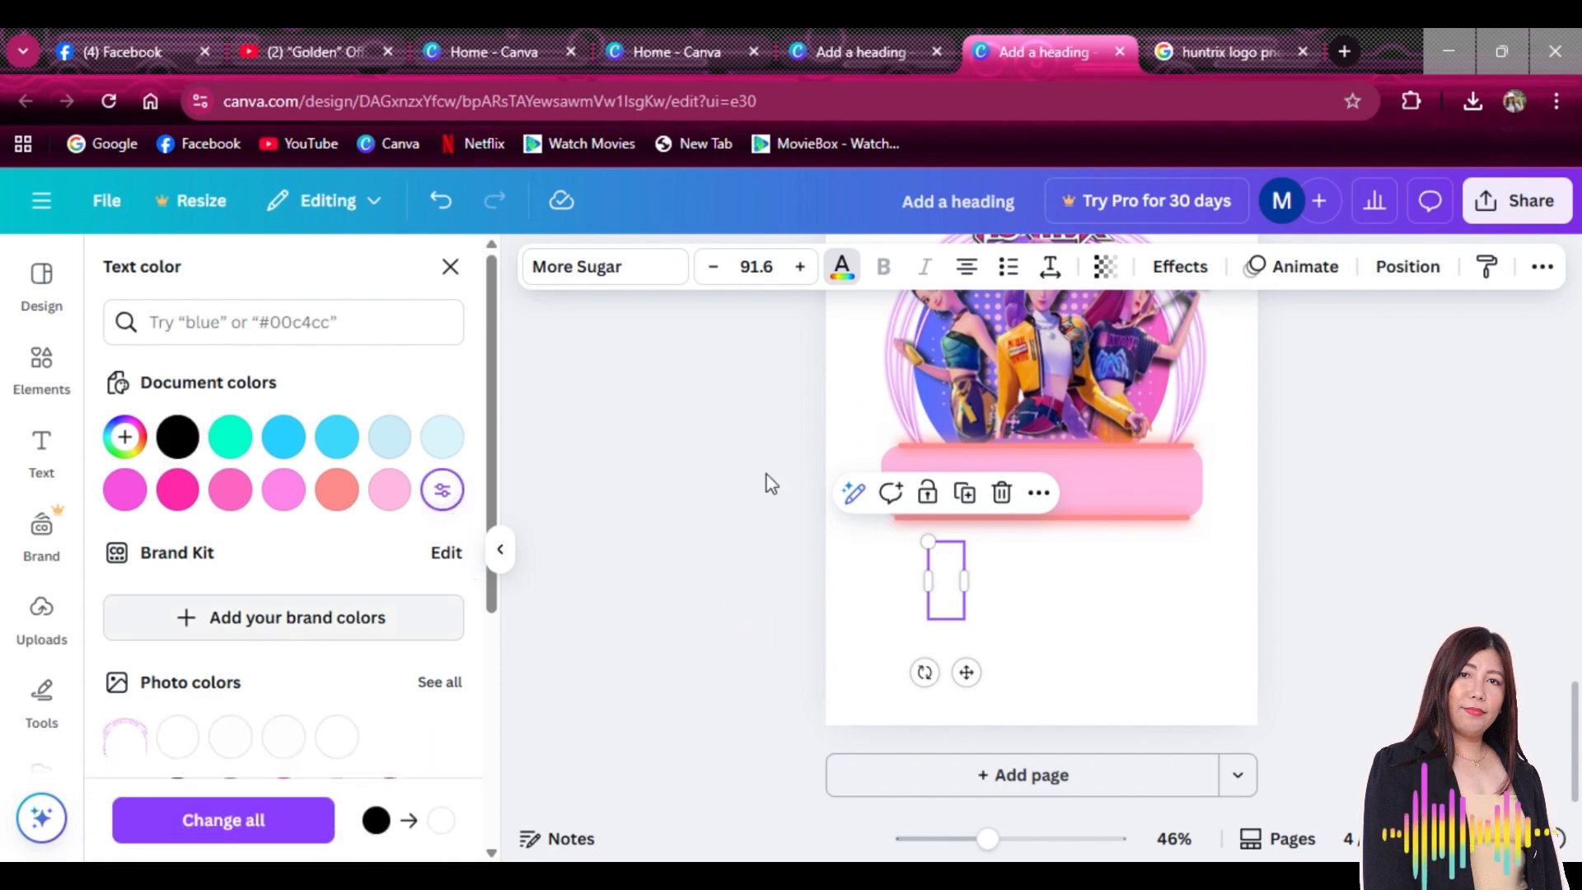
click(1187, 274)
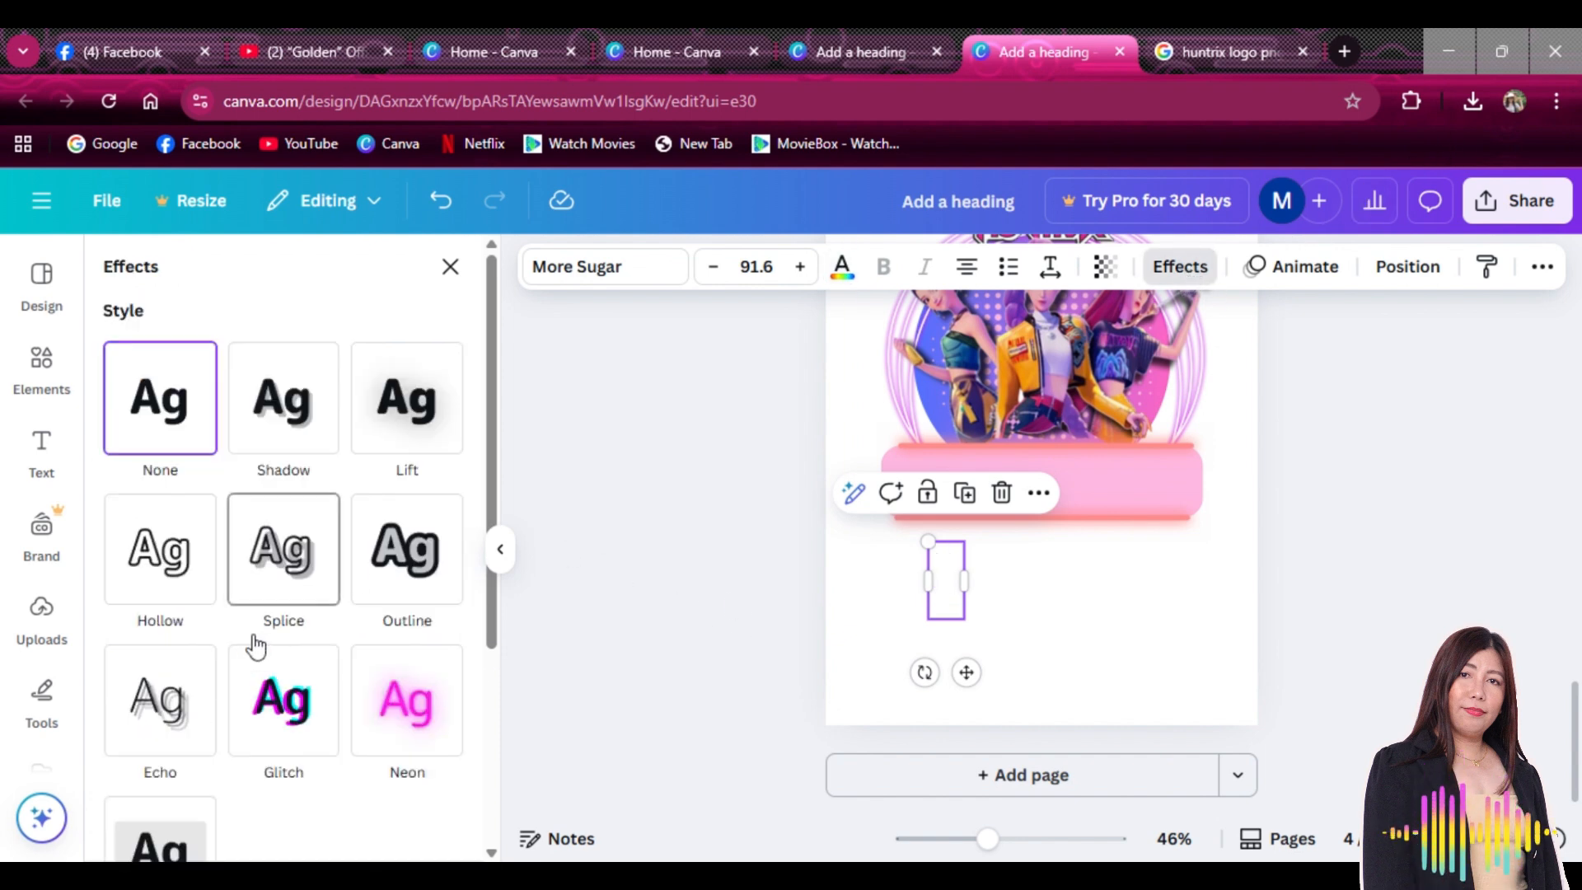
click(384, 597)
click(445, 752)
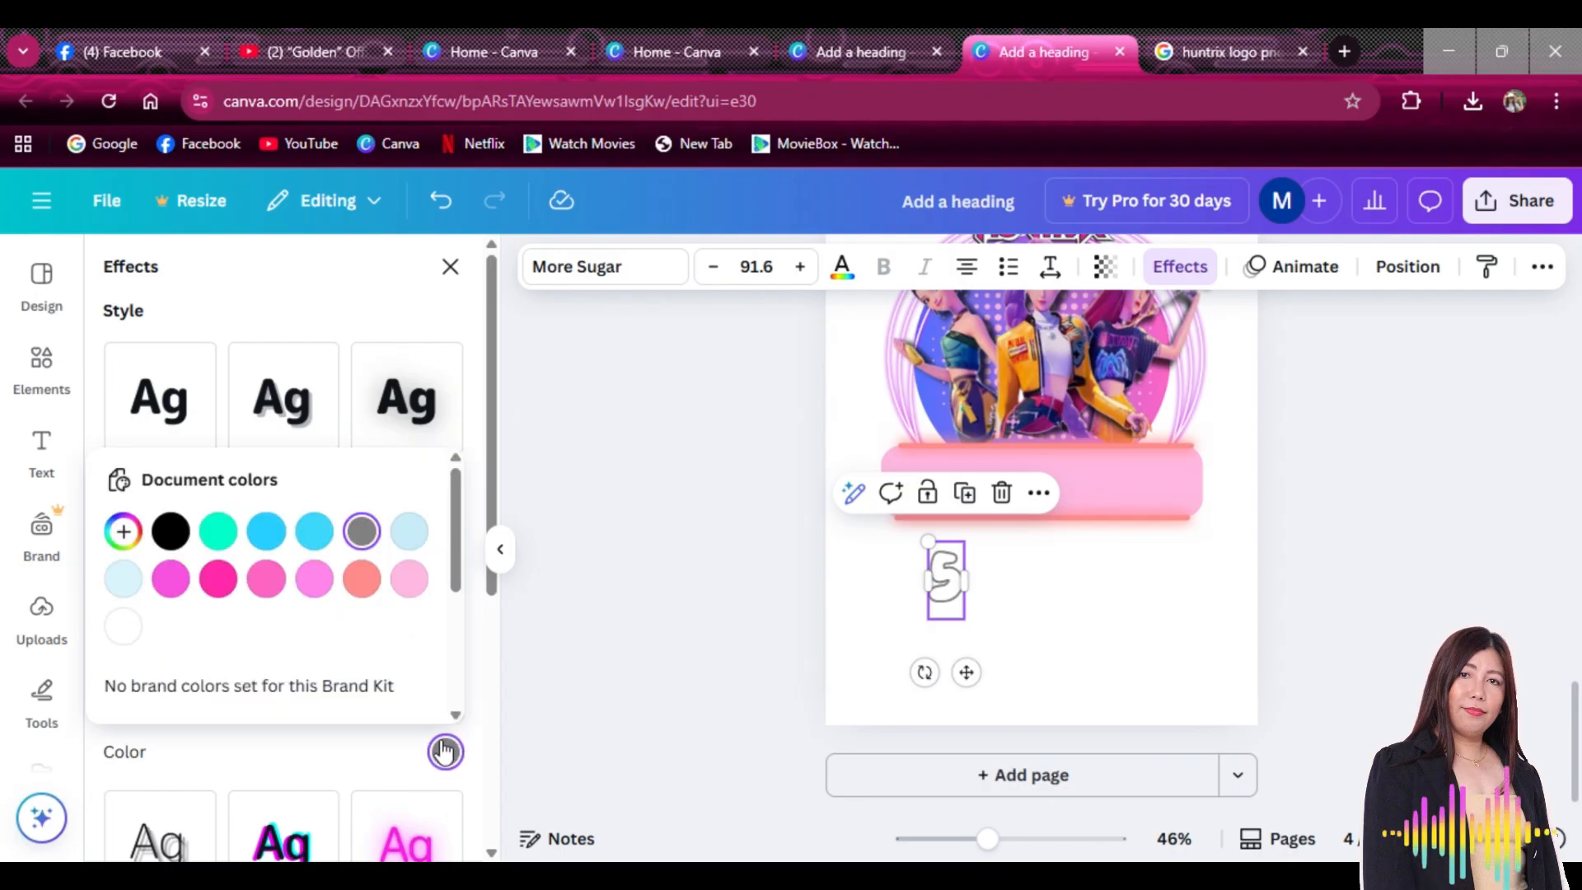
click(314, 580)
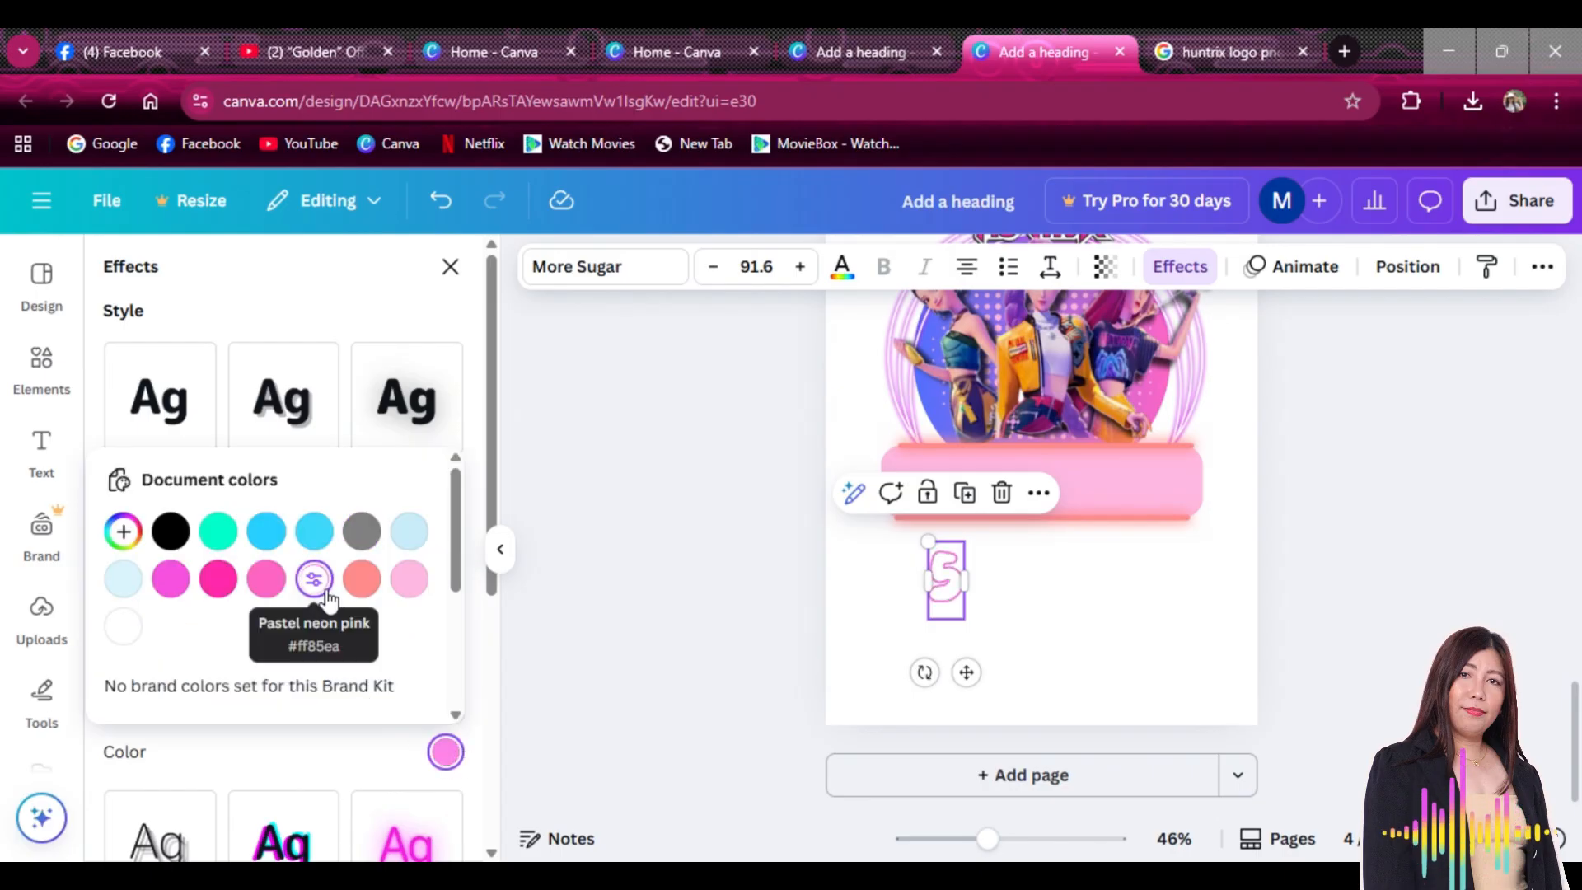
click(258, 755)
drag(161, 701, 199, 723)
Move the number 5 to the page's left side and add a new heading box
click(1004, 646)
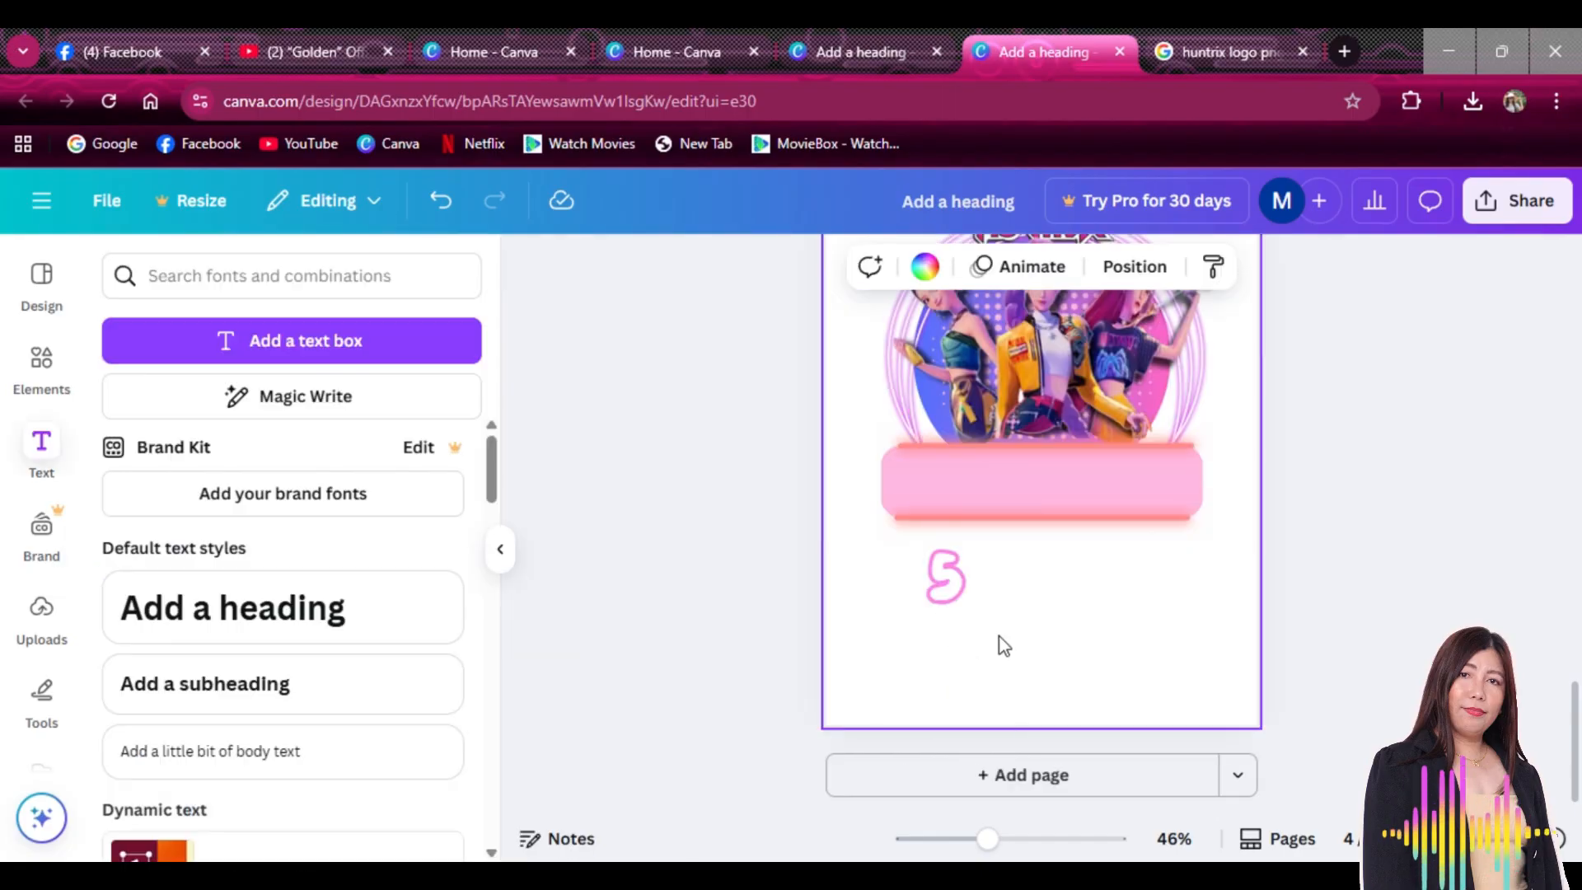
drag(946, 609, 888, 679)
click(301, 634)
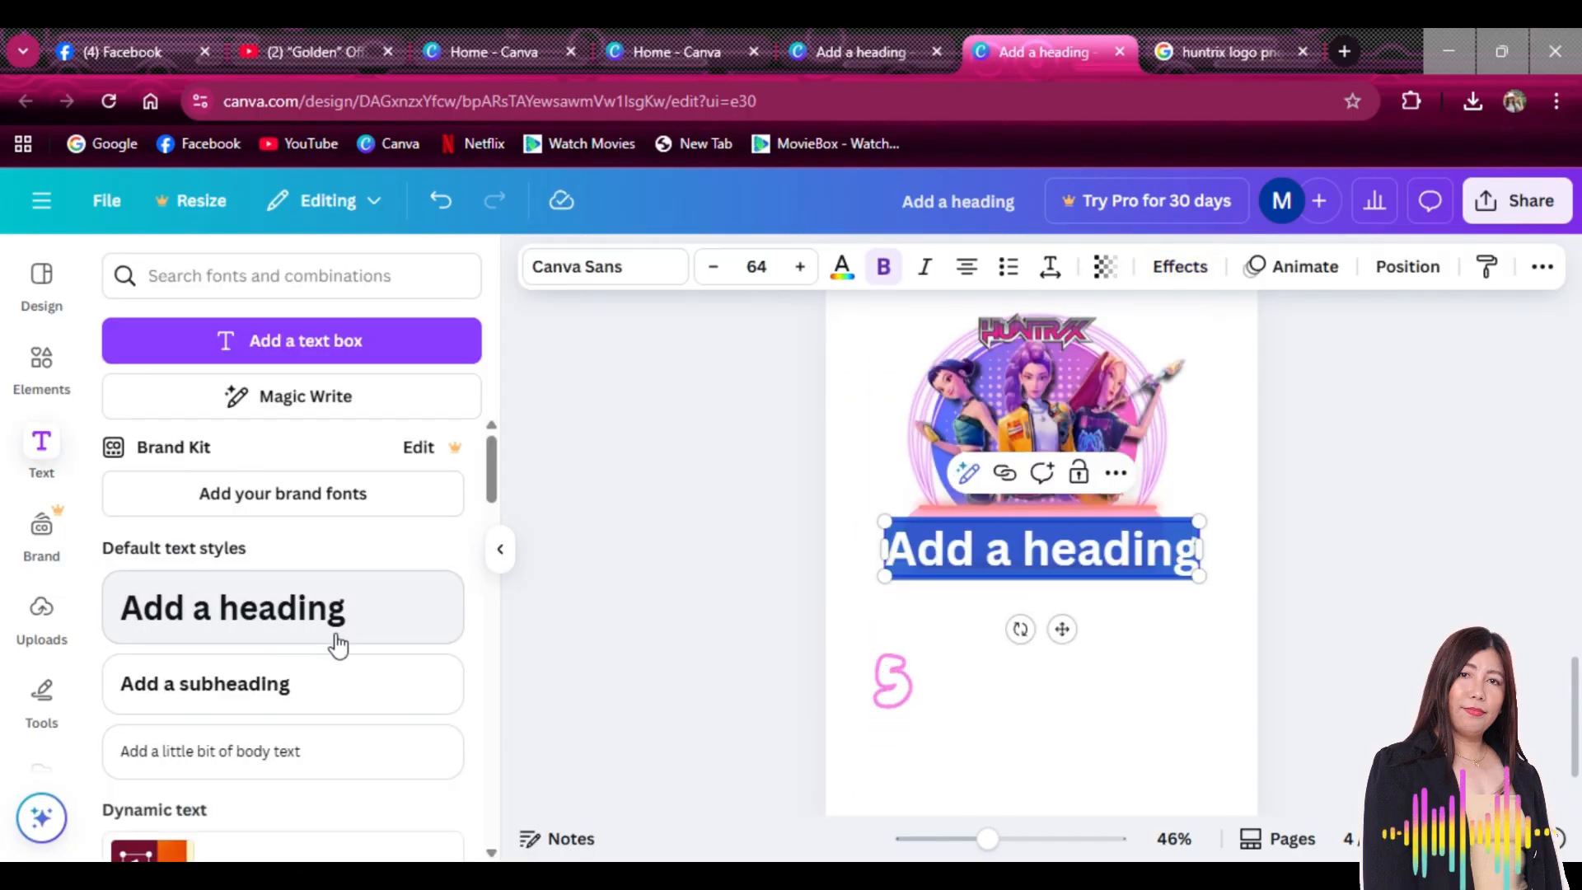
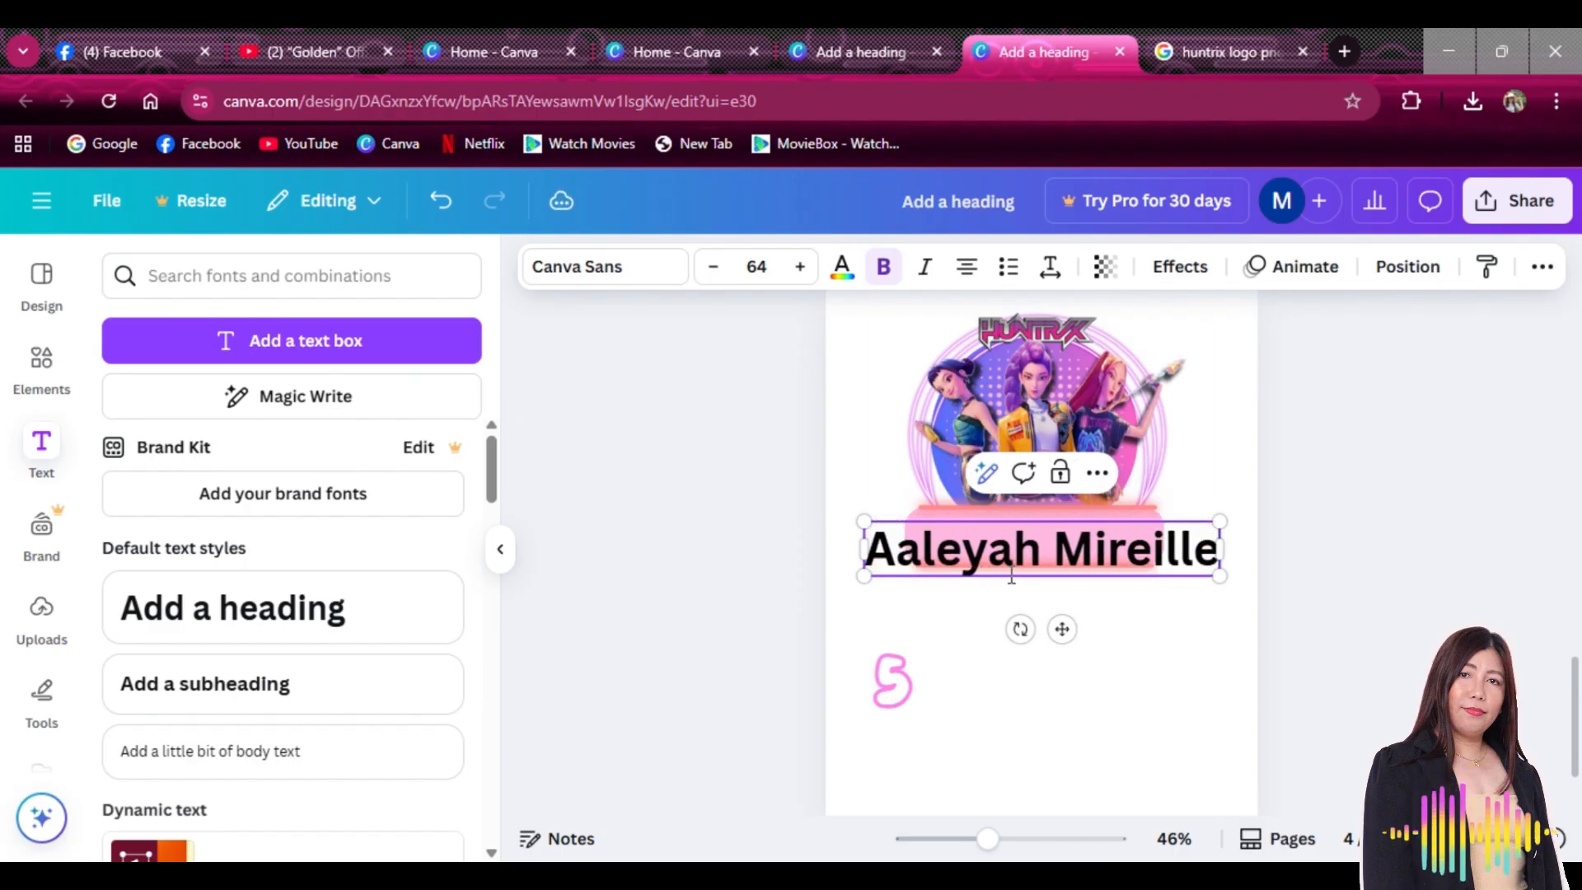
Type the child's full name into the heading and move it just below the pink banner
drag(1063, 628, 1073, 681)
double_click(963, 625)
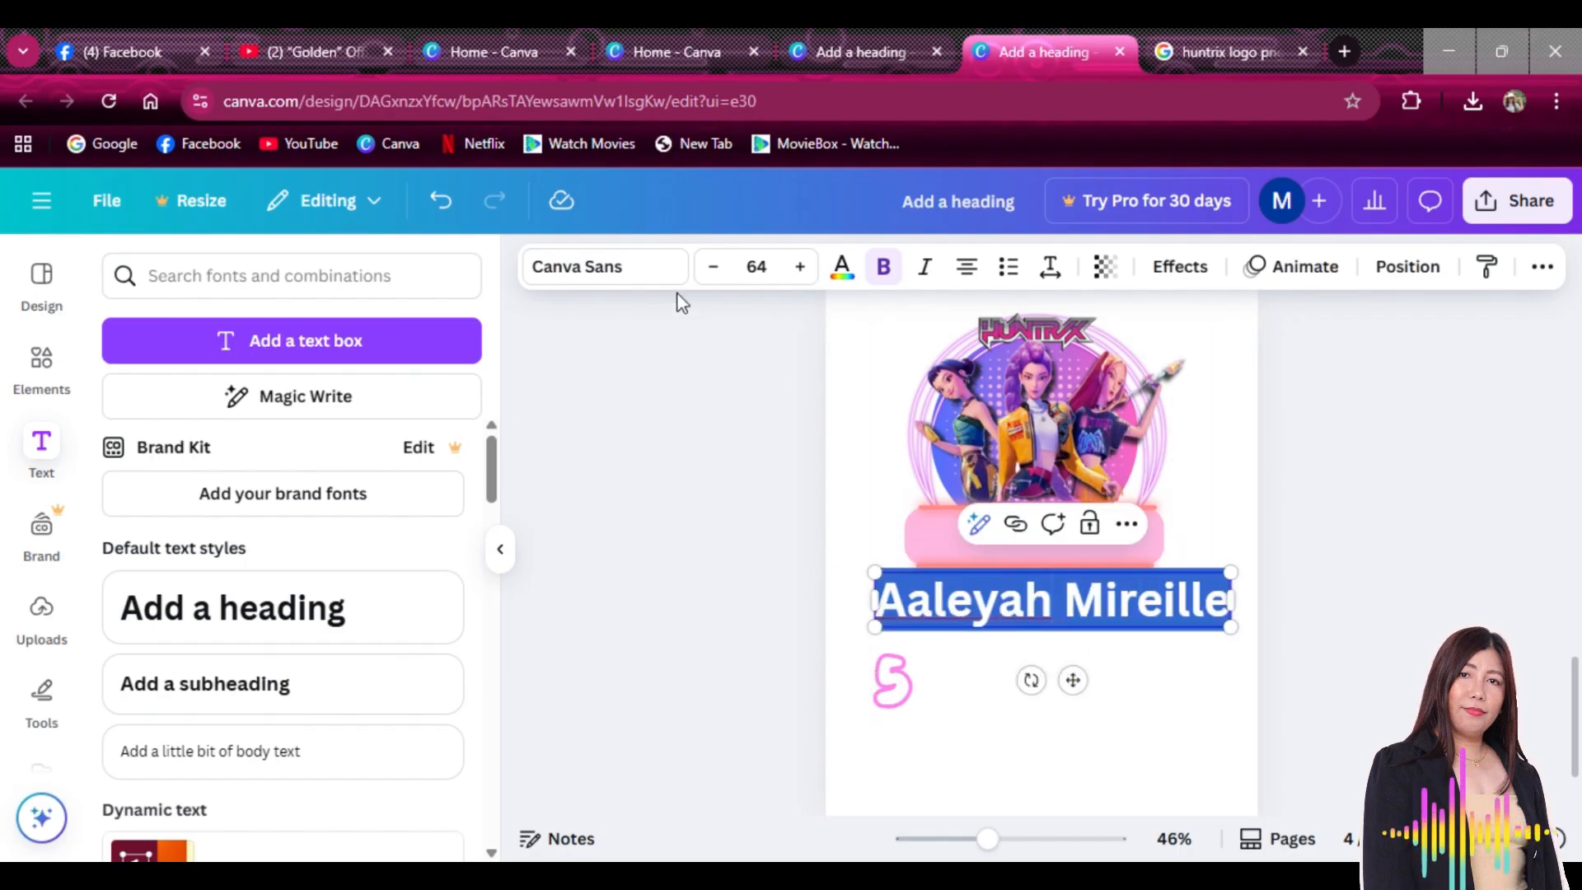
Set the name in the More Sugar font with white text
click(627, 266)
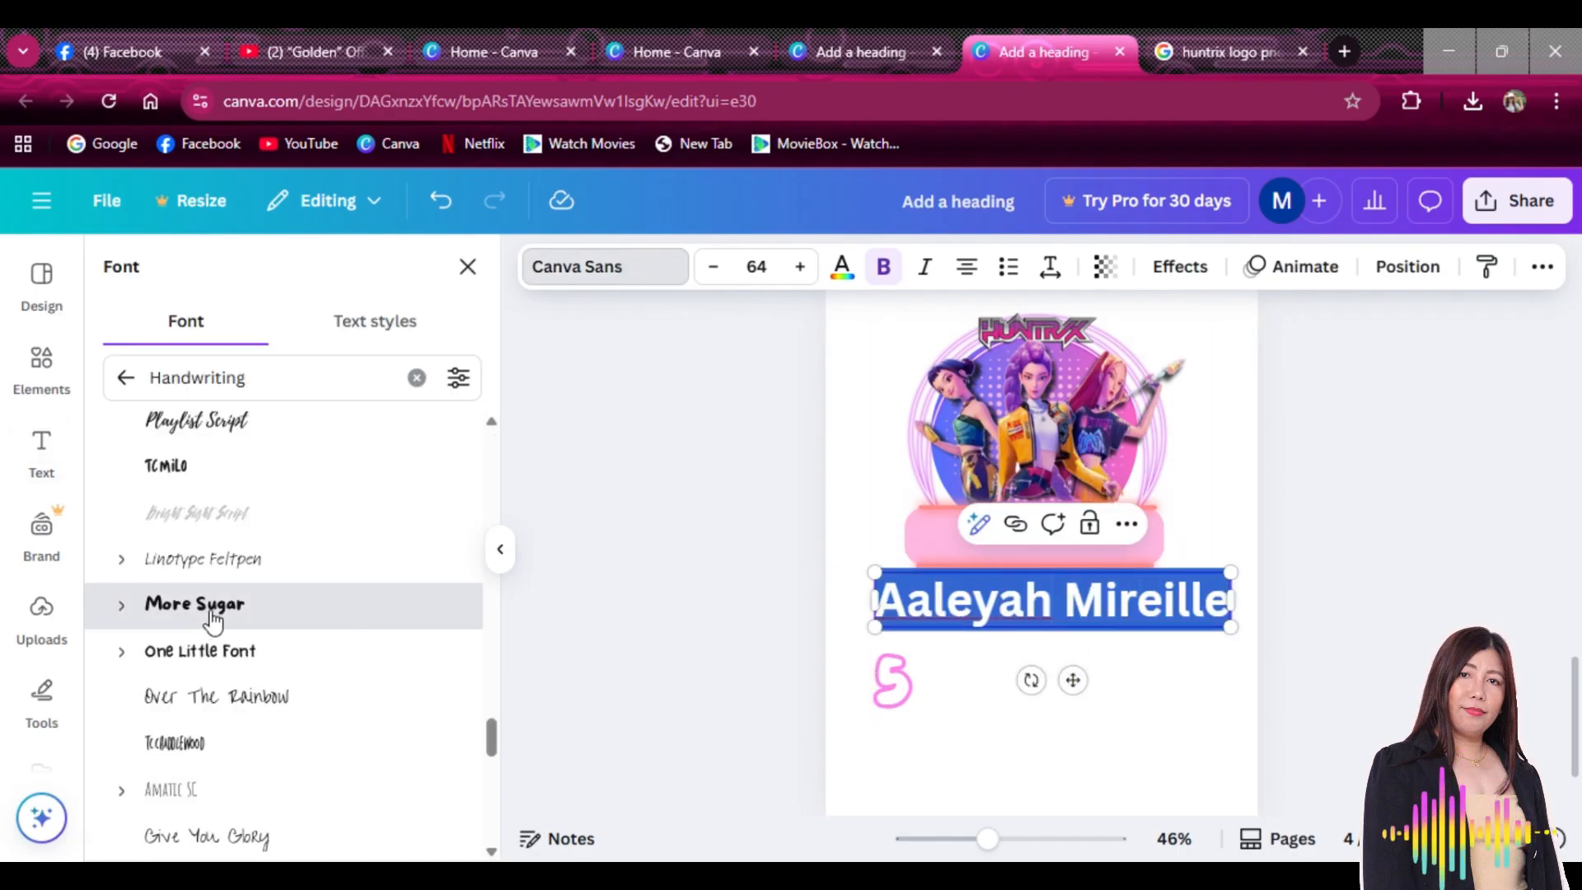
click(213, 618)
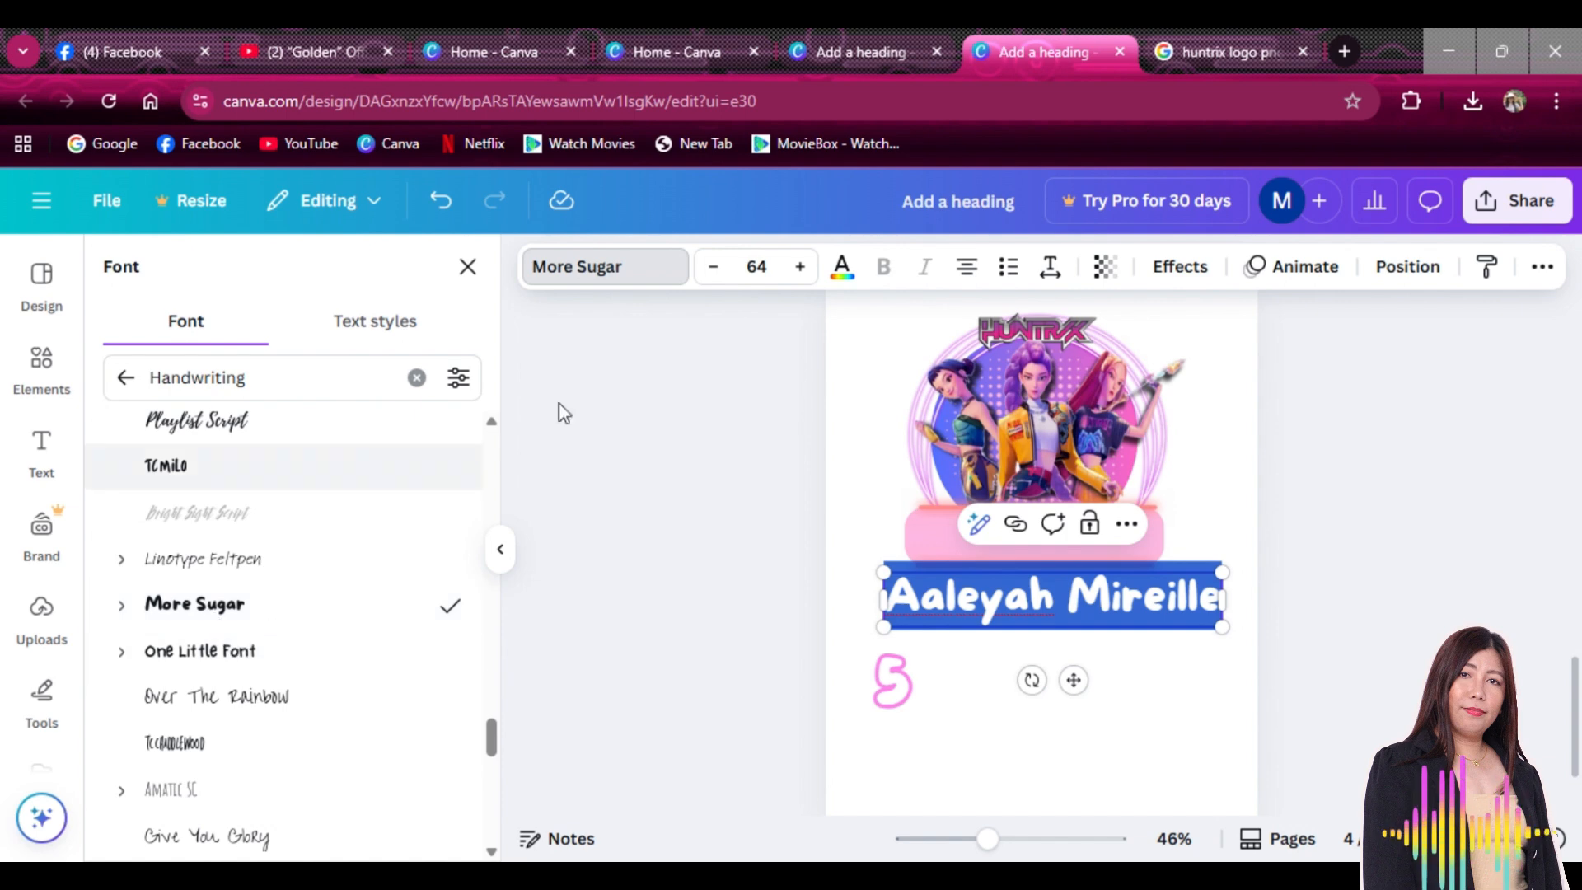
click(842, 268)
click(437, 496)
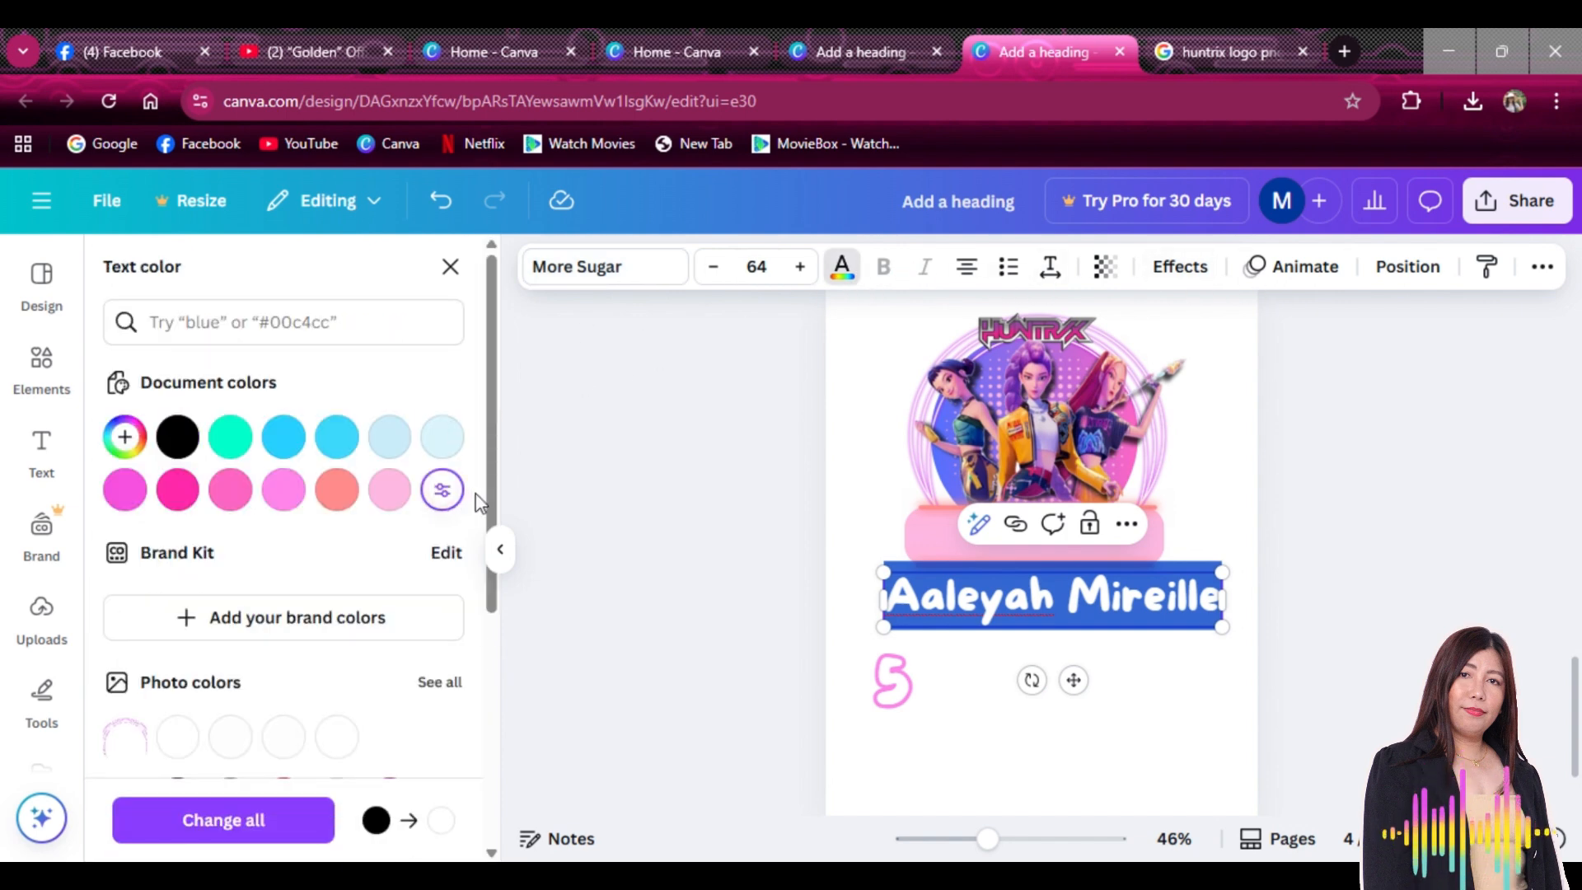
Give the name a Vivid magenta outline of thickness 91 and shrink it to size 52
click(1184, 266)
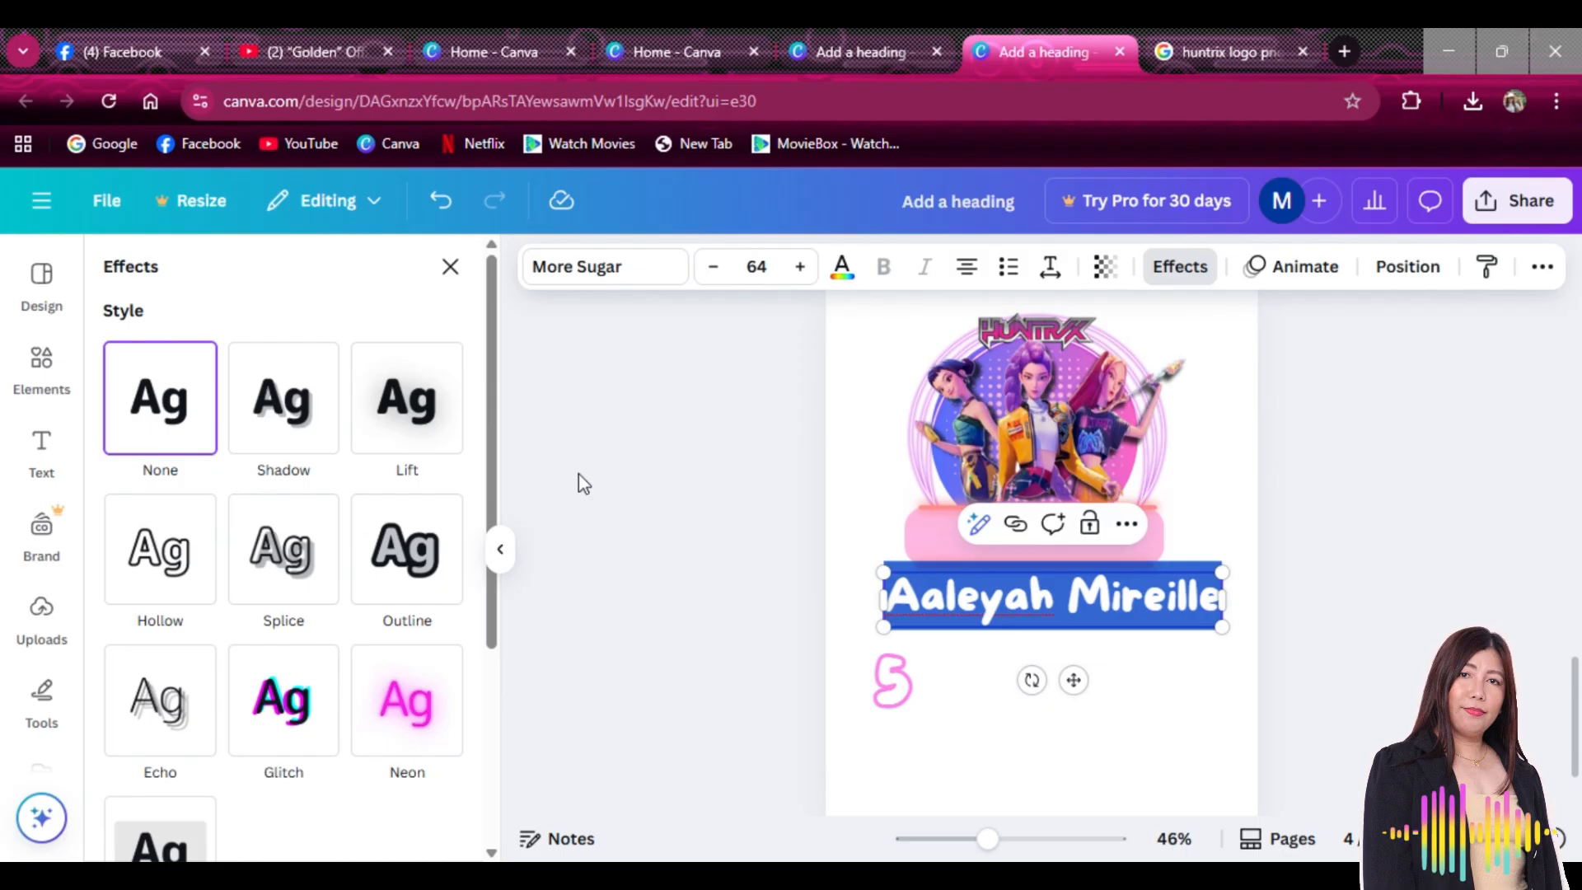
click(413, 568)
click(443, 754)
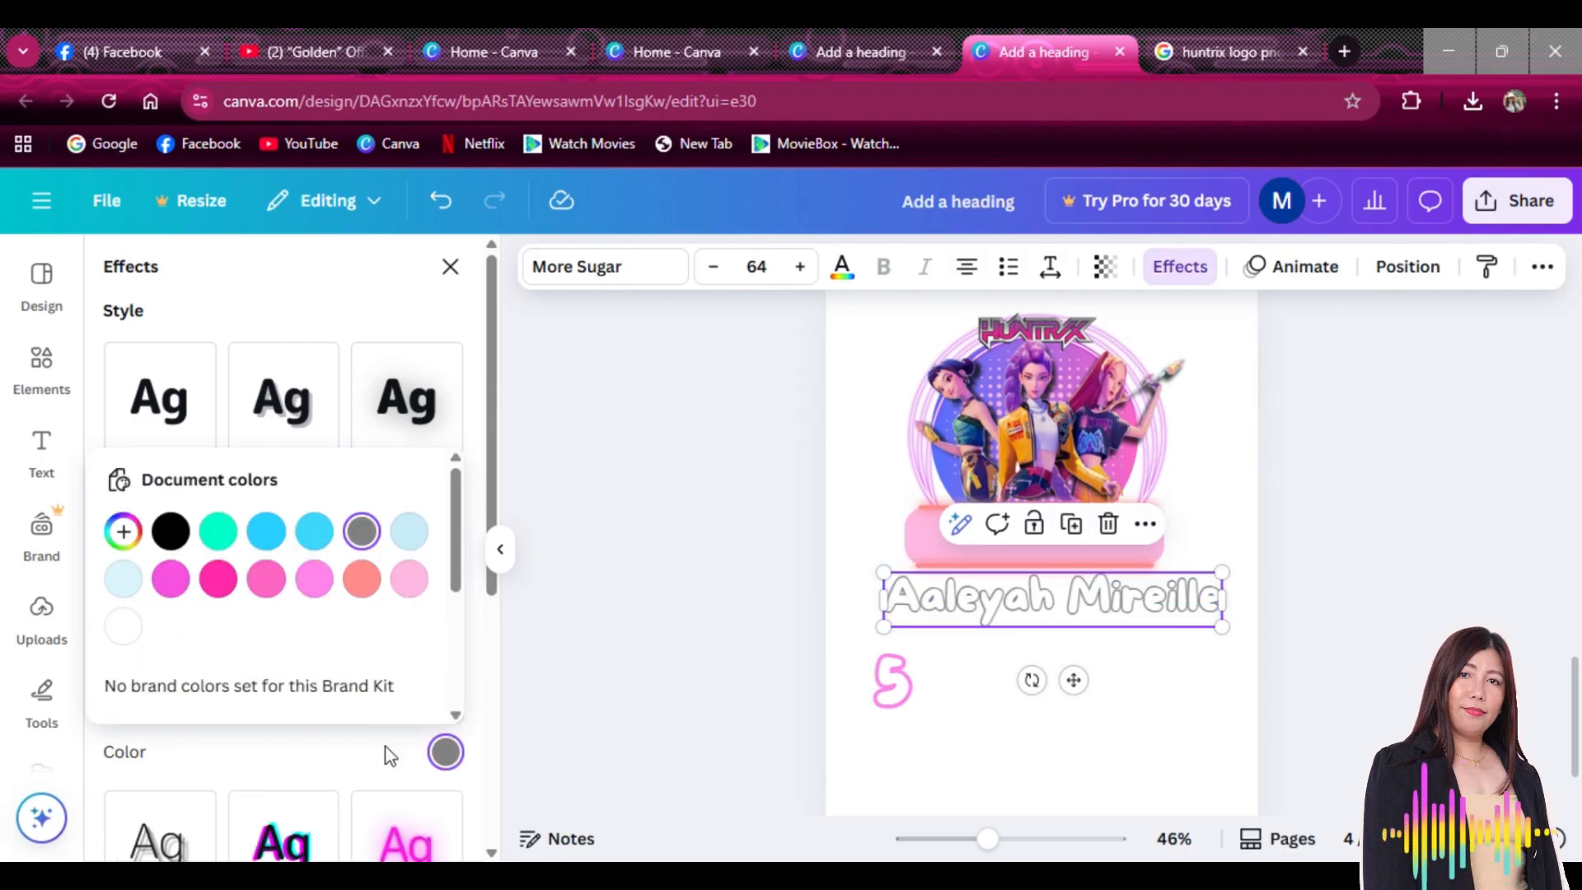
click(218, 580)
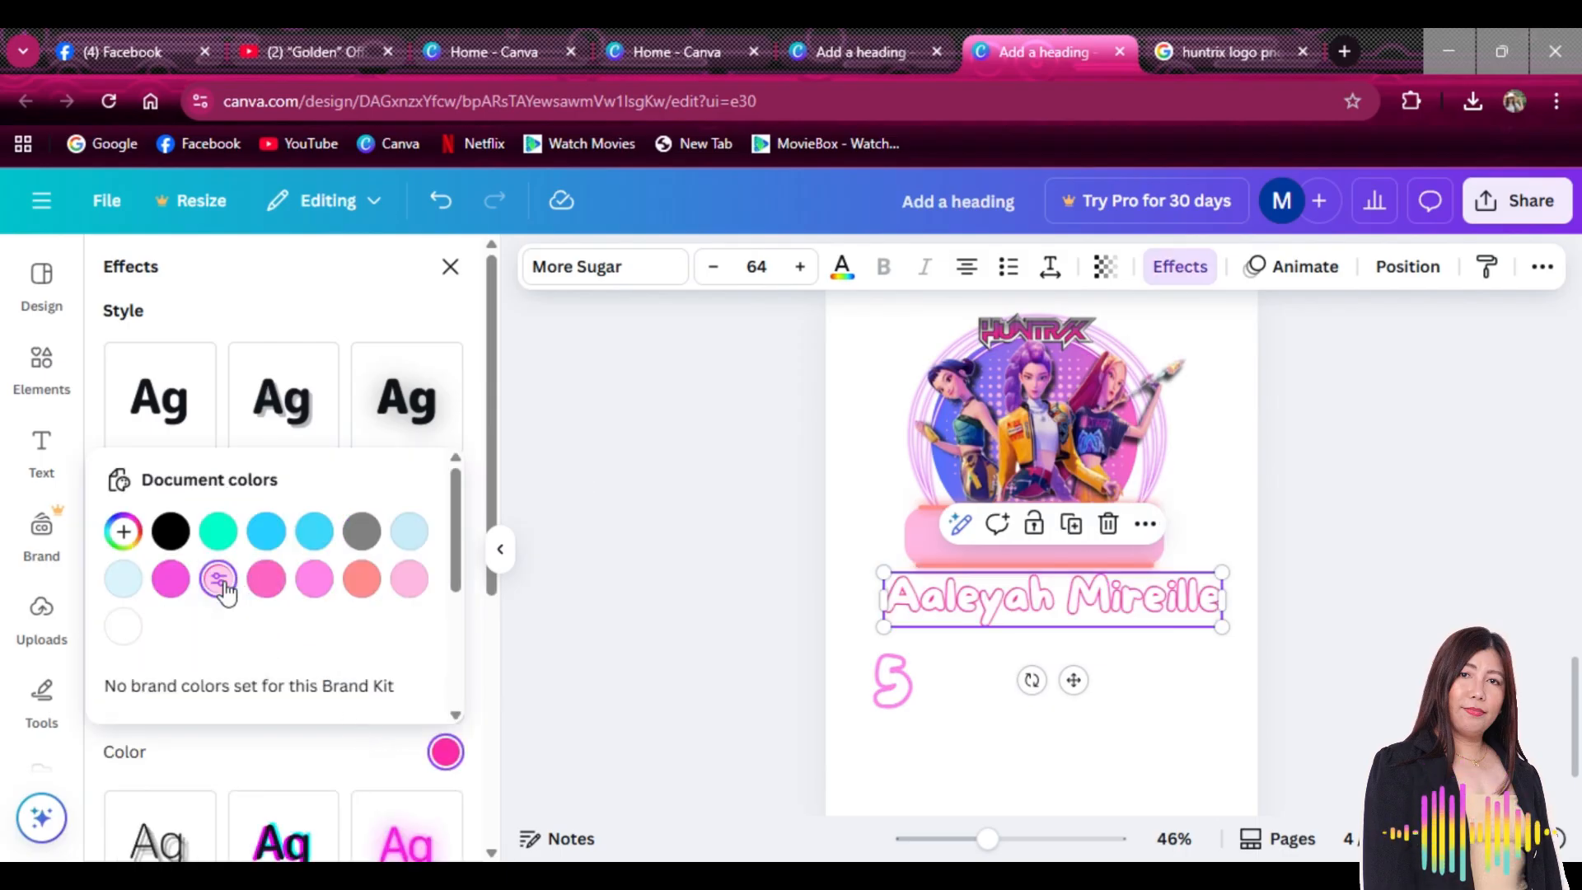
click(300, 749)
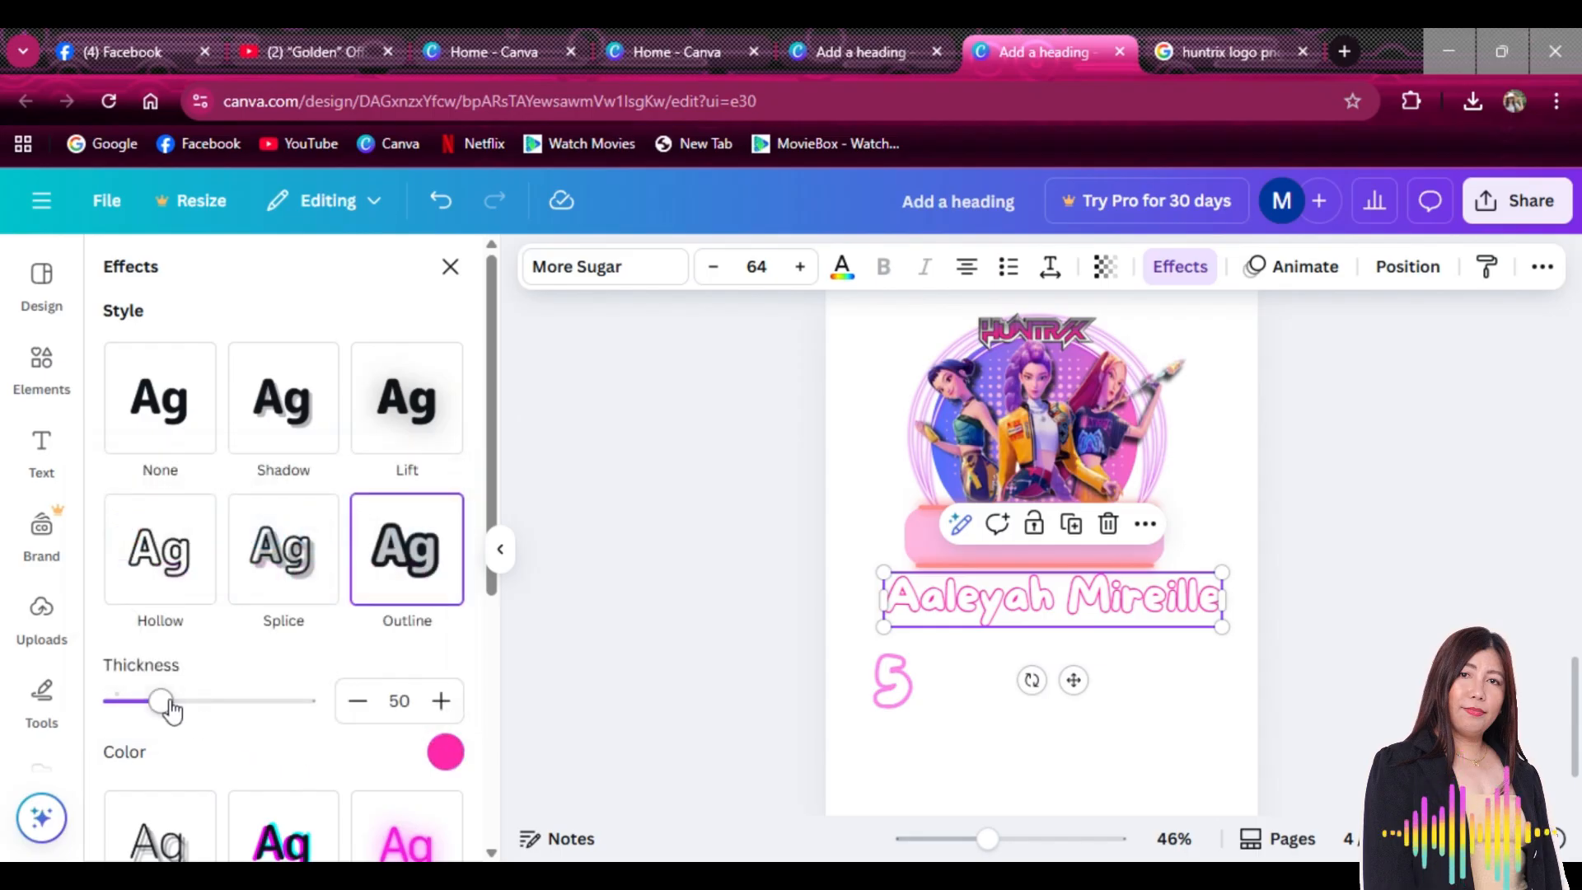
drag(170, 706, 203, 717)
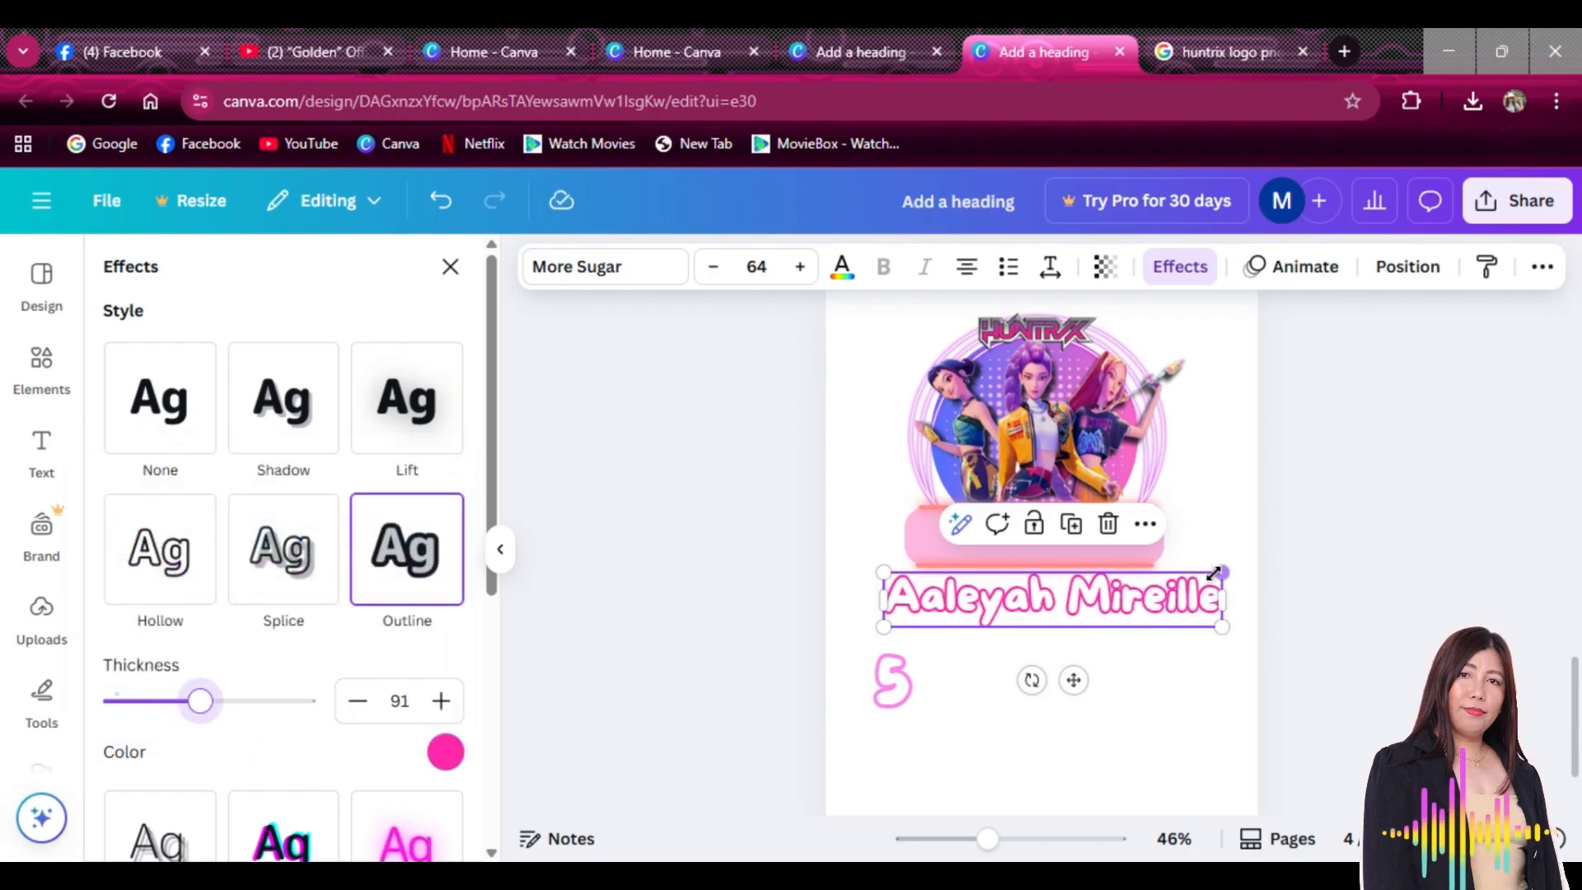
drag(1219, 572, 1158, 582)
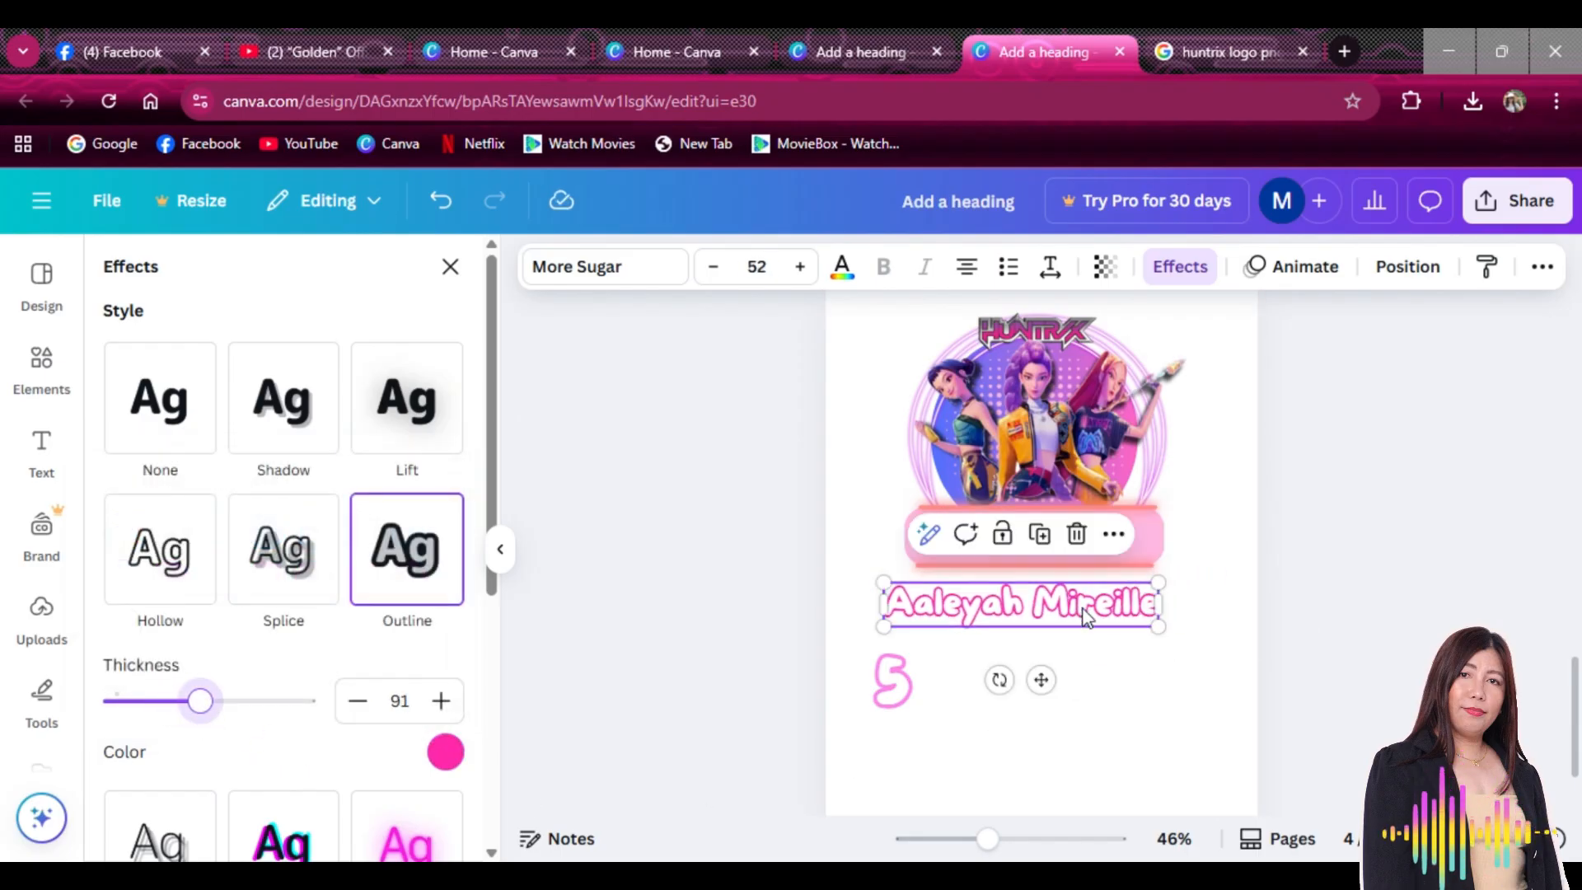
click(1100, 386)
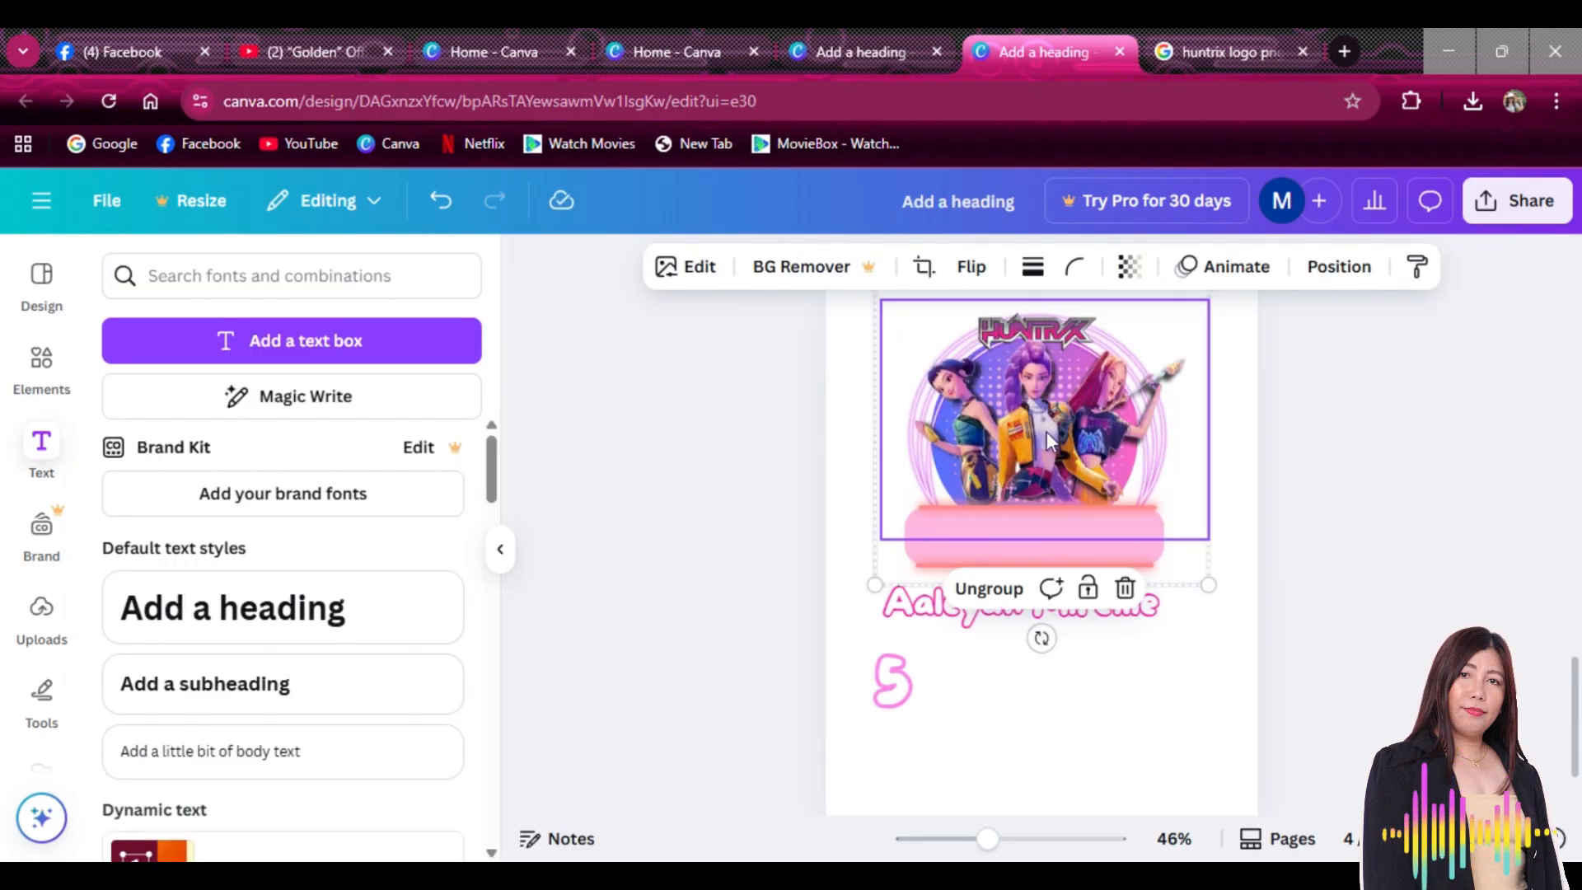
Lock the Huntrix image group and fit the name centred on the pink banner
click(1089, 604)
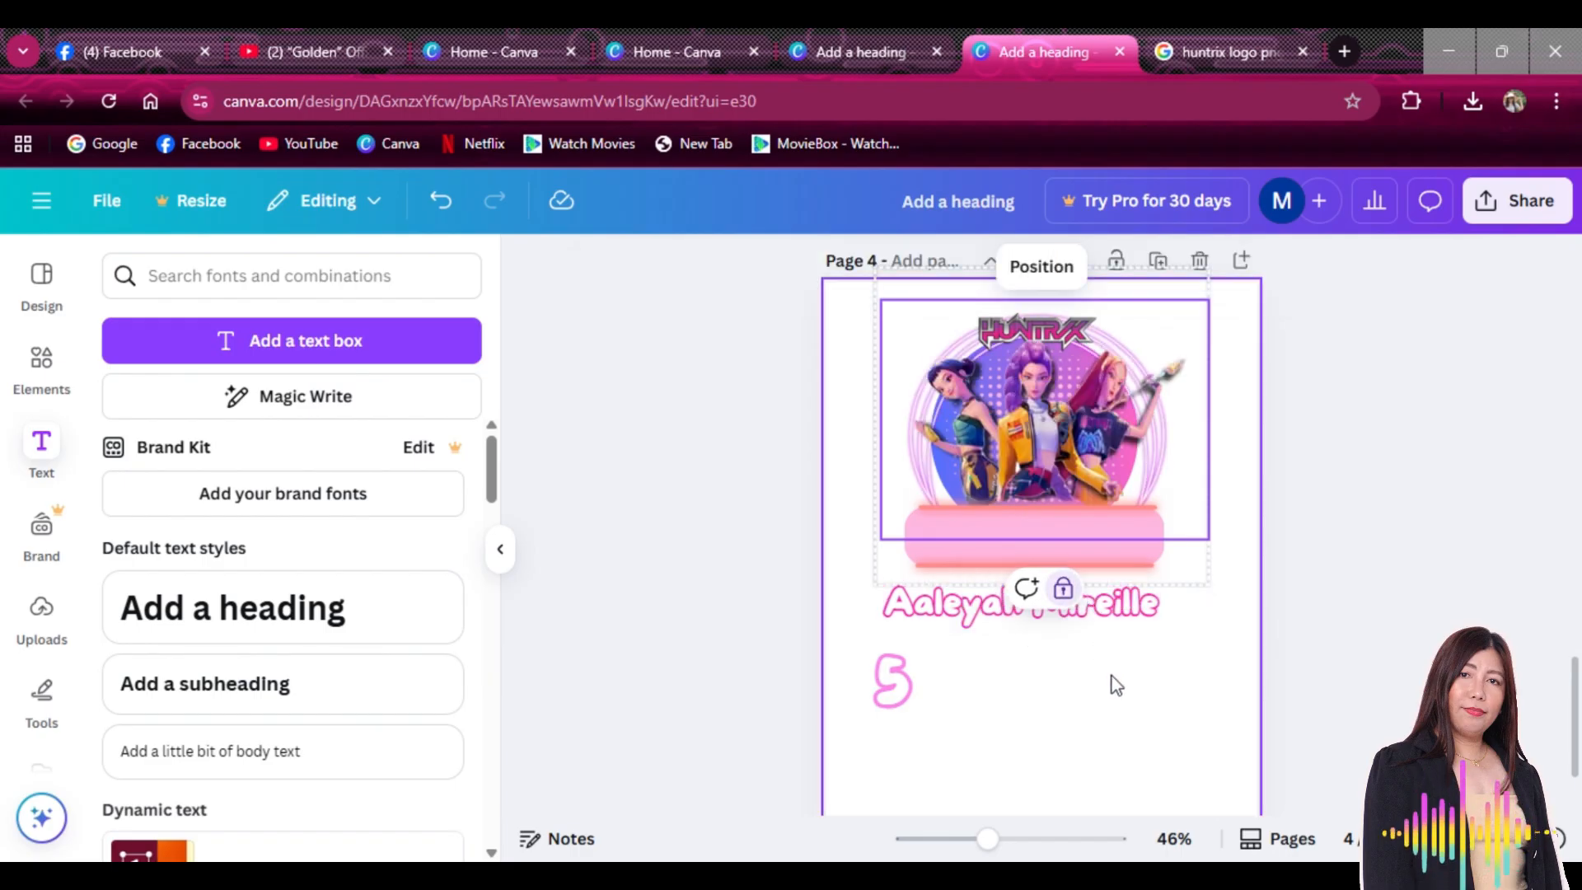
click(1131, 618)
drag(1137, 626, 1169, 525)
drag(893, 681, 1157, 484)
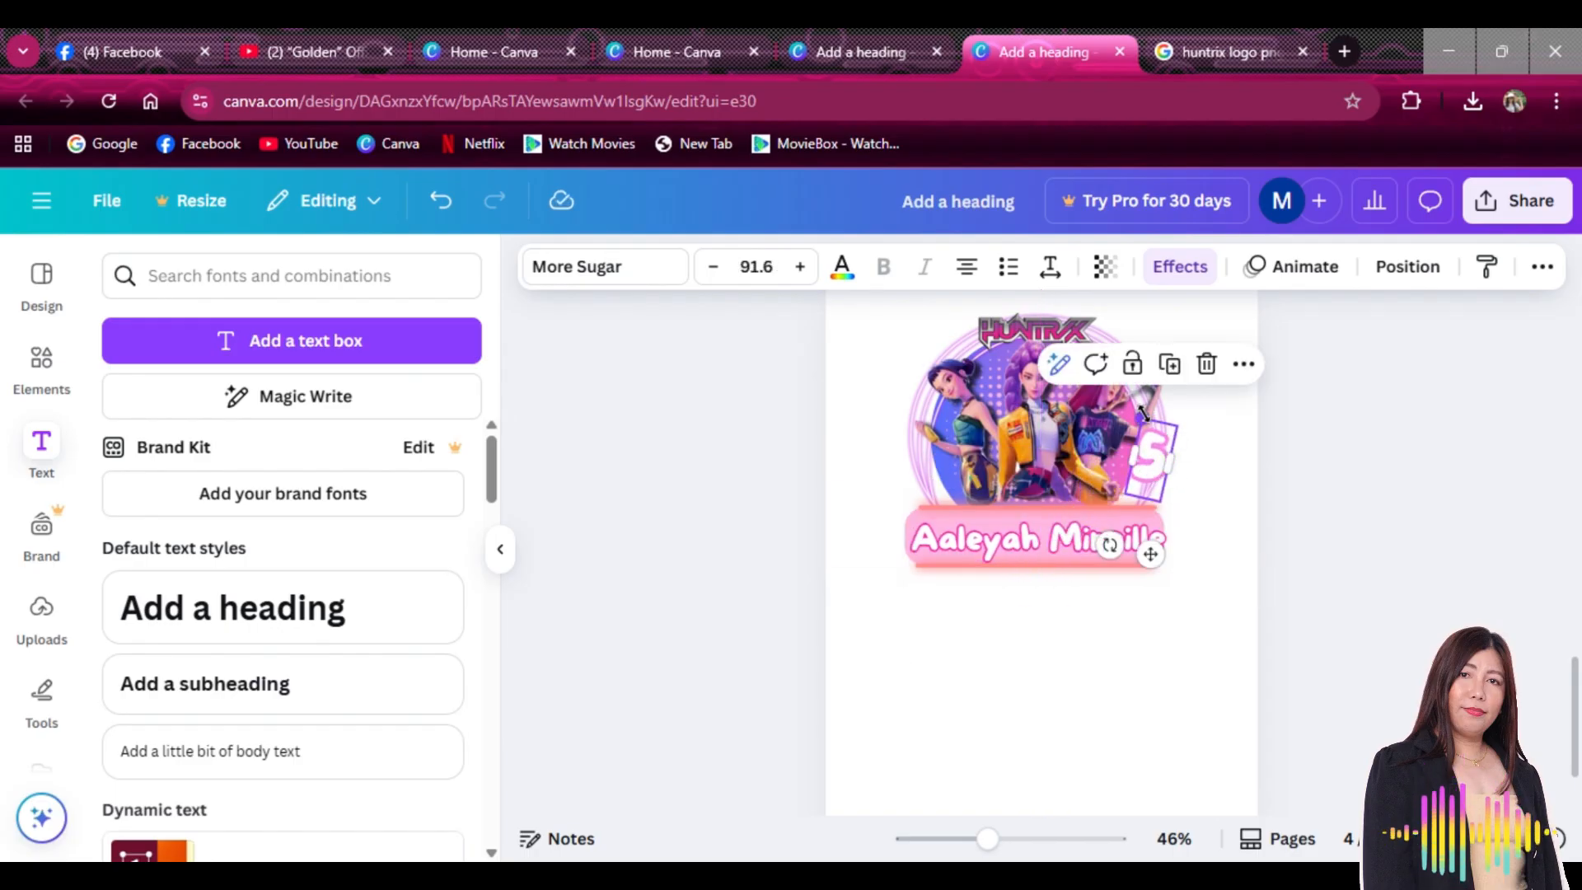
Enlarge the number 5 to size 140 and place it at the ring's right edge
drag(1143, 412, 1185, 376)
drag(1150, 445, 1152, 470)
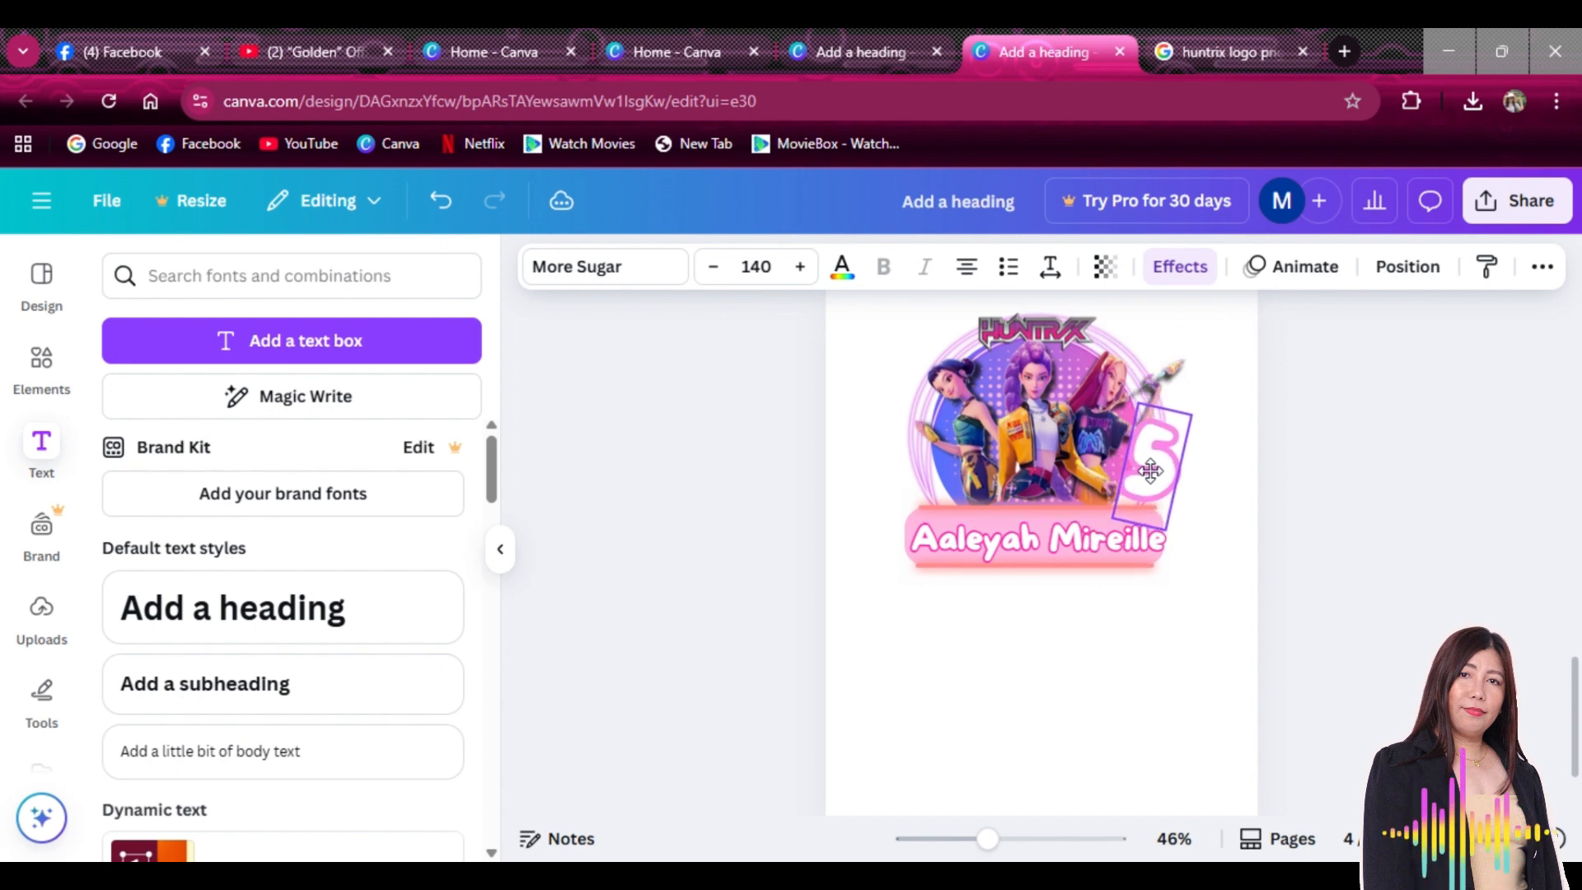
click(1204, 646)
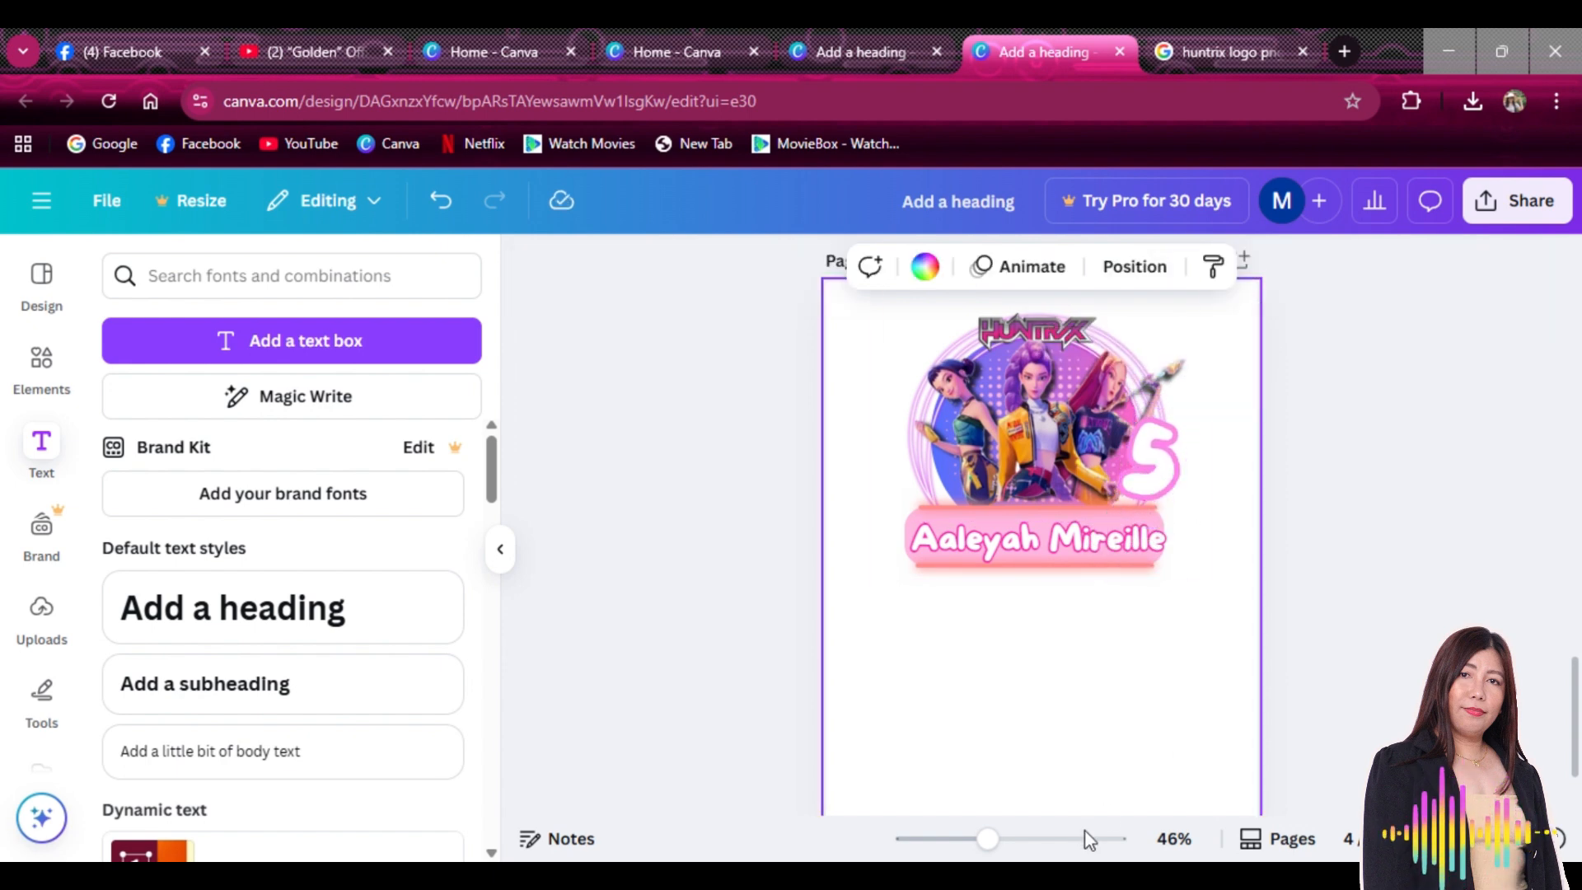
Zoom page 4 to 58% and scroll Uploads to the star-shaped Huntrix stickers
drag(987, 839, 1000, 839)
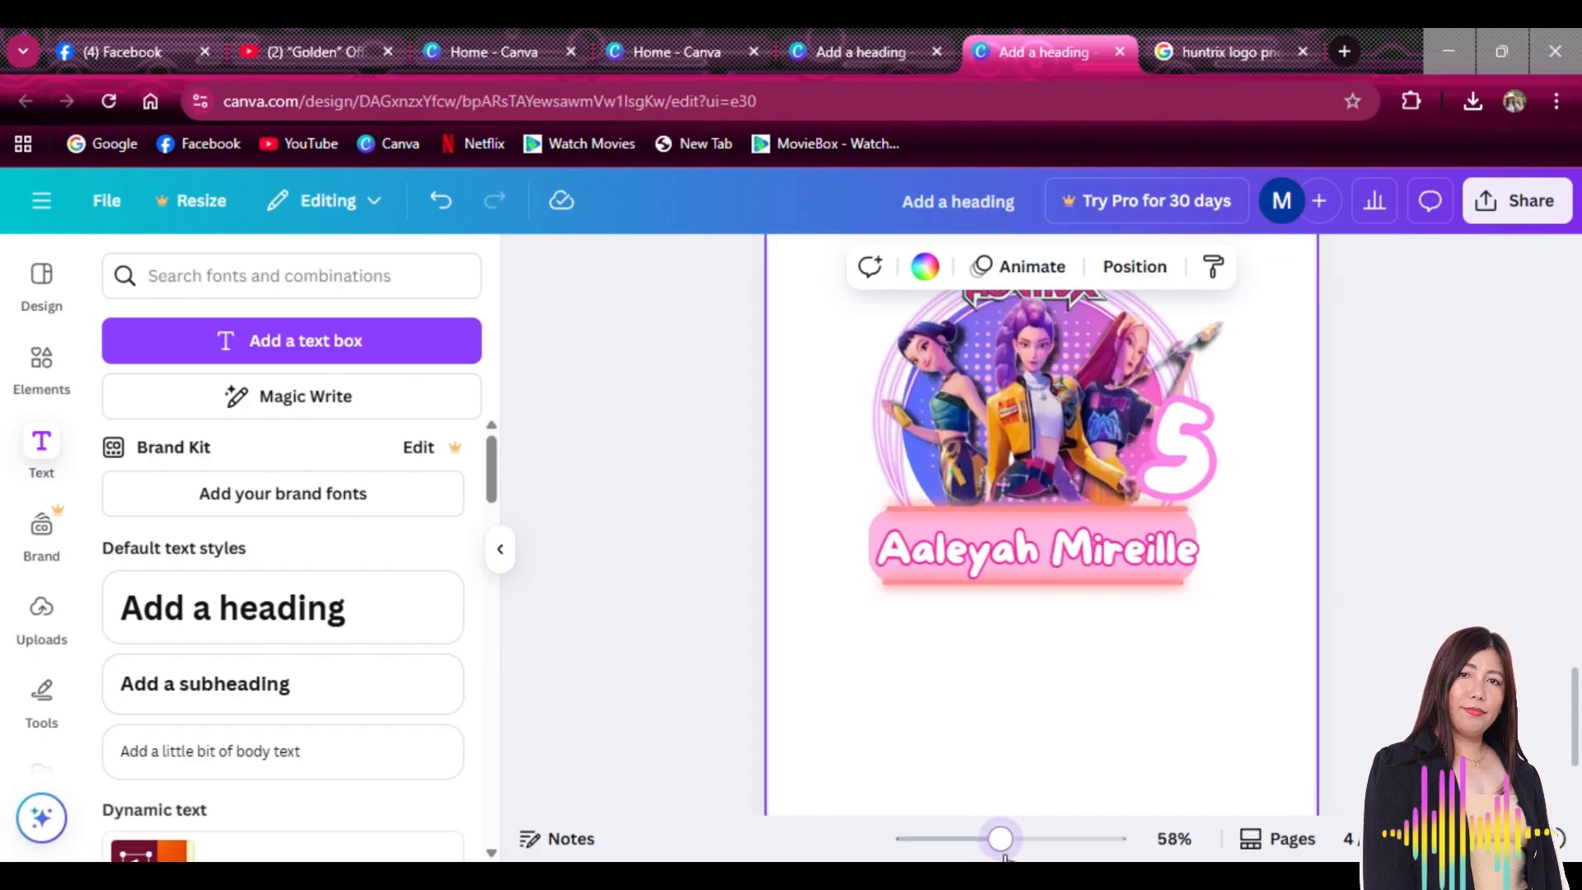
scroll(1483, 511, up, 1)
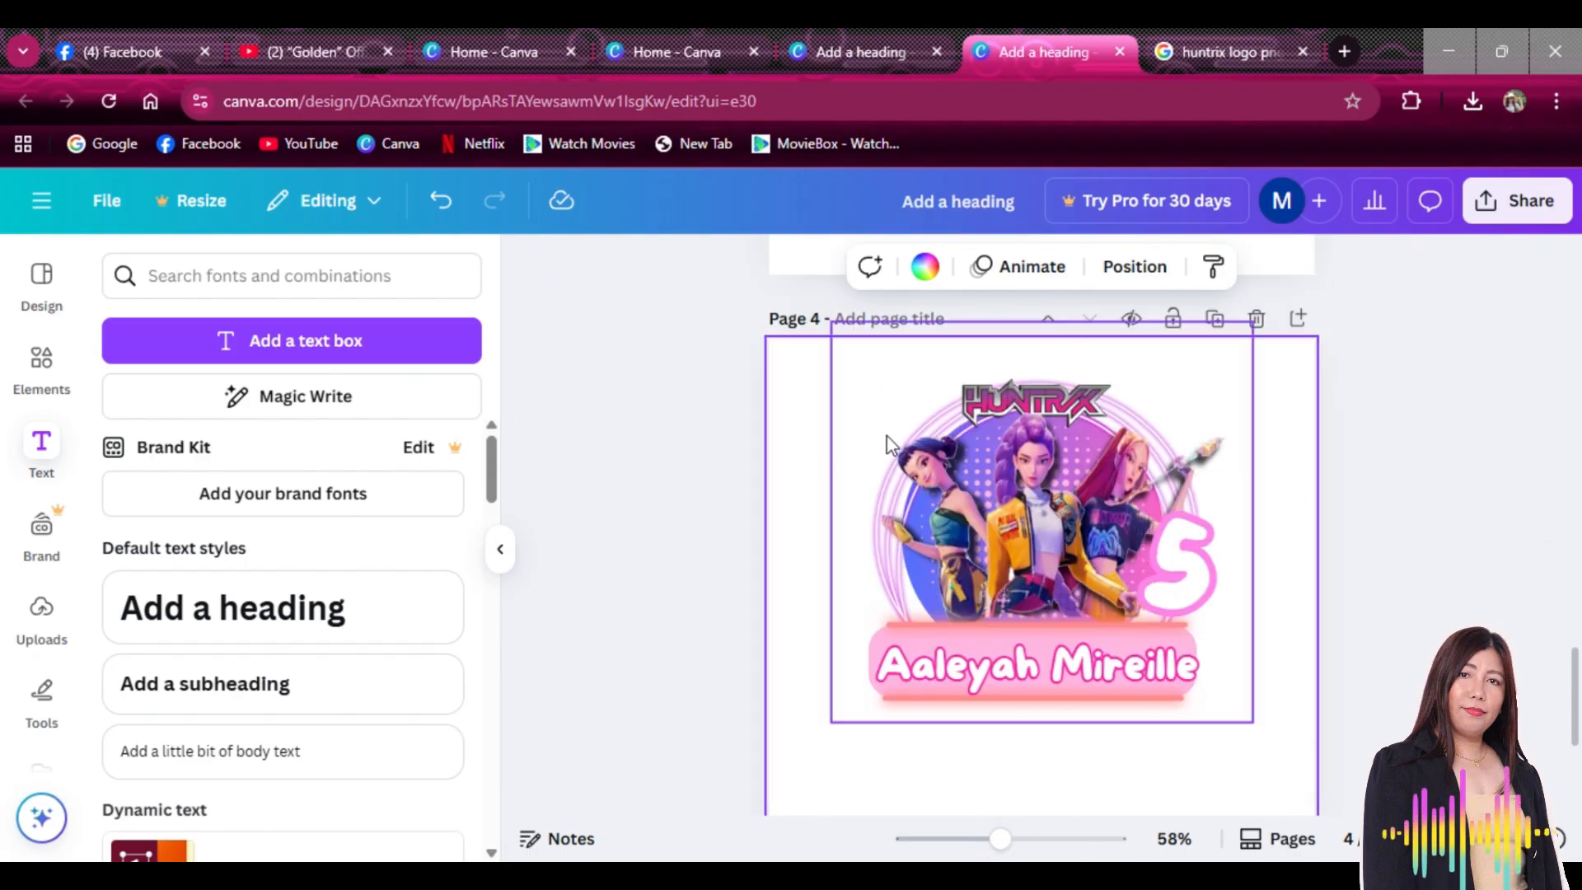
scroll(889, 446, down, 4)
click(41, 610)
scroll(253, 671, down, 3)
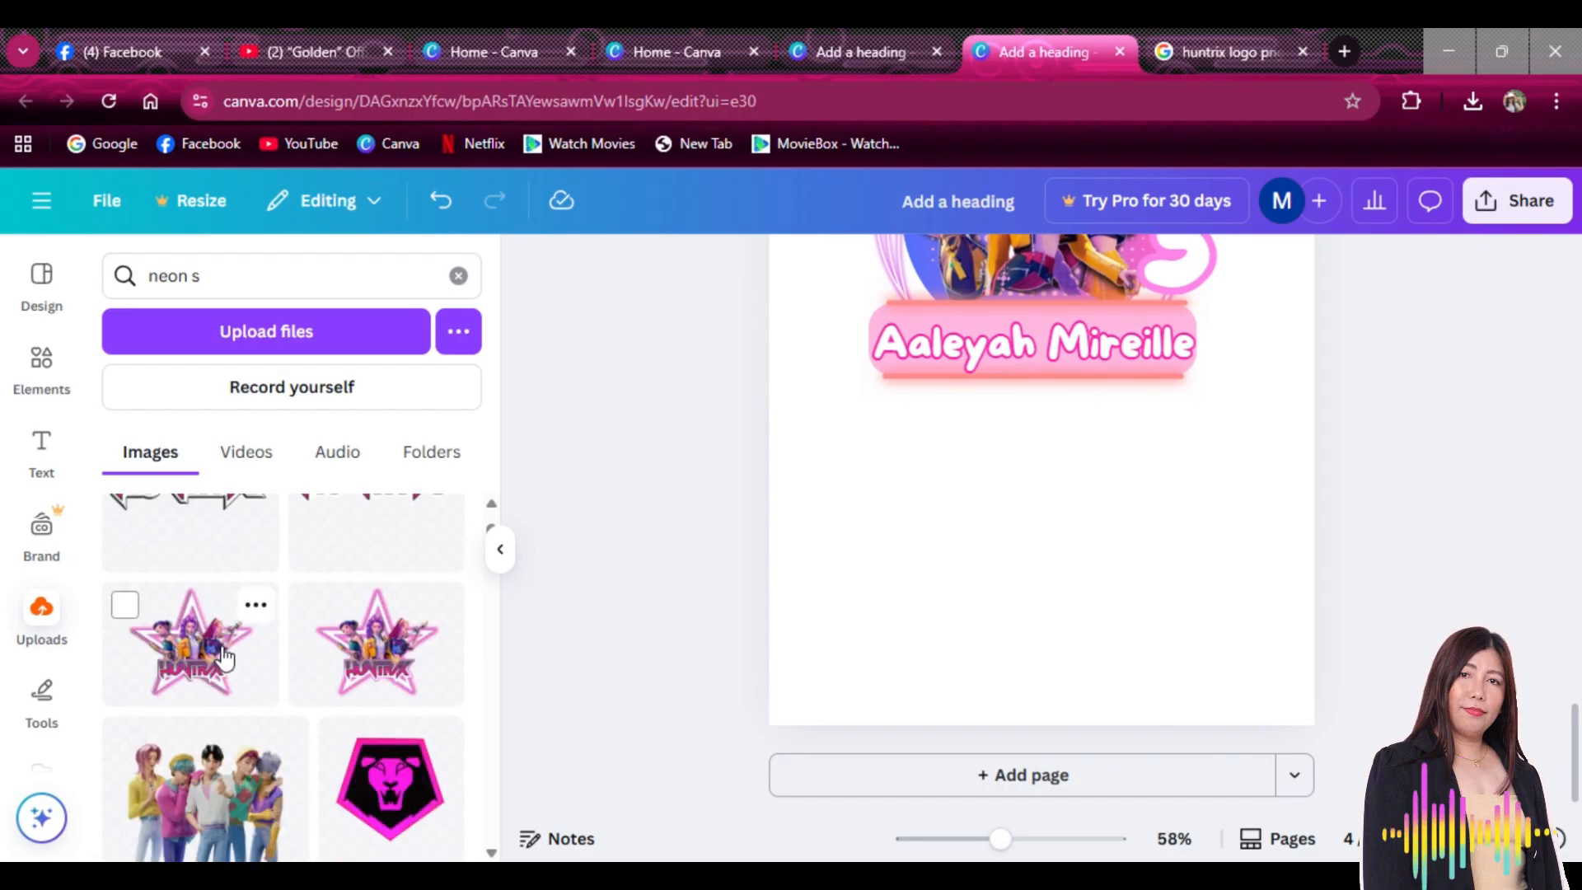
Add the star Huntrix sticker and size it just under the name banner on page 4
click(225, 657)
drag(1035, 470, 990, 614)
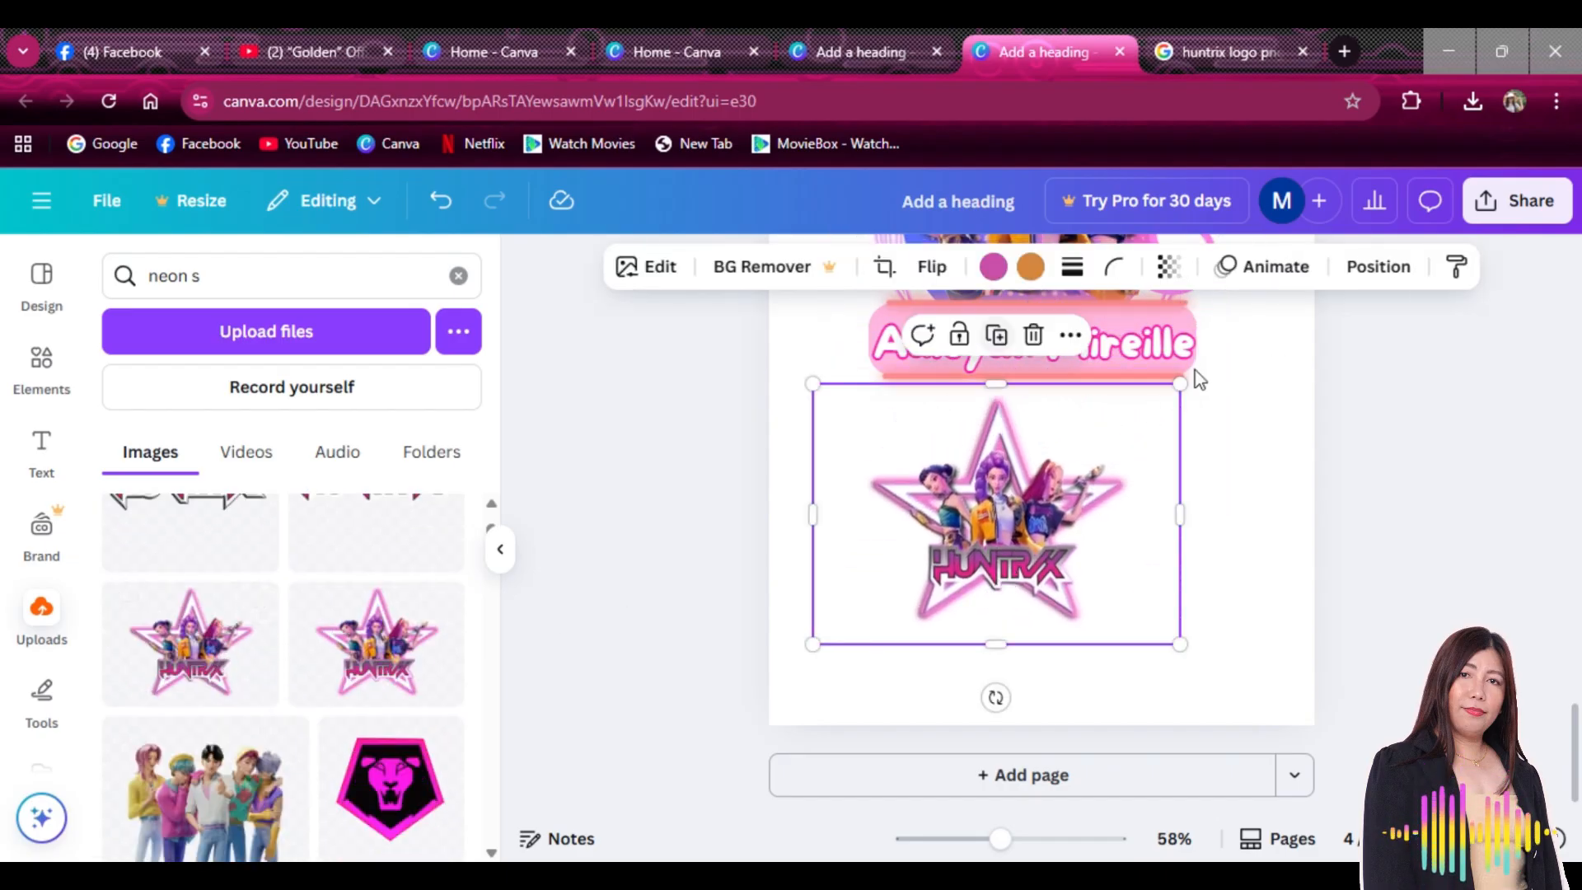
drag(1175, 390, 1049, 477)
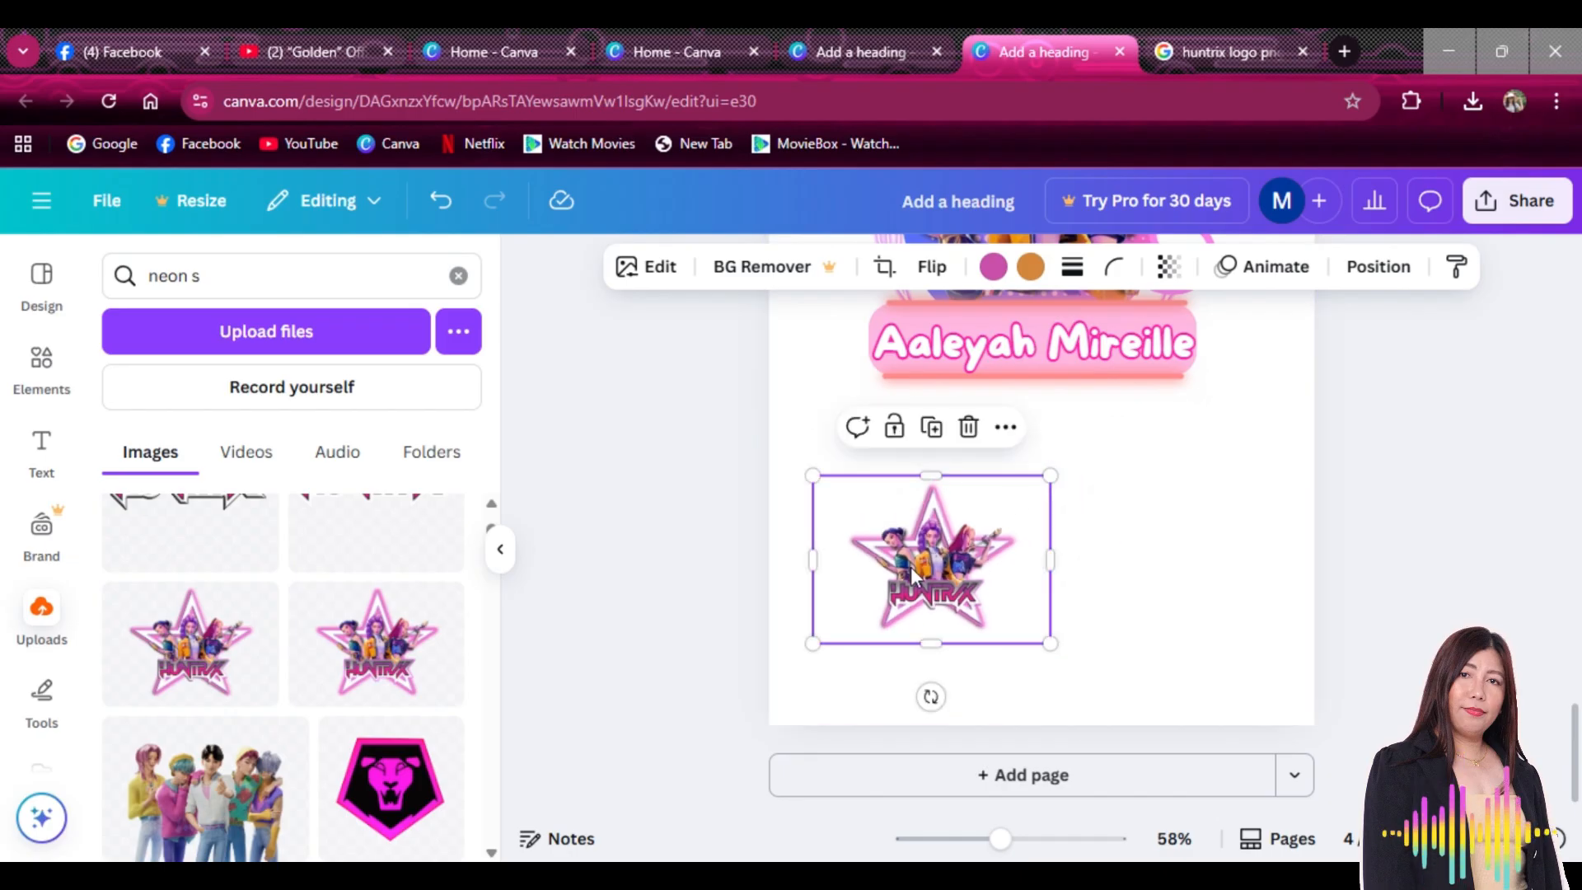
drag(911, 567, 859, 508)
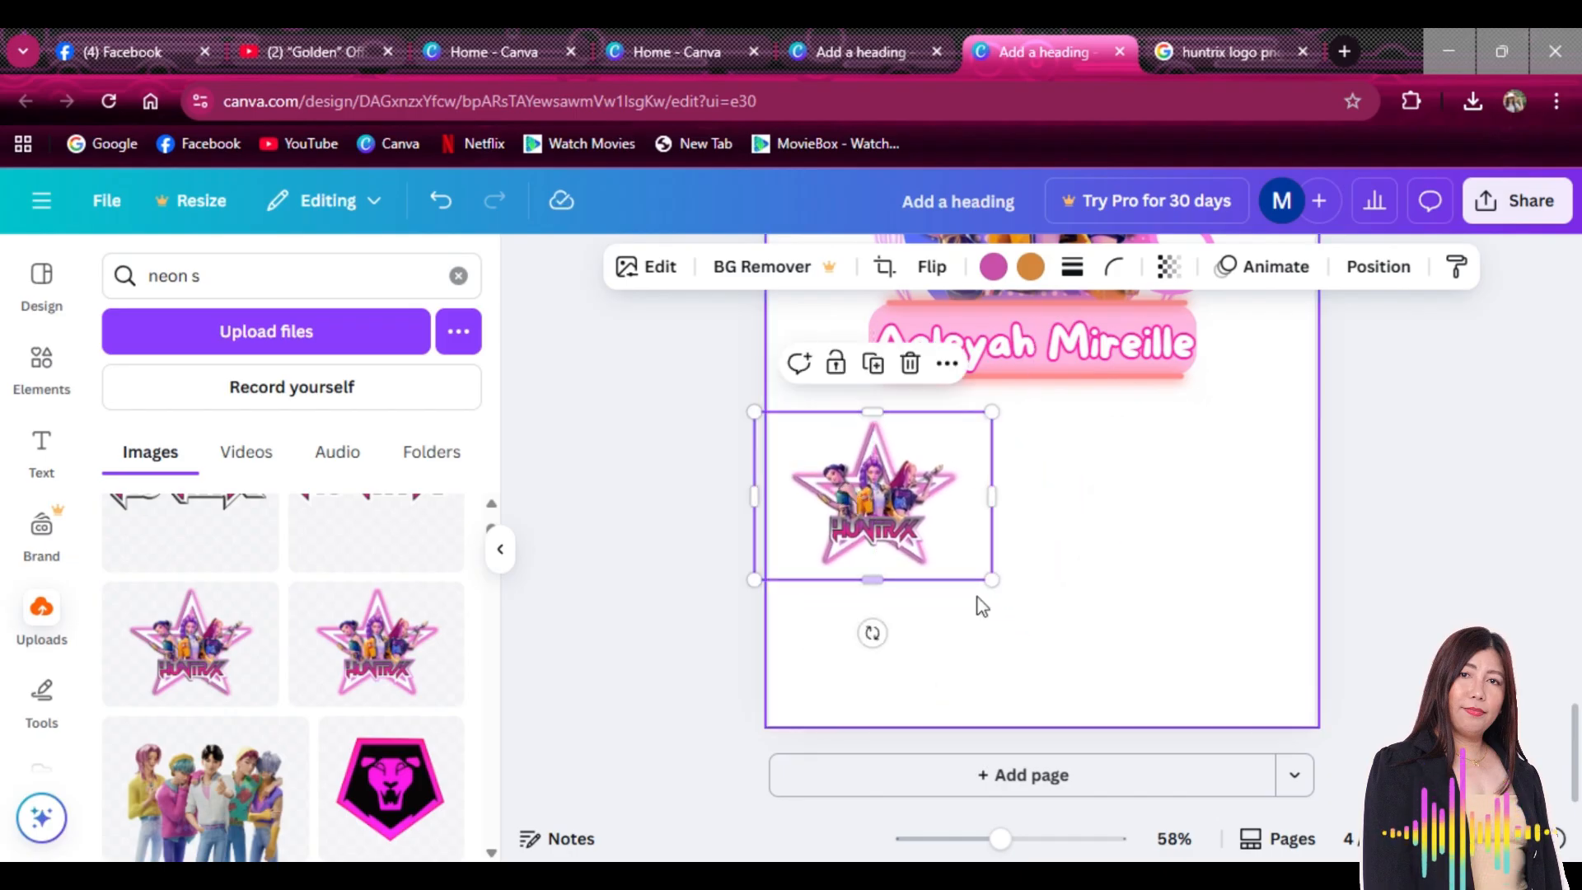
drag(1005, 590, 1020, 602)
drag(890, 511, 904, 511)
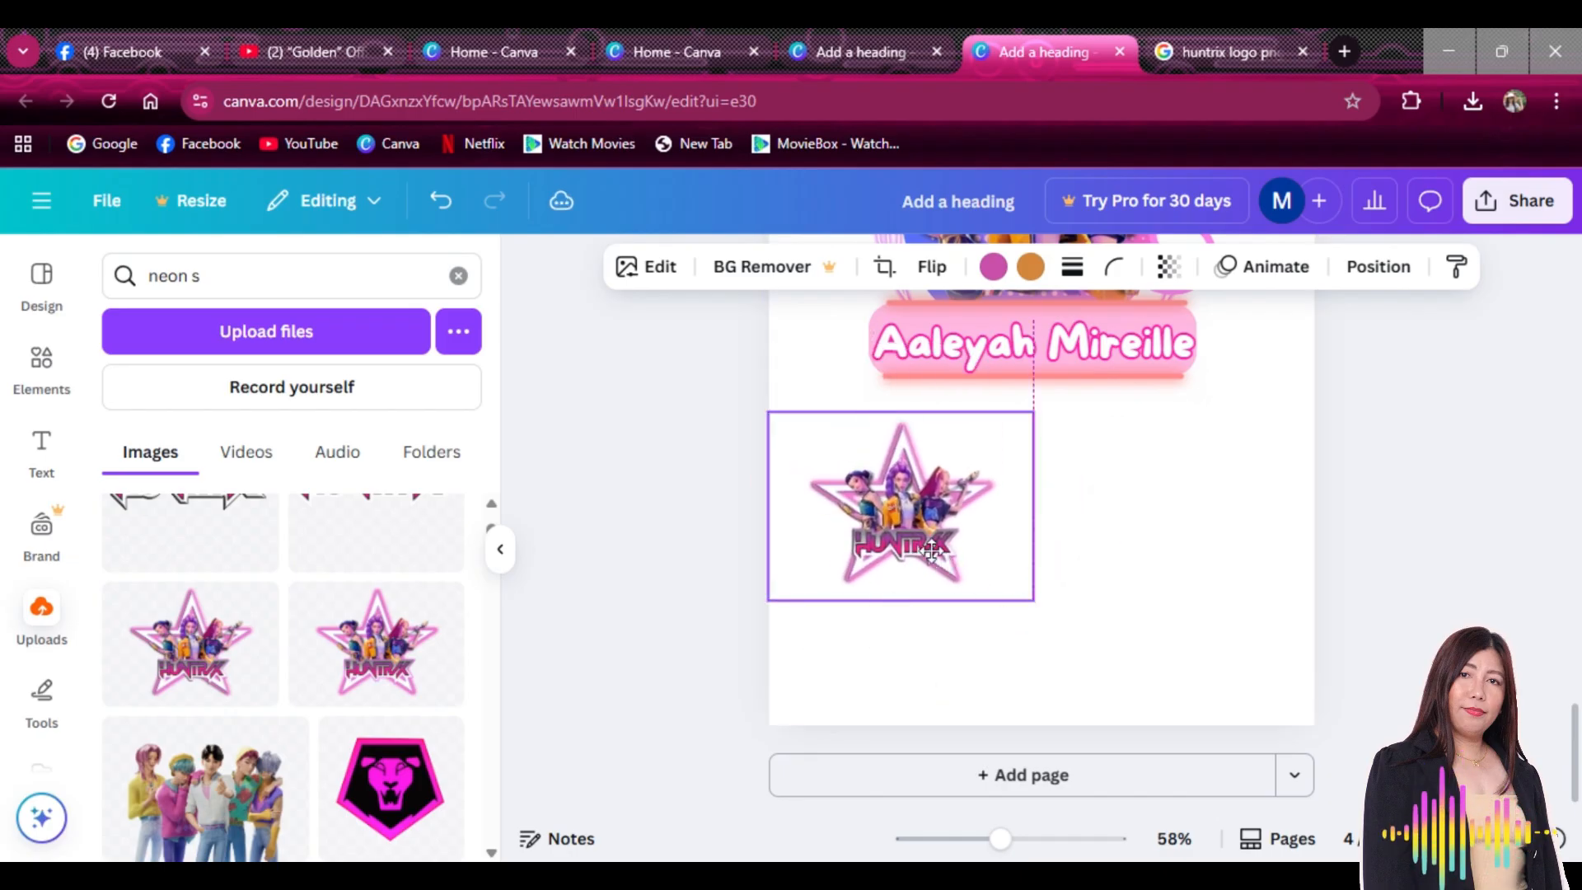
Place the HUNTRIX logo beside the star sticker, resized and aligned
scroll(182, 614, up, 3)
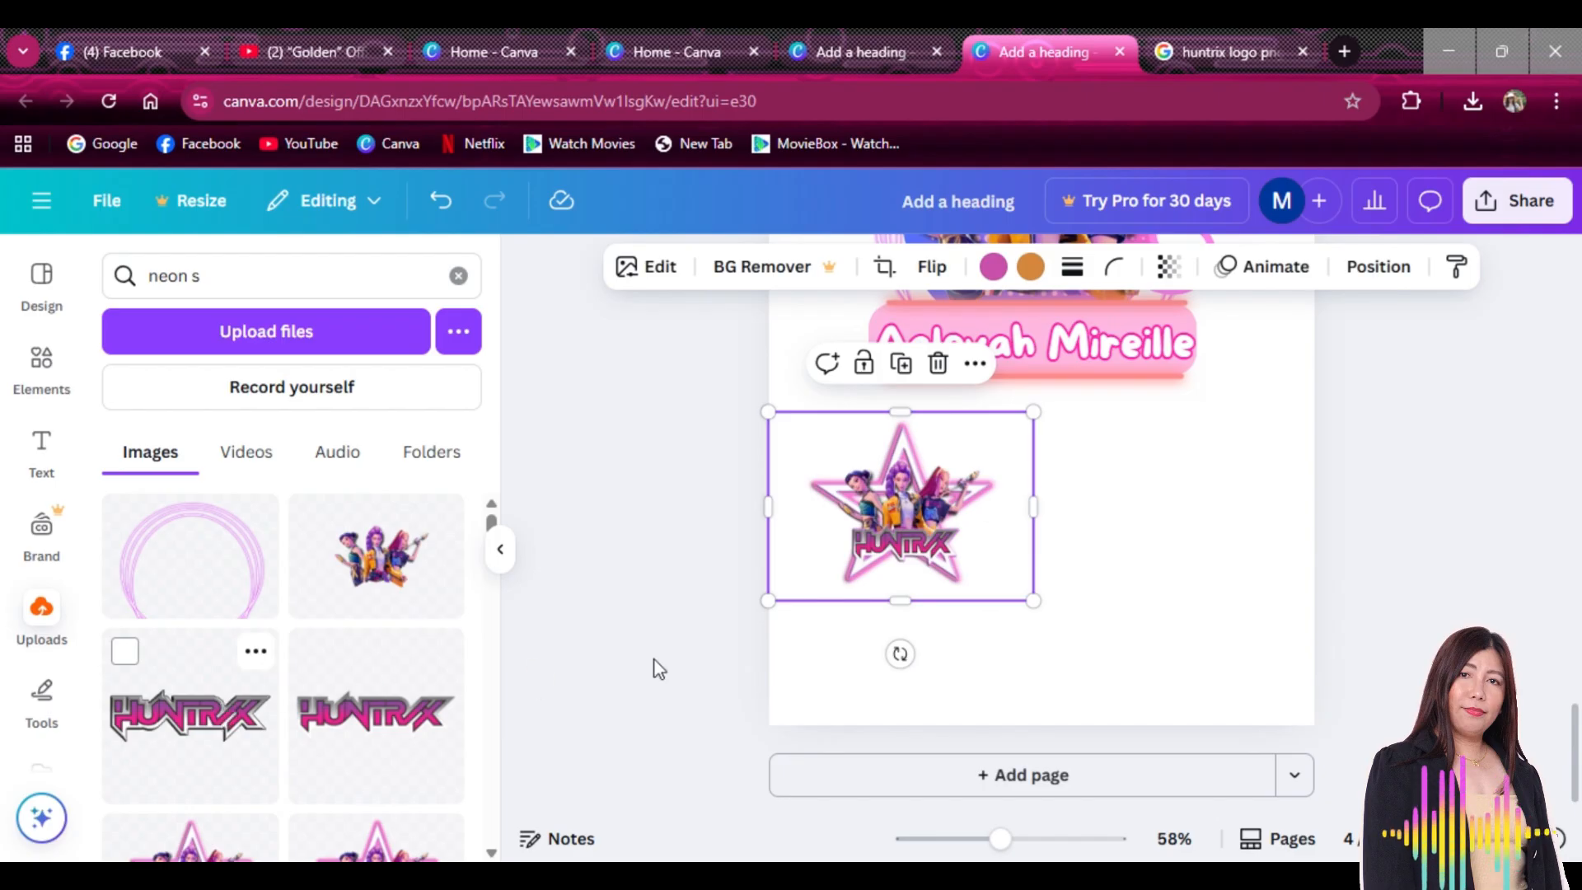
drag(1082, 416, 1258, 427)
drag(1180, 488, 1187, 476)
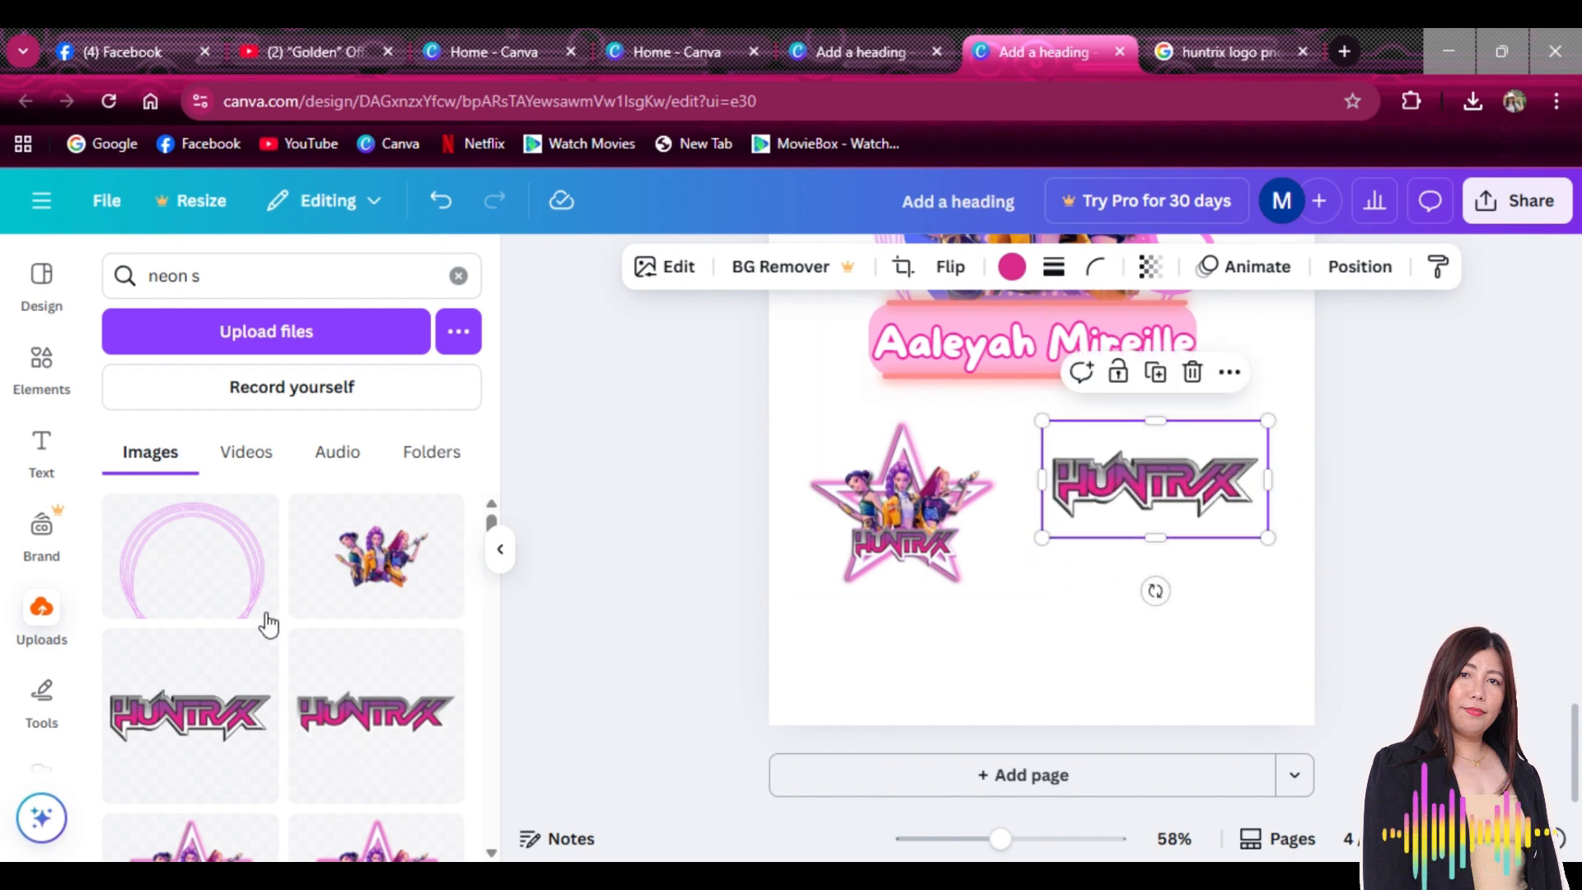
Position the dancing three-girls image to the right, below the HUNTRIX logo
scroll(268, 624, down, 10)
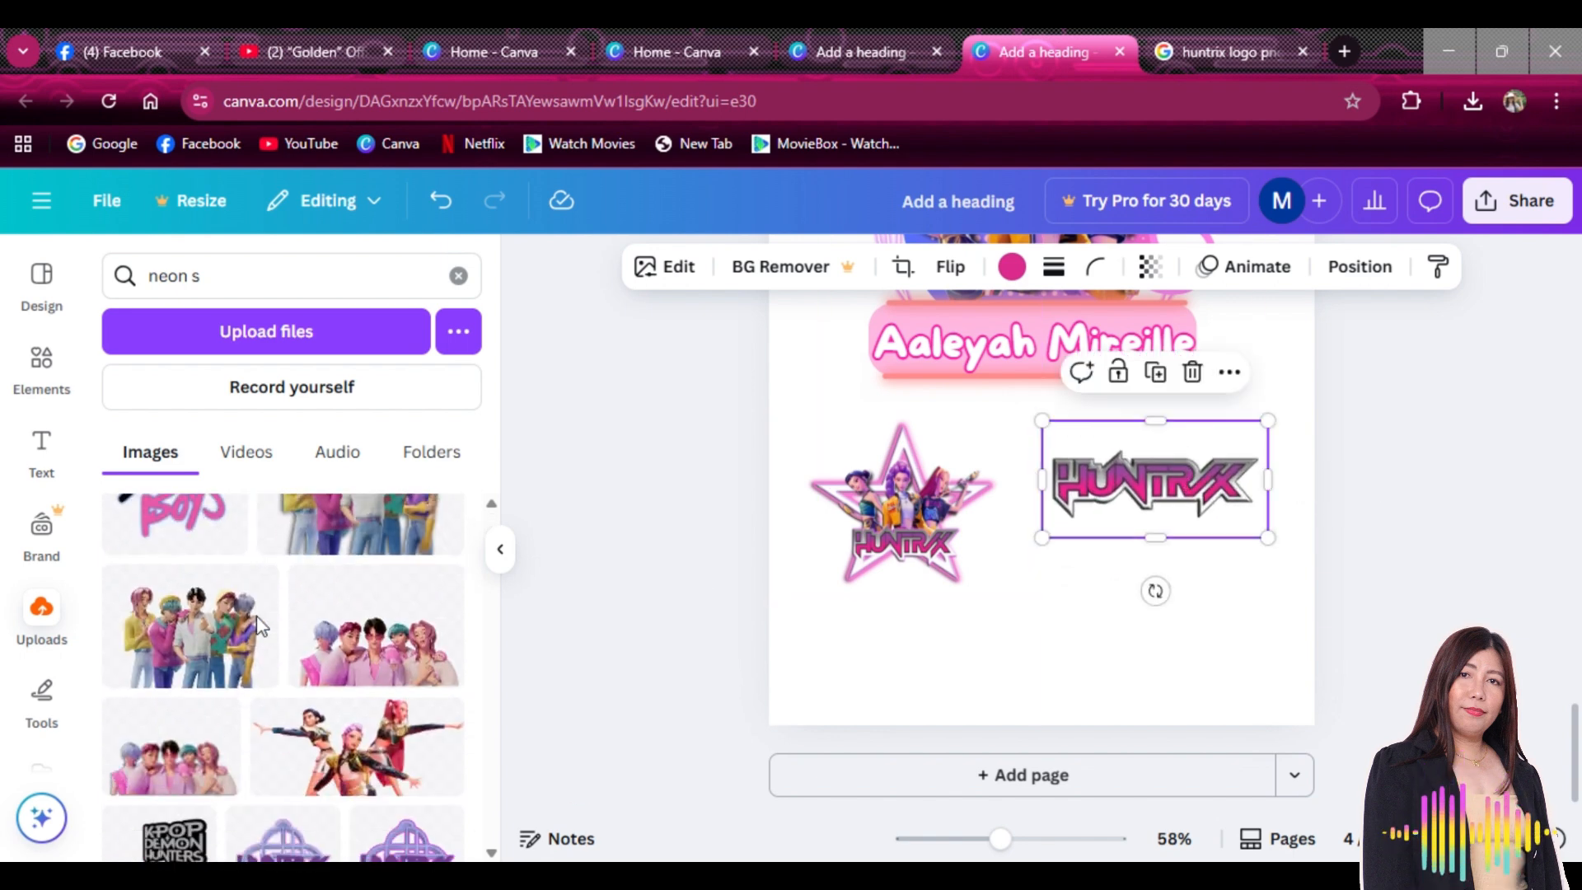
scroll(260, 626, down, 2)
scroll(260, 628, down, 2)
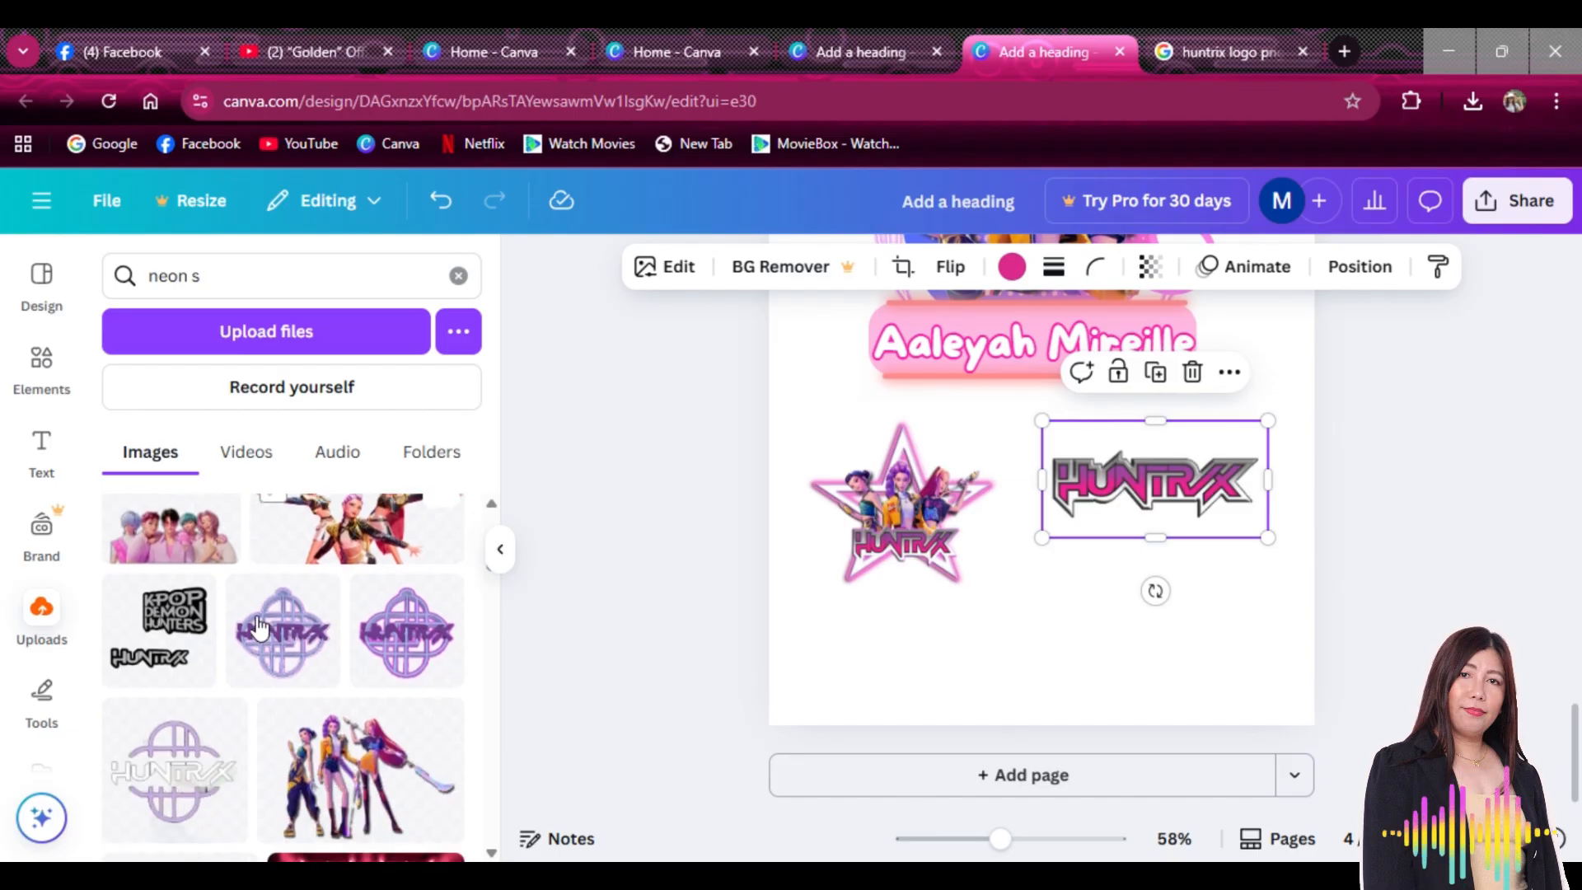
scroll(259, 626, down, 1)
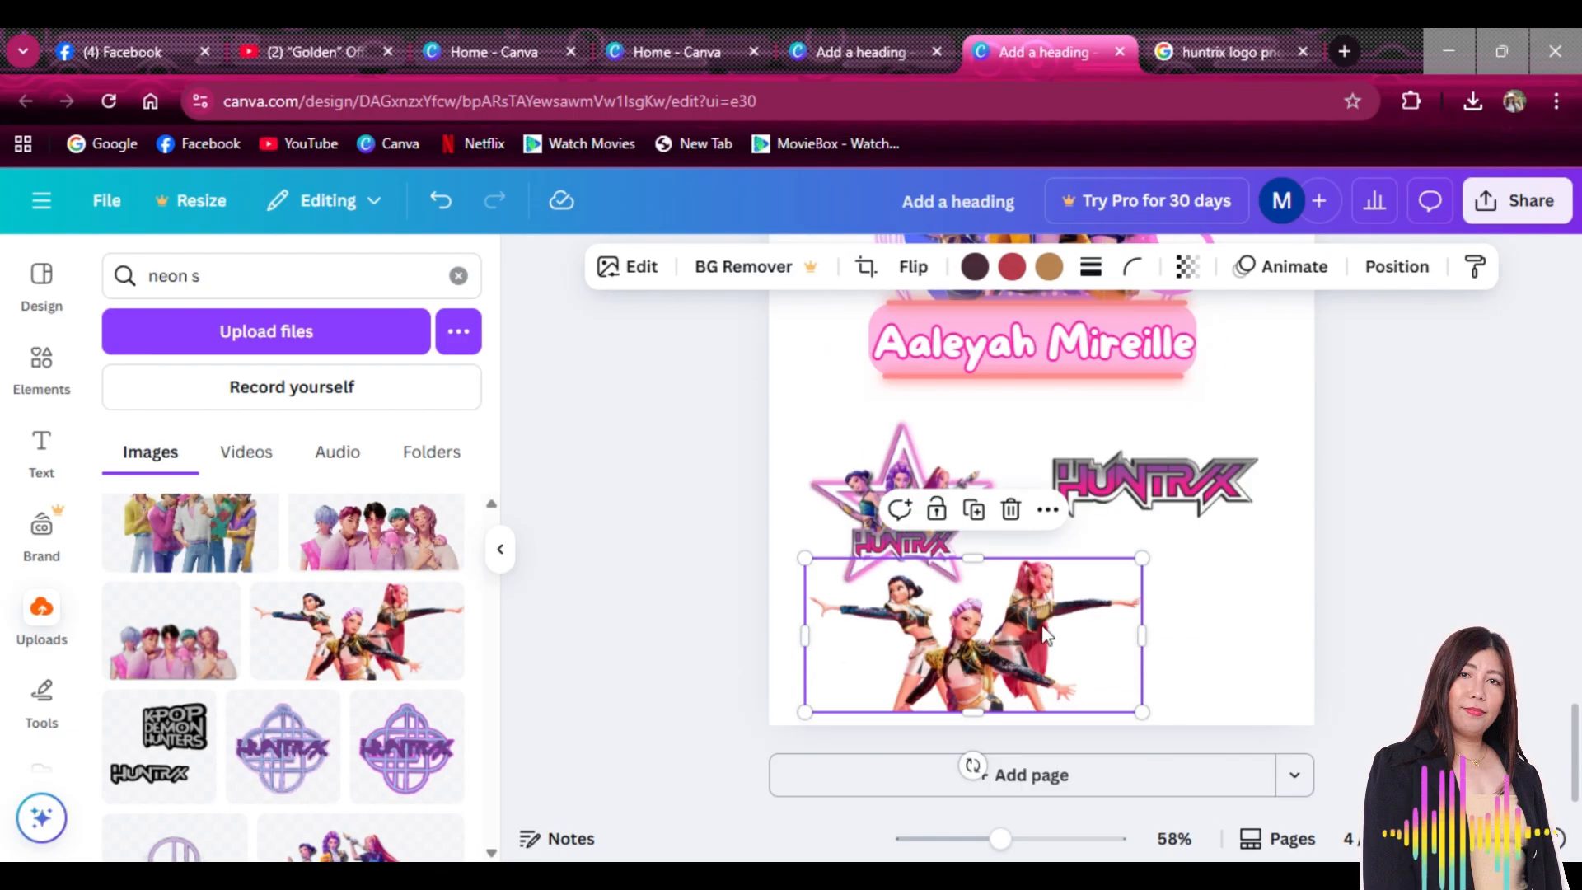
drag(1056, 635, 1193, 638)
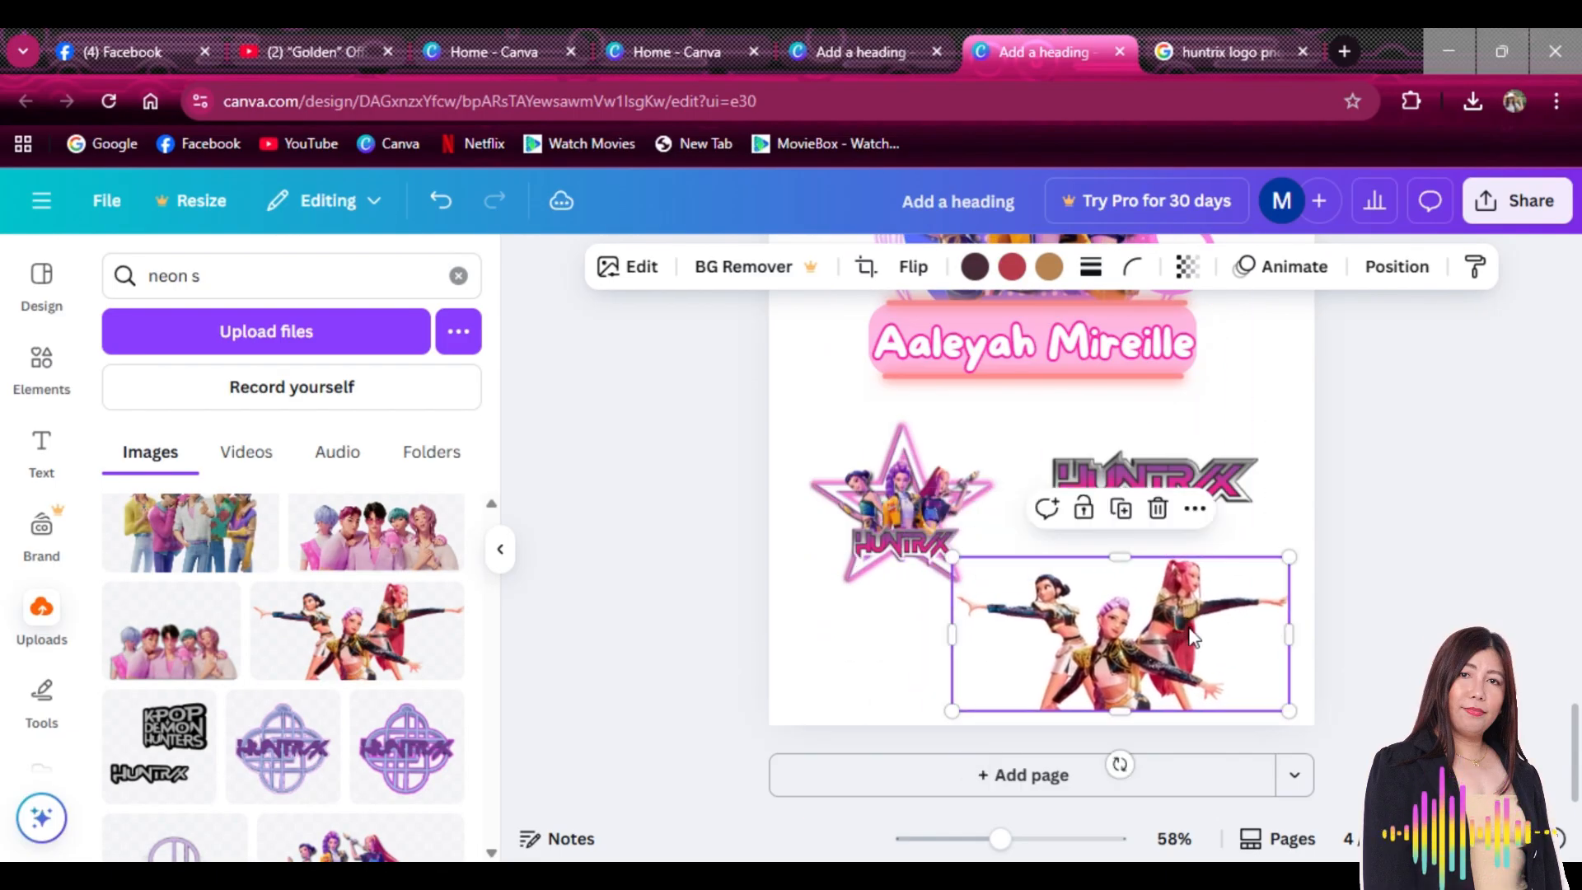
click(1391, 585)
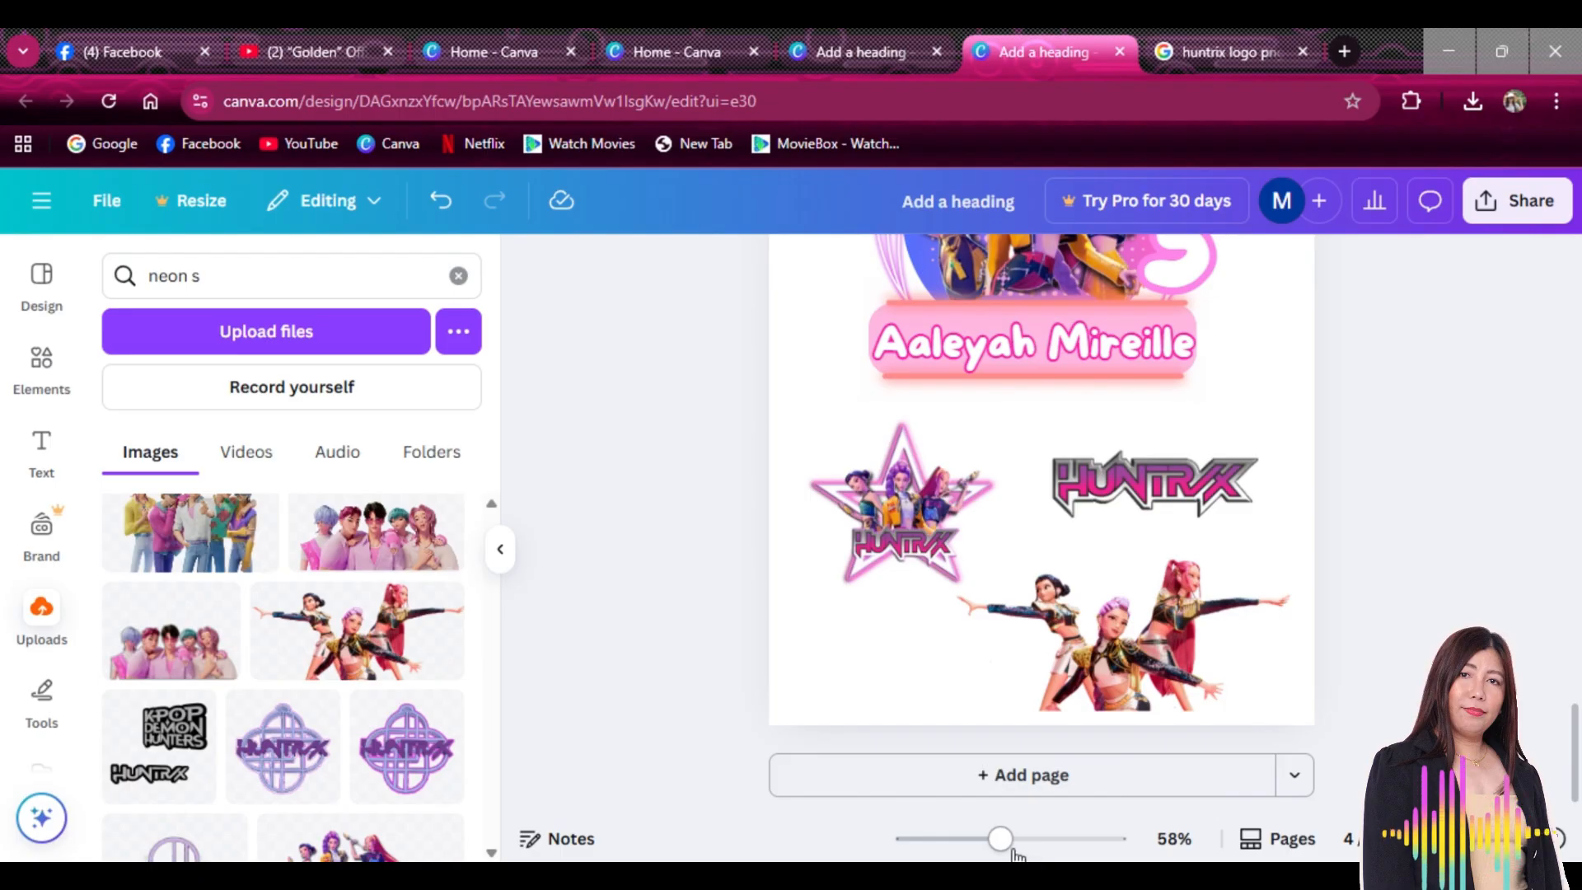
Zoom out to 38% to view all of page 4 and nudge the star sticker into place
drag(1001, 838, 979, 839)
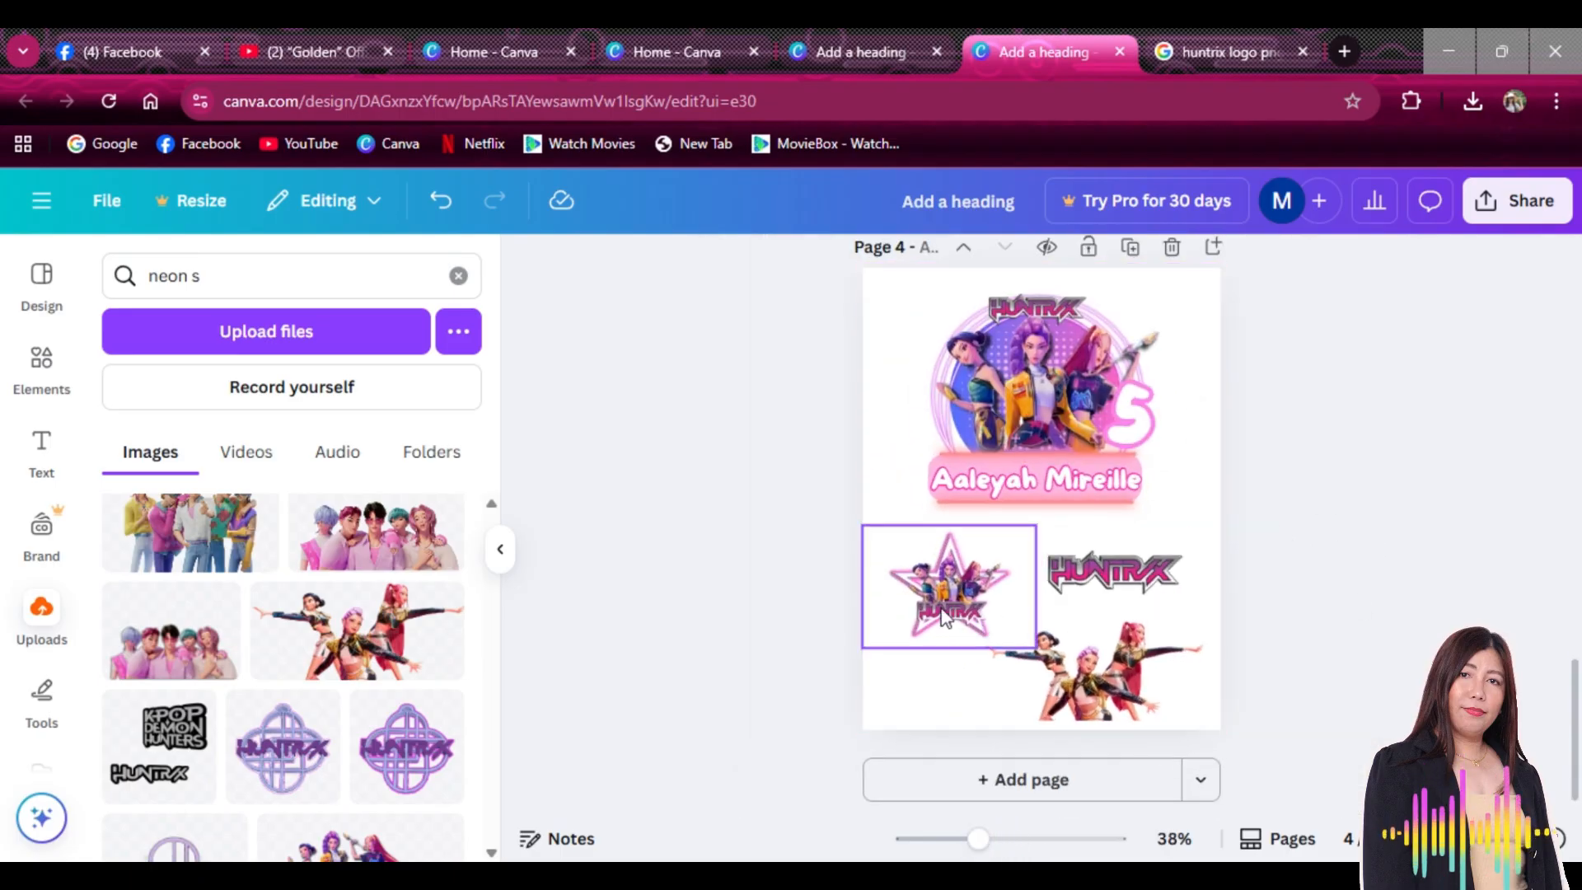
mouse_move(940, 601)
mouse_down()
mouse_move(922, 595)
mouse_move(940, 604)
mouse_up()
click(1149, 592)
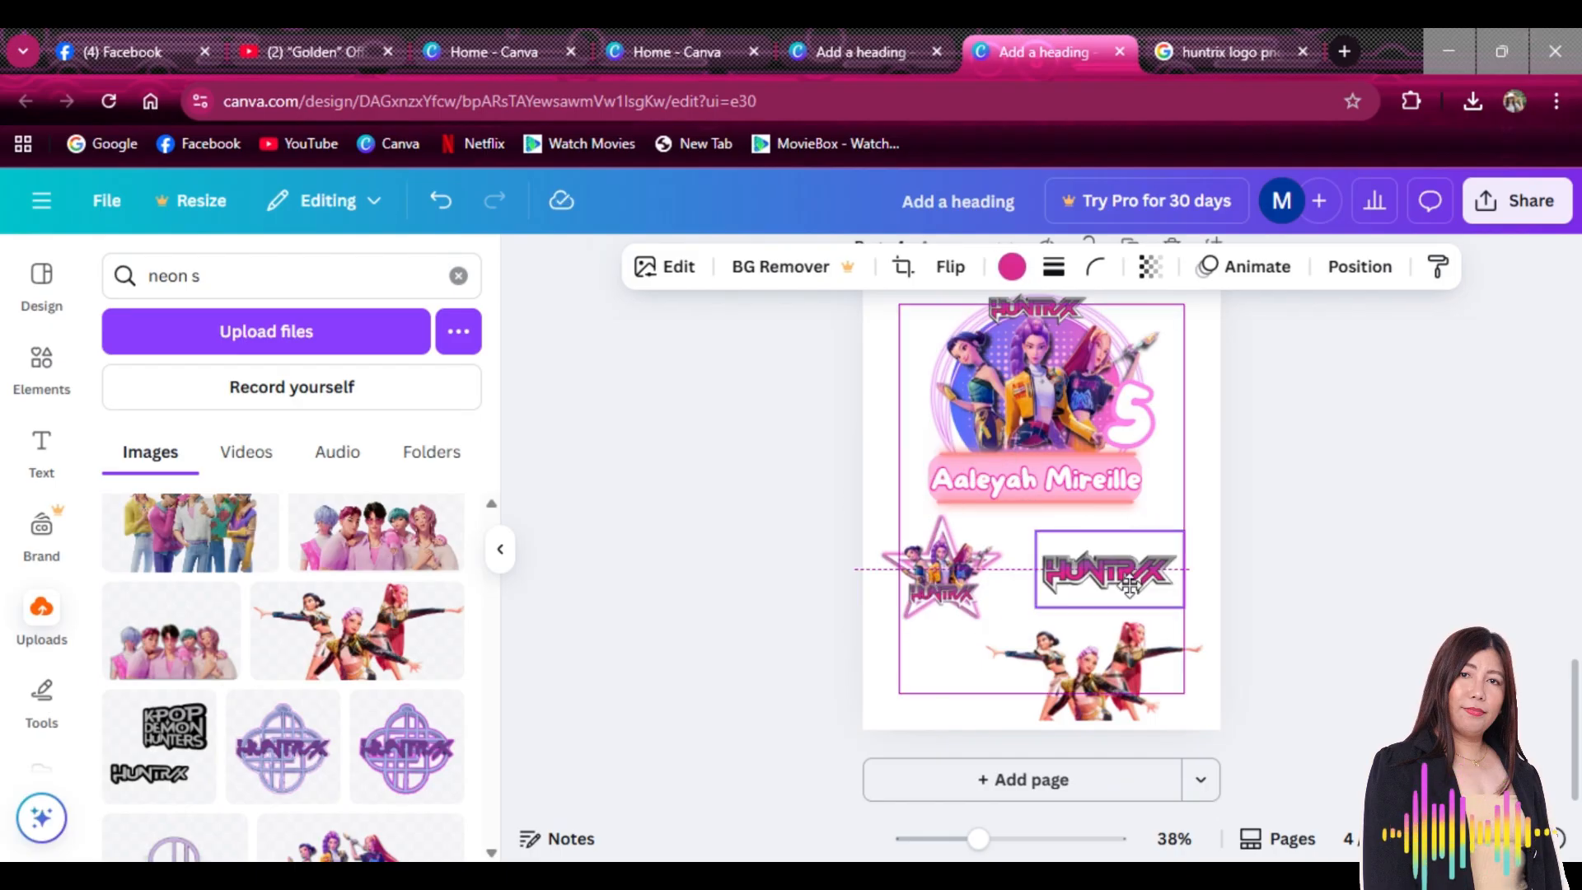
scroll(1336, 551, up, 5)
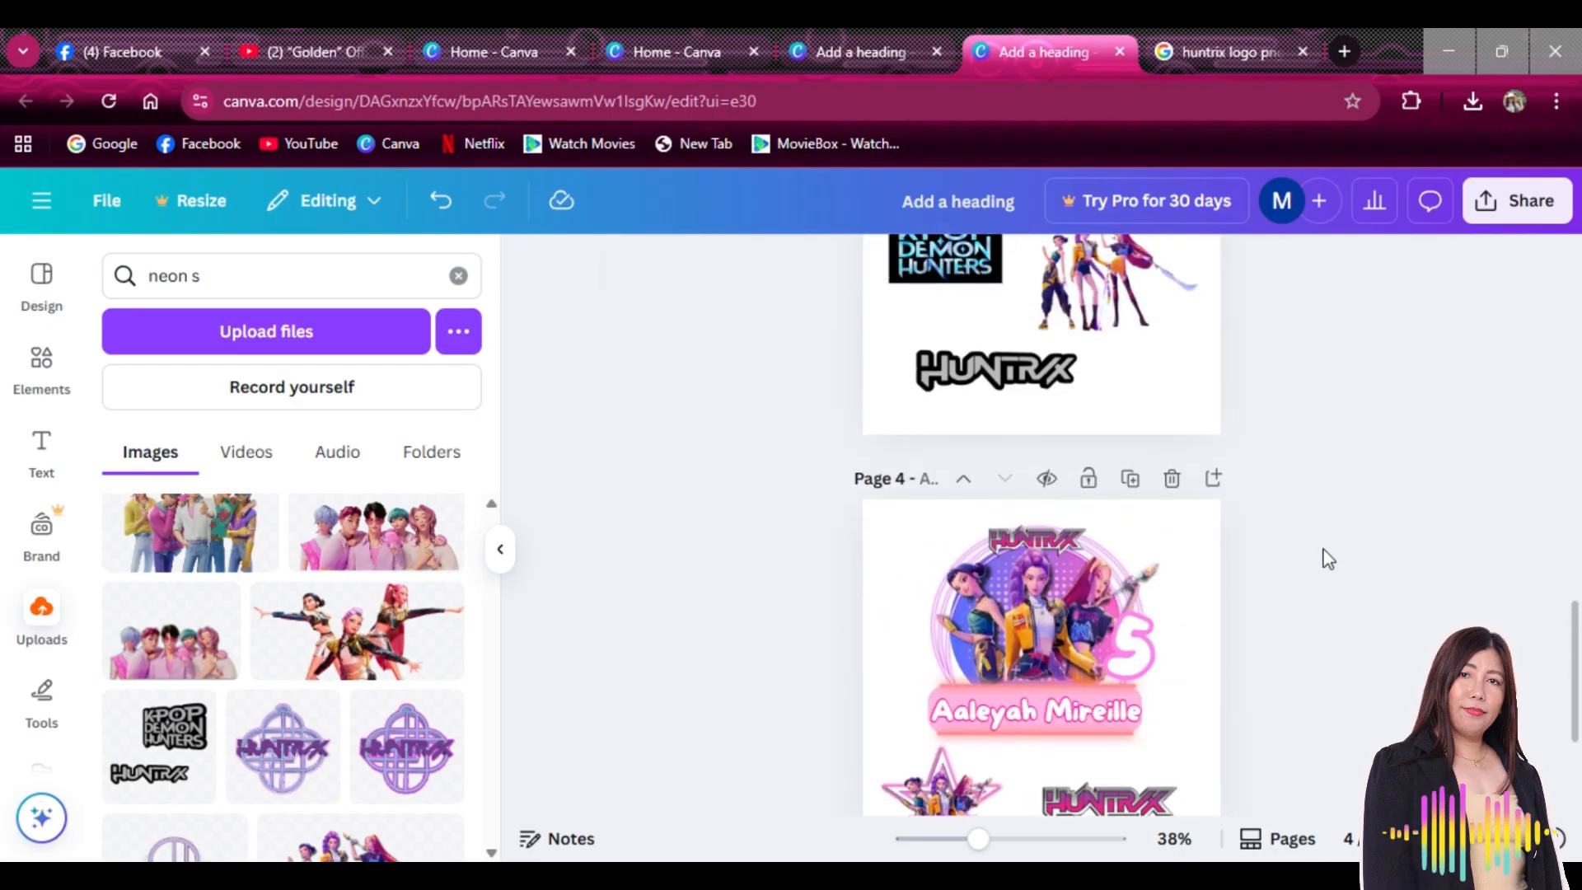
scroll(1339, 540, up, 2)
scroll(1352, 521, up, 5)
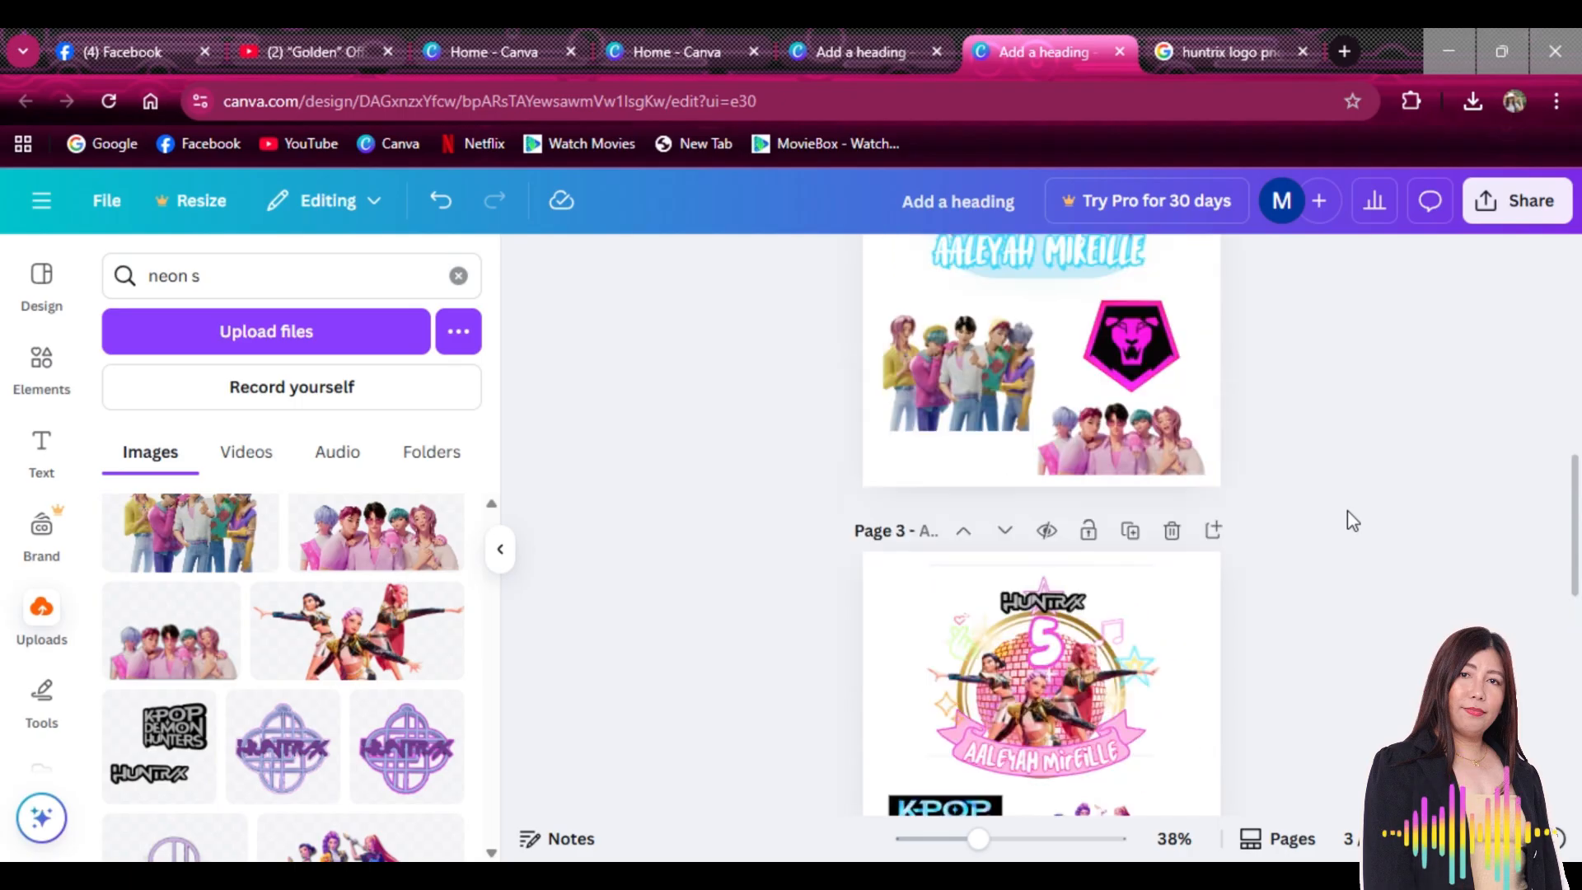
scroll(1353, 520, up, 5)
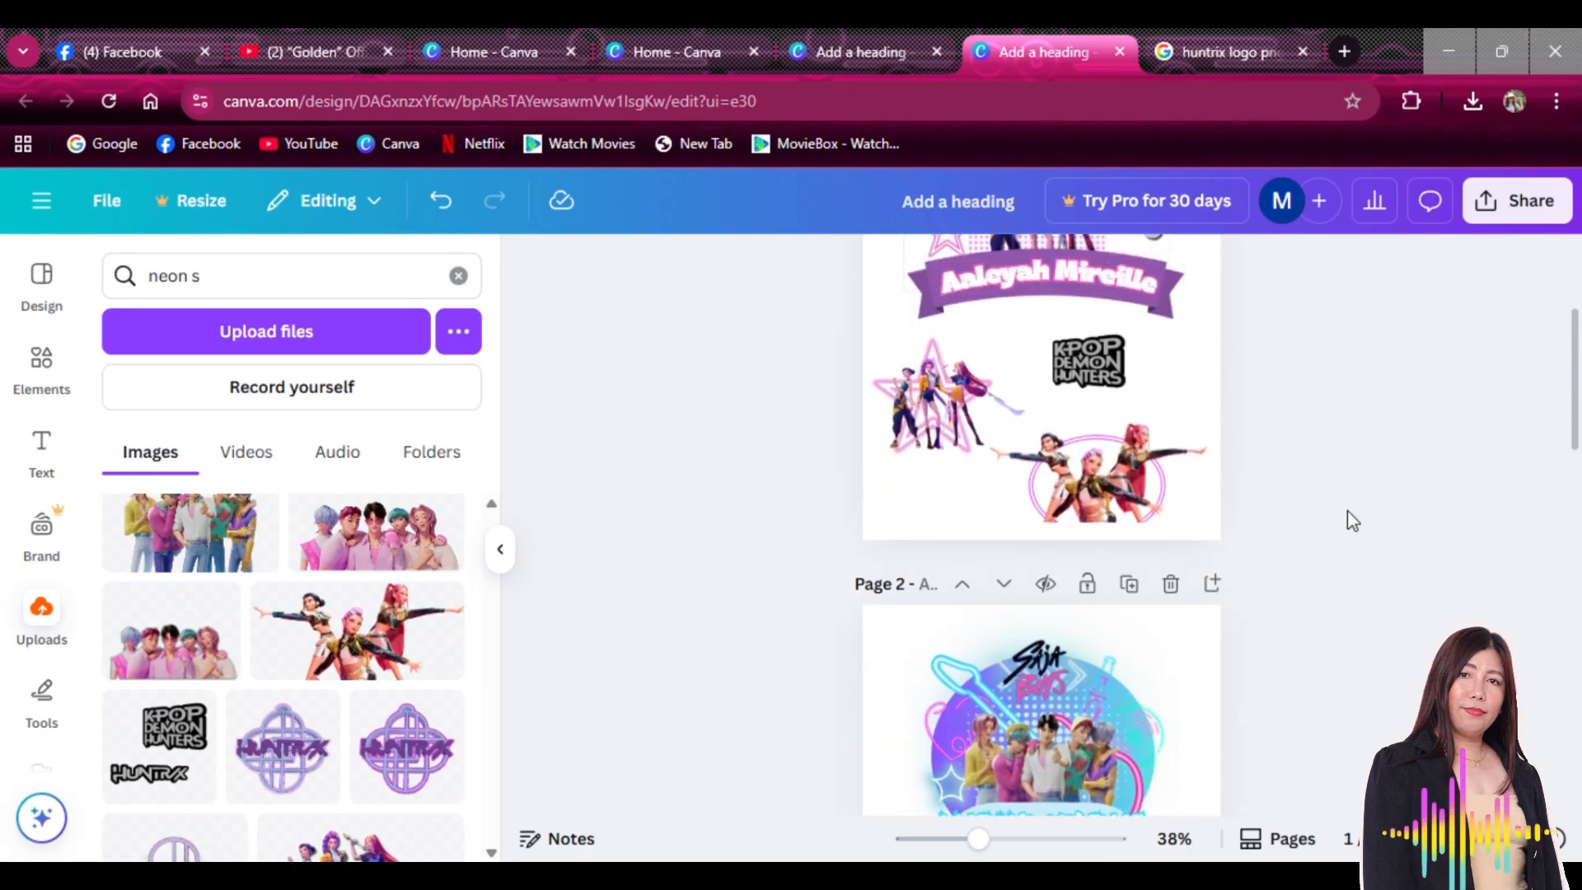
scroll(1353, 521, down, 2)
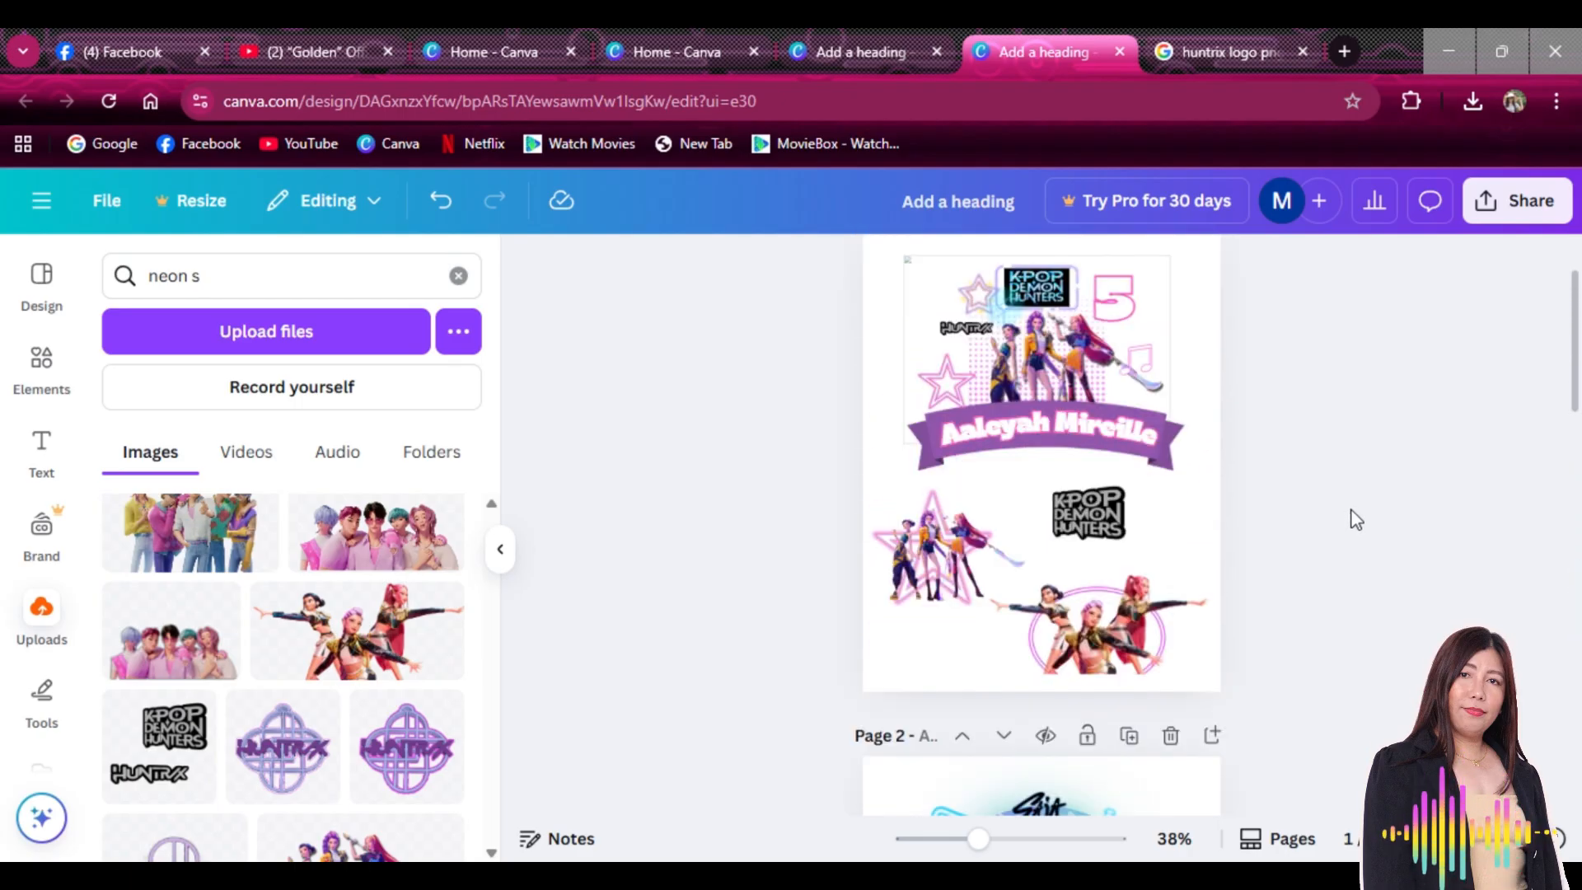
scroll(1357, 520, down, 2)
scroll(1352, 506, up, 4)
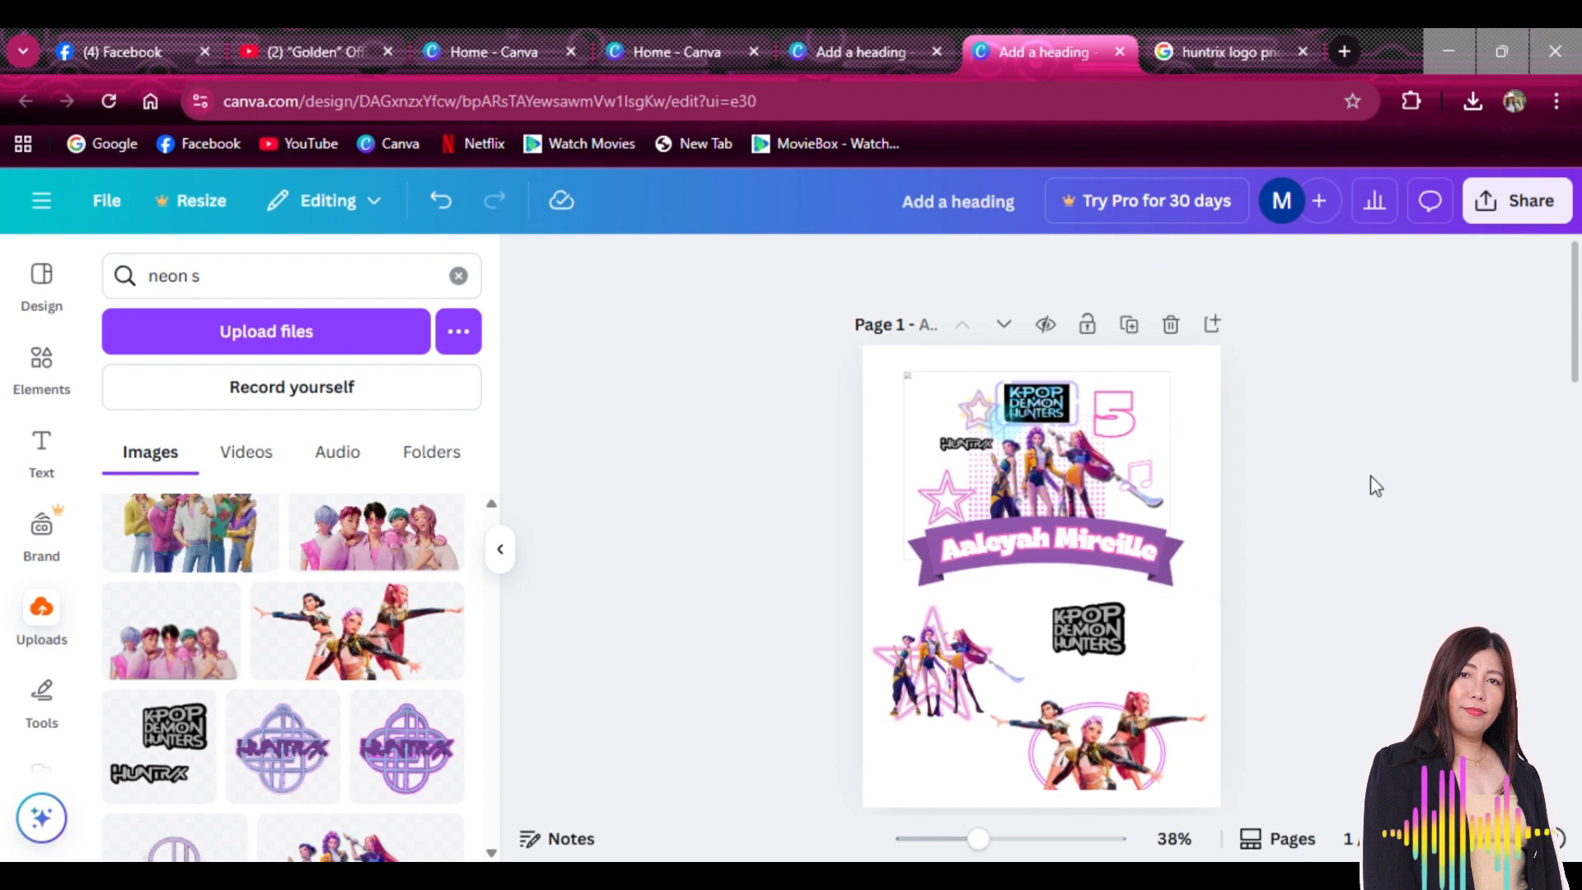
scroll(1372, 477, down, 2)
scroll(1373, 464, down, 2)
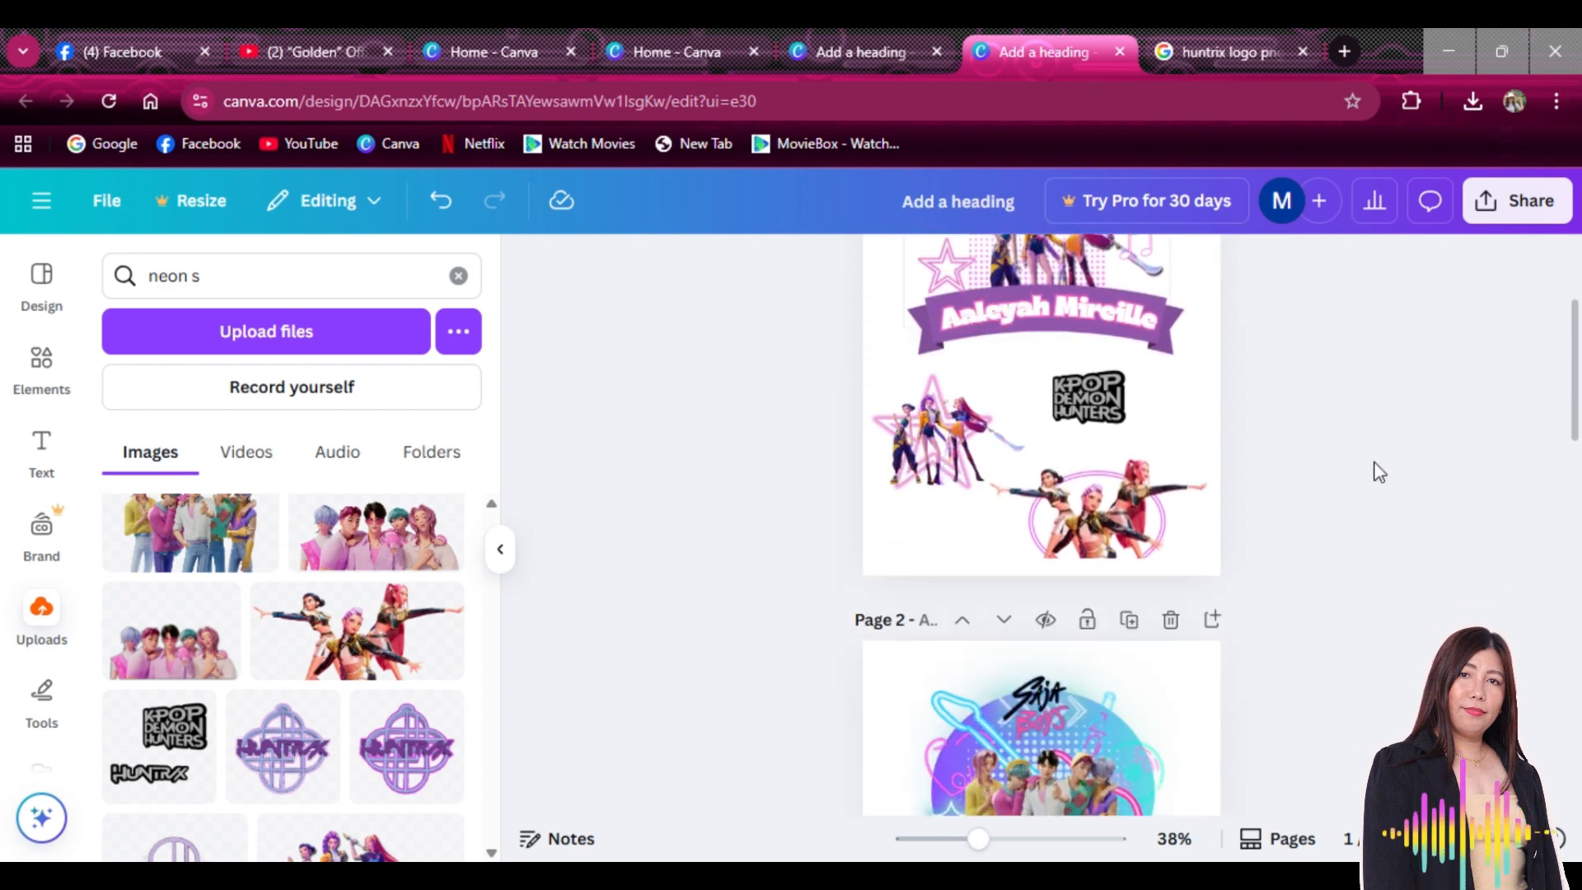
scroll(1381, 471, down, 8)
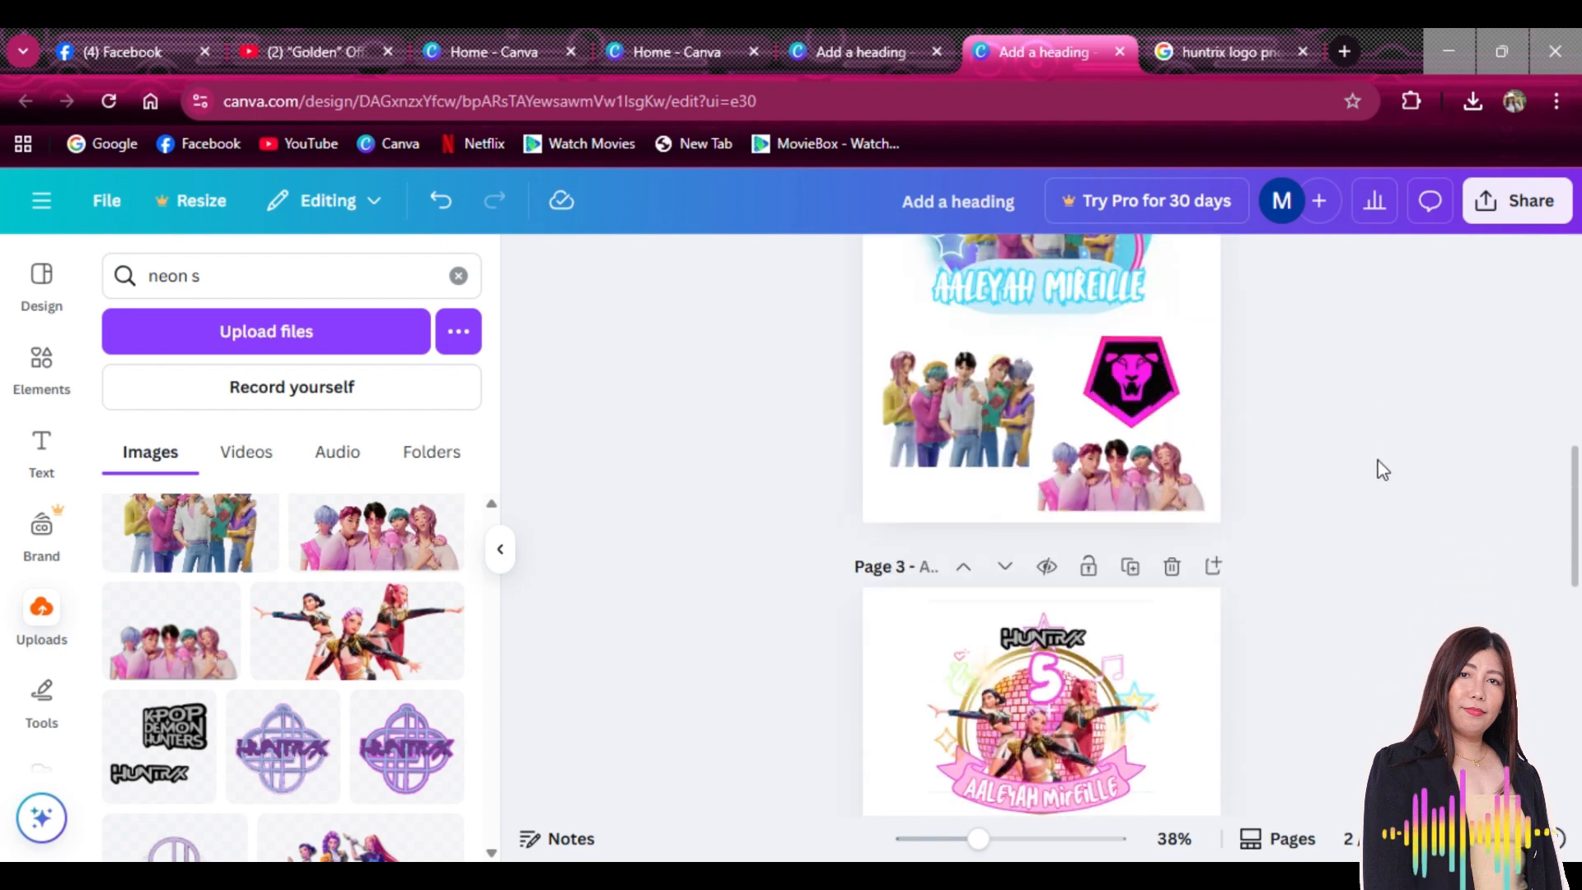
scroll(1382, 468, up, 2)
scroll(1359, 445, down, 3)
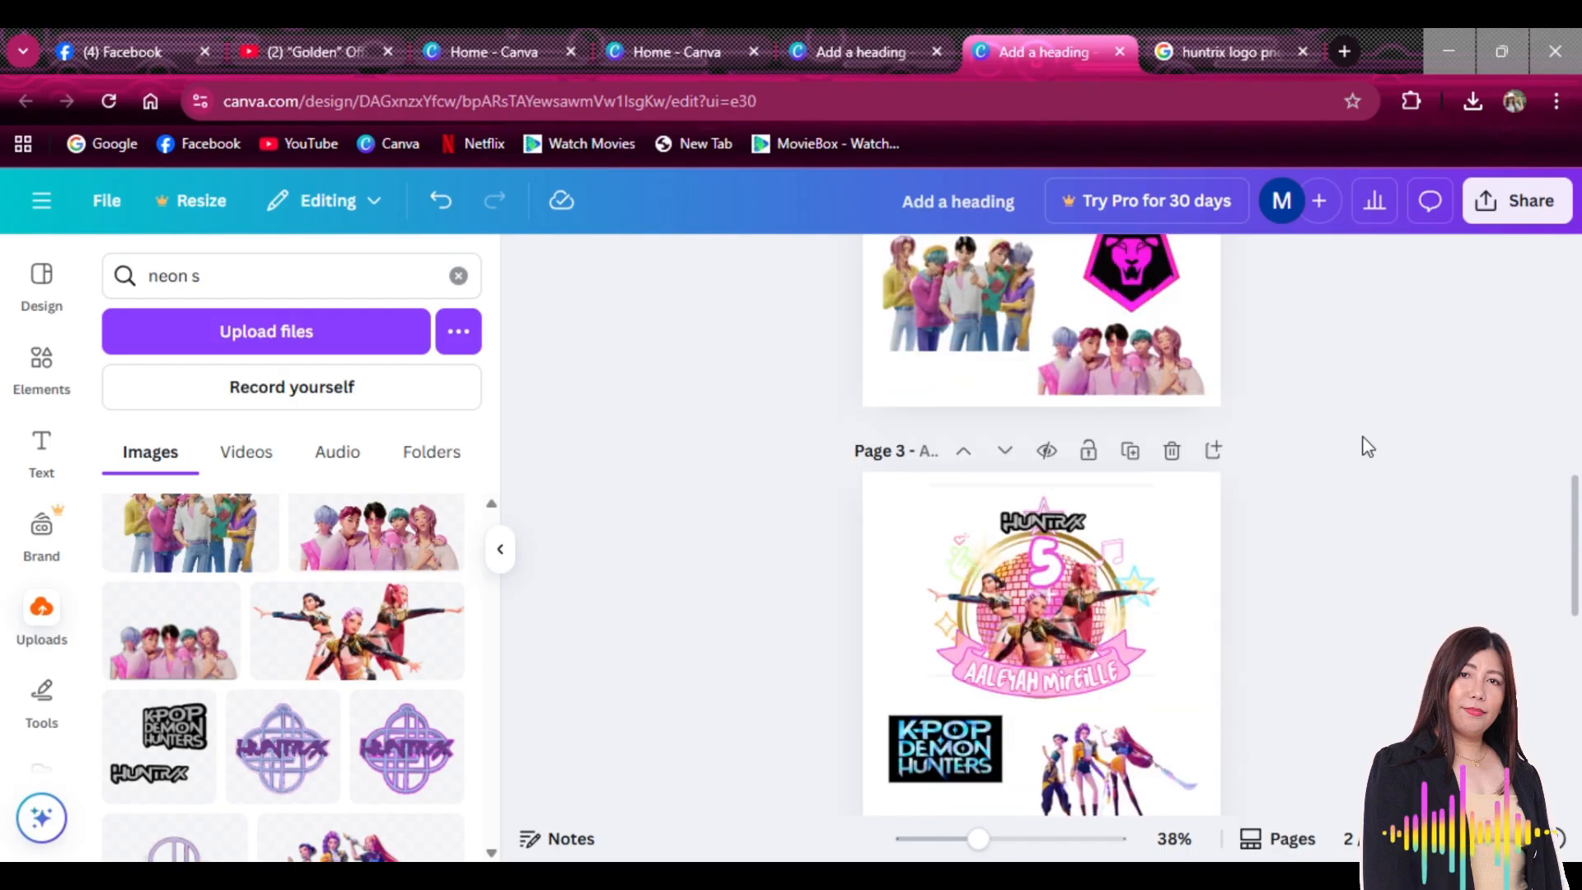
scroll(1368, 447, down, 8)
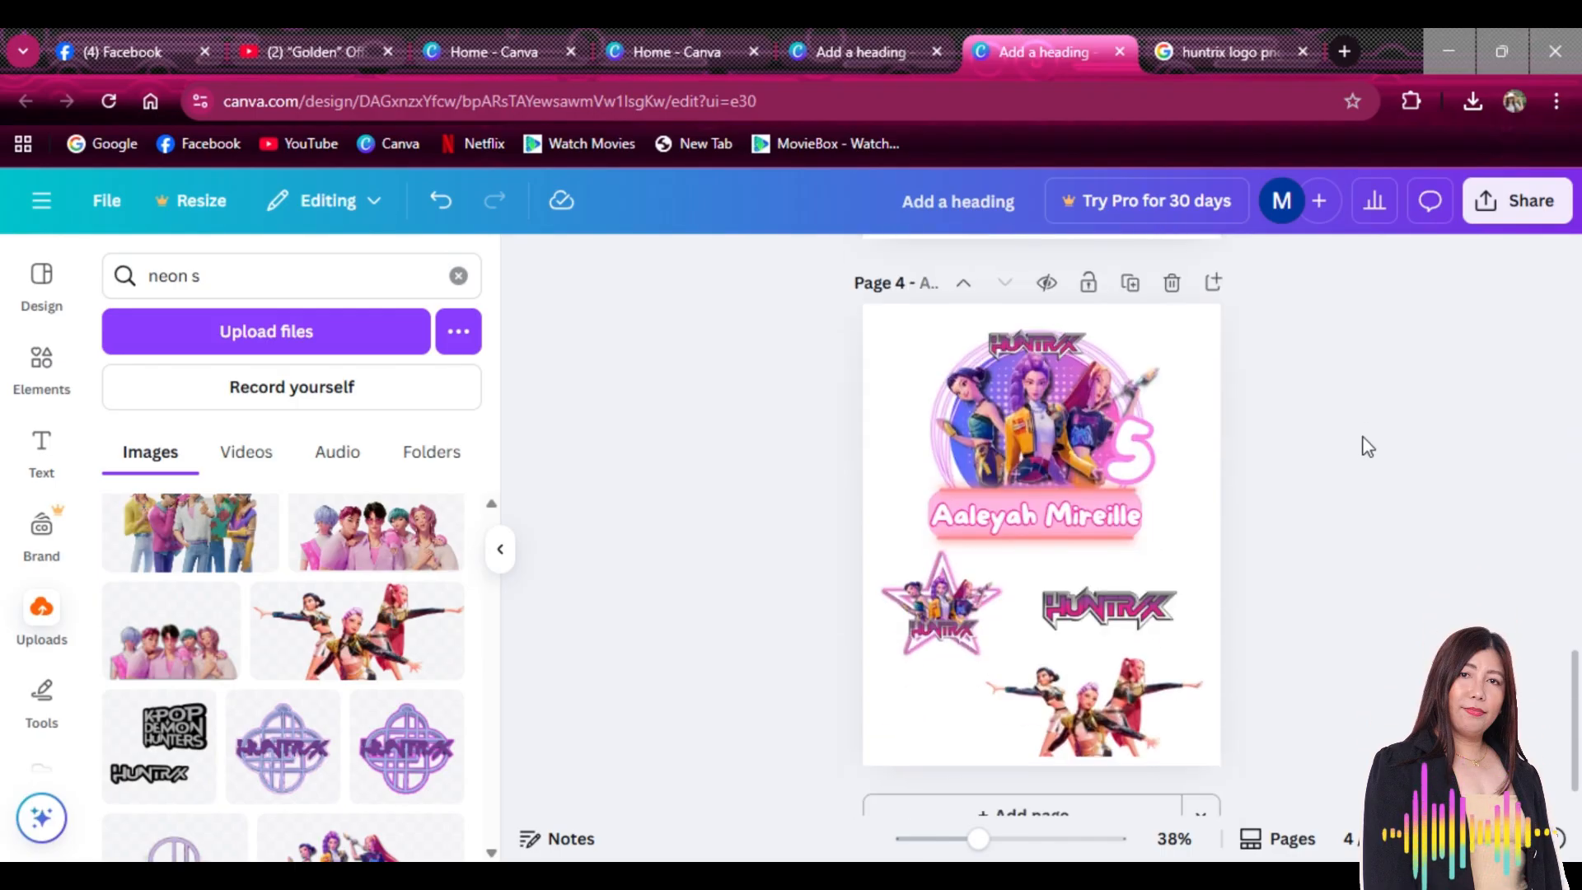
scroll(1368, 447, down, 1)
scroll(1368, 447, up, 9)
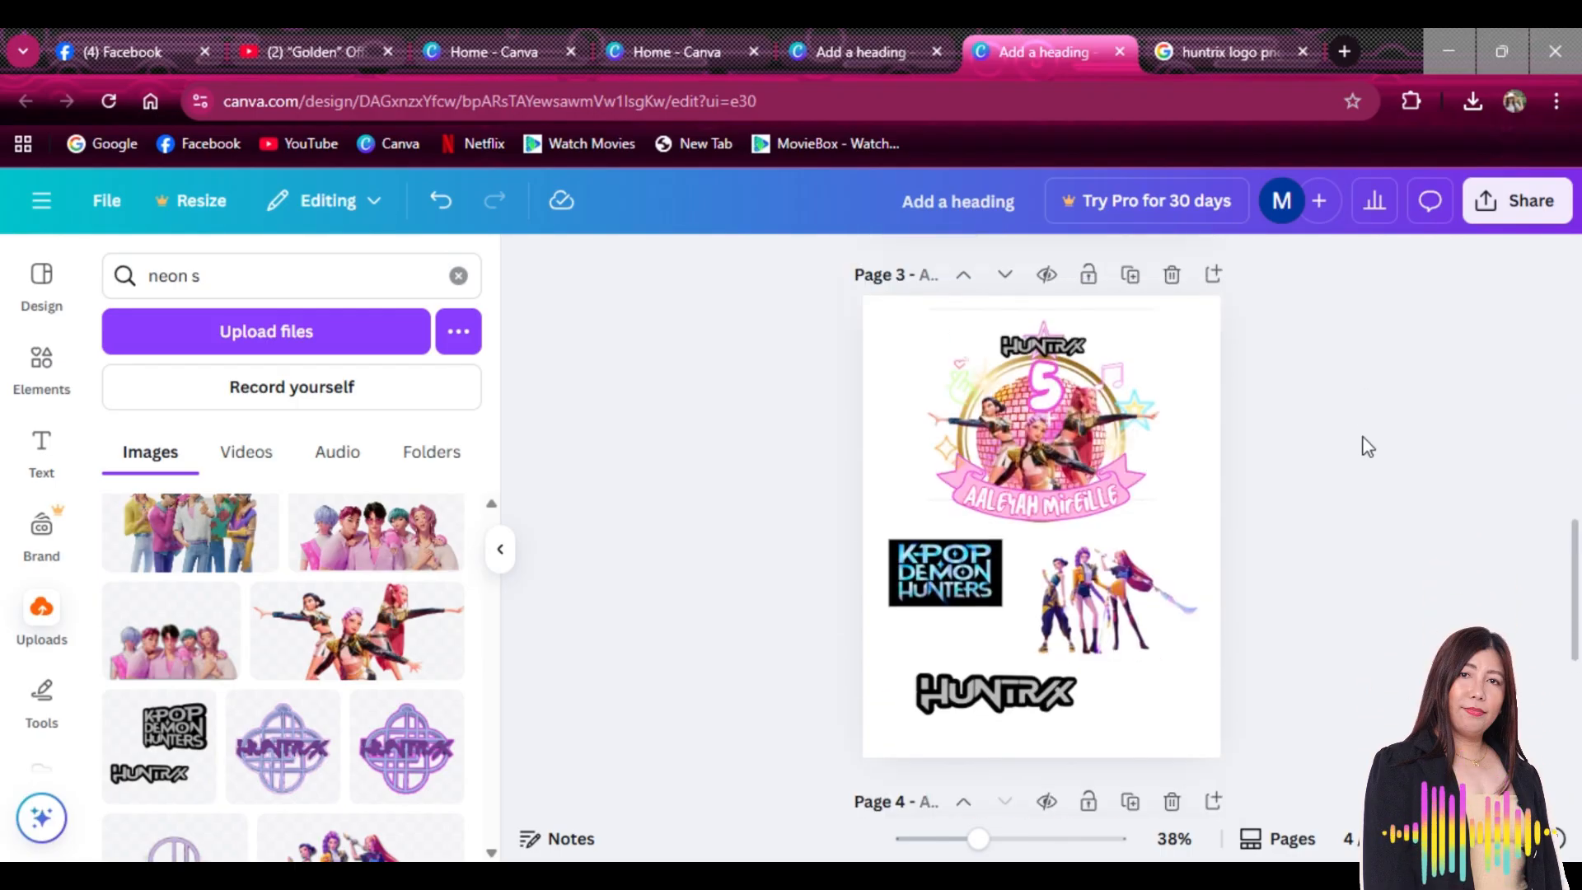
scroll(1368, 446, up, 9)
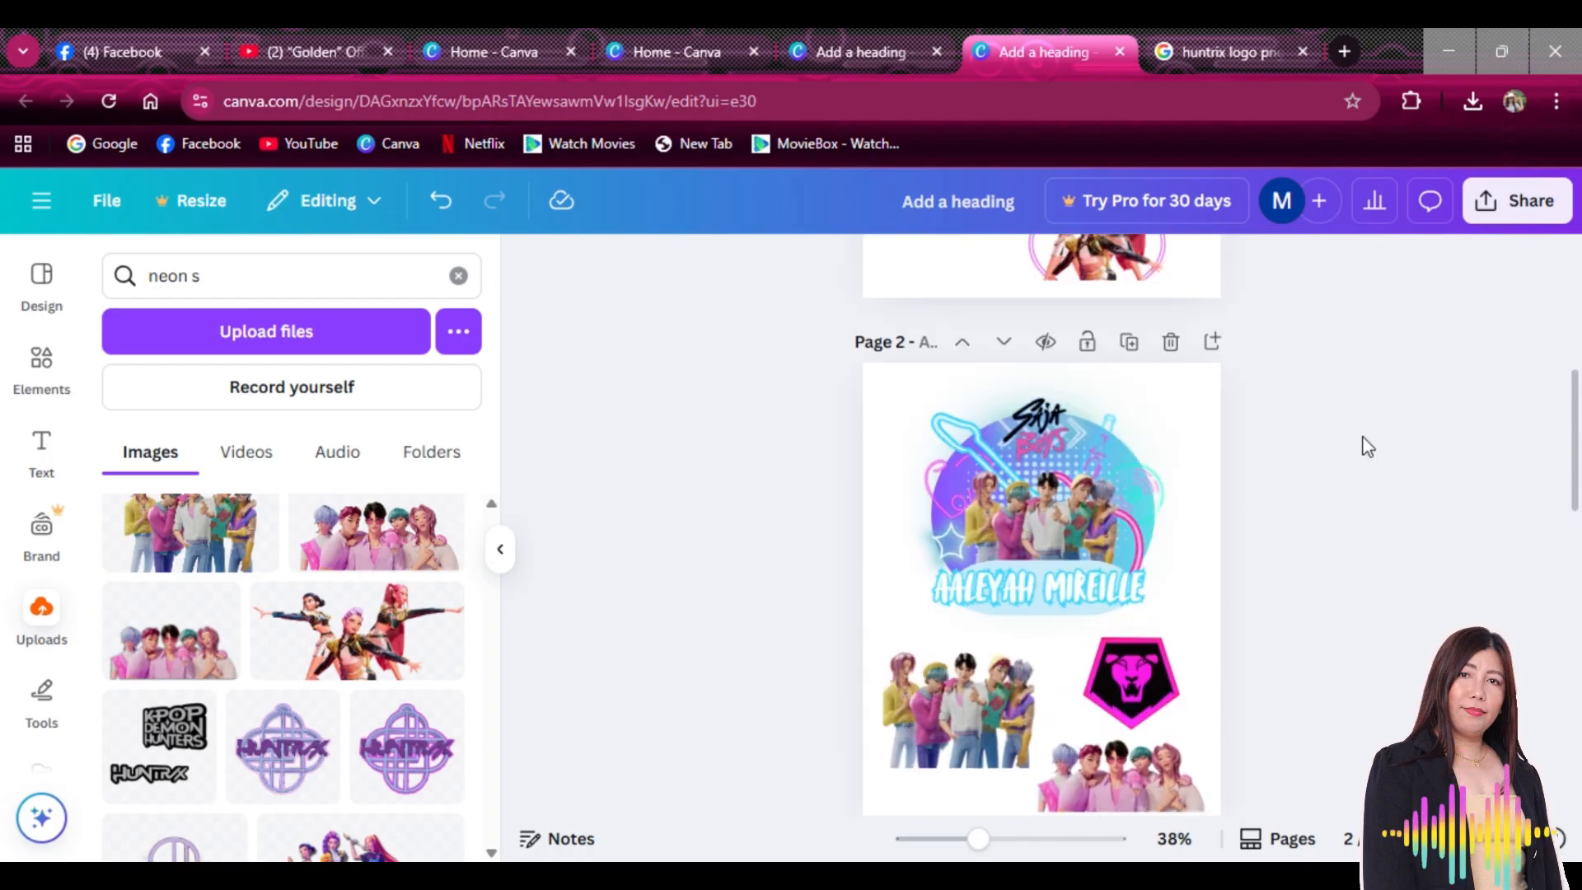
scroll(1368, 445, up, 1)
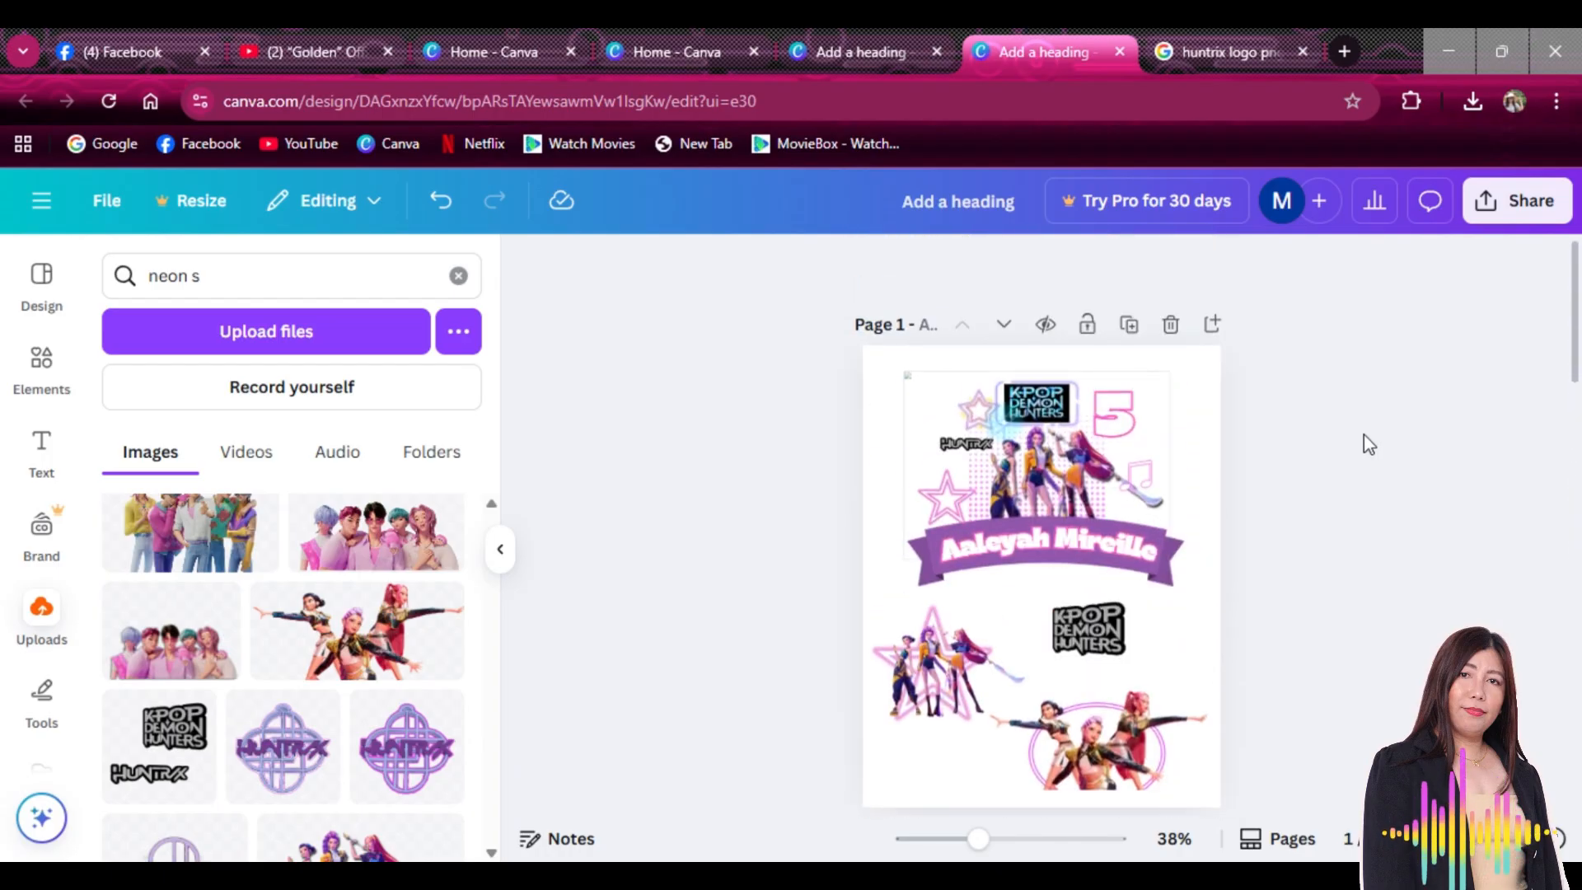